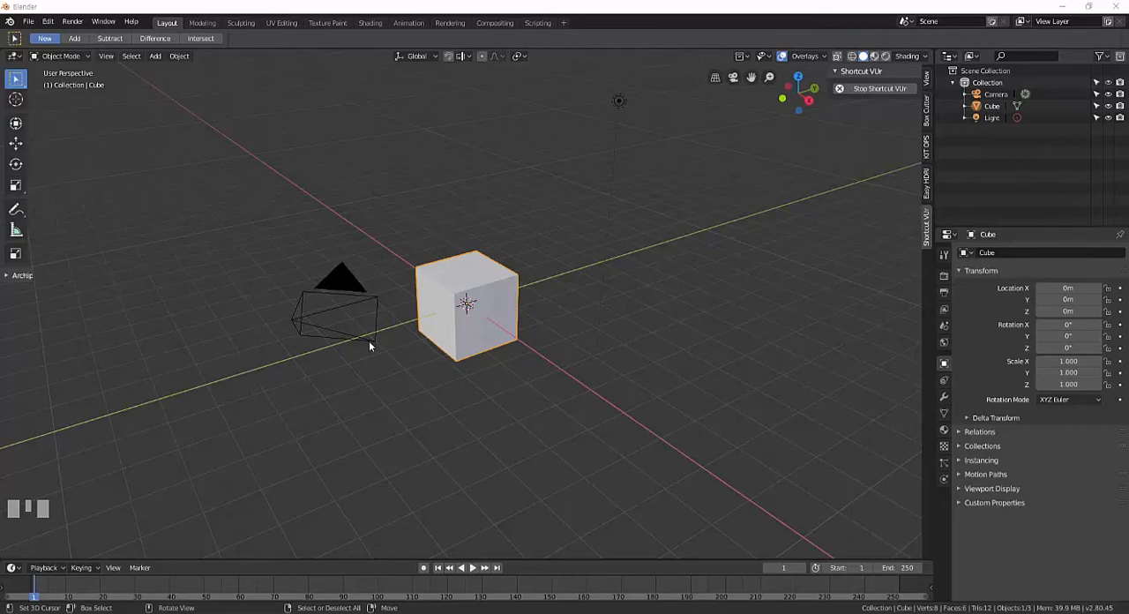
# Add a Lattice modifier to the cube.
pyautogui.moveTo(371, 342); pyautogui.dragTo(479, 342, button='middle')
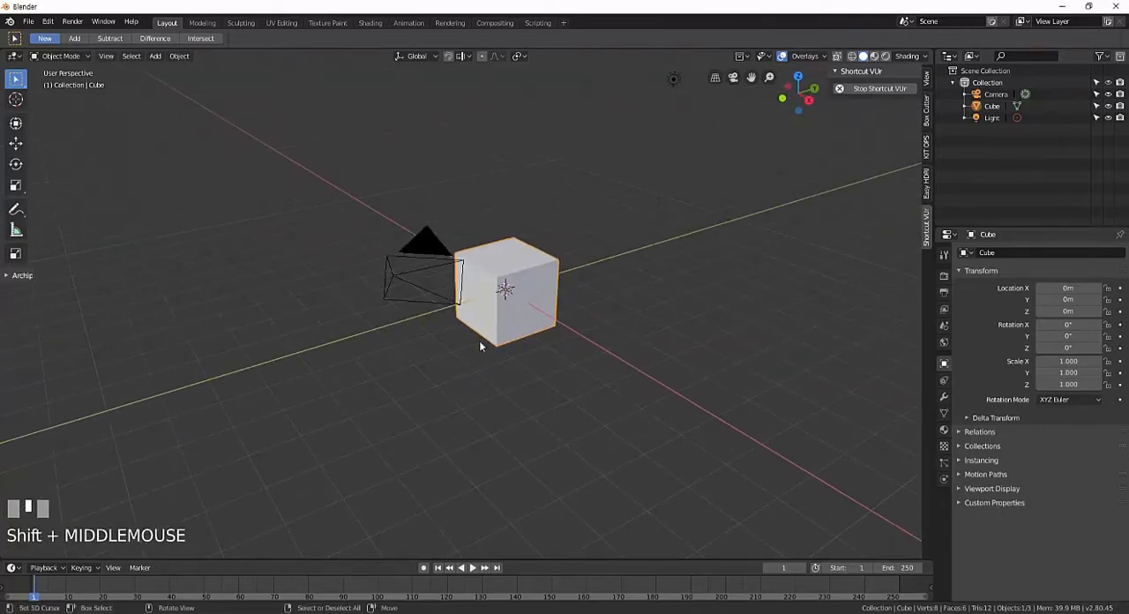
pyautogui.scroll(1, 478, 344)
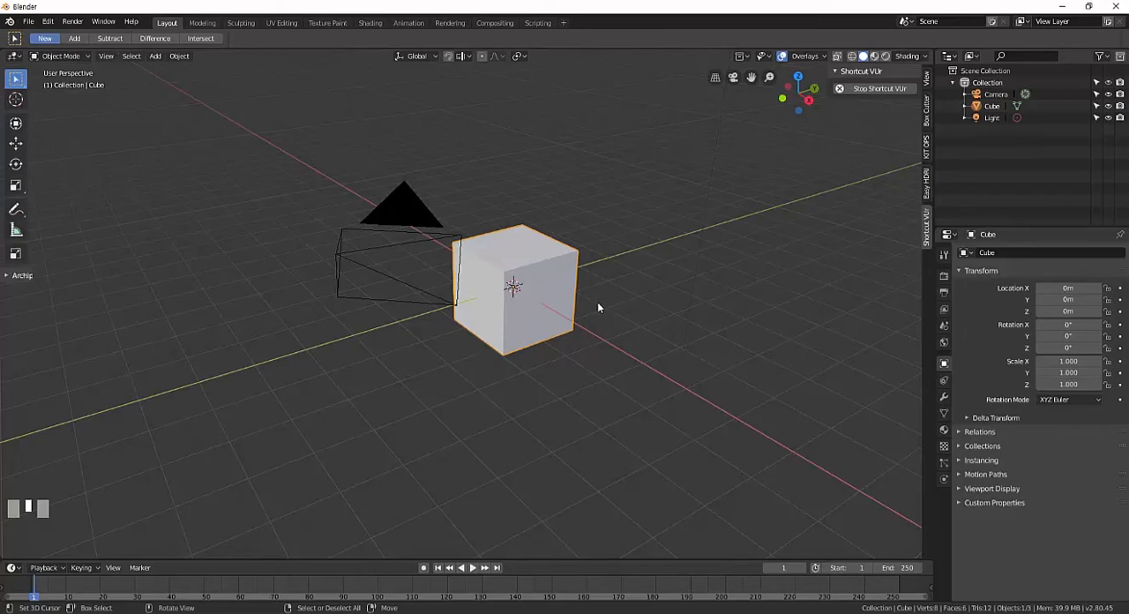
pyautogui.moveTo(600, 307)
pyautogui.mouseDown(button='middle')
pyautogui.moveTo(615, 319)
pyautogui.moveTo(595, 318)
pyautogui.mouseUp(button='middle')
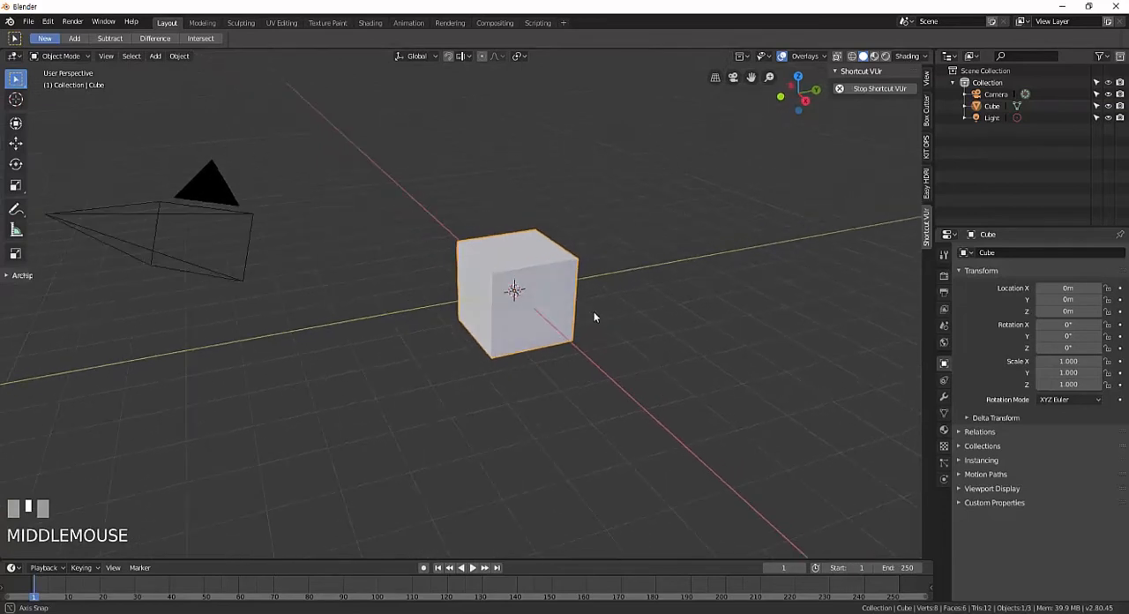
pyautogui.rightClick(552, 265)
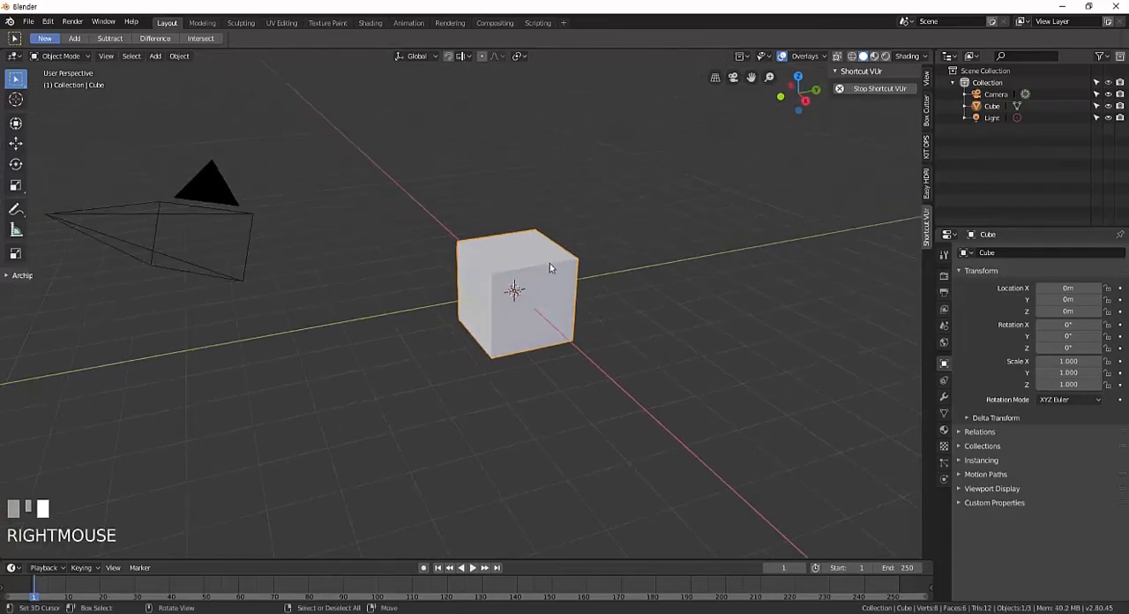
pyautogui.click(944, 399)
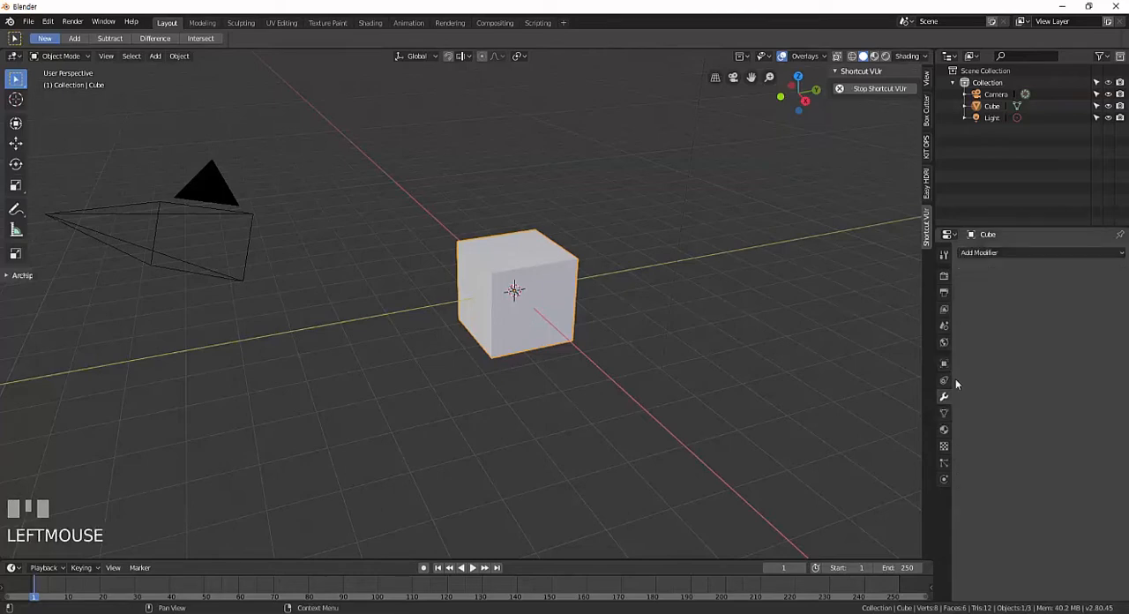
pyautogui.click(995, 254)
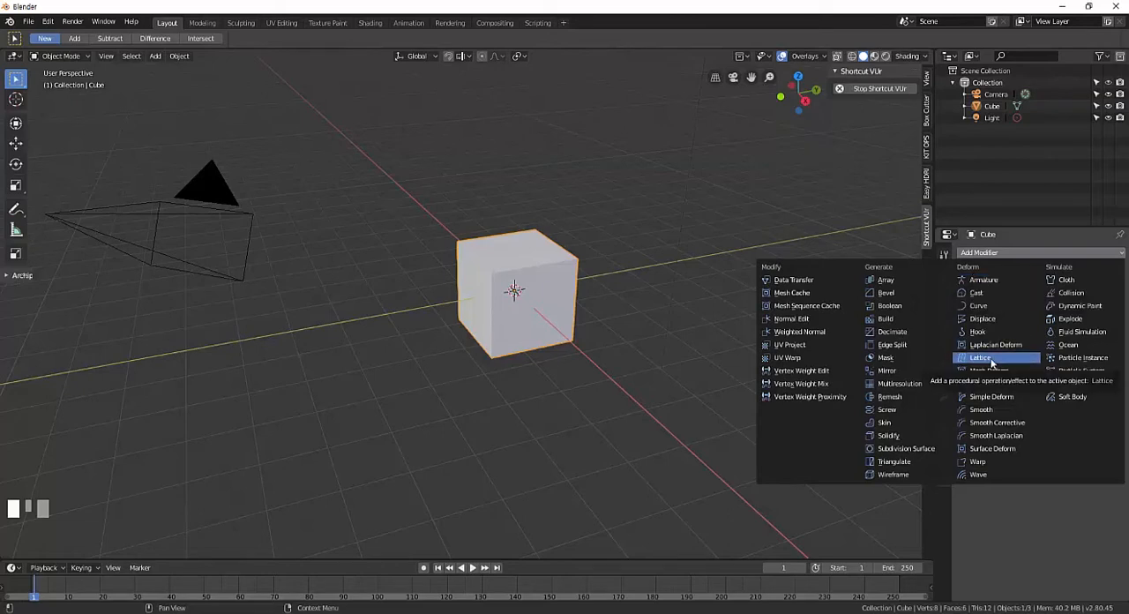
pyautogui.click(991, 363)
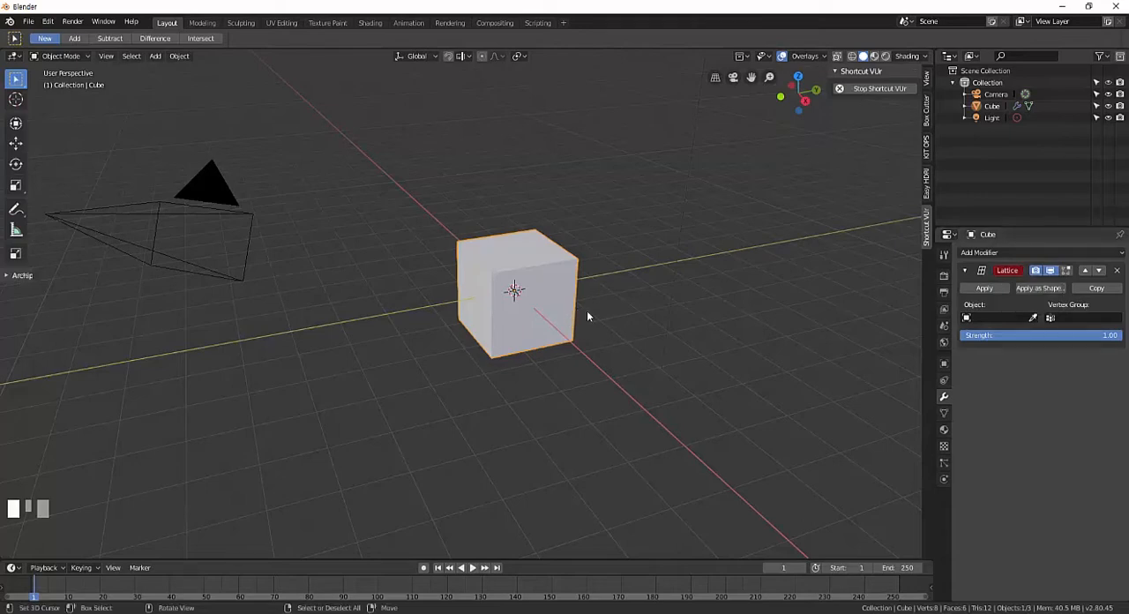
# Add a lattice object at the world origin and switch the viewport to Wireframe shading.
pyautogui.moveTo(794, 357); pyautogui.dragTo(587, 324, button='middle')
pyautogui.scroll(2, 599, 344)
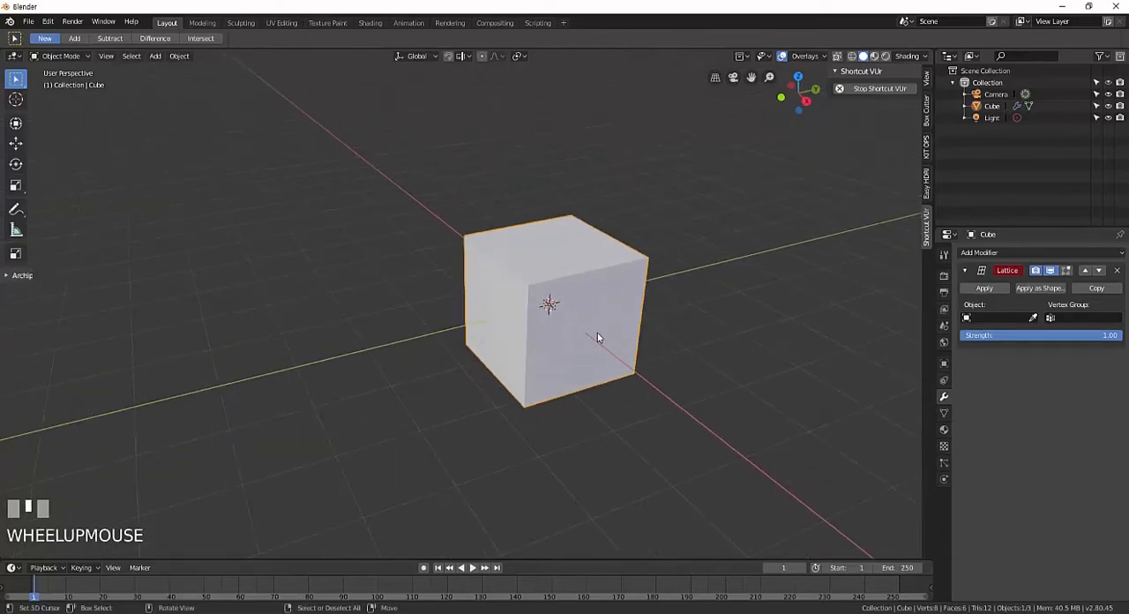
pyautogui.click(155, 56)
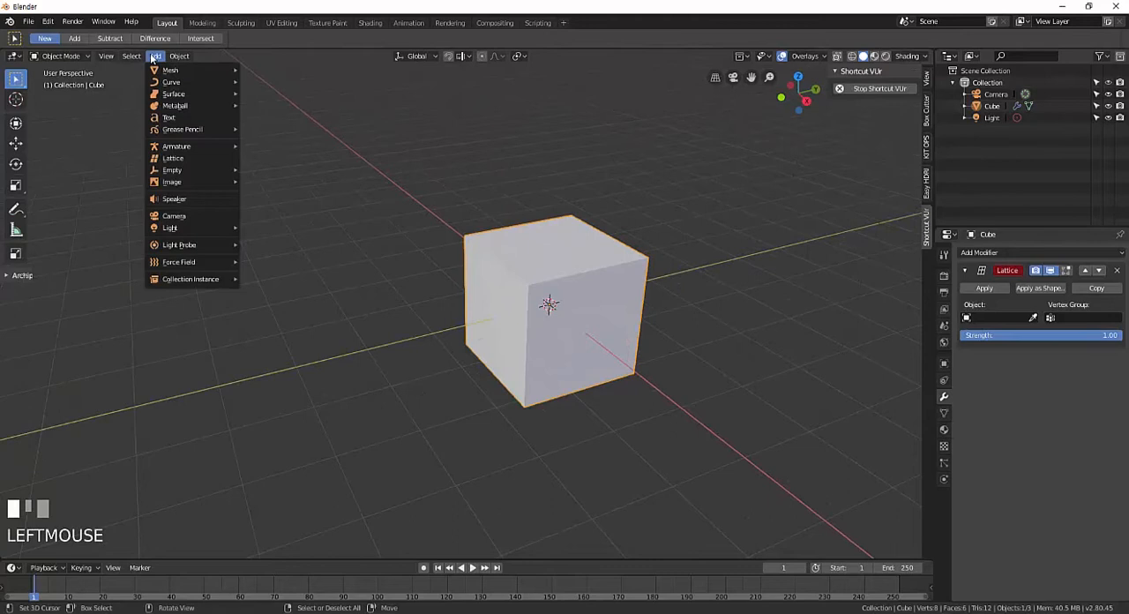
pyautogui.click(187, 159)
pyautogui.moveTo(600, 303)
pyautogui.mouseDown(button='middle')
pyautogui.moveTo(620, 297)
pyautogui.moveTo(597, 308)
pyautogui.moveTo(598, 290)
pyautogui.mouseUp(button='middle')
pyautogui.scroll(2, 596, 305)
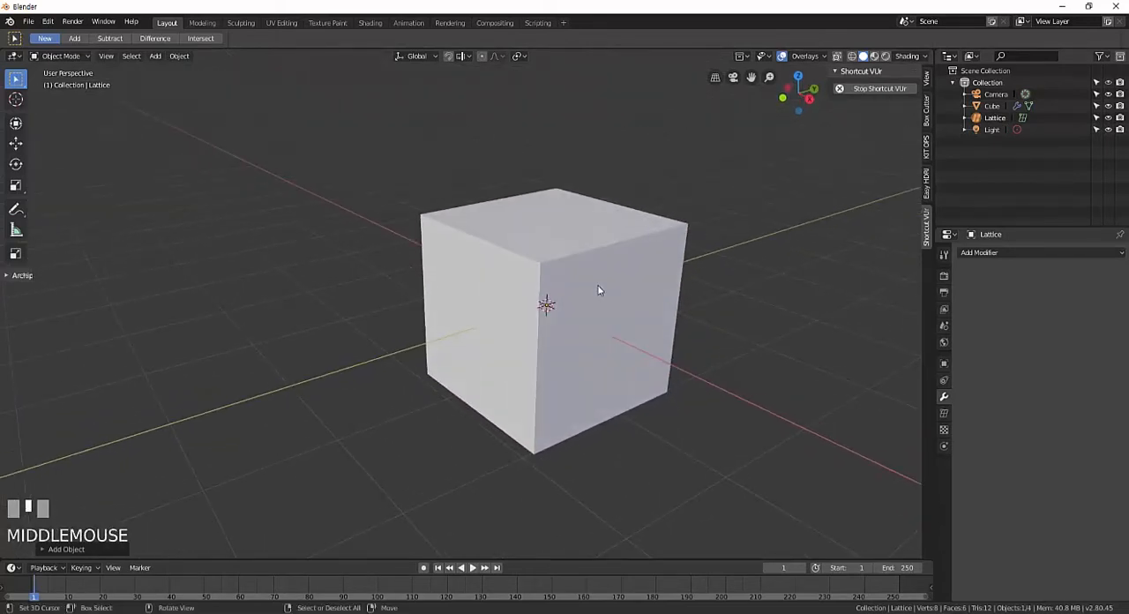
pyautogui.press('z')
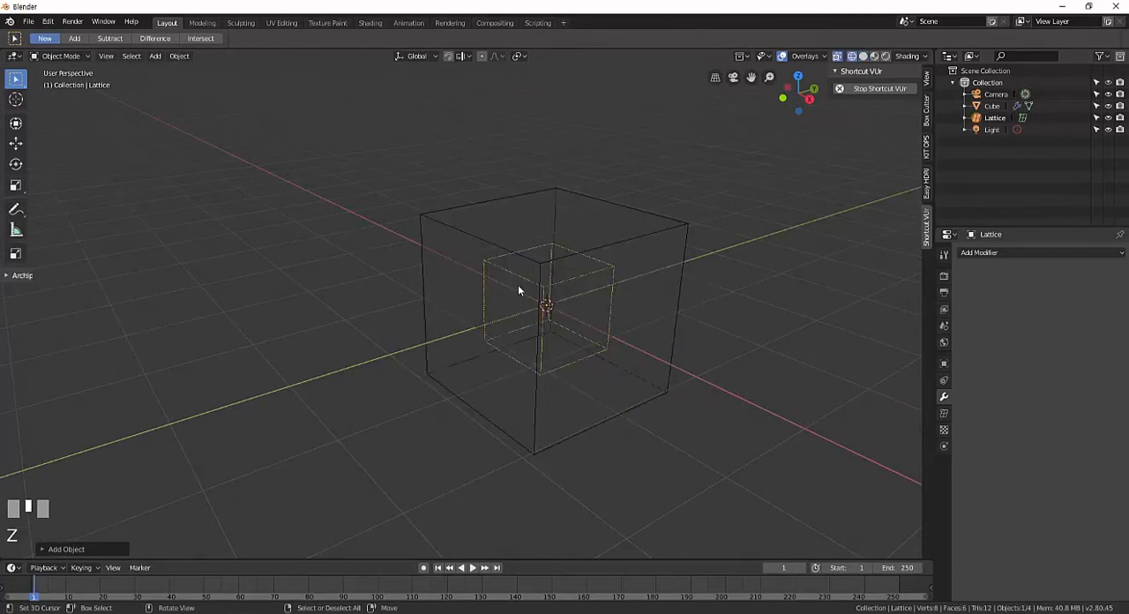
pyautogui.rightClick(603, 276)
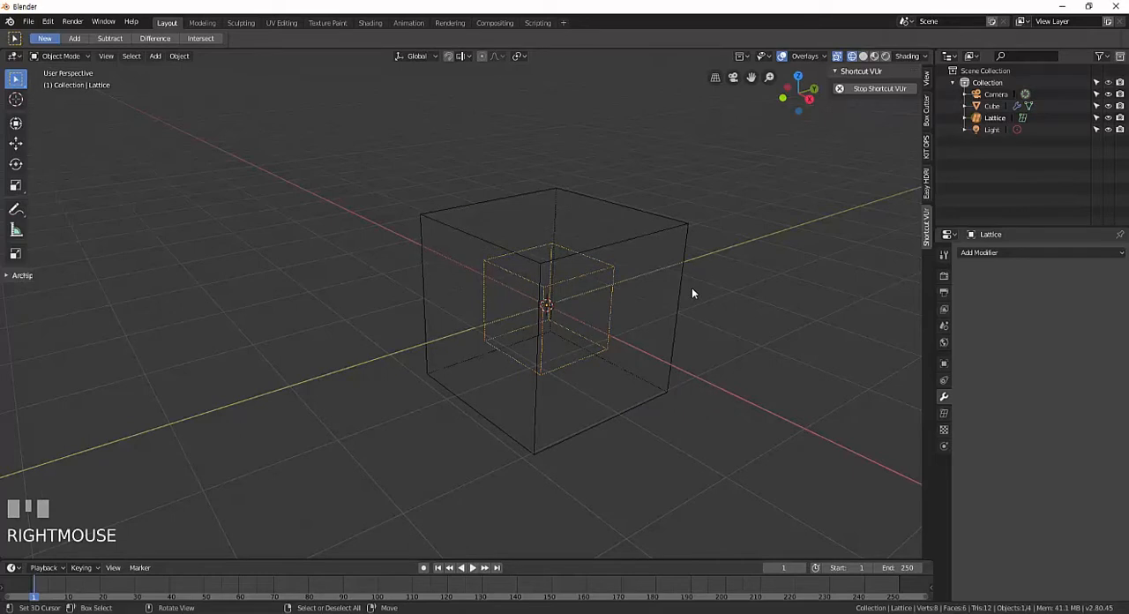
# Display the item transform values and compare the dimensions of the cube and the lattice.
pyautogui.press('n')
pyautogui.press('n')
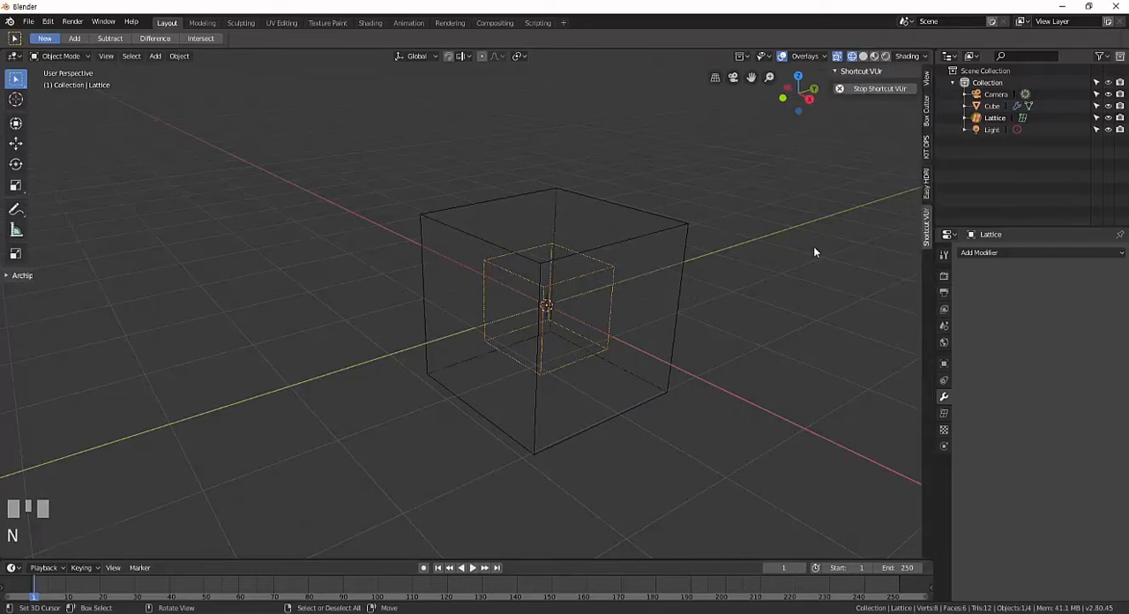
pyautogui.click(926, 82)
pyautogui.moveTo(581, 288); pyautogui.dragTo(649, 261, button='middle')
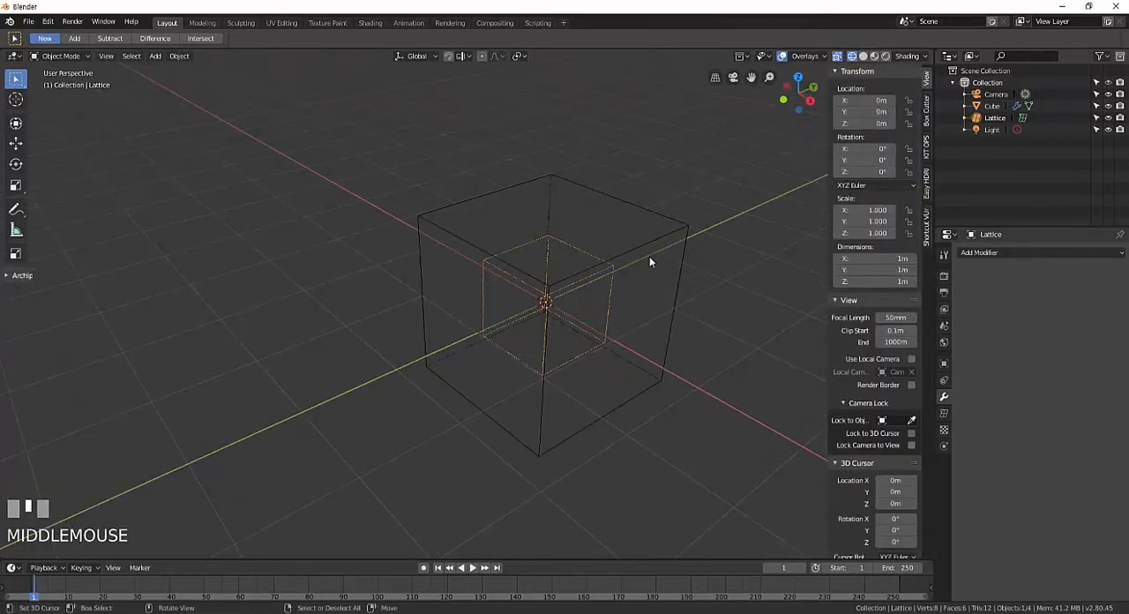
pyautogui.rightClick(664, 237)
pyautogui.keyDown('shift'); pyautogui.moveTo(609, 312); pyautogui.dragTo(582, 289, button='middle'); pyautogui.keyUp('shift')
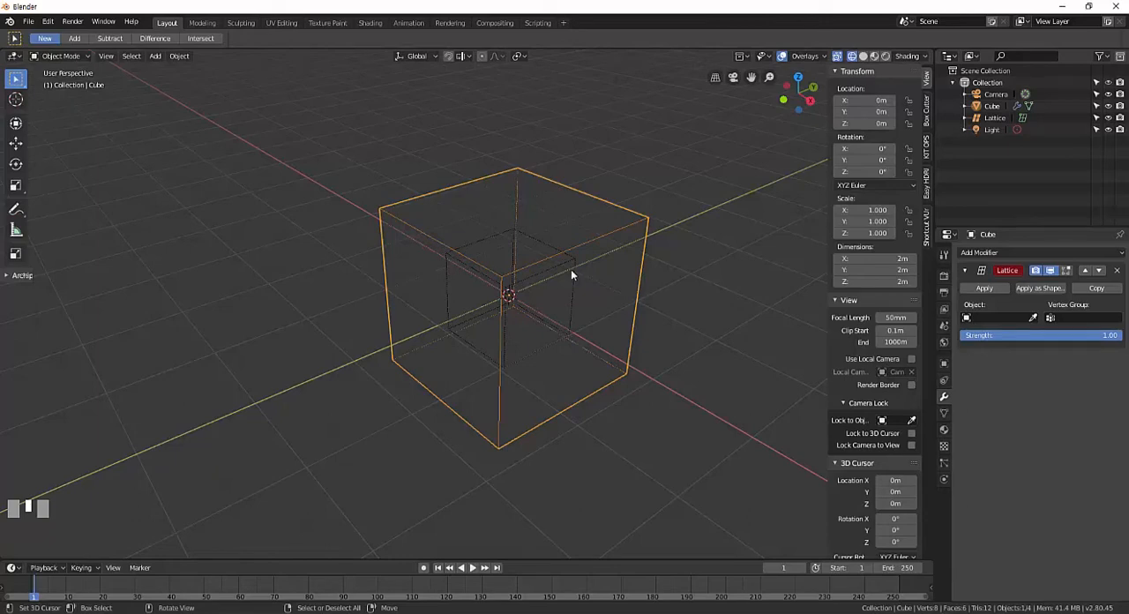
pyautogui.rightClick(571, 275)
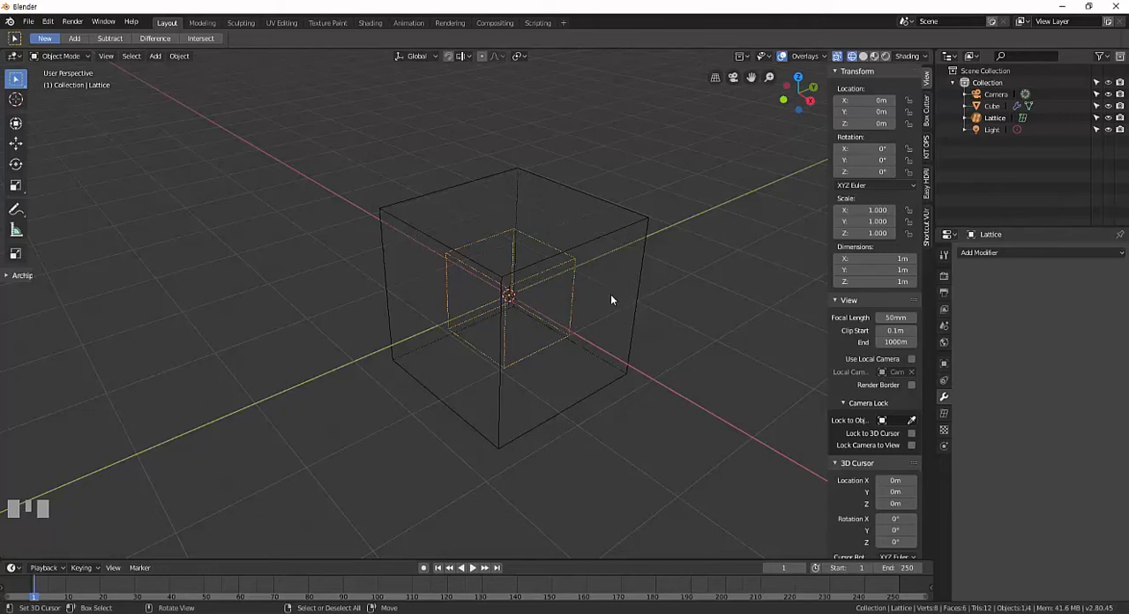
# Scale the lattice uniformly to about 2.083 so it encloses the cube, and return to Solid shading.
pyautogui.rightClick(573, 266)
pyautogui.press('s')
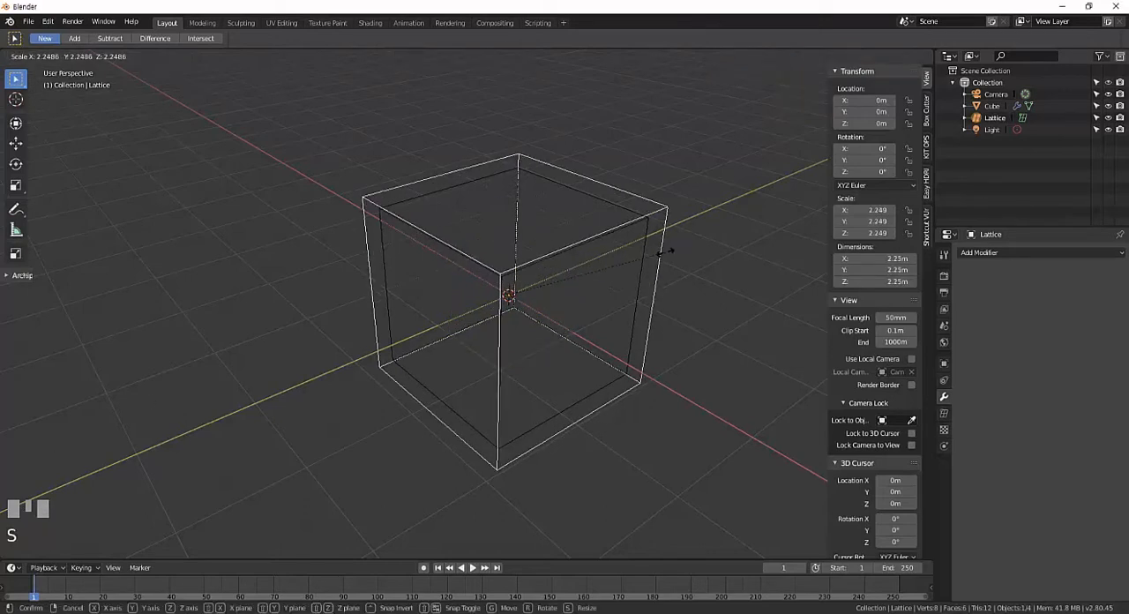
pyautogui.click(654, 251)
pyautogui.press('z')
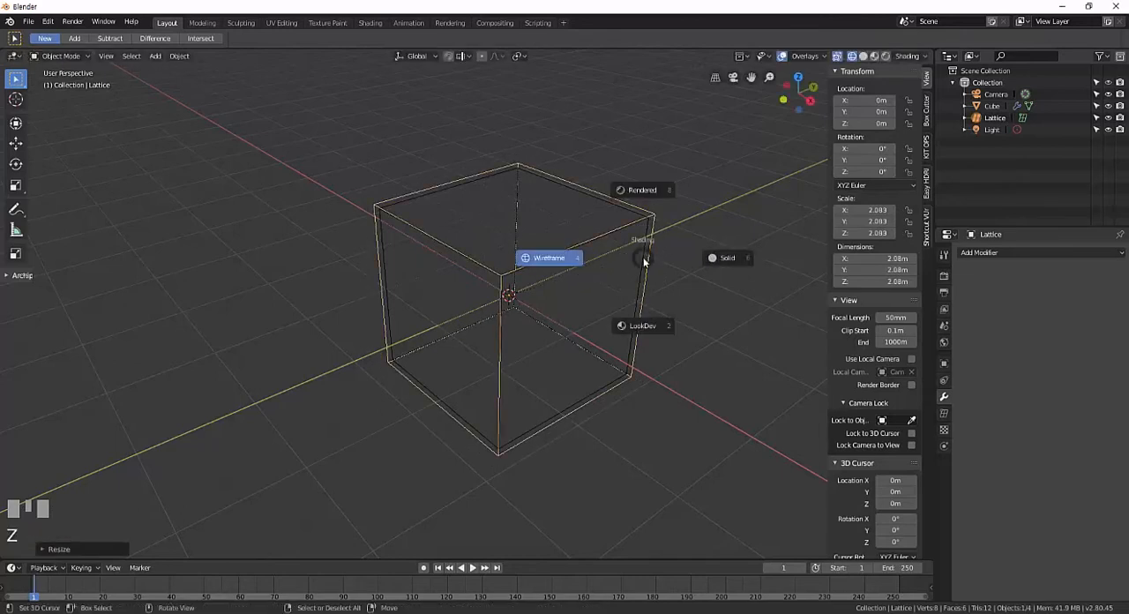
pyautogui.click(720, 258)
pyautogui.moveTo(697, 256); pyautogui.dragTo(587, 282, button='middle')
pyautogui.keyDown('shift'); pyautogui.moveTo(588, 282); pyautogui.dragTo(590, 309, button='middle'); pyautogui.keyUp('shift')
pyautogui.scroll(3, 579, 295)
pyautogui.keyDown('shift'); pyautogui.moveTo(596, 306); pyautogui.dragTo(586, 306, button='middle'); pyautogui.keyUp('shift')
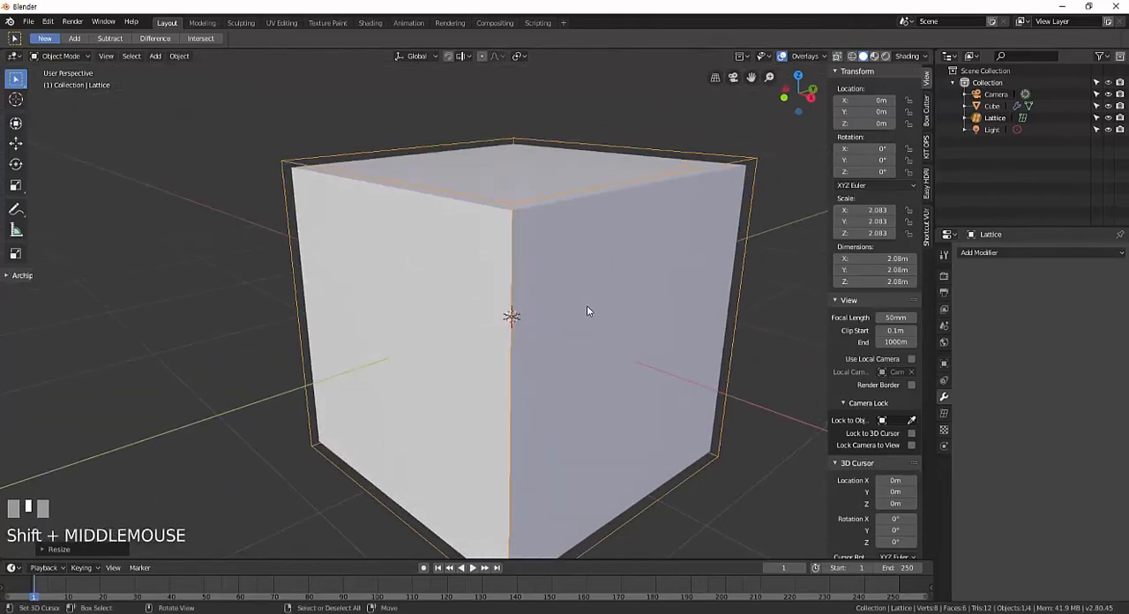
# Assign the Lattice object as the deforming object of the cube's Lattice modifier and widen the properties area.
pyautogui.rightClick(703, 223)
pyautogui.keyDown('shift'); pyautogui.moveTo(703, 222); pyautogui.dragTo(650, 285, button='middle'); pyautogui.keyUp('shift')
pyautogui.scroll(-2, 657, 291)
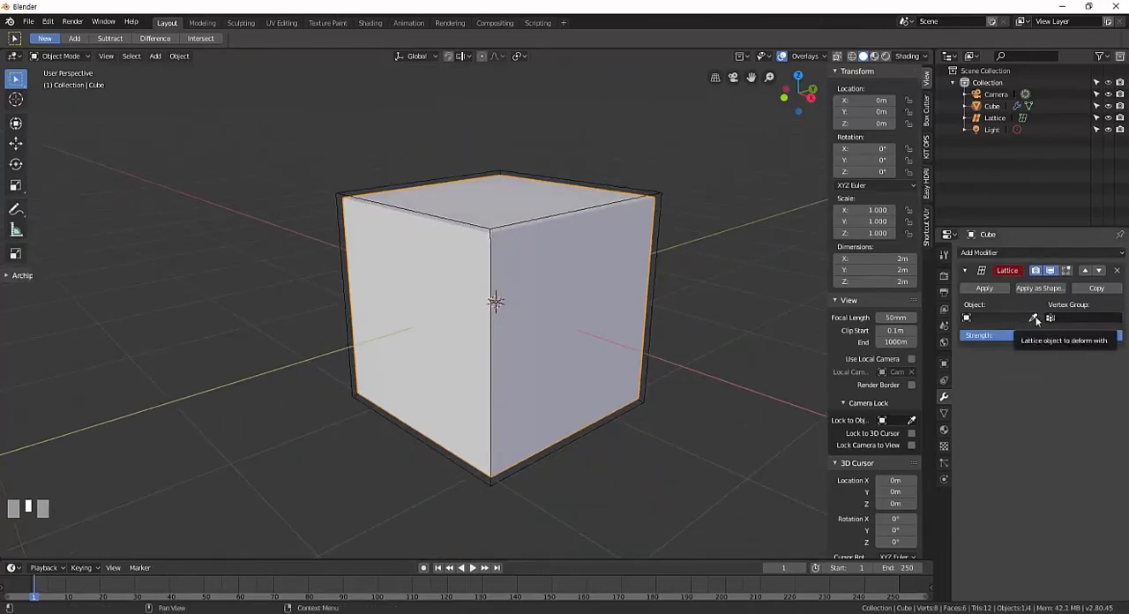
pyautogui.click(1033, 319)
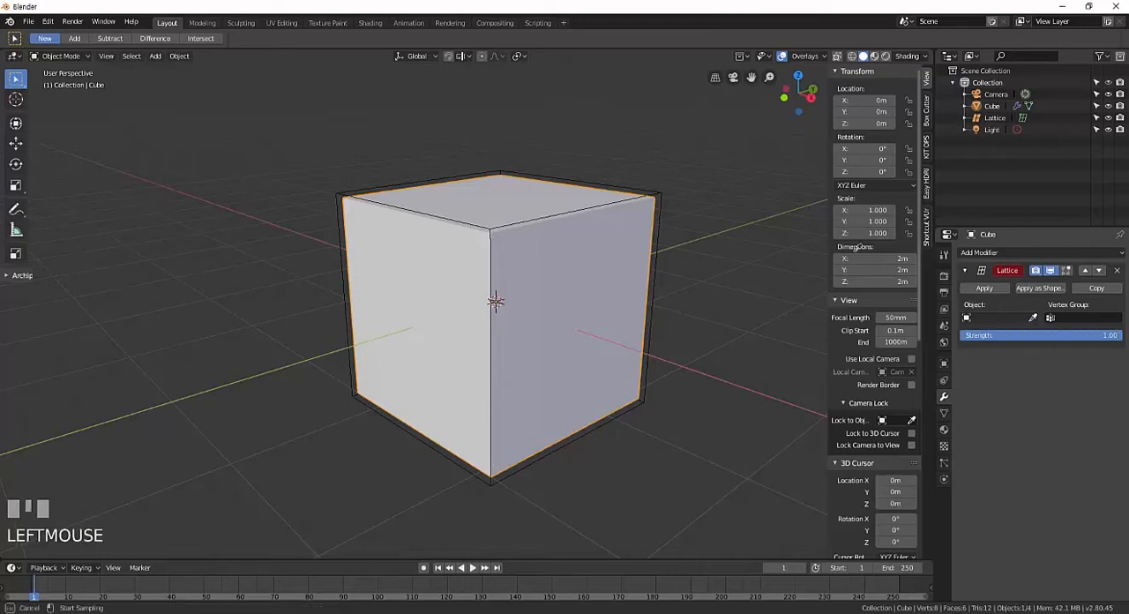
pyautogui.click(666, 185)
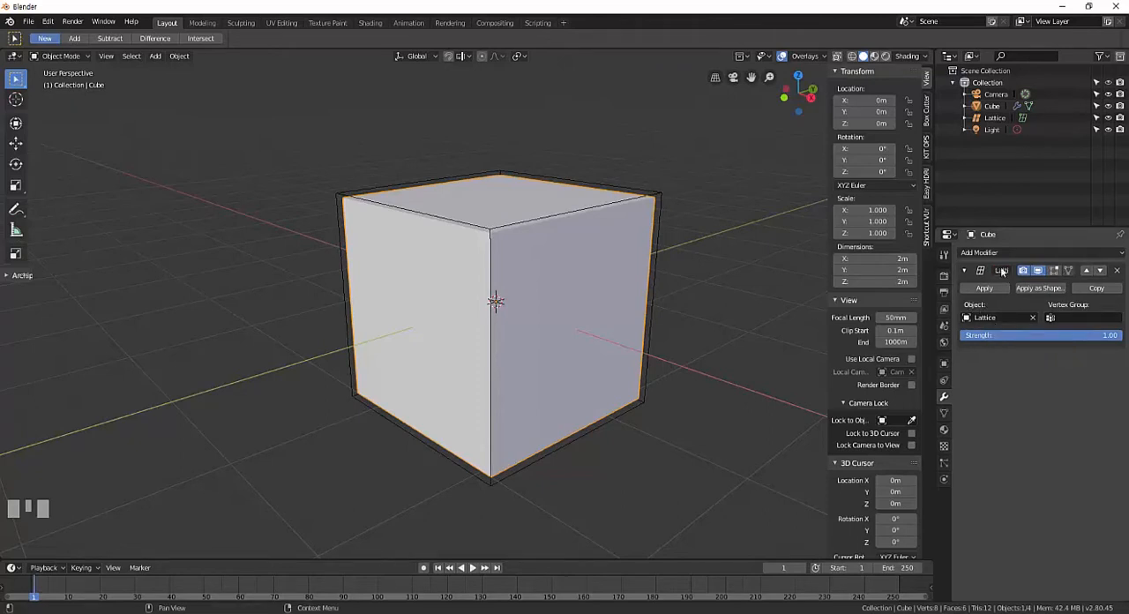
pyautogui.moveTo(931, 276); pyautogui.dragTo(917, 275)
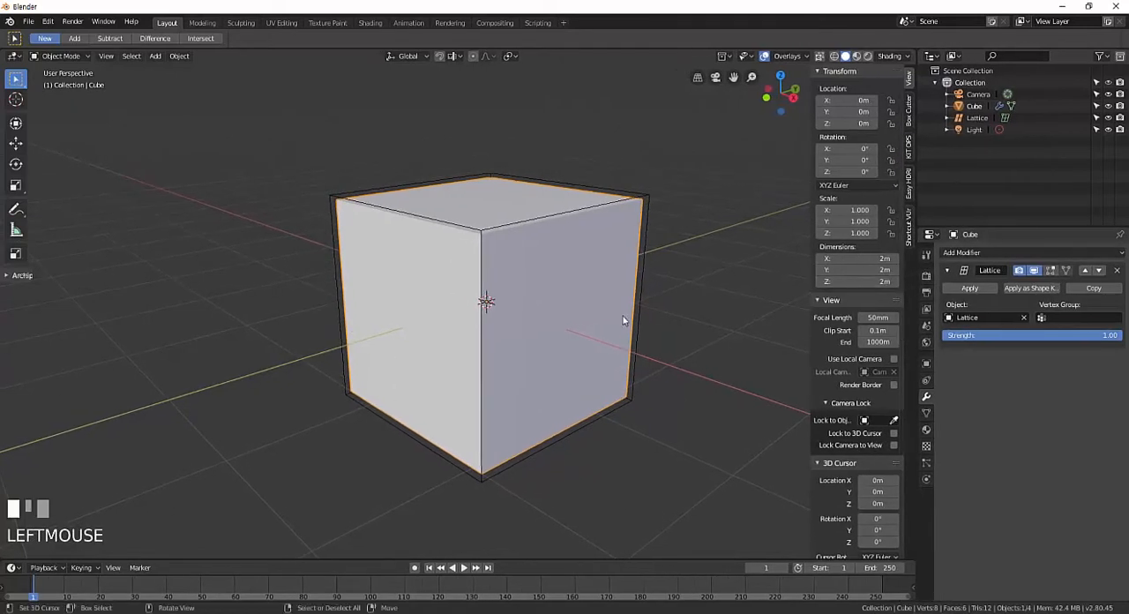
# Edit the lattice and move its two upper +Y corner points outward and up to a median of about X -0.114, Y 1.035, Z 0.866 m.
pyautogui.moveTo(623, 316); pyautogui.dragTo(649, 265, button='middle')
pyautogui.rightClick(651, 199)
pyautogui.press('Tab')
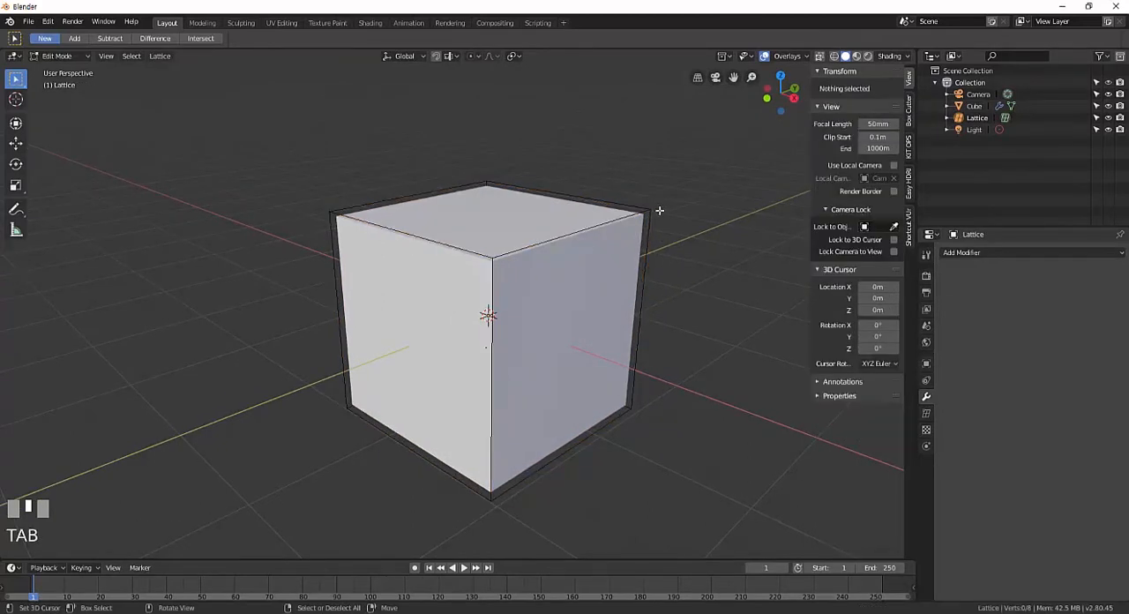
pyautogui.rightClick(658, 209)
pyautogui.keyDown('shift'); pyautogui.moveTo(657, 210); pyautogui.dragTo(610, 230, button='middle'); pyautogui.keyUp('shift')
pyautogui.keyDown('shift'); pyautogui.rightClick(516, 187); pyautogui.keyUp('shift')
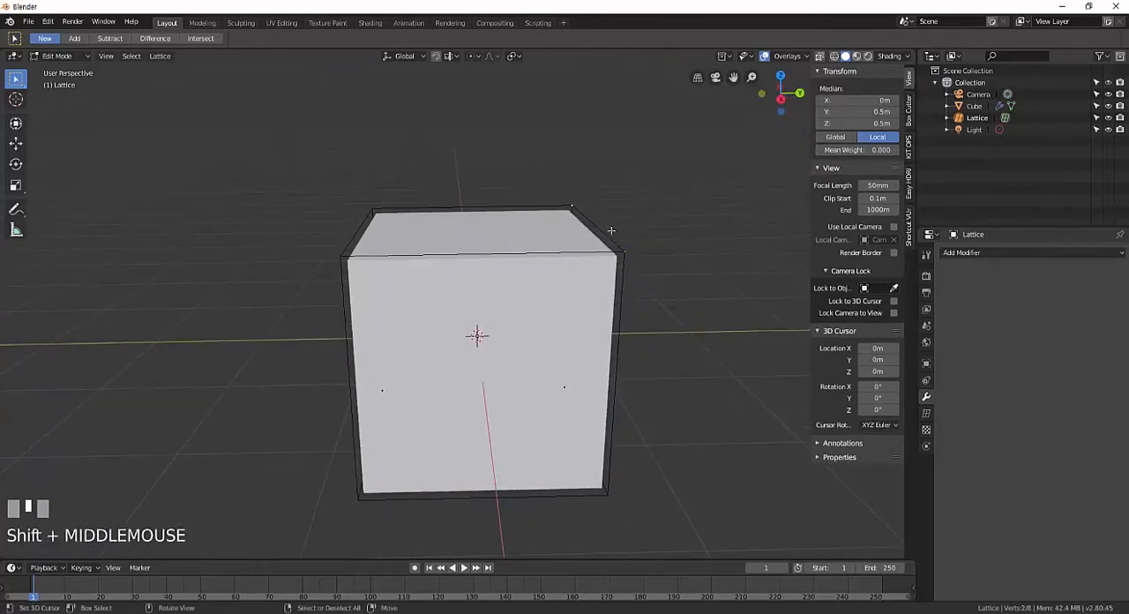
pyautogui.press('g')
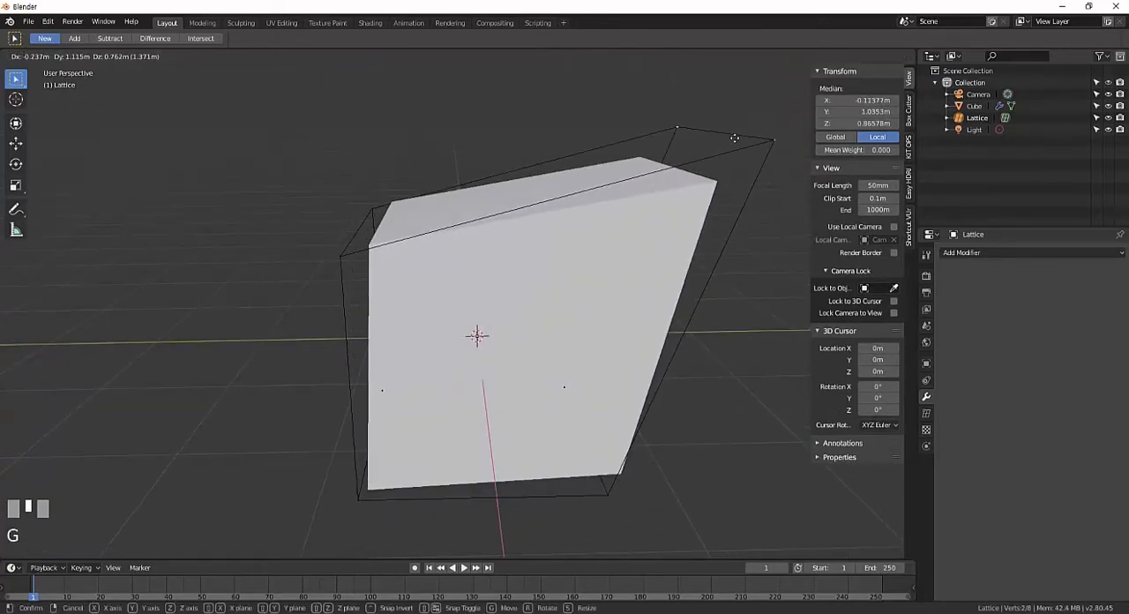
pyautogui.click(631, 201)
# Move the two raised lattice corner points down individually, placing the second at about X -0.404, Y 0.582, Z 0.496 m.
pyautogui.moveTo(631, 201); pyautogui.dragTo(529, 239, button='middle')
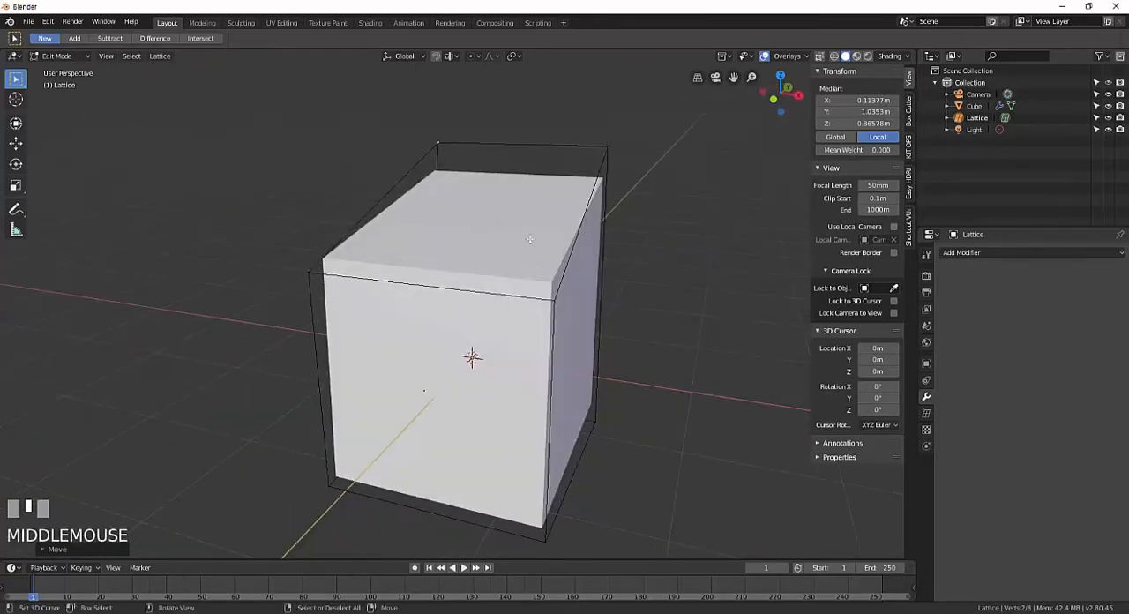
pyautogui.moveTo(643, 249); pyautogui.dragTo(585, 271, button='middle')
pyautogui.rightClick(727, 179)
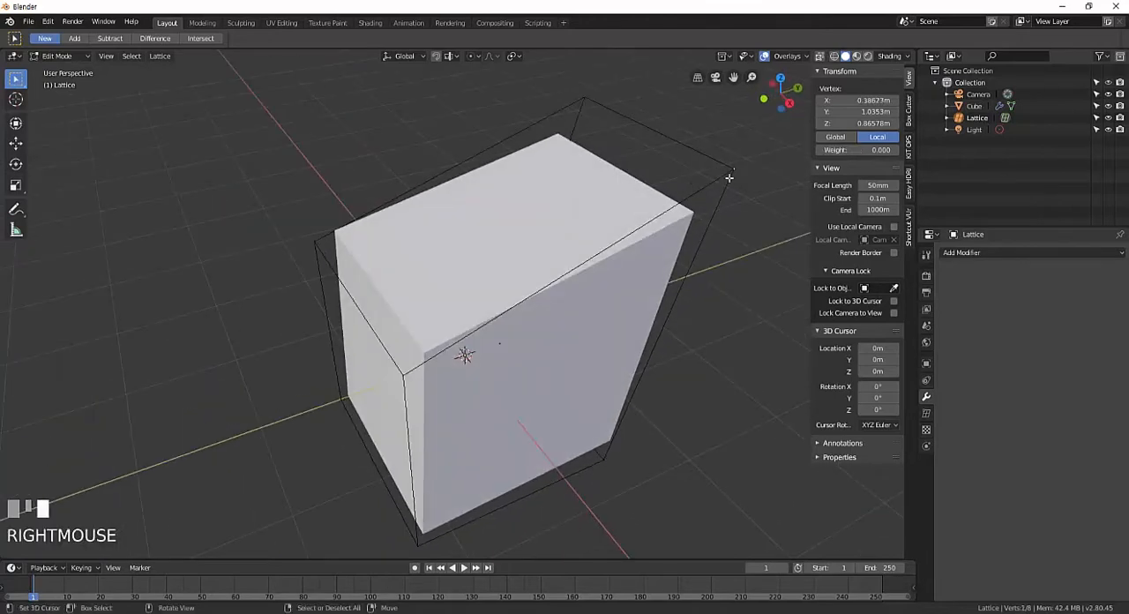
pyautogui.keyDown('shift'); pyautogui.moveTo(655, 239); pyautogui.dragTo(643, 177, button='middle'); pyautogui.keyUp('shift')
pyautogui.press('g')
pyautogui.click(644, 255)
pyautogui.rightClick(676, 118)
pyautogui.press('g')
pyautogui.click(544, 264)
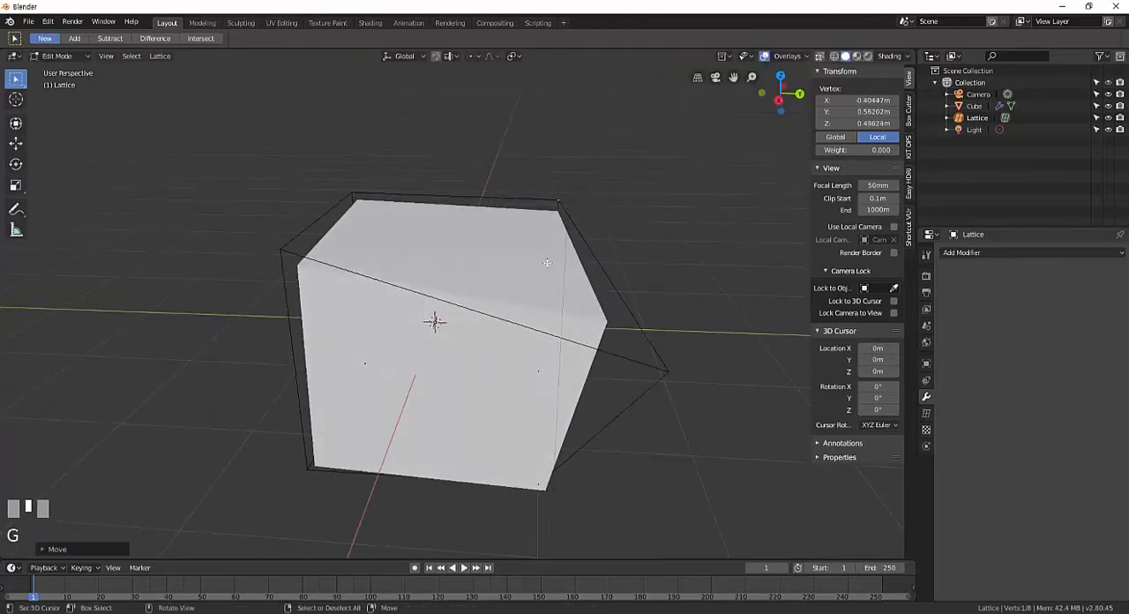
# Pull the lowered front corner point of the lattice back upward in two freehand moves.
pyautogui.rightClick(668, 371)
pyautogui.press('g')
pyautogui.click(691, 150)
pyautogui.moveTo(446, 151); pyautogui.dragTo(573, 210, button='middle')
pyautogui.press('g')
pyautogui.click(488, 100)
# Reposition another upper lattice corner point so the lattice spans about 3.95 × 2.88 × 3 m, and return to Object Mode.
pyautogui.moveTo(507, 159); pyautogui.dragTo(589, 195, button='middle')
pyautogui.rightClick(566, 92)
pyautogui.press('g')
pyautogui.click(688, 141)
pyautogui.moveTo(686, 148); pyautogui.dragTo(557, 224, button='middle')
pyautogui.scroll(-3, 573, 230)
pyautogui.scroll(3, 557, 225)
pyautogui.press('Tab')
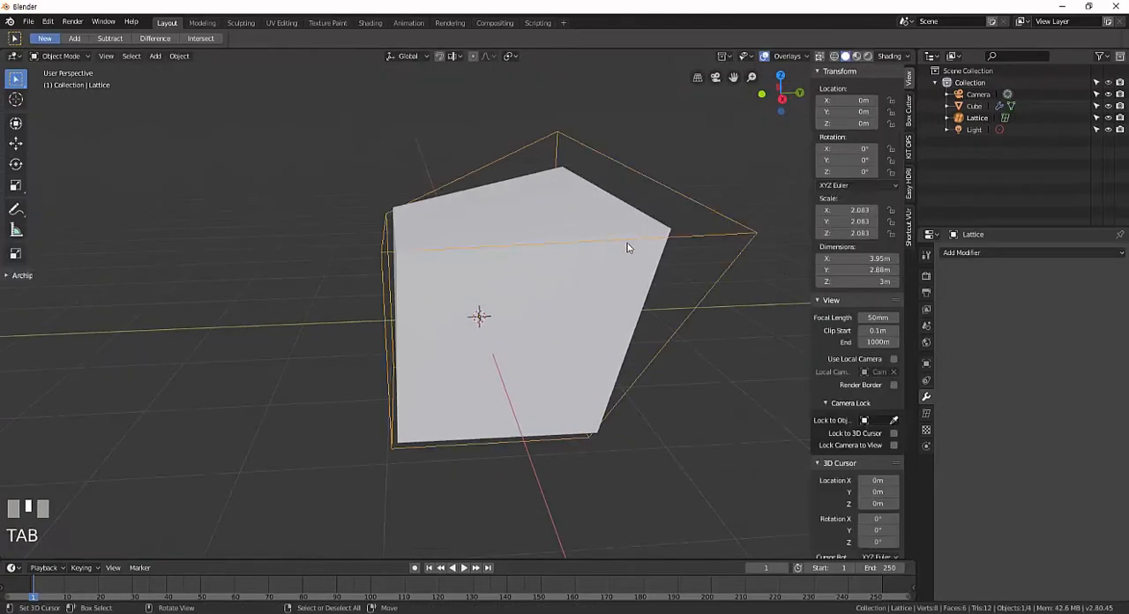
# Apply the Lattice modifier on the deformed cube.
pyautogui.keyDown('shift'); pyautogui.moveTo(577, 265); pyautogui.dragTo(615, 242, button='middle'); pyautogui.keyUp('shift')
pyautogui.rightClick(587, 283)
pyautogui.moveTo(587, 282); pyautogui.dragTo(556, 274, button='middle')
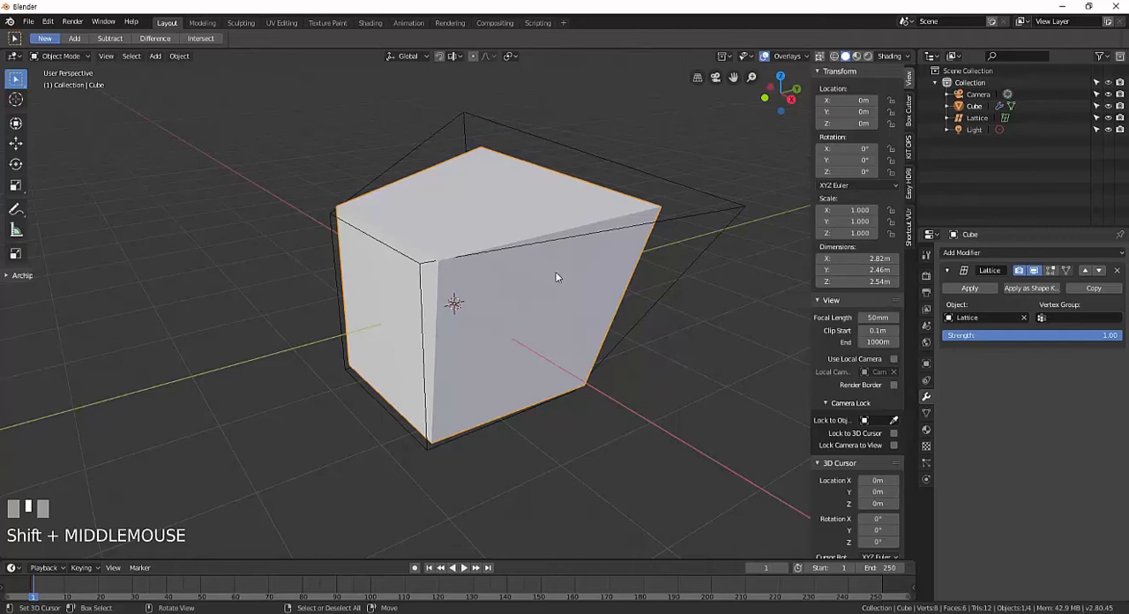
pyautogui.click(969, 287)
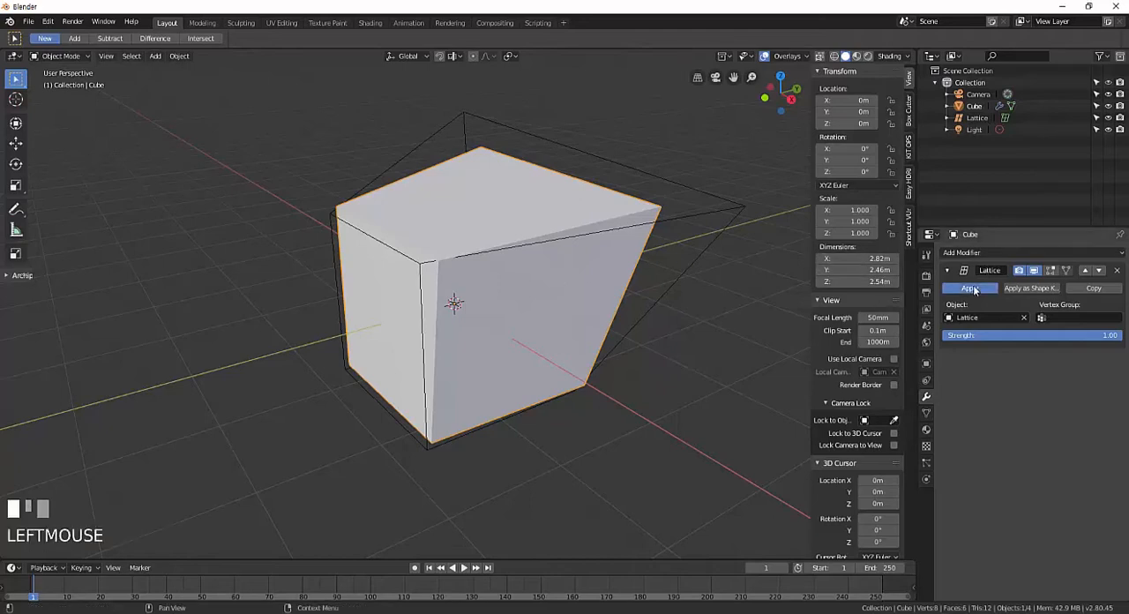
pyautogui.moveTo(516, 278); pyautogui.dragTo(525, 239, button='middle')
# Delete the lattice object from the scene and undo the deletion.
pyautogui.rightClick(605, 190)
pyautogui.rightClick(527, 219)
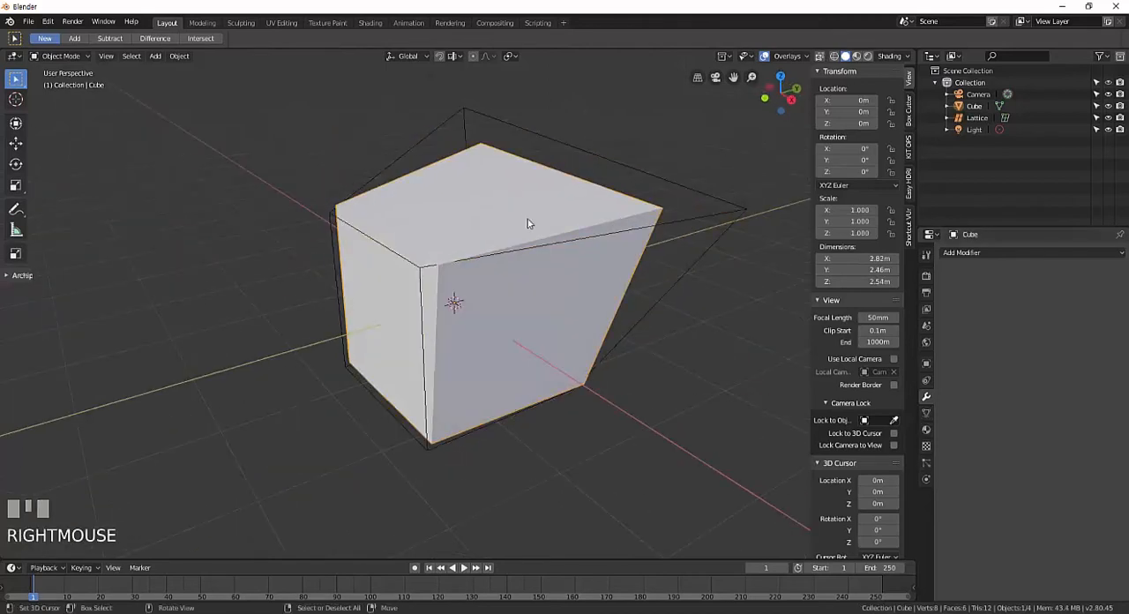
pyautogui.rightClick(673, 228)
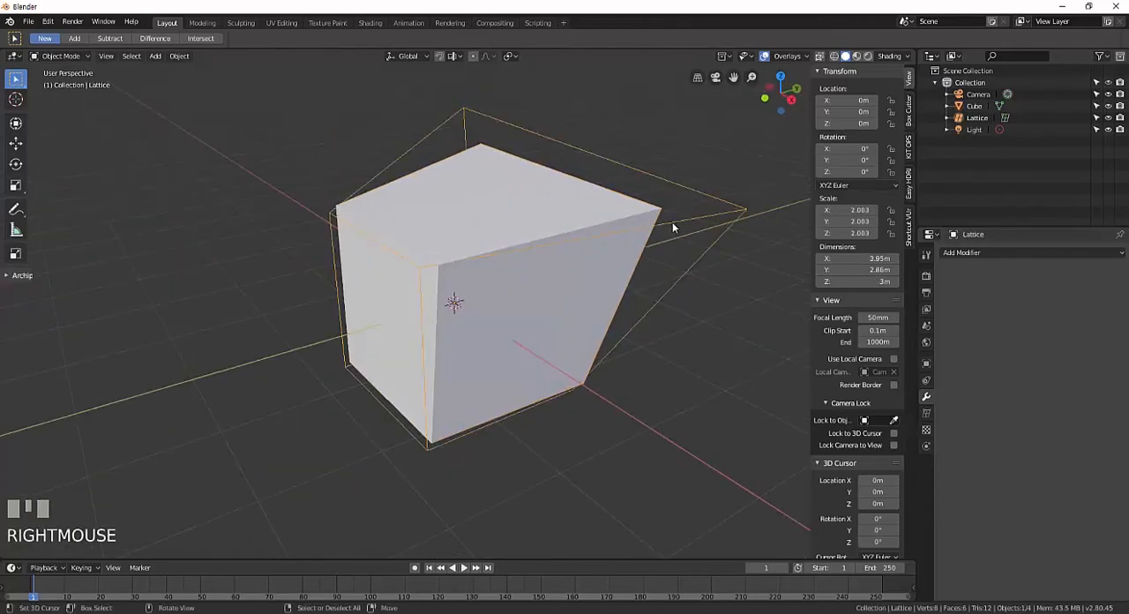
pyautogui.press('x')
pyautogui.click(673, 223)
pyautogui.hotkey('ctrl', 'z')
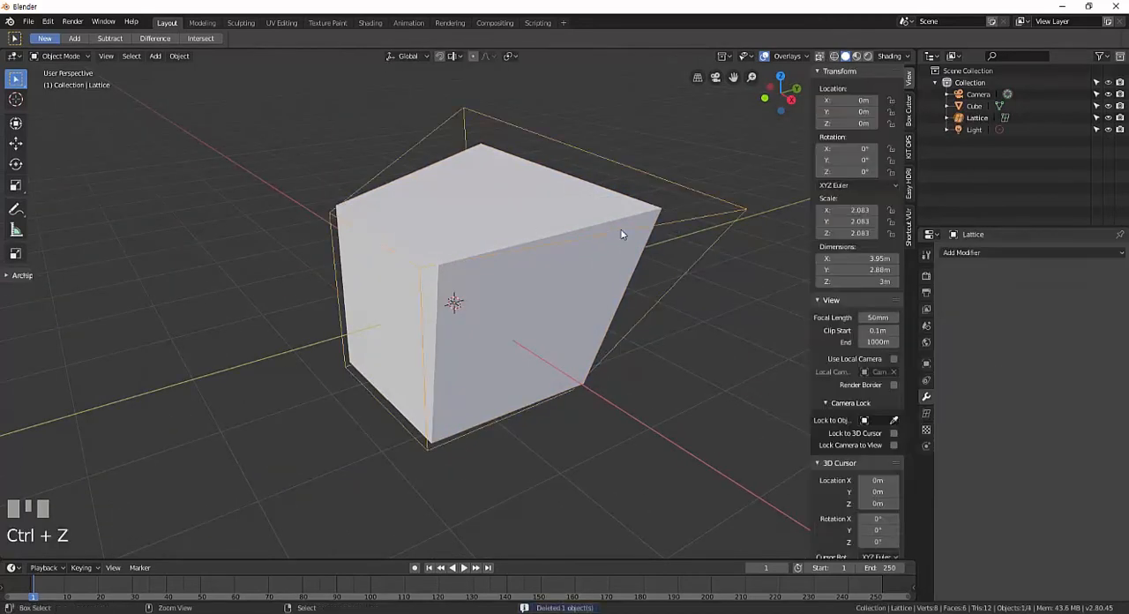
# Select the deformed cube and undo the application of its Lattice modifier.
pyautogui.rightClick(621, 234)
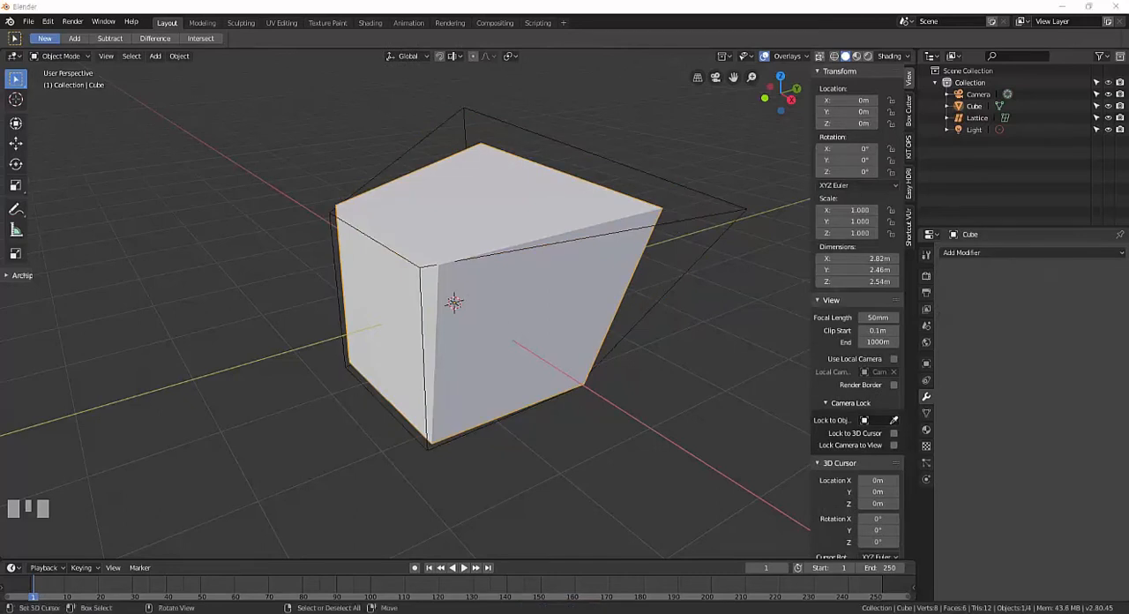
pyautogui.rightClick(511, 308)
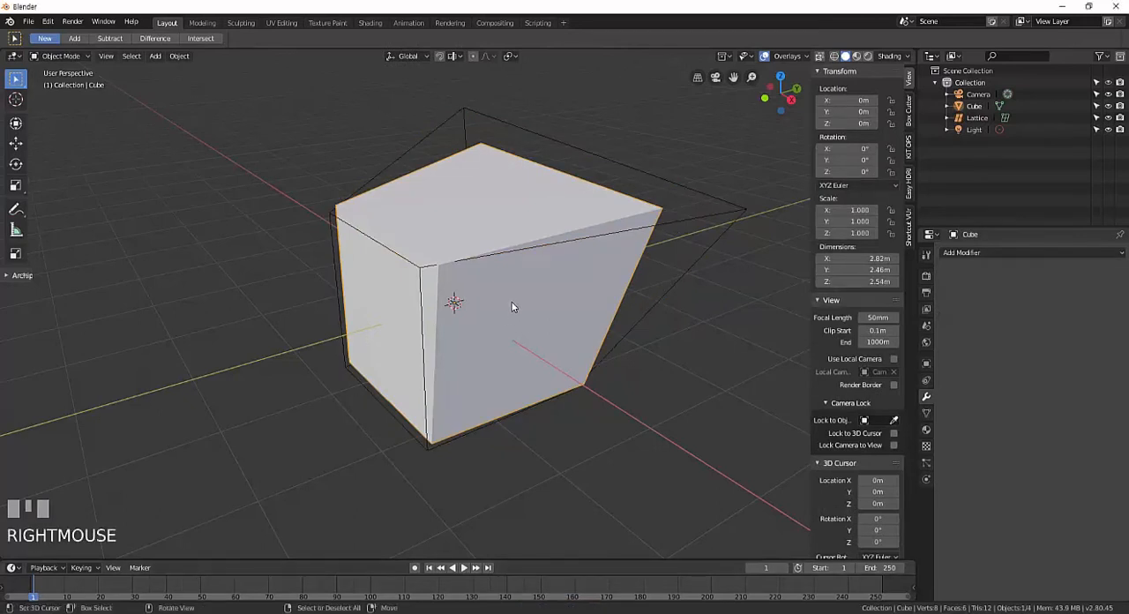
pyautogui.hotkey('ctrl', 'z')
pyautogui.hotkey('ctrl', 'z')
pyautogui.hotkey('ctrl', 'z')
pyautogui.hotkey('ctrl', 'z')
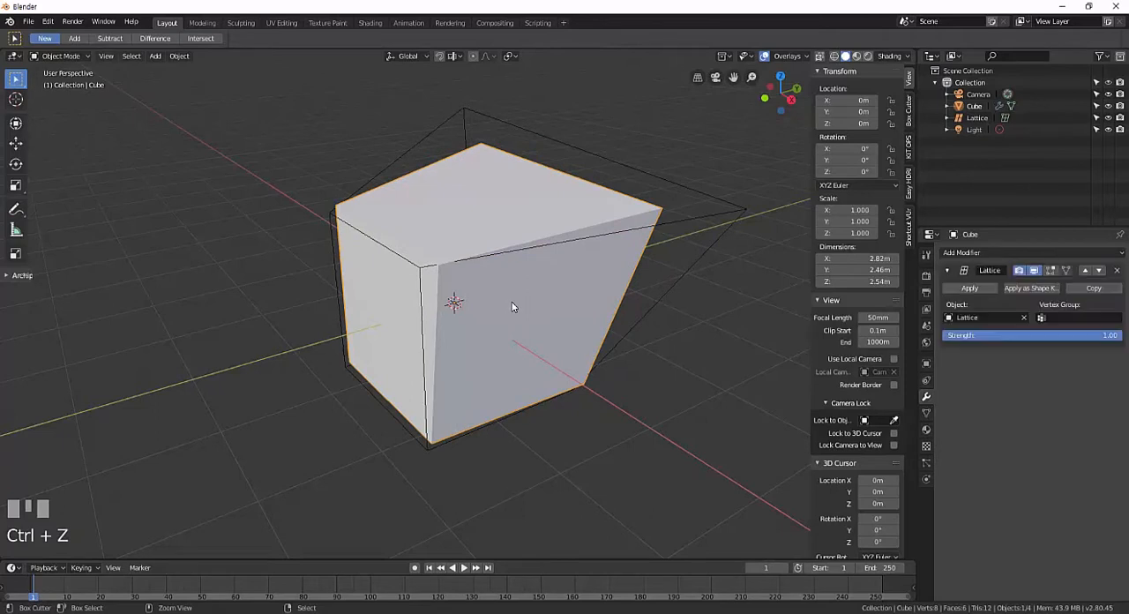
pyautogui.rightClick(530, 323)
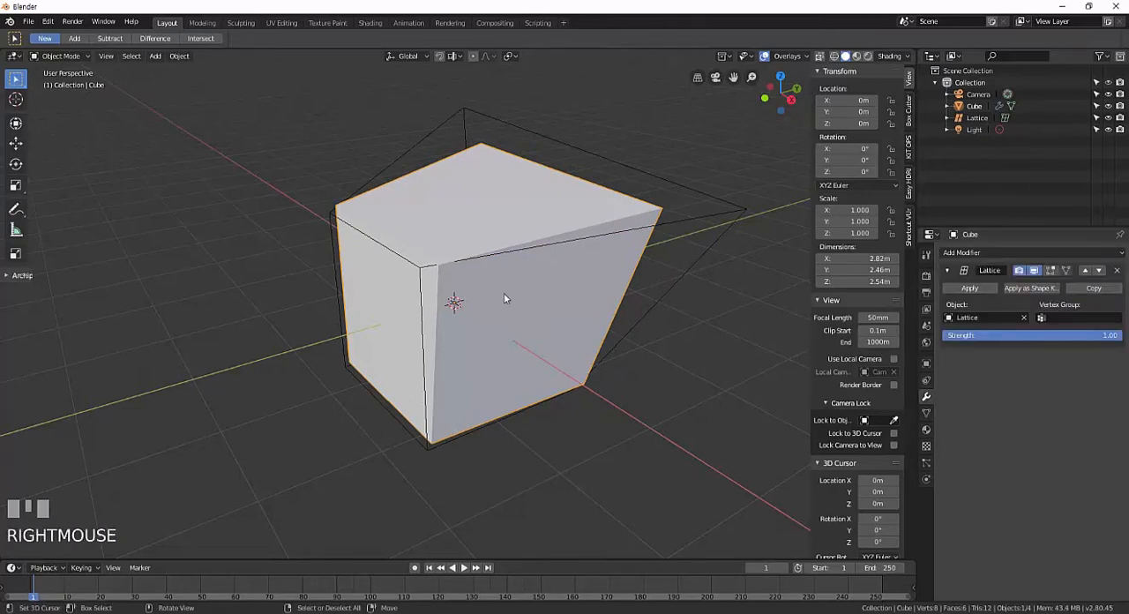
# Try moving the cube freely, first slightly inside the lattice and again well outside it, cancelling both moves.
pyautogui.keyDown('shift'); pyautogui.moveTo(503, 298); pyautogui.dragTo(554, 319, button='middle'); pyautogui.keyUp('shift')
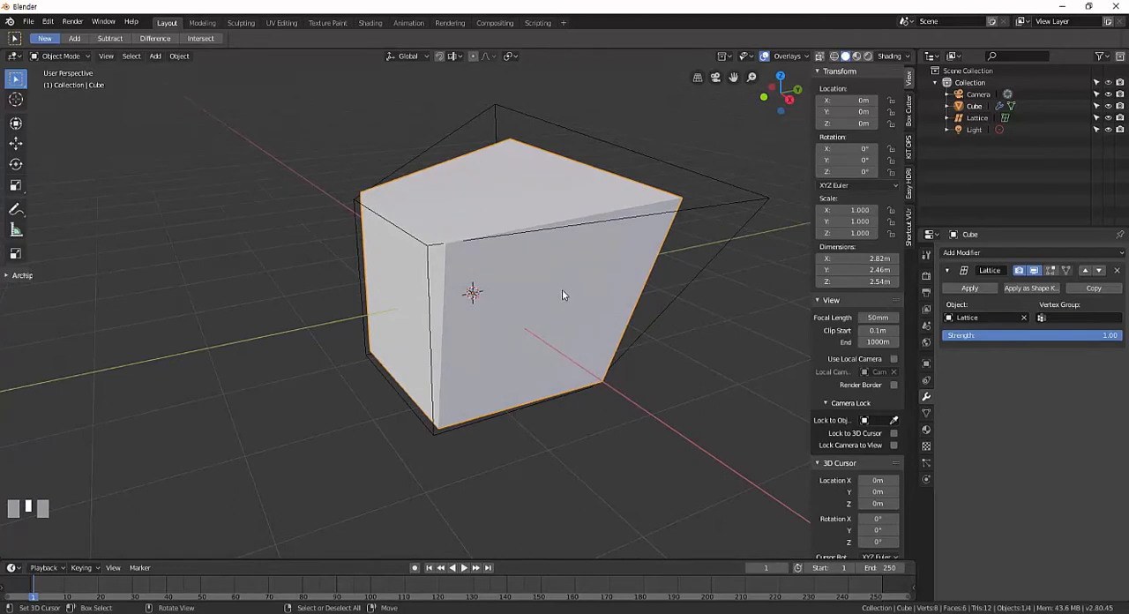
pyautogui.press('g')
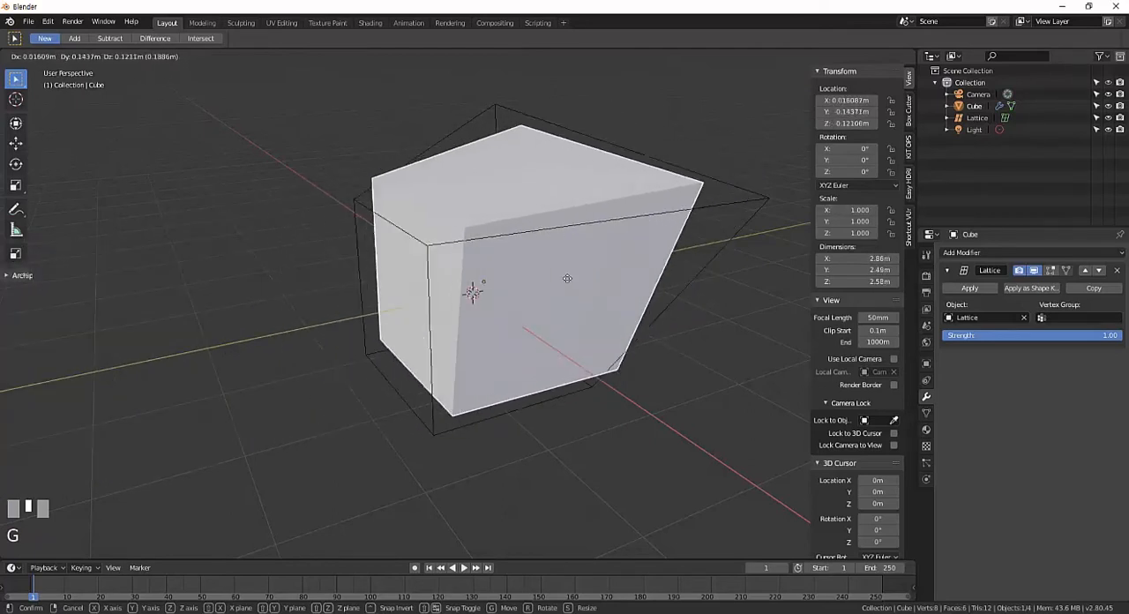
pyautogui.rightClick(555, 299)
pyautogui.moveTo(555, 300); pyautogui.dragTo(531, 297, button='middle')
pyautogui.scroll(-2, 518, 305)
pyautogui.press('g')
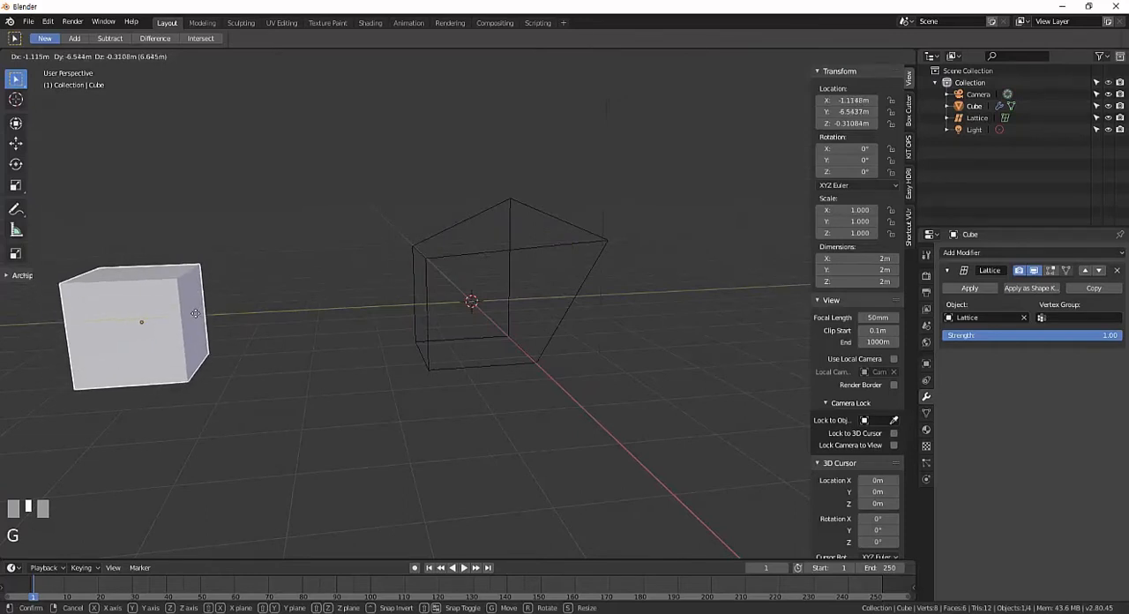
pyautogui.rightClick(228, 314)
# Move the cube along the global Y axis to about 7.6 m, away from the lattice.
pyautogui.moveTo(228, 314); pyautogui.dragTo(381, 341, button='middle')
pyautogui.scroll(-2, 350, 343)
pyautogui.press('y')
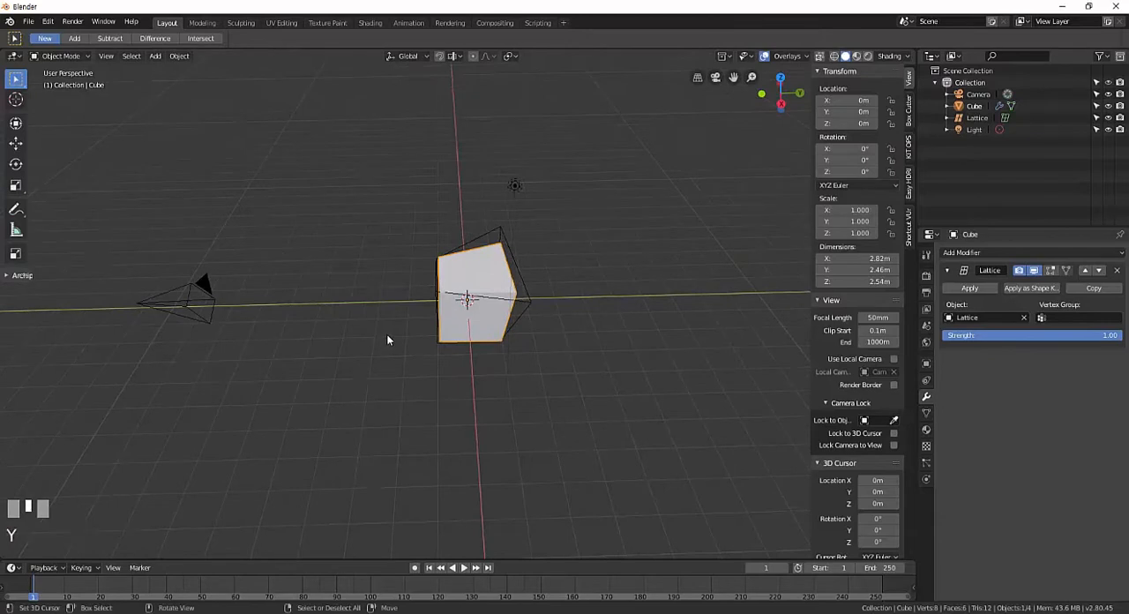
pyautogui.press('g')
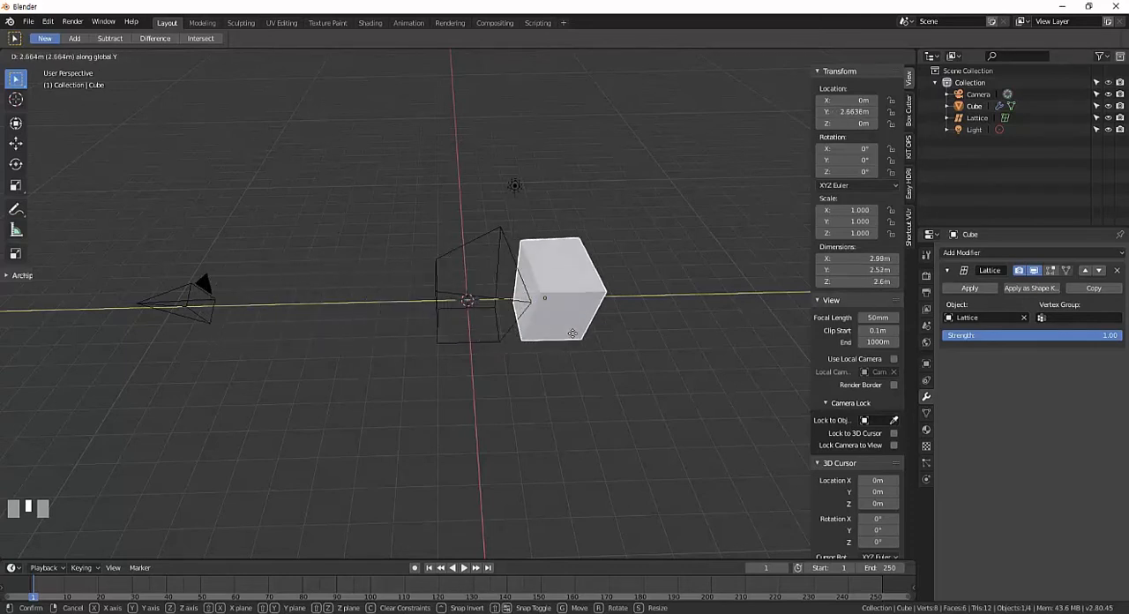
pyautogui.click(702, 347)
pyautogui.moveTo(702, 347); pyautogui.dragTo(563, 352, button='middle')
pyautogui.scroll(-3, 660, 350)
pyautogui.scroll(3, 555, 357)
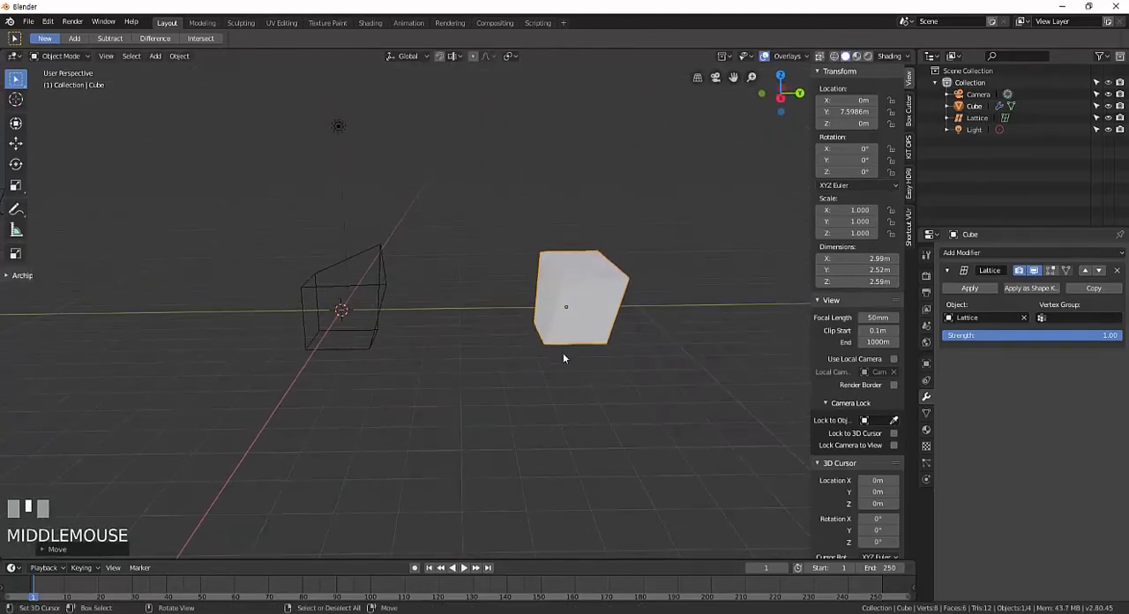
# Try sliding the cube back along Y into the lattice, cancel the move, and clear the cube's location.
pyautogui.press('g')
pyautogui.press('y')
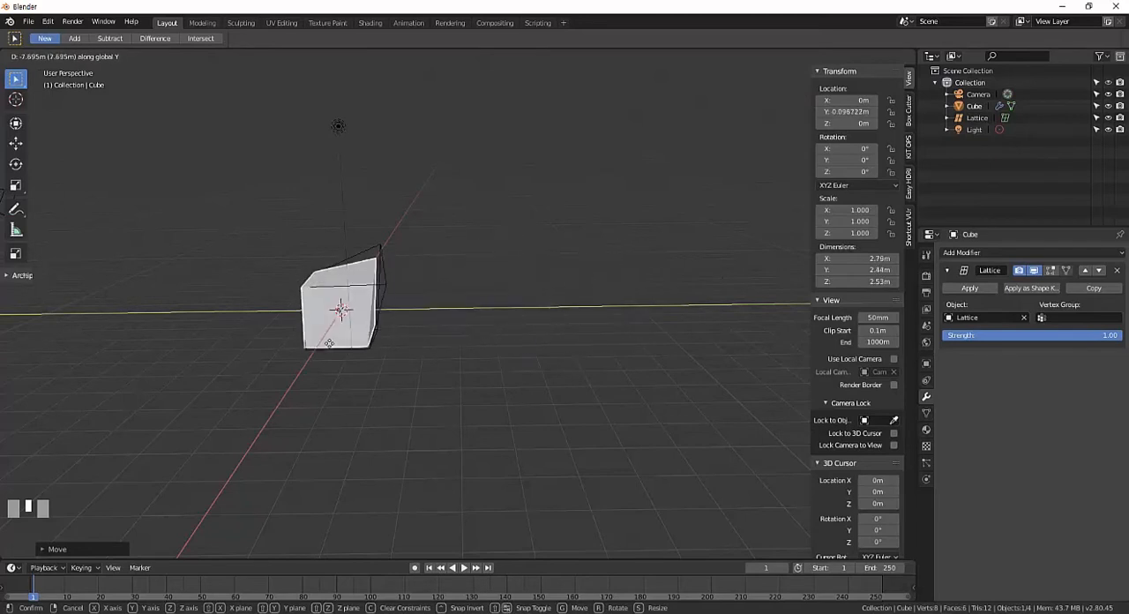
pyautogui.rightClick(447, 353)
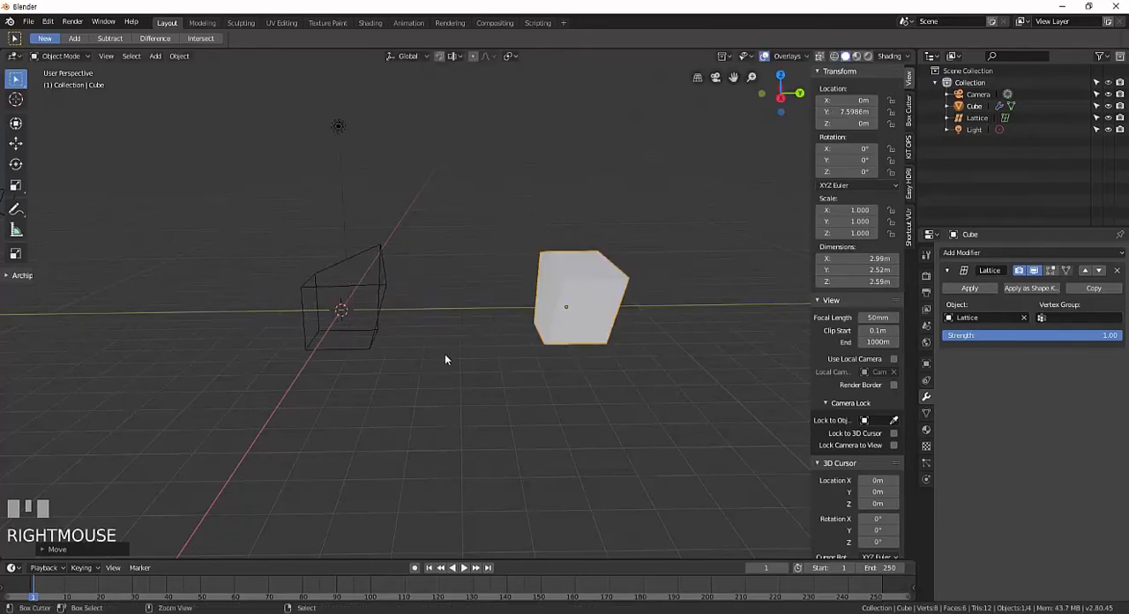
pyautogui.hotkey('ctrl', 'z')
# Try moving the cube out of the lattice along the global Y axis again, and undo the placement.
pyautogui.moveTo(445, 354); pyautogui.dragTo(577, 335, button='middle')
pyautogui.press('g')
pyautogui.press('y')
pyautogui.rightClick(508, 327)
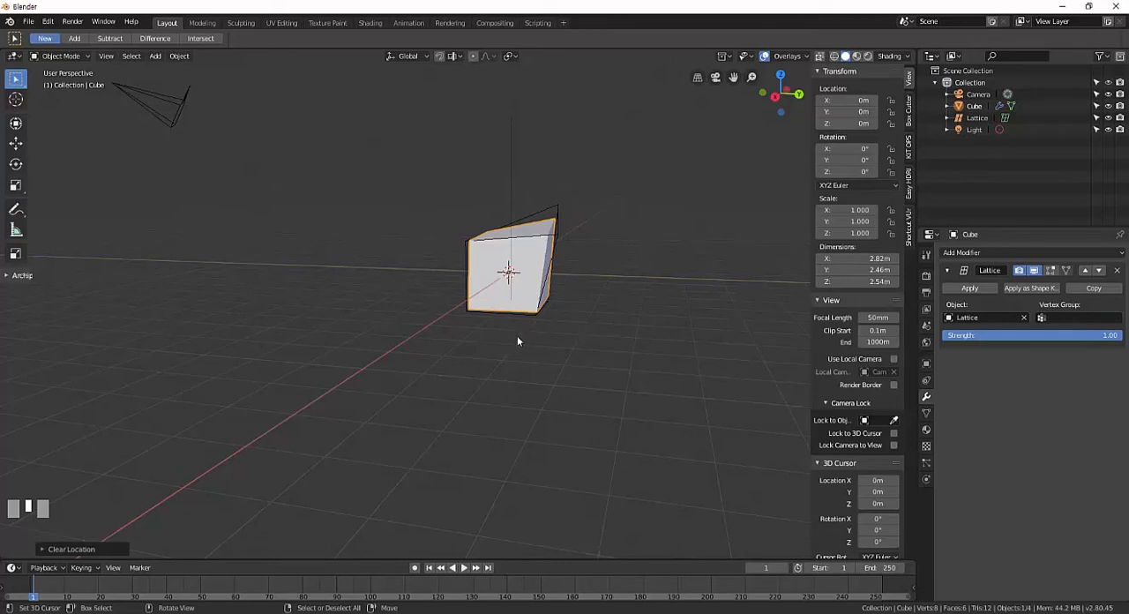
pyautogui.moveTo(516, 335)
pyautogui.mouseDown(button='middle')
pyautogui.moveTo(562, 345)
pyautogui.moveTo(522, 339)
pyautogui.mouseUp(button='middle')
pyautogui.press('g')
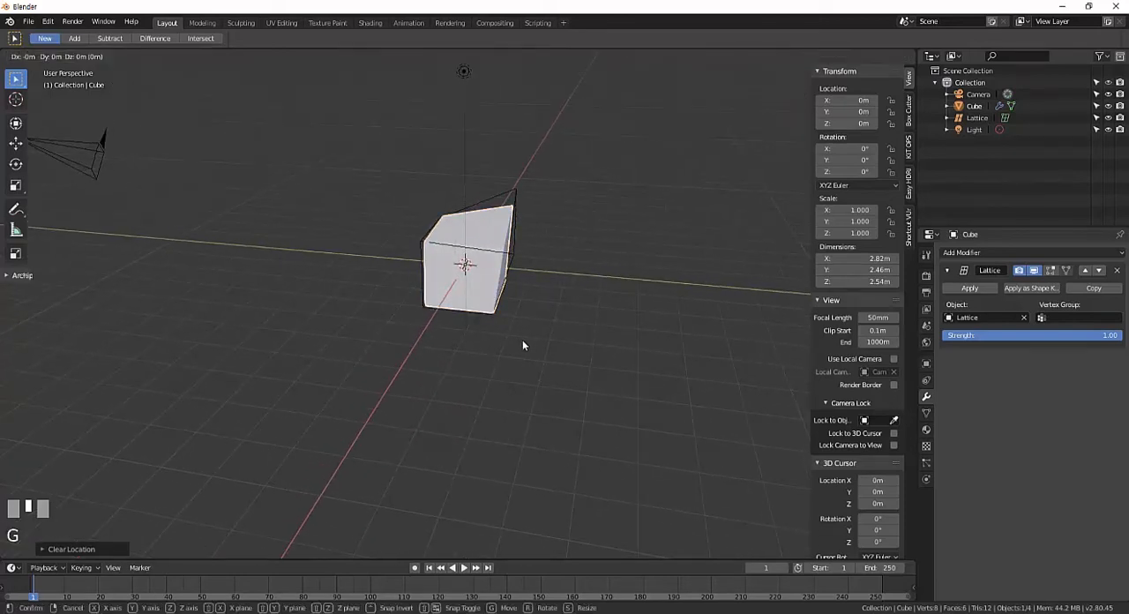
pyautogui.press('y')
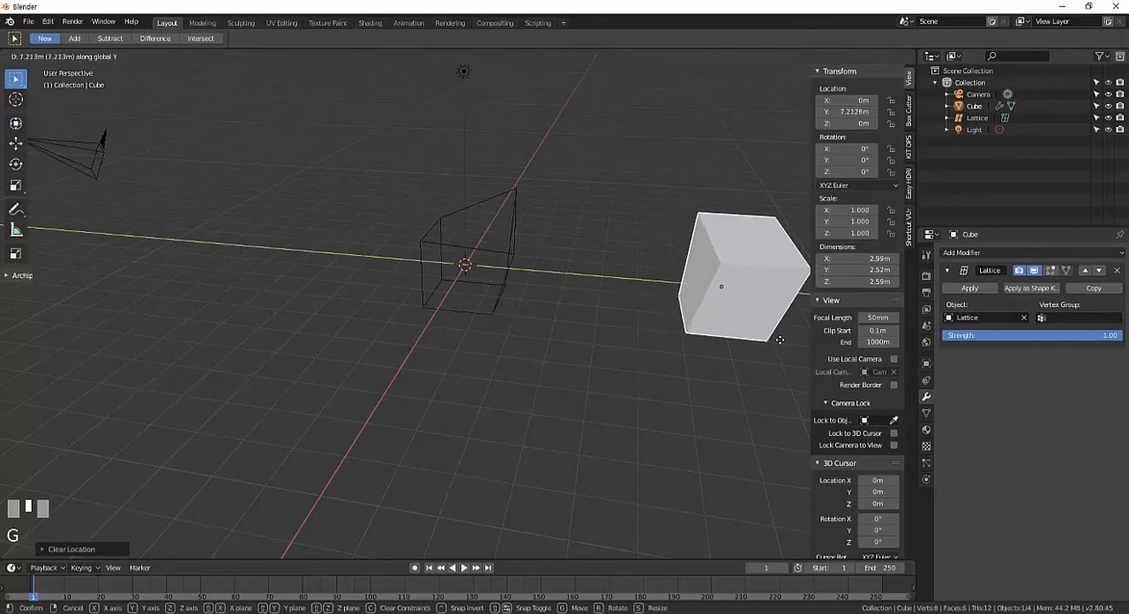
pyautogui.click(612, 337)
pyautogui.scroll(-2, 612, 335)
pyautogui.moveTo(612, 335); pyautogui.dragTo(574, 343, button='middle')
pyautogui.scroll(2, 579, 339)
pyautogui.hotkey('ctrl', 'z')
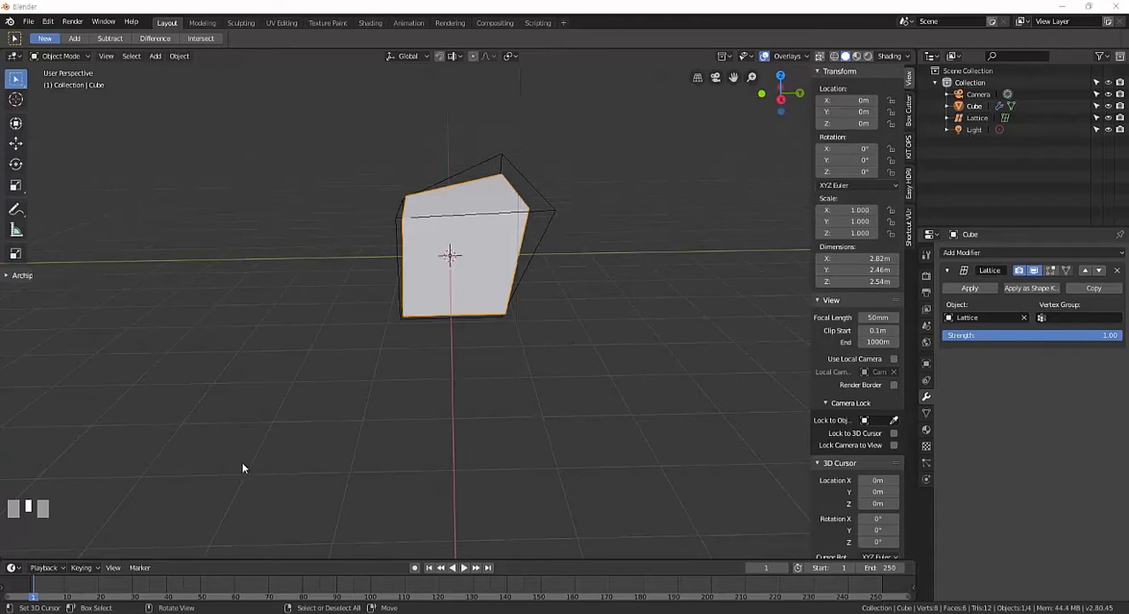
# Try moving the cube freely out of one side of the lattice and up above it, cancelling both moves.
pyautogui.moveTo(242, 467); pyautogui.dragTo(516, 368, button='middle')
pyautogui.scroll(2, 487, 374)
pyautogui.keyDown('shift'); pyautogui.moveTo(516, 369); pyautogui.dragTo(521, 361, button='middle'); pyautogui.keyUp('shift')
pyautogui.scroll(2, 618, 264)
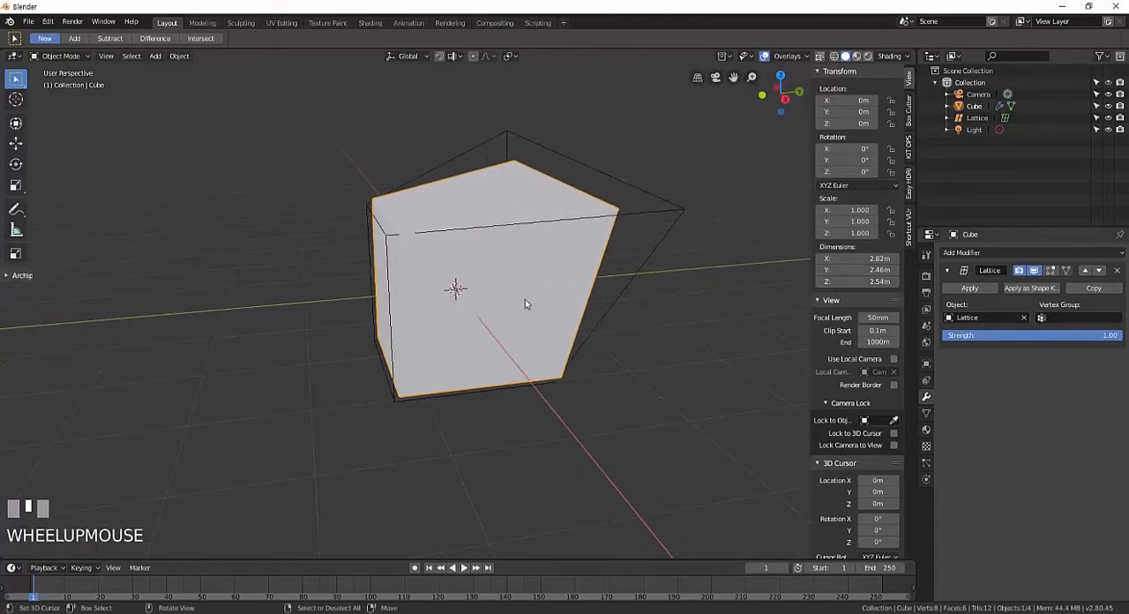
pyautogui.press('g')
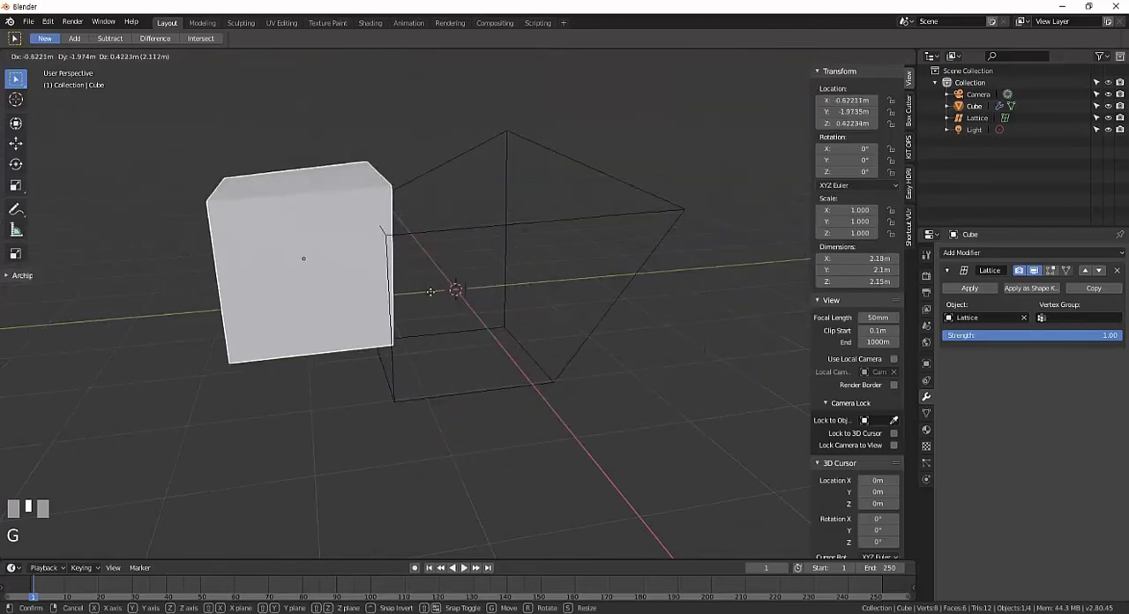
pyautogui.rightClick(494, 284)
pyautogui.scroll(-3, 465, 308)
pyautogui.press('g')
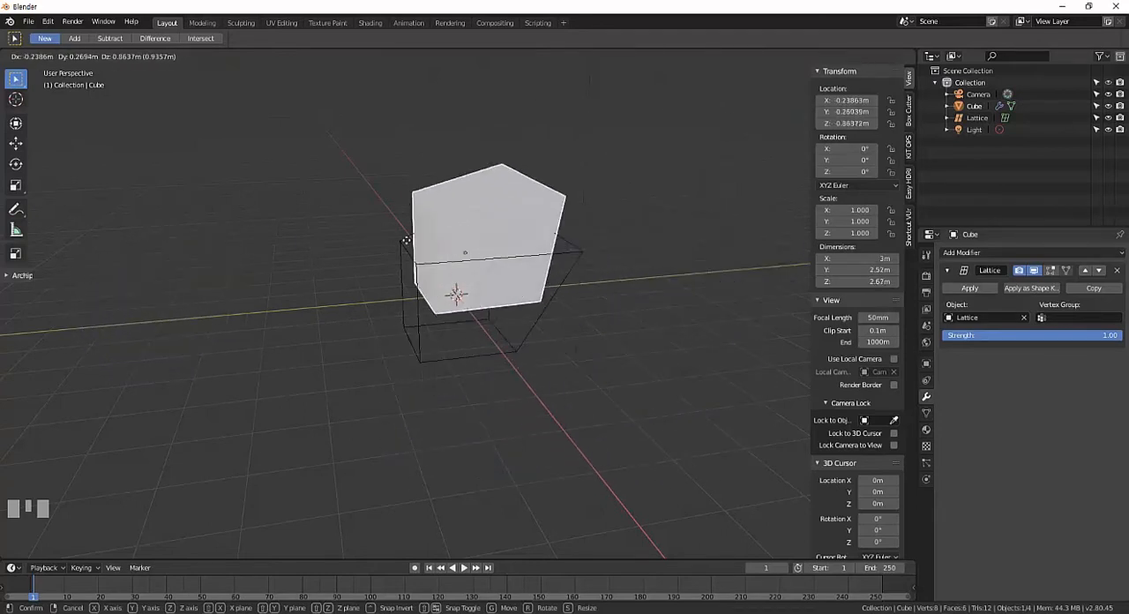
pyautogui.rightClick(382, 271)
# Try shifting the cube slightly sideways within the lattice as seen from another side, and cancel the move.
pyautogui.moveTo(382, 271); pyautogui.dragTo(375, 258, button='middle')
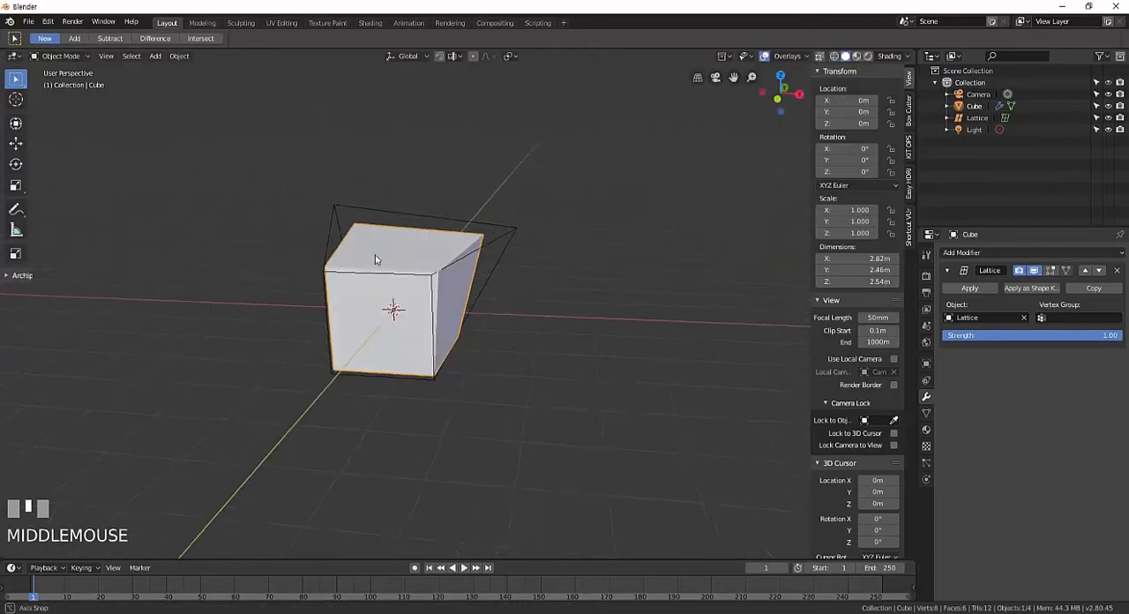
pyautogui.press('g')
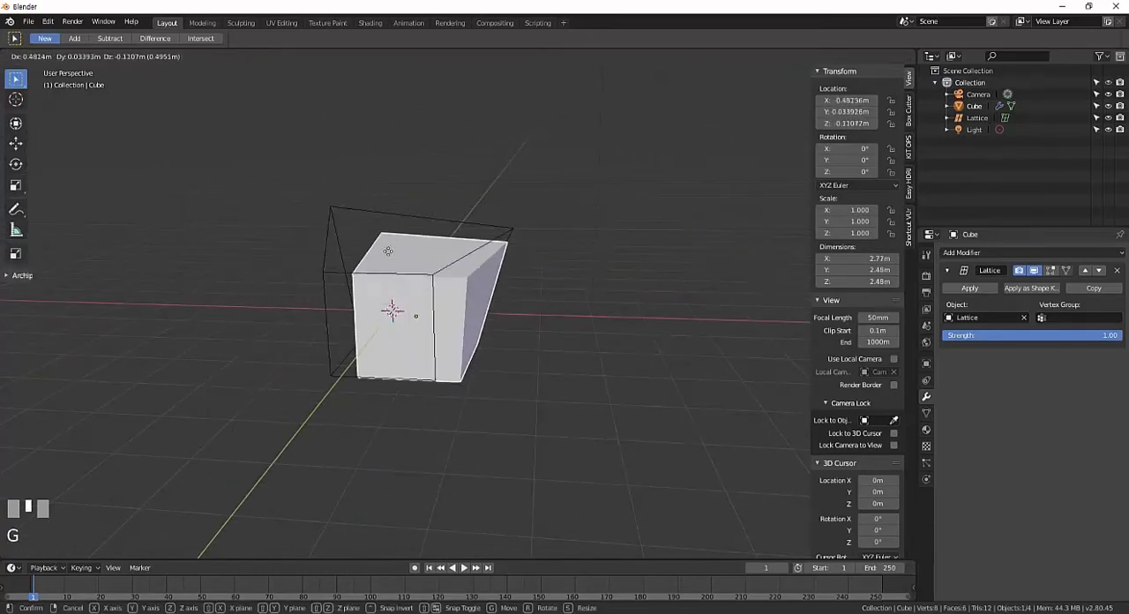
pyautogui.rightClick(390, 253)
pyautogui.moveTo(441, 265); pyautogui.dragTo(397, 277, button='middle')
pyautogui.keyDown('shift'); pyautogui.moveTo(471, 330); pyautogui.dragTo(441, 305, button='middle'); pyautogui.keyUp('shift')
pyautogui.scroll(3, 399, 232)
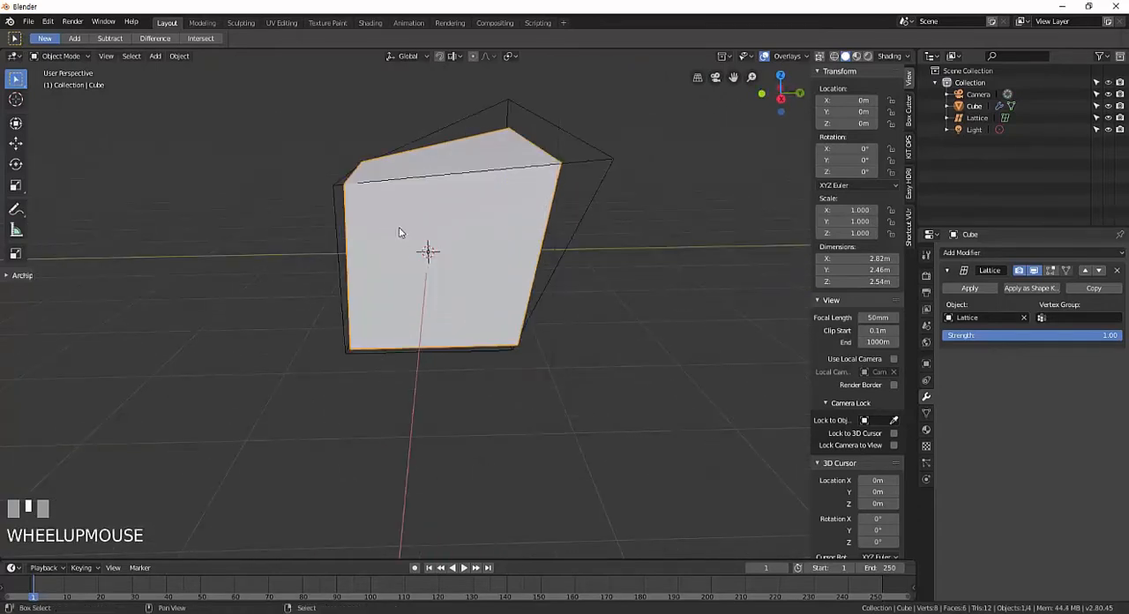
pyautogui.keyDown('shift'); pyautogui.moveTo(399, 232); pyautogui.dragTo(462, 280, button='middle'); pyautogui.keyUp('shift')
pyautogui.scroll(1, 462, 280)
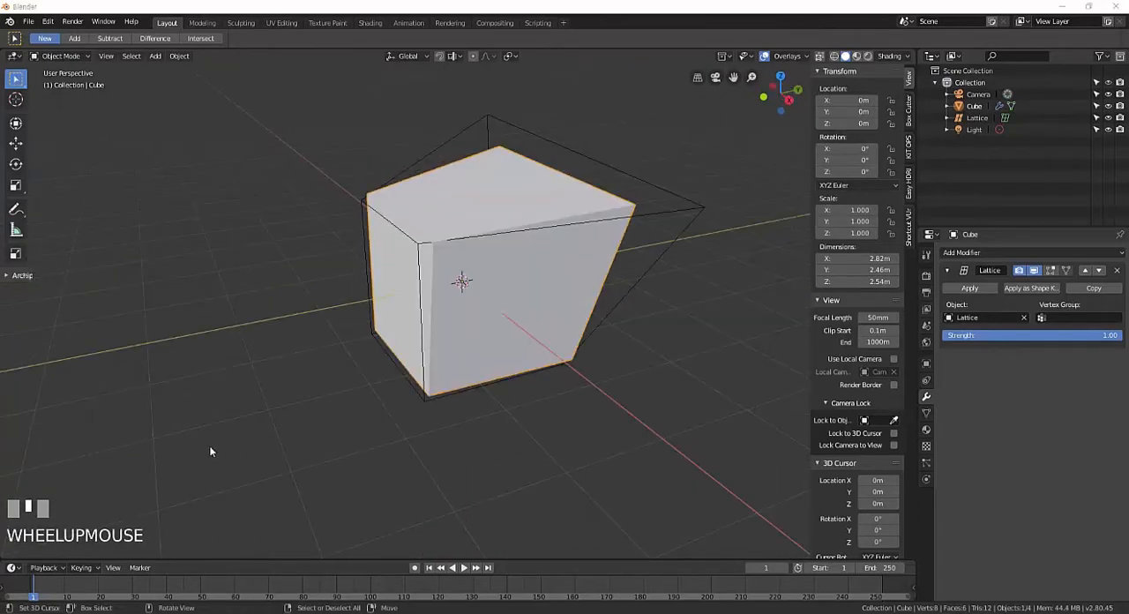
# Try moving the cube below the lattice and past its stretched corner, cancelling both moves.
pyautogui.moveTo(560, 328); pyautogui.dragTo(575, 325, button='middle')
pyautogui.keyDown('shift'); pyautogui.moveTo(530, 318); pyautogui.dragTo(553, 349, button='middle'); pyautogui.keyUp('shift')
pyautogui.rightClick(562, 347)
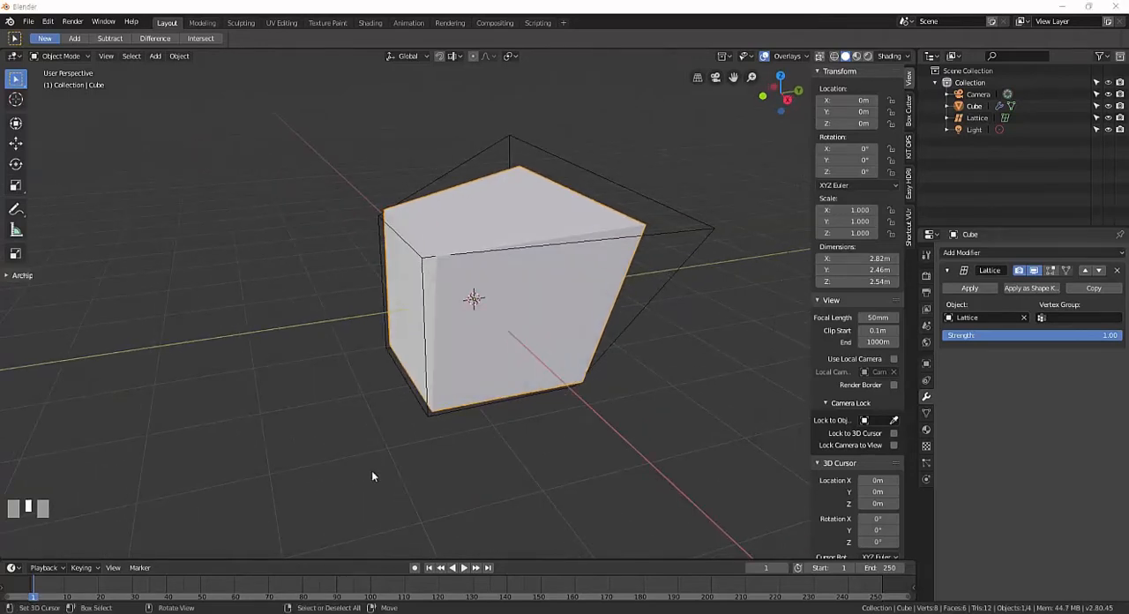
pyautogui.moveTo(371, 476); pyautogui.dragTo(576, 354, button='middle')
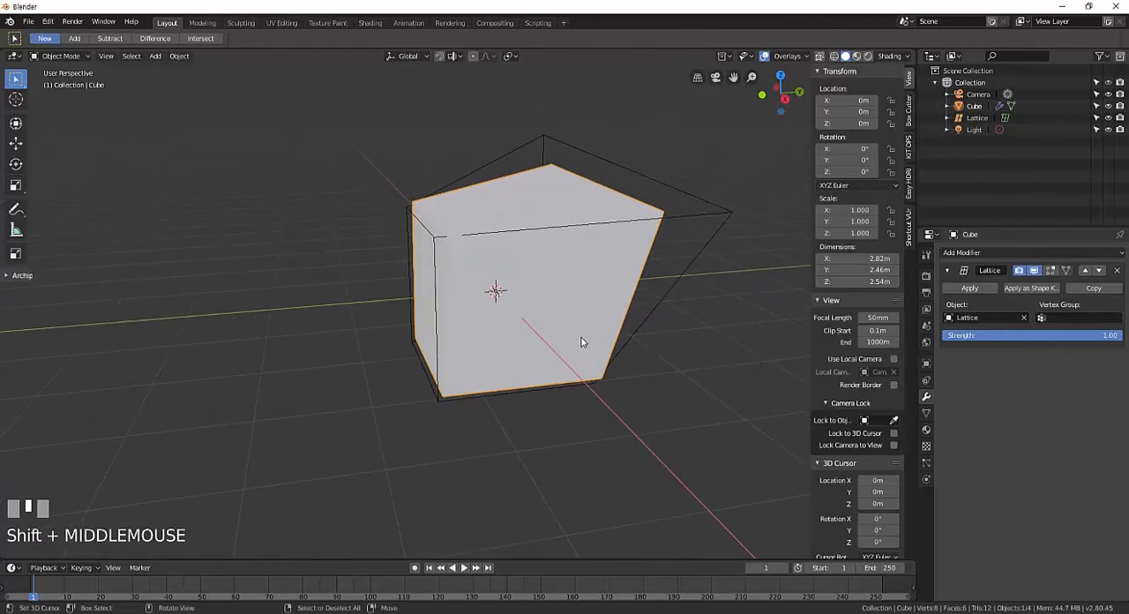
pyautogui.press('g')
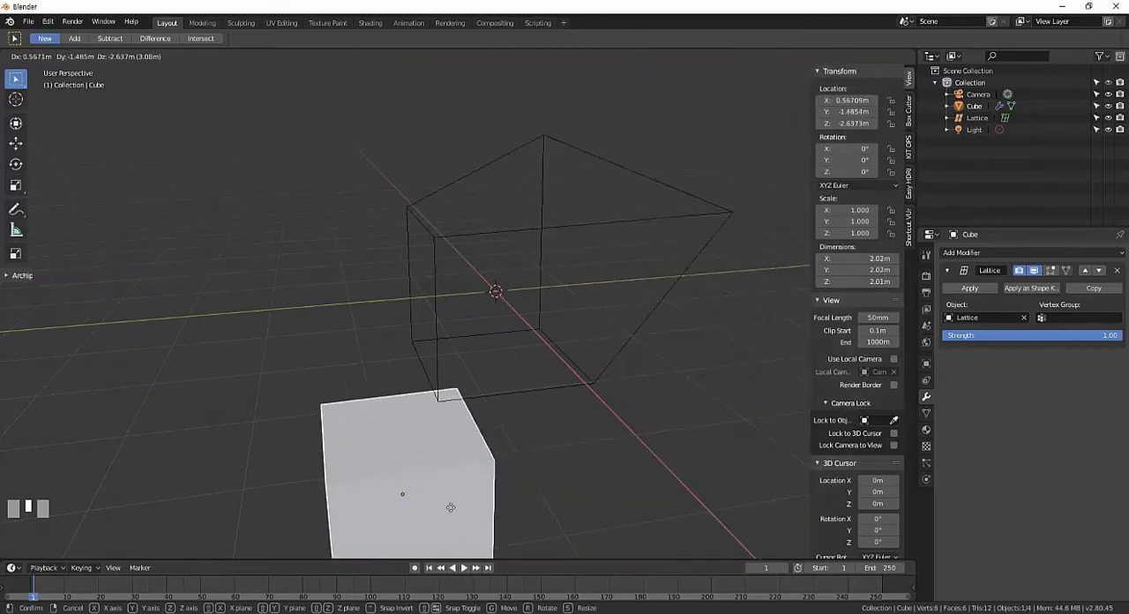
pyautogui.rightClick(603, 351)
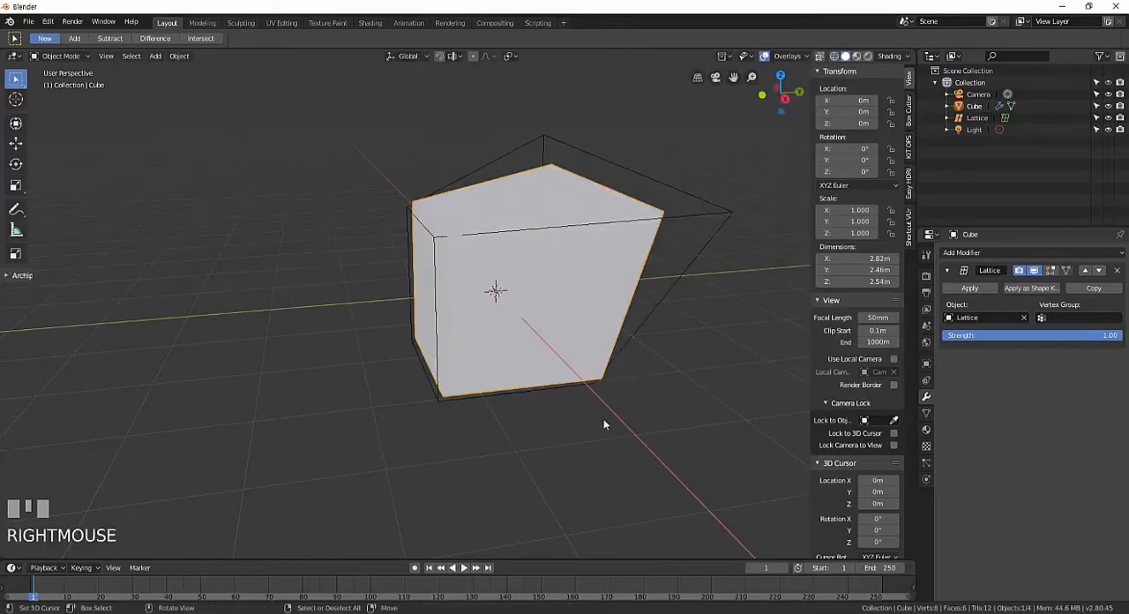
pyautogui.press('g')
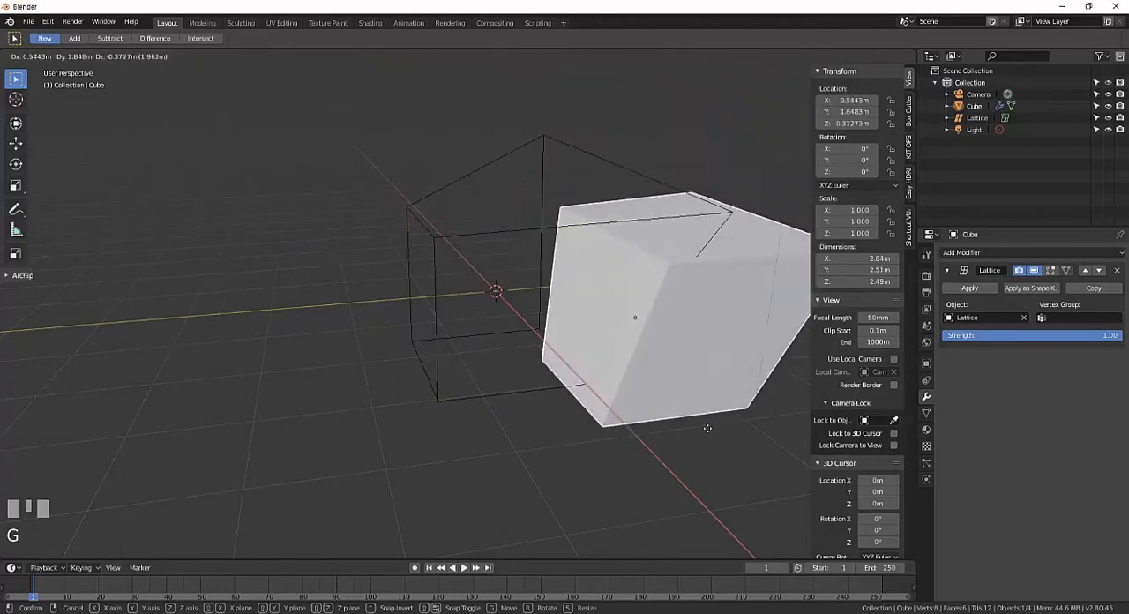
pyautogui.rightClick(592, 340)
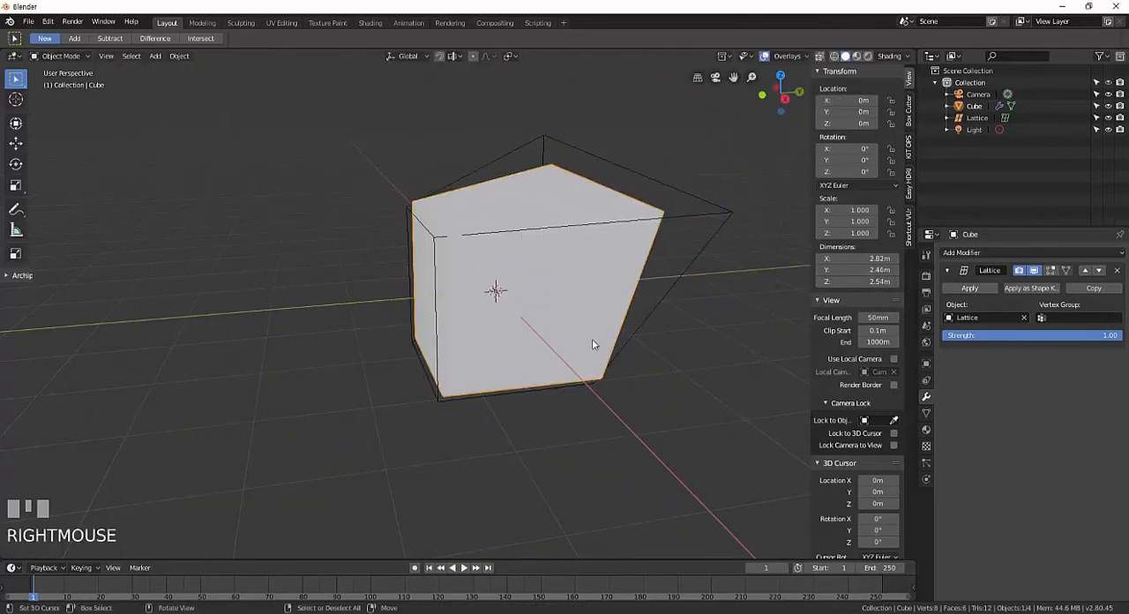
pyautogui.moveTo(221, 529); pyautogui.dragTo(69, 530, button='middle')
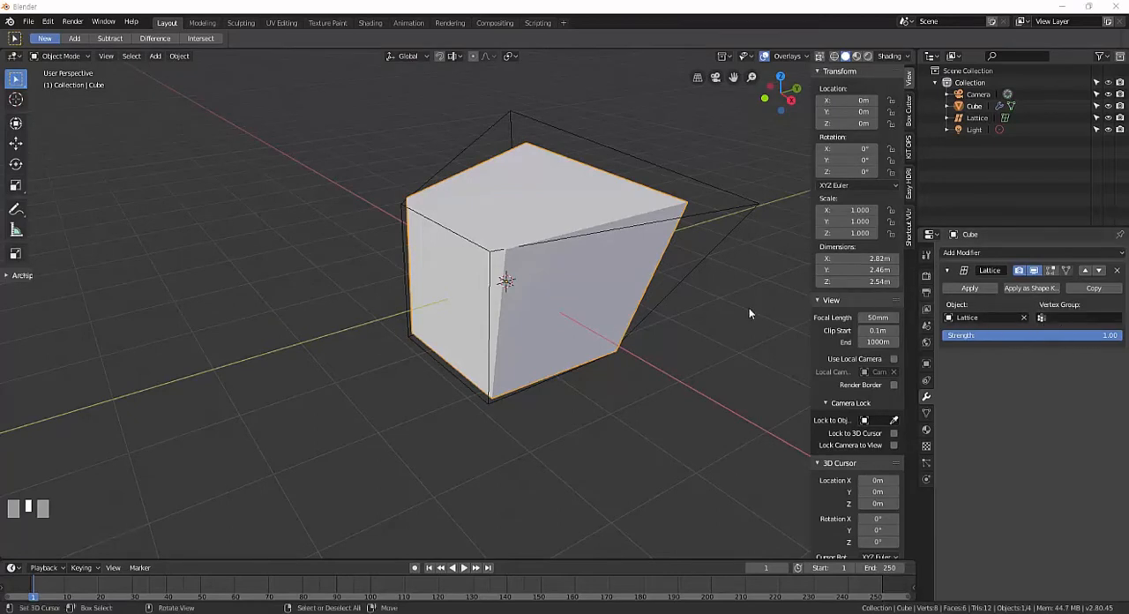
# Add a new vertex group to the cube's mesh data.
pyautogui.moveTo(610, 316); pyautogui.dragTo(559, 323, button='middle')
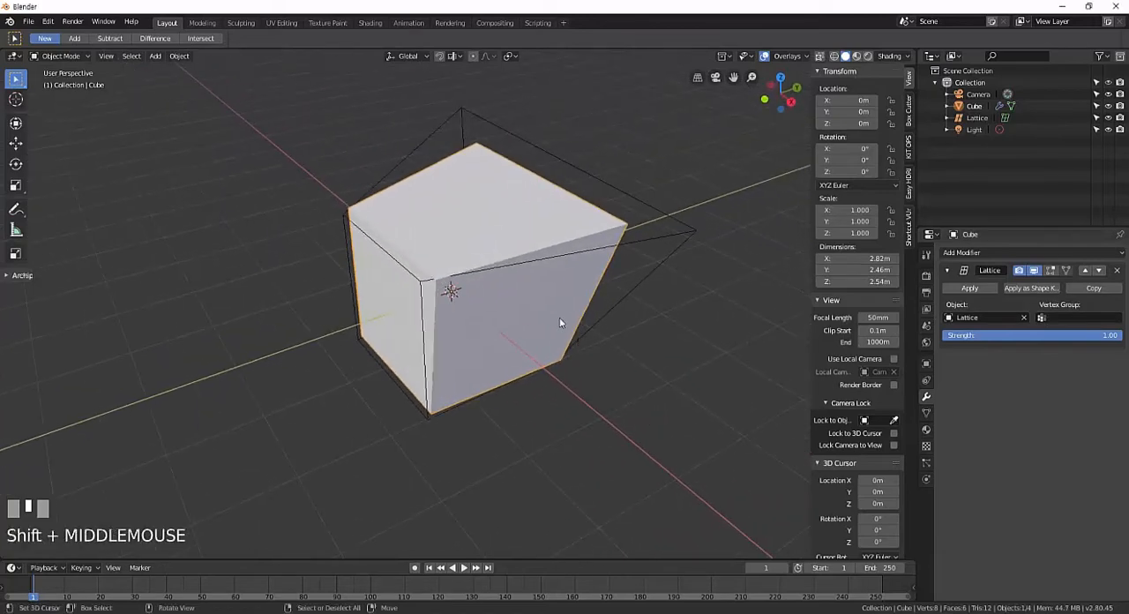
pyautogui.click(927, 413)
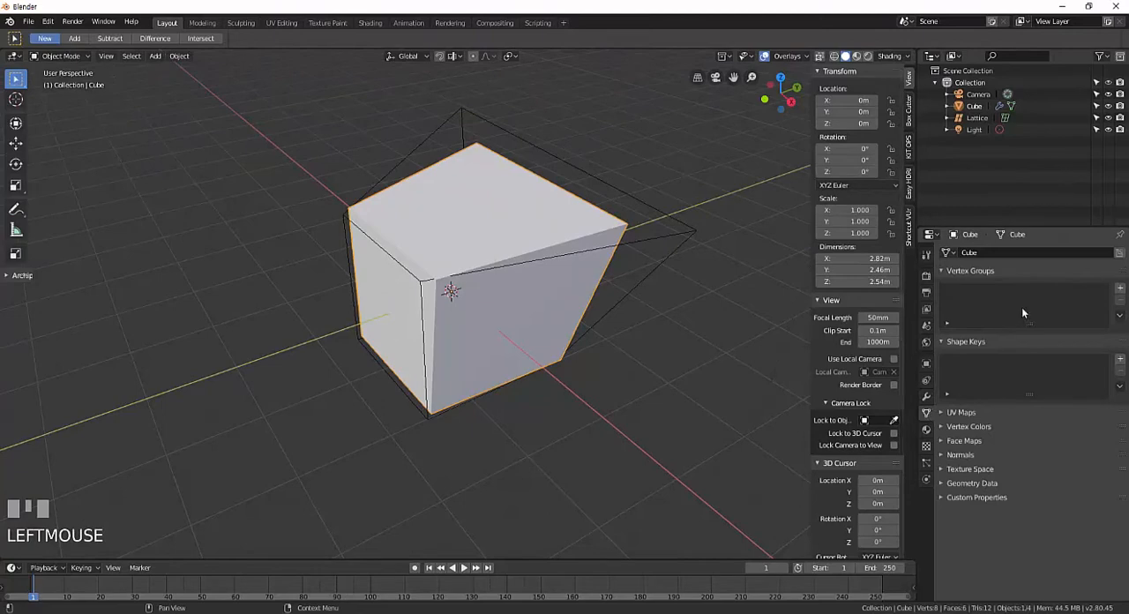
pyautogui.click(1120, 290)
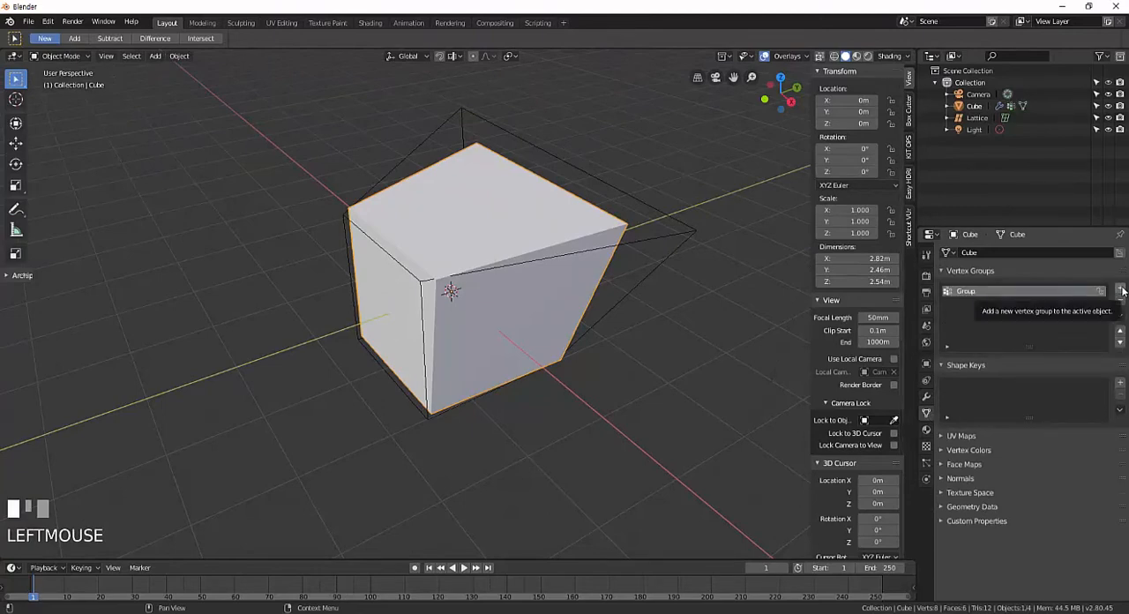
# Enter Edit Mode on the cube and select the four vertices of its top face.
pyautogui.moveTo(686, 320); pyautogui.dragTo(650, 330, button='middle')
pyautogui.scroll(3, 662, 320)
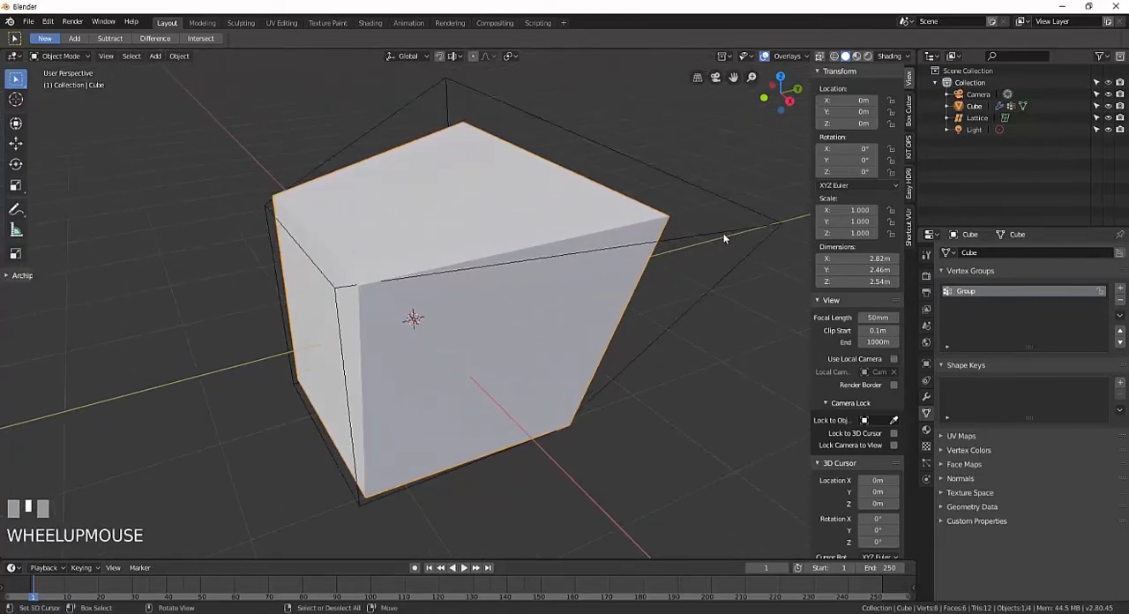
pyautogui.moveTo(592, 276)
pyautogui.mouseDown(button='middle')
pyautogui.moveTo(565, 269)
pyautogui.moveTo(589, 263)
pyautogui.mouseUp(button='middle')
pyautogui.press('Tab')
pyautogui.rightClick(571, 248)
pyautogui.keyDown('shift'); pyautogui.rightClick(455, 176); pyautogui.keyUp('shift')
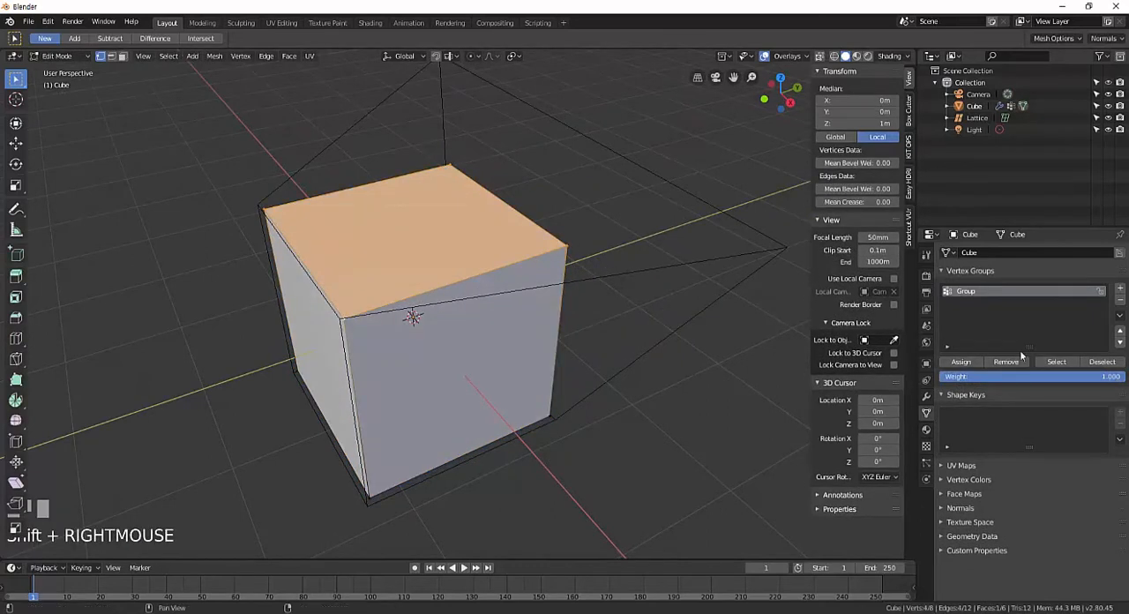
# Assign the selected top-face vertices to the cube's vertex group with weight 1.000 and return to Object Mode.
pyautogui.click(961, 364)
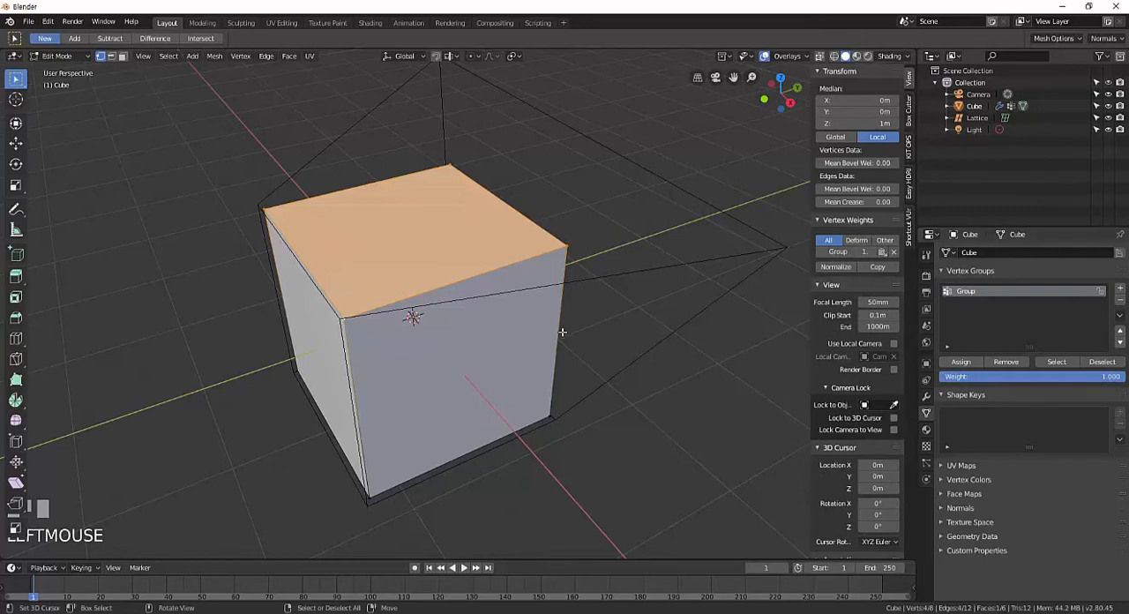
pyautogui.moveTo(561, 332); pyautogui.dragTo(595, 304, button='middle')
pyautogui.press('Tab')
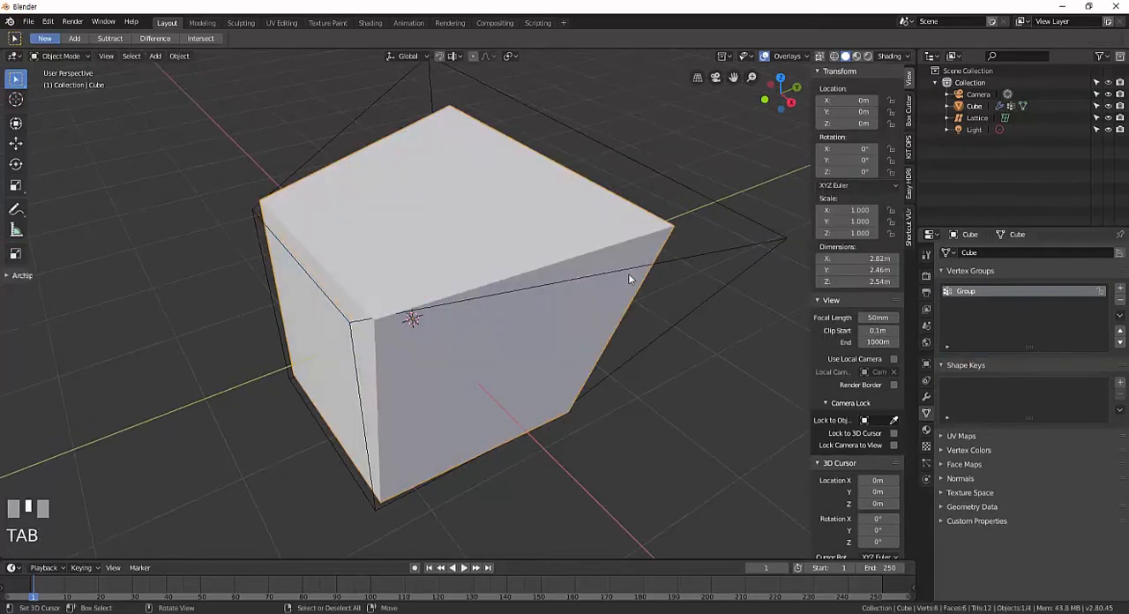
# Set the vertex group of the cube's Lattice modifier to Group.
pyautogui.click(925, 398)
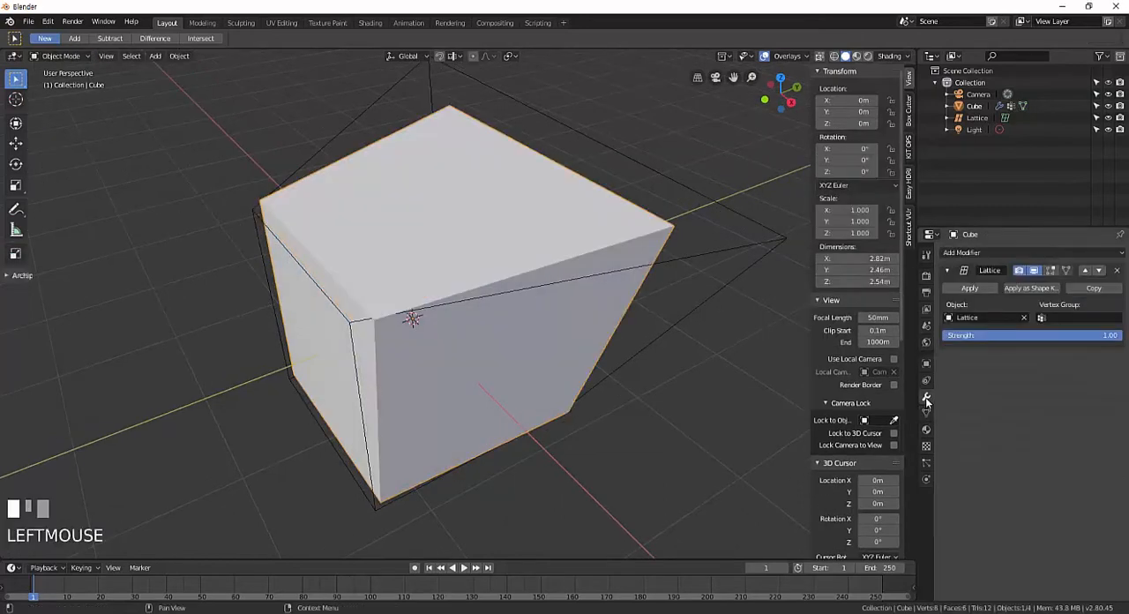
pyautogui.click(1042, 317)
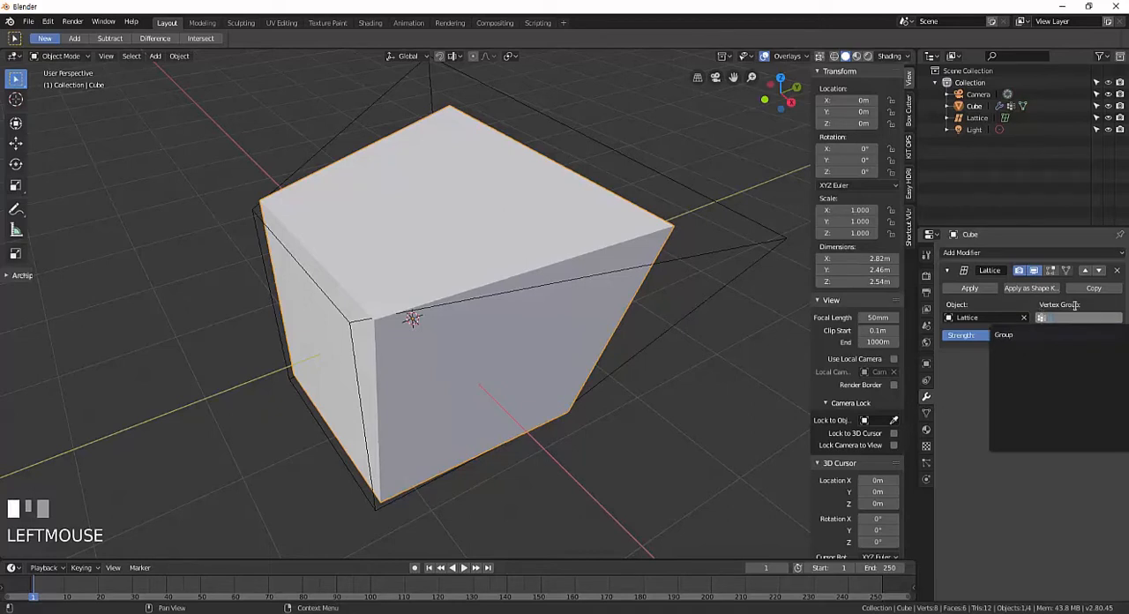
pyautogui.click(1034, 335)
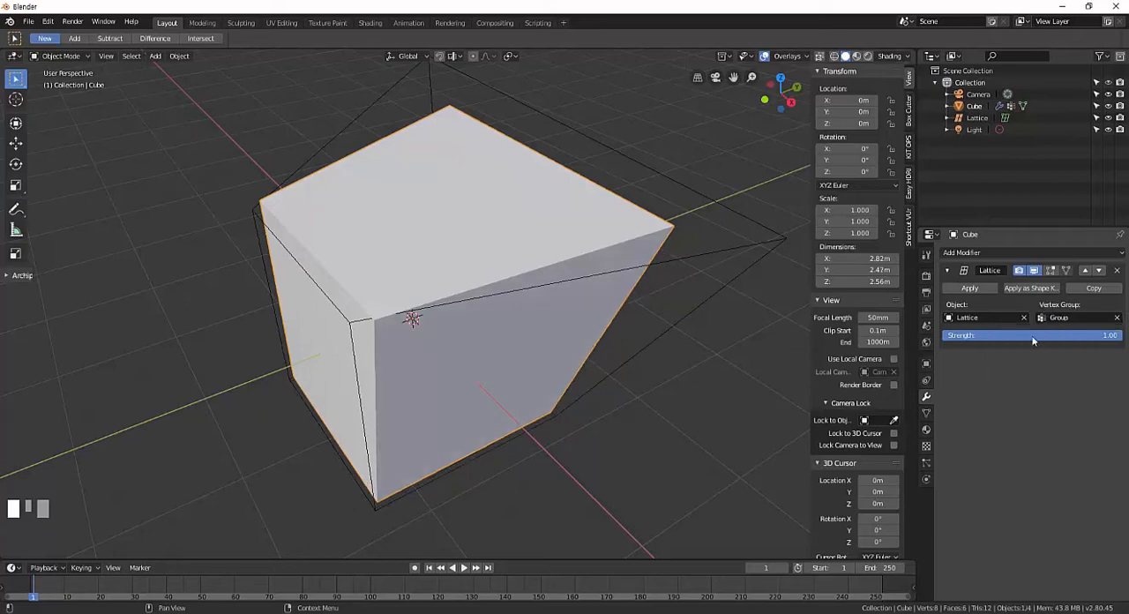
pyautogui.moveTo(589, 325); pyautogui.dragTo(581, 298, button='middle')
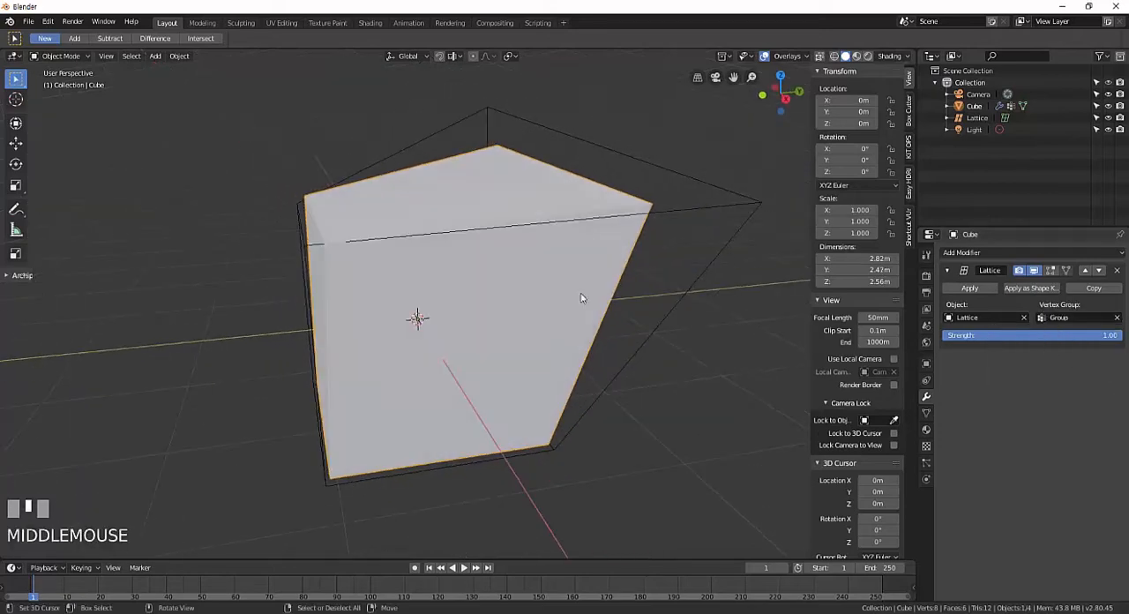
# Select the lattice surrounding the cube and enter Edit Mode on it.
pyautogui.rightClick(743, 220)
pyautogui.press('Tab')
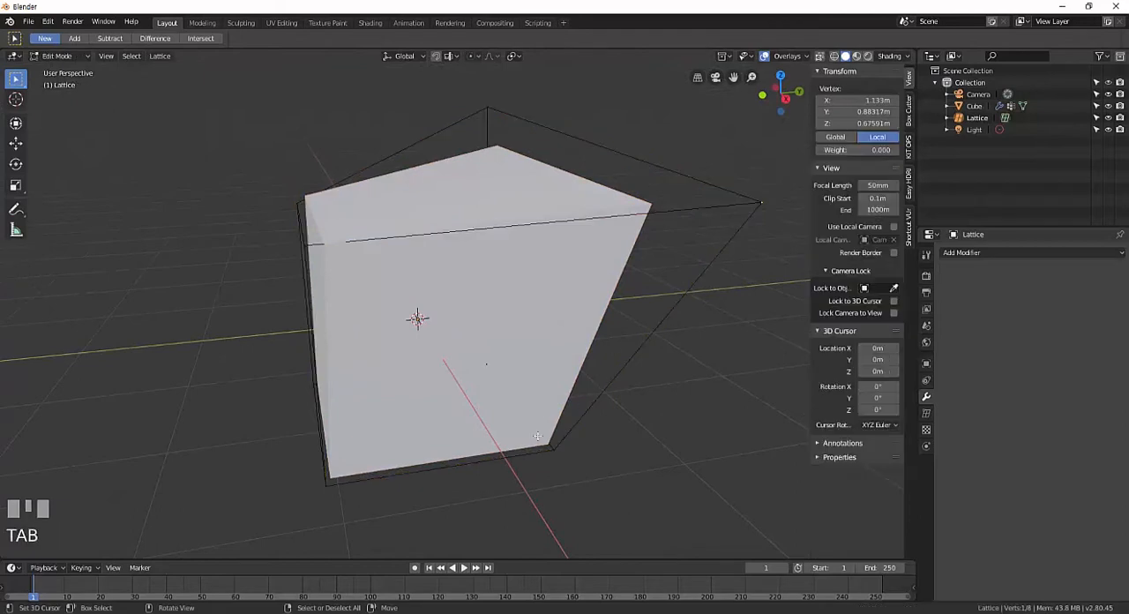
pyautogui.moveTo(626, 452); pyautogui.dragTo(596, 428, button='middle')
# Try moving the two lower lattice points on the stretched side outward, and cancel the move.
pyautogui.keyDown('shift'); pyautogui.rightClick(630, 418); pyautogui.keyUp('shift')
pyautogui.scroll(-2, 597, 427)
pyautogui.press('g')
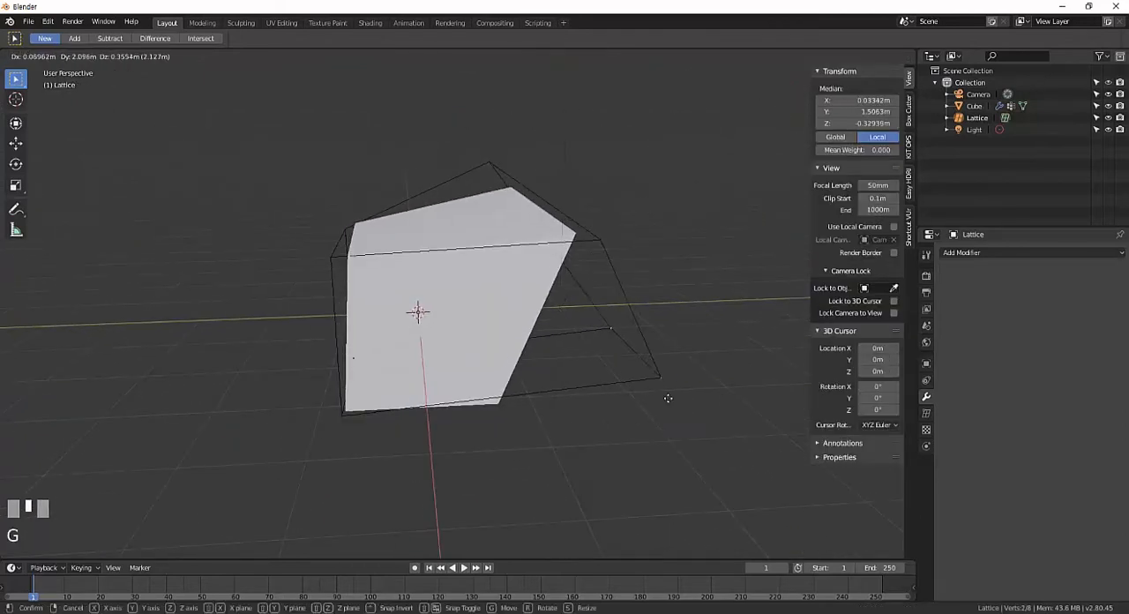
pyautogui.rightClick(610, 375)
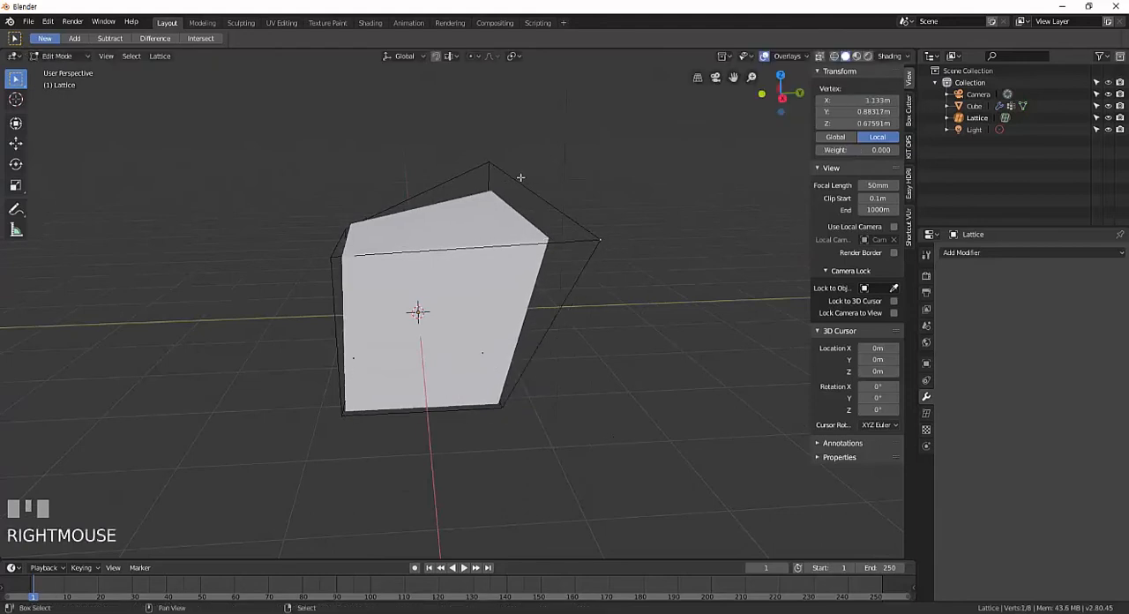
# Try moving the two upper lattice points on the stretched side, and the two lower points opposite, cancelling both moves.
pyautogui.press('g')
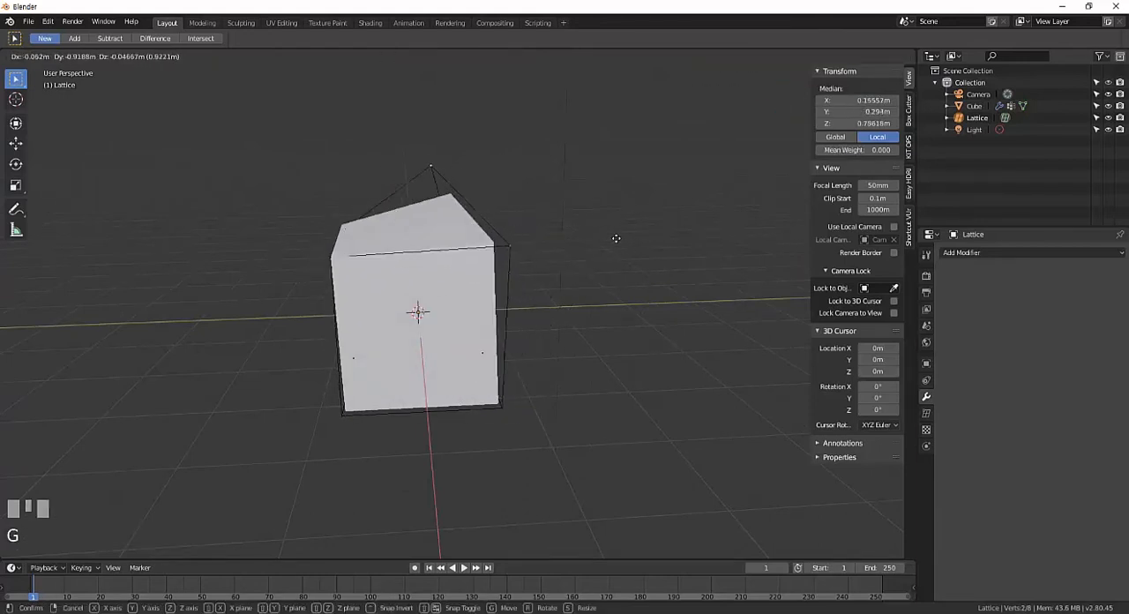
pyautogui.rightClick(331, 262)
pyautogui.rightClick(341, 415)
pyautogui.moveTo(340, 415); pyautogui.dragTo(397, 363, button='middle')
pyautogui.press('g')
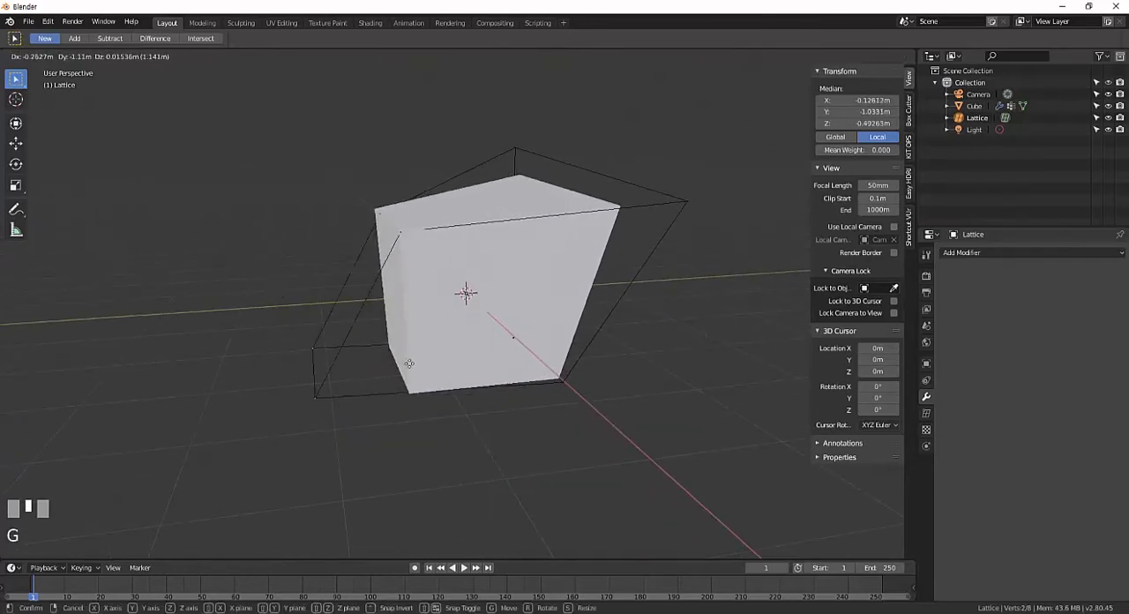
pyautogui.rightClick(604, 160)
# Try moving the lattice's stretched upper corner point by itself, and cancel the move.
pyautogui.moveTo(568, 182); pyautogui.dragTo(452, 210, button='middle')
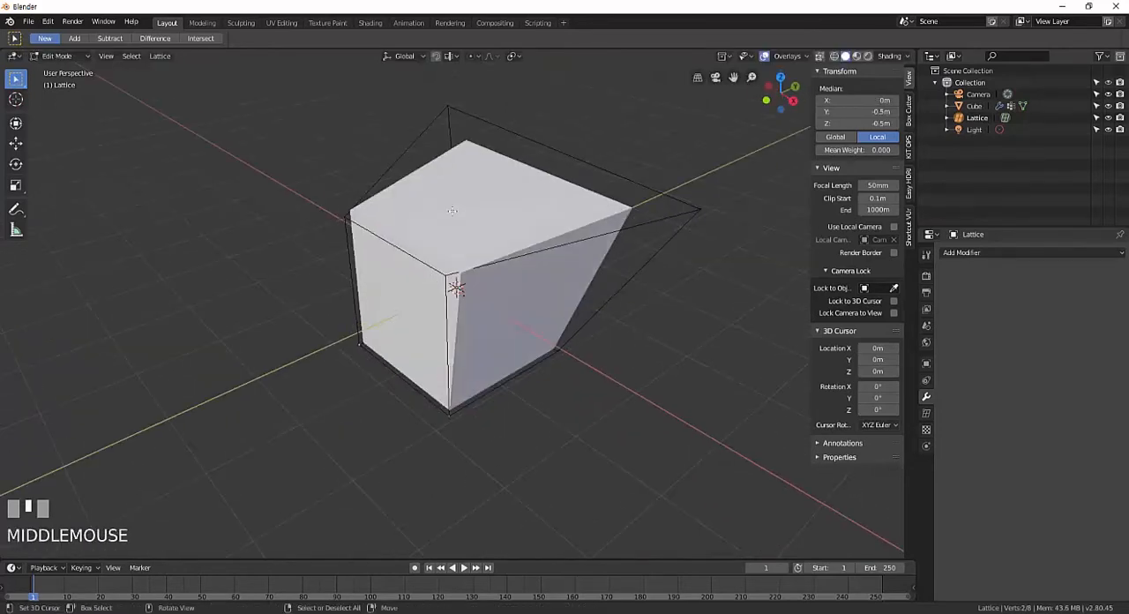
pyautogui.moveTo(573, 224); pyautogui.dragTo(386, 229, button='middle')
pyautogui.keyDown('shift'); pyautogui.moveTo(566, 170); pyautogui.dragTo(573, 186, button='middle'); pyautogui.keyUp('shift')
pyautogui.rightClick(679, 235)
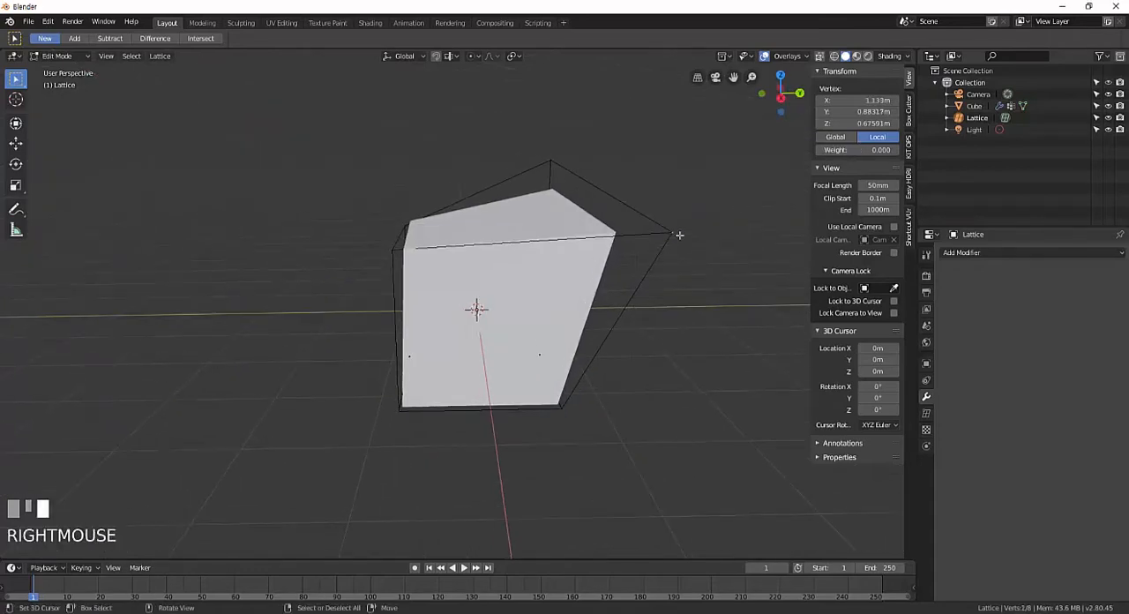
pyautogui.press('g')
pyautogui.rightClick(621, 198)
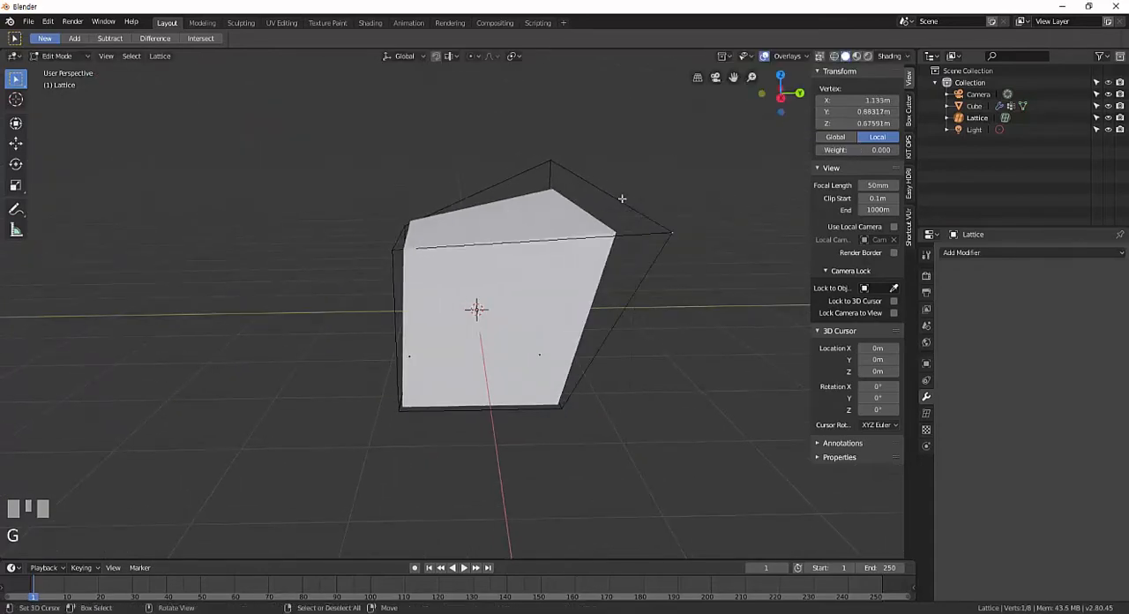
pyautogui.press('g')
pyautogui.rightClick(571, 165)
# Pull the two upper lattice points opposite the stretched side outward, away from the cube.
pyautogui.rightClick(393, 221)
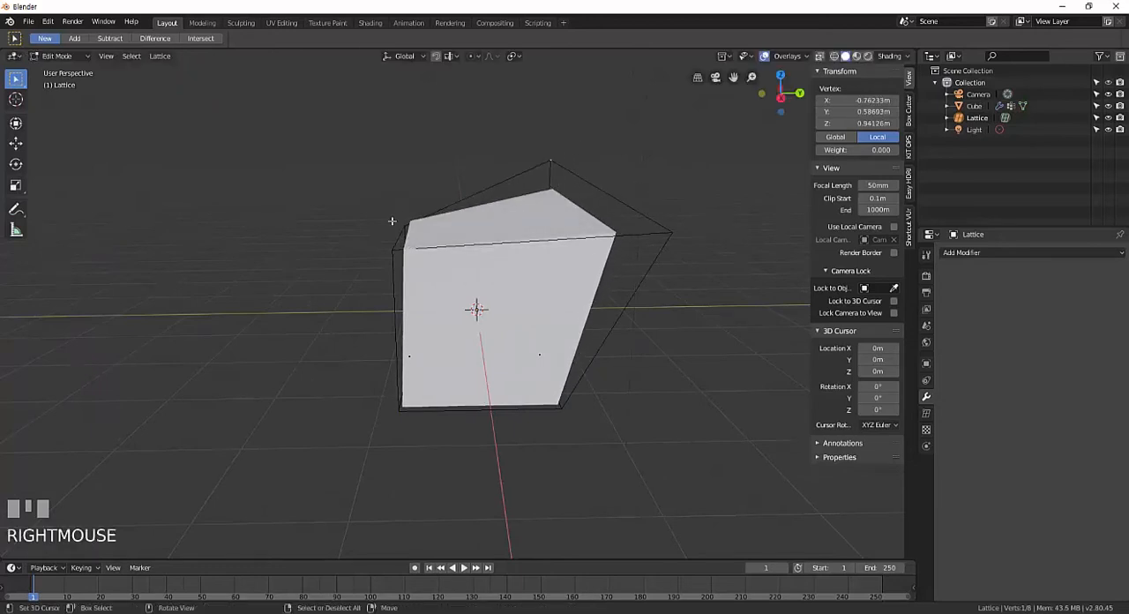
pyautogui.press('g')
pyautogui.click(384, 245)
pyautogui.press('g')
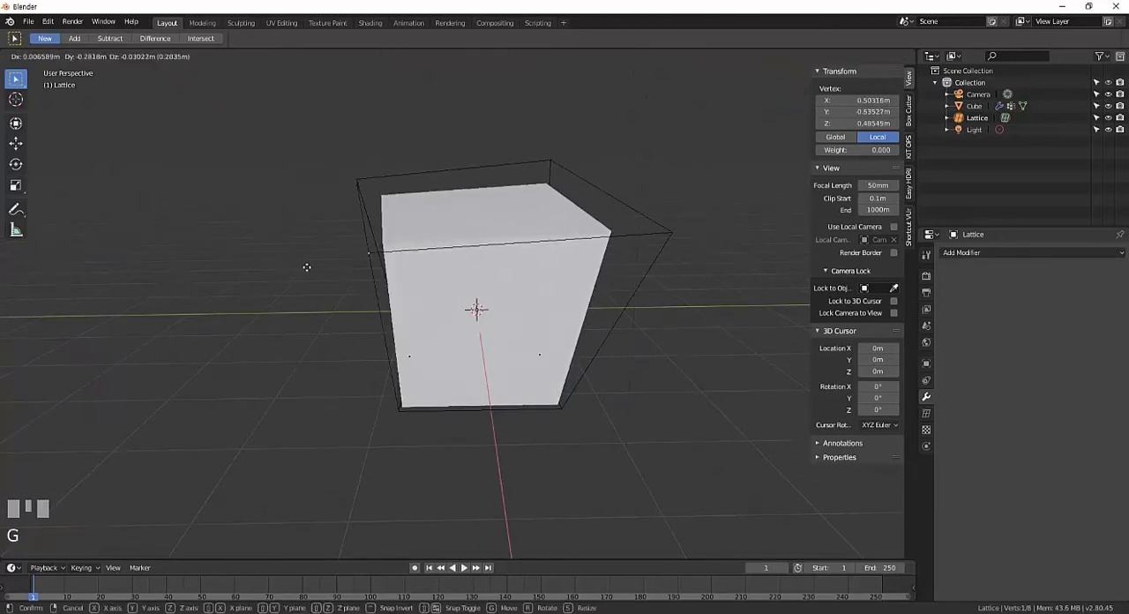
pyautogui.rightClick(517, 317)
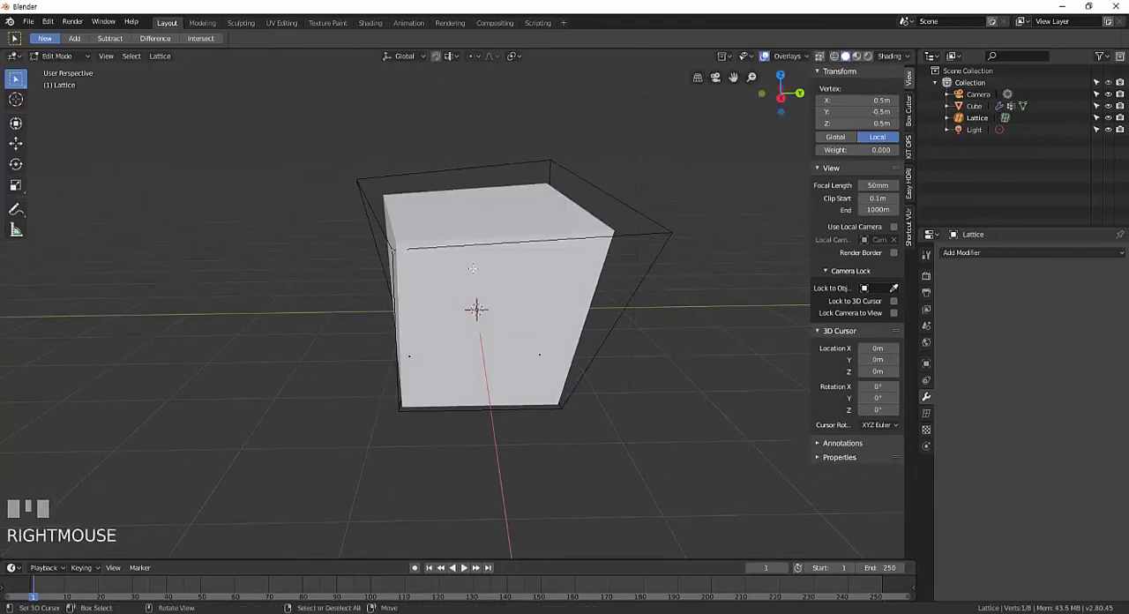
pyautogui.press('g')
pyautogui.click(396, 436)
# Pull the two front lower lattice points outward, one to about X 0.54 m, Y -1.21 m, Z -0.65 m.
pyautogui.press('g')
pyautogui.click(605, 428)
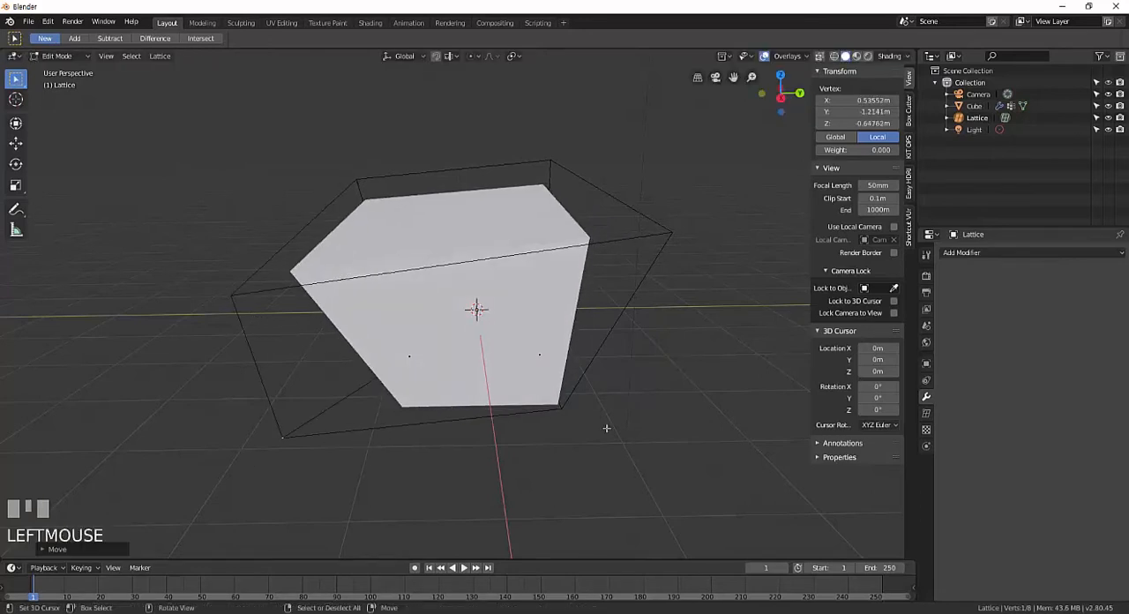
pyautogui.rightClick(566, 417)
pyautogui.press('g')
pyautogui.click(736, 476)
# Pull the two rear lower lattice points outward, one to about X -1.23 m, Y 0.73 m, Z -0.71 m.
pyautogui.moveTo(627, 441); pyautogui.dragTo(522, 434, button='middle')
pyautogui.rightClick(584, 413)
pyautogui.press('g')
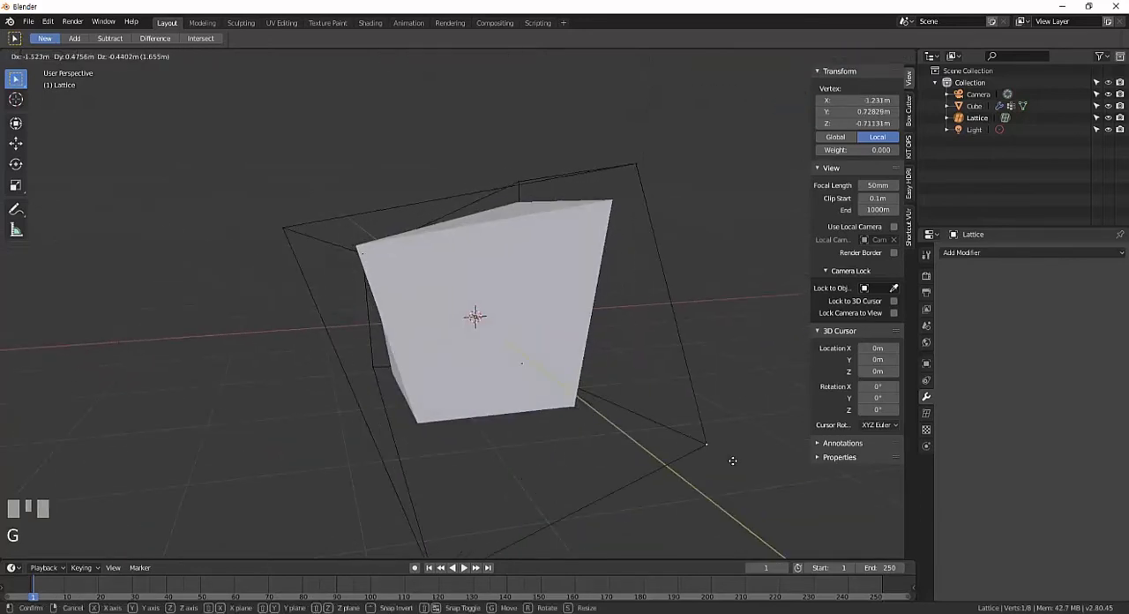
pyautogui.click(732, 460)
pyautogui.moveTo(728, 459); pyautogui.dragTo(537, 444, button='middle')
pyautogui.rightClick(560, 401)
pyautogui.press('g')
pyautogui.click(656, 436)
# Leave the lattice's Edit Mode, select the cube and clear the vertex group from its Lattice modifier.
pyautogui.moveTo(657, 435); pyautogui.dragTo(511, 346, button='middle')
pyautogui.press('Tab')
pyautogui.rightClick(517, 335)
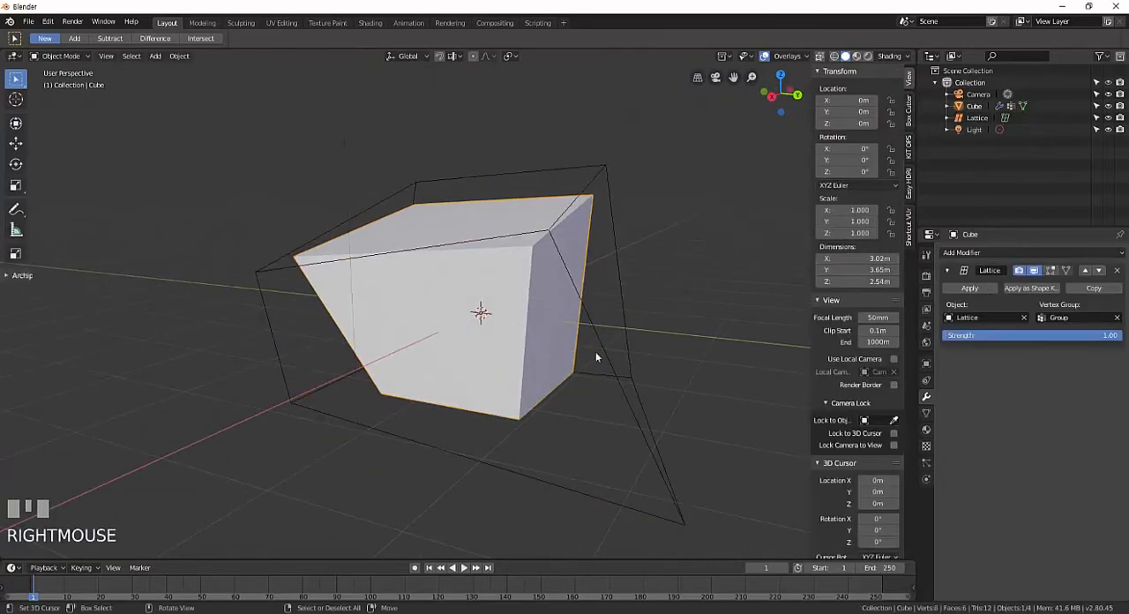
pyautogui.keyDown('shift'); pyautogui.moveTo(596, 356); pyautogui.dragTo(640, 411, button='middle'); pyautogui.keyUp('shift')
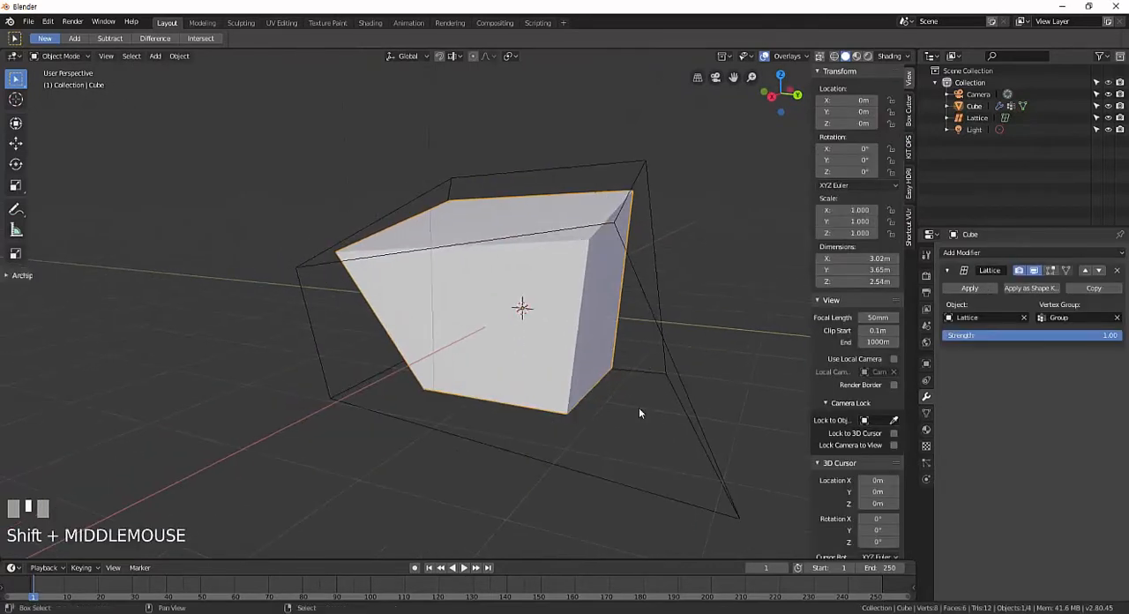
pyautogui.click(1117, 318)
pyautogui.moveTo(534, 364); pyautogui.dragTo(626, 371, button='middle')
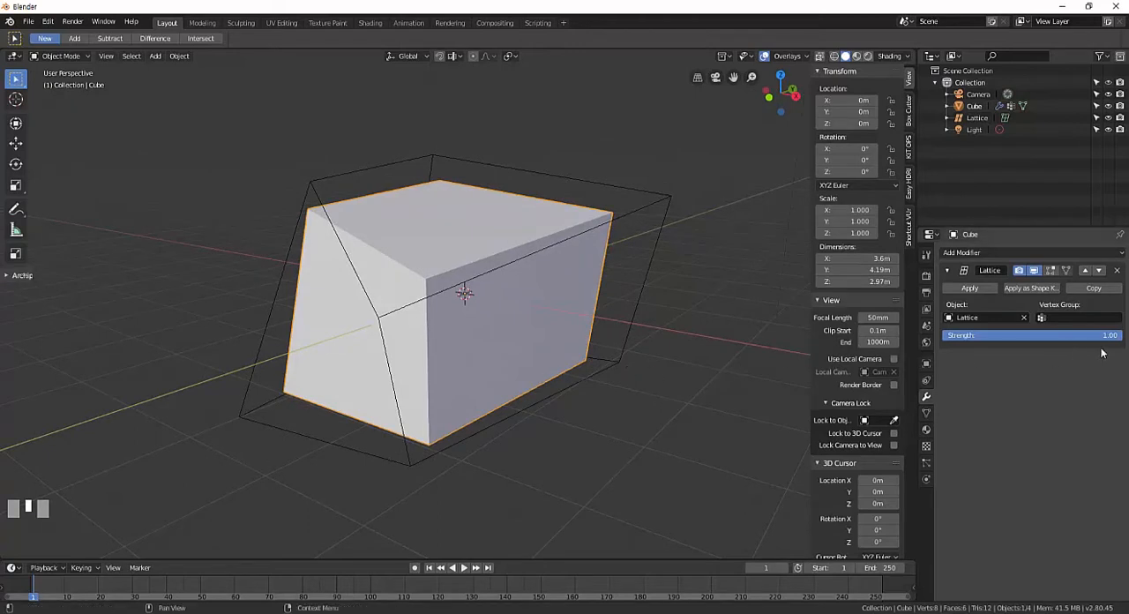
# Lower the Lattice modifier's Strength to 0.00 and raise it back to 1.00 to compare the deformation.
pyautogui.moveTo(1117, 340); pyautogui.dragTo(973, 336)
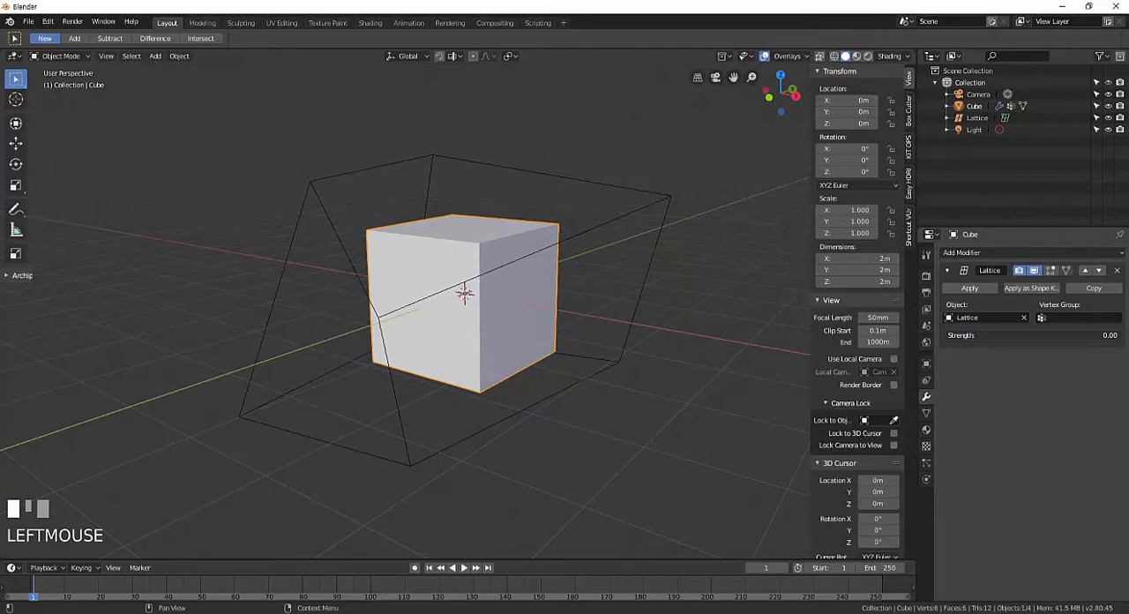
pyautogui.moveTo(946, 335); pyautogui.dragTo(1120, 335)
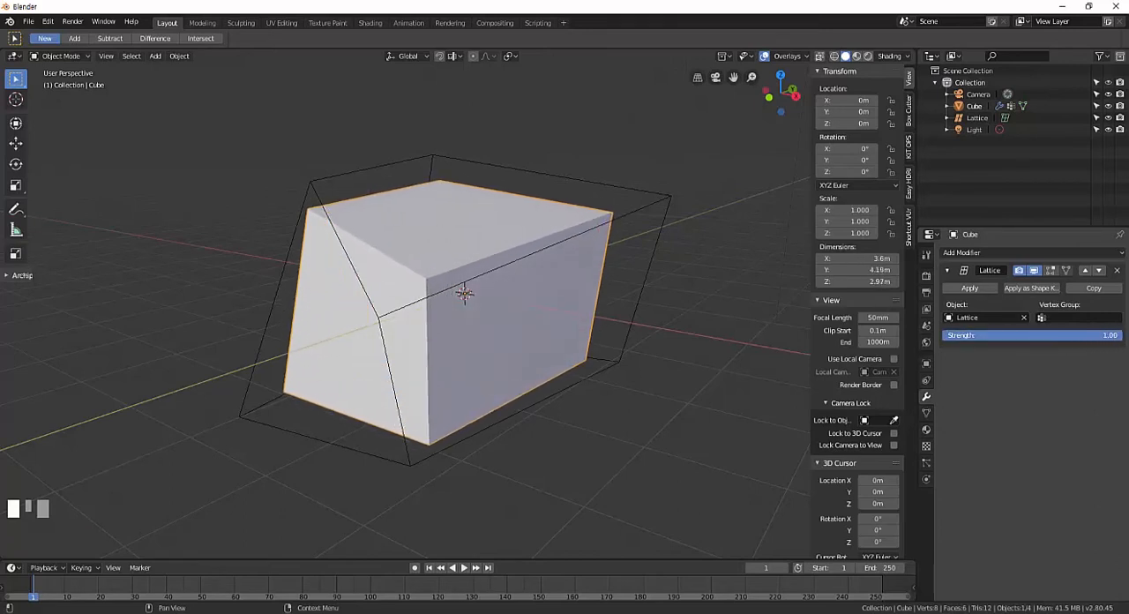
pyautogui.moveTo(537, 279); pyautogui.dragTo(688, 291, button='middle')
pyautogui.moveTo(1119, 336)
pyautogui.mouseDown()
pyautogui.moveTo(941, 336)
pyautogui.moveTo(1119, 335)
pyautogui.mouseUp()
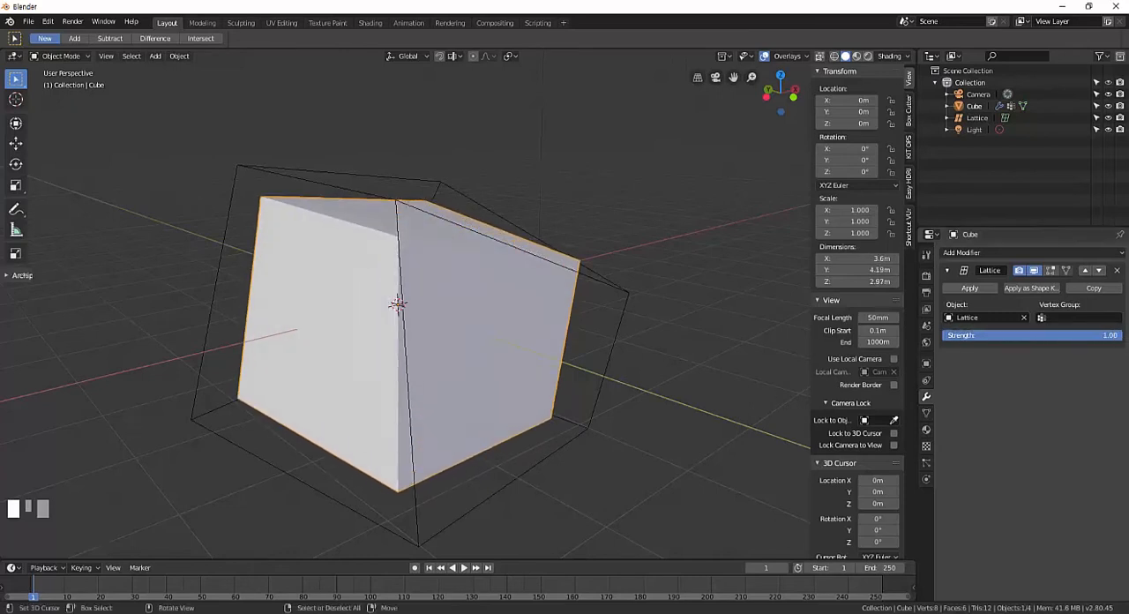
pyautogui.moveTo(571, 344)
pyautogui.mouseDown(button='middle')
pyautogui.moveTo(479, 340)
pyautogui.moveTo(569, 328)
pyautogui.mouseUp(button='middle')
pyautogui.rightClick(667, 201)
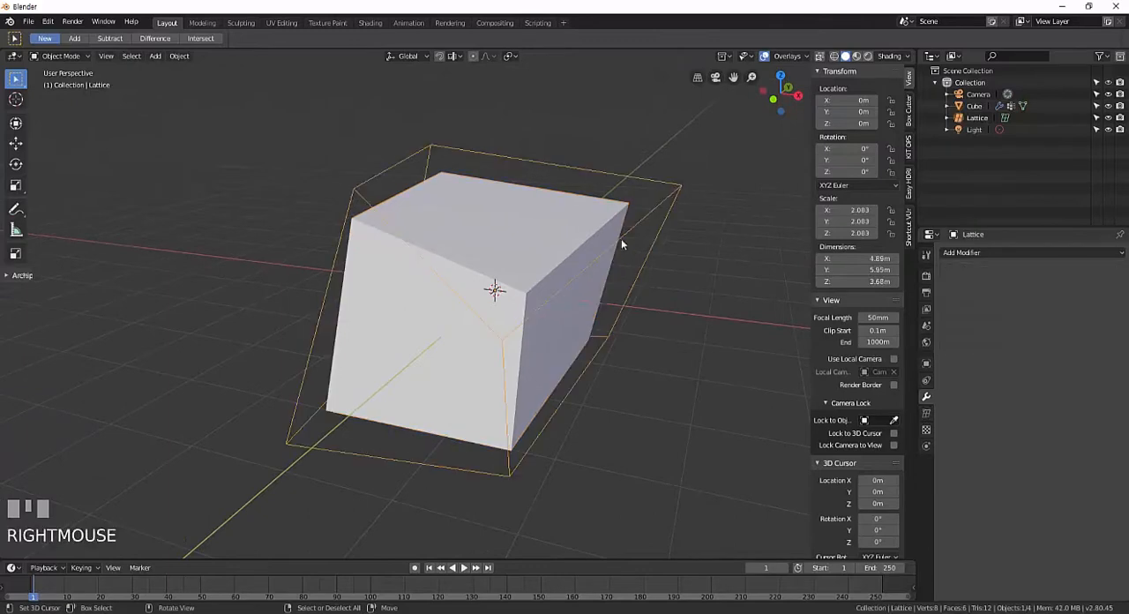
pyautogui.moveTo(564, 282); pyautogui.dragTo(534, 284, button='middle')
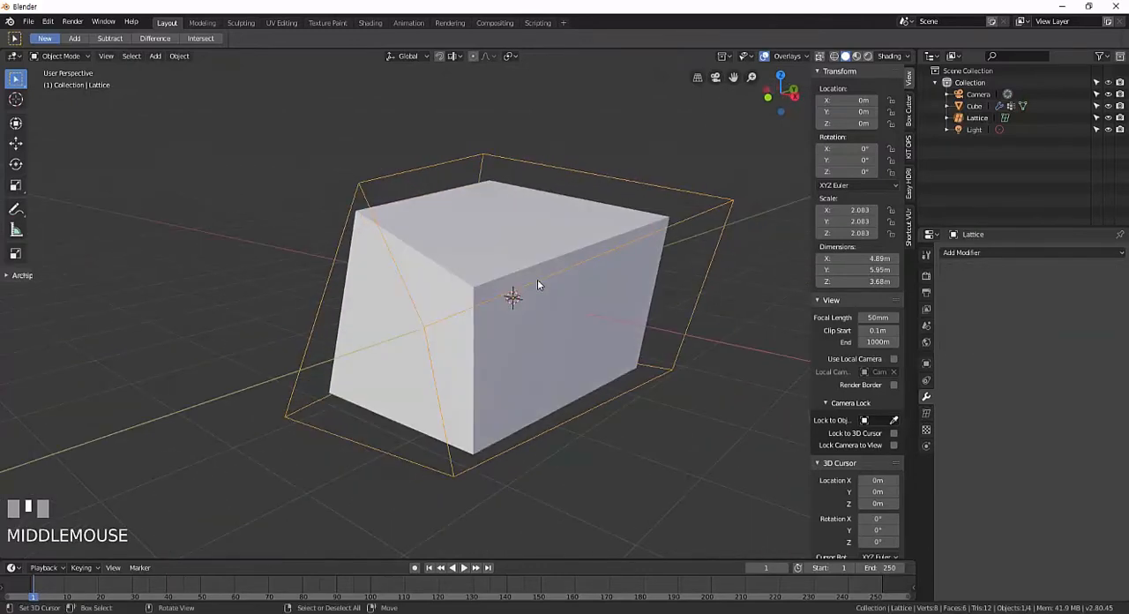
pyautogui.rightClick(497, 232)
pyautogui.rightClick(702, 209)
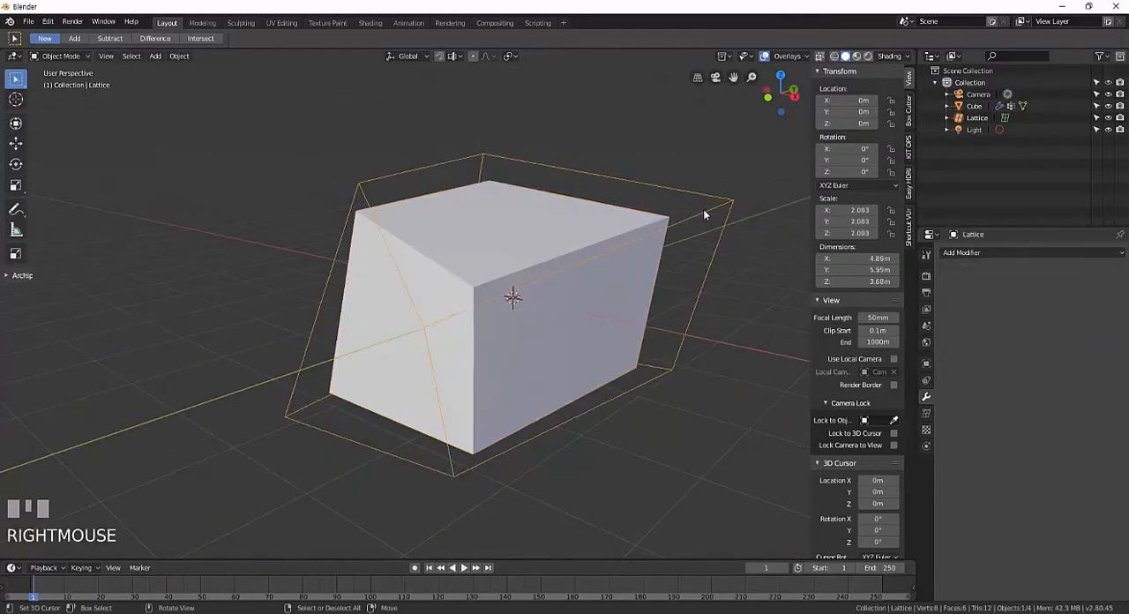
pyautogui.rightClick(611, 221)
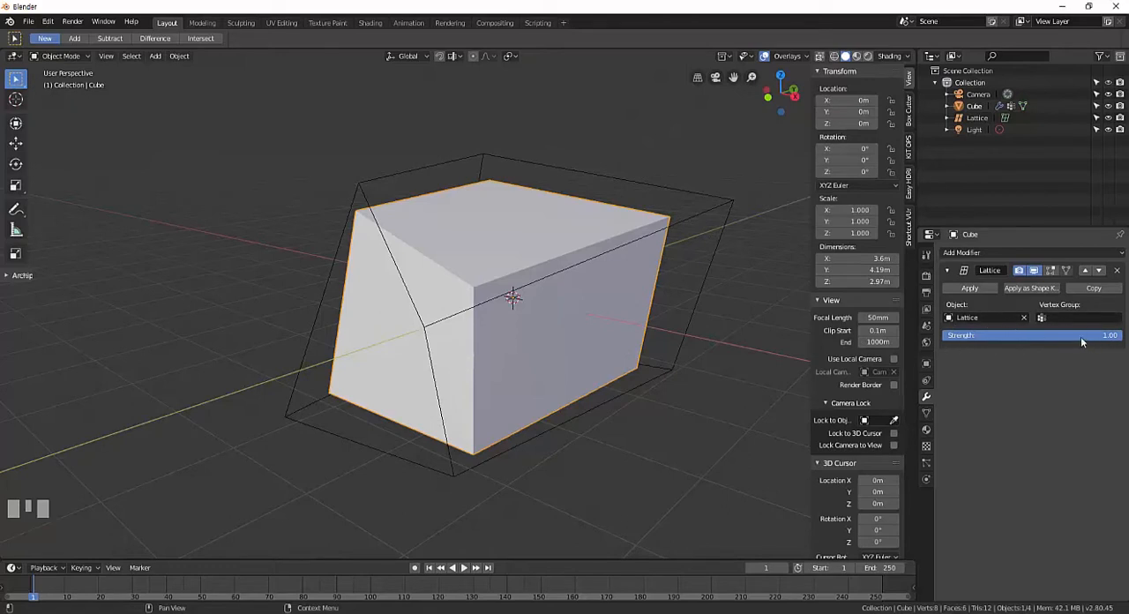
pyautogui.moveTo(600, 348)
pyautogui.mouseDown(button='middle')
pyautogui.moveTo(613, 354)
pyautogui.moveTo(602, 347)
pyautogui.mouseUp(button='middle')
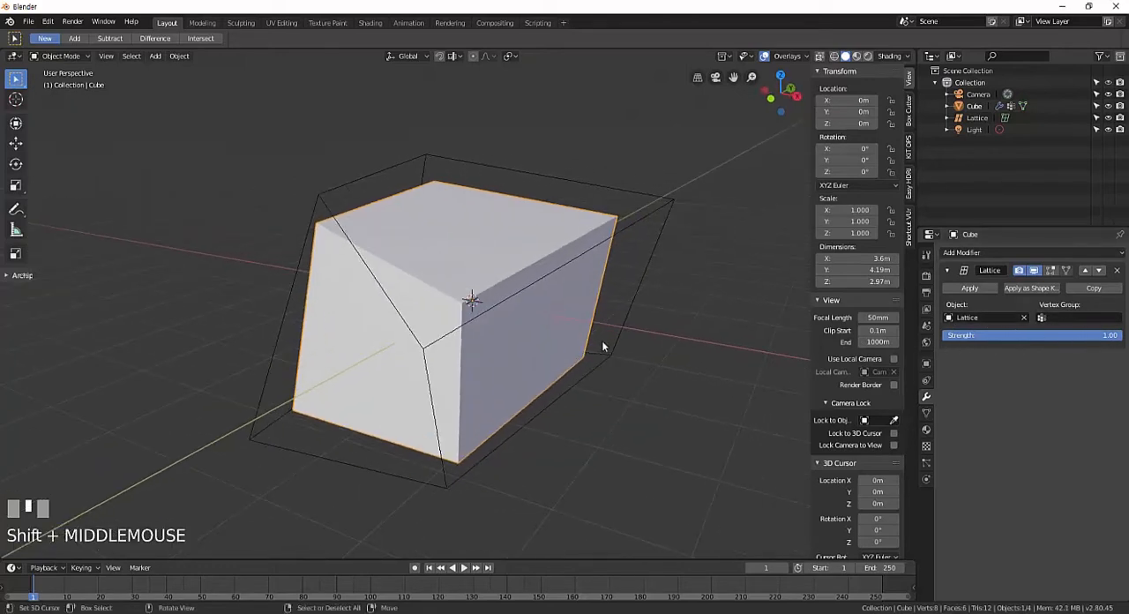
# Select the lattice around the cube and display its resolution and interpolation settings.
pyautogui.rightClick(649, 213)
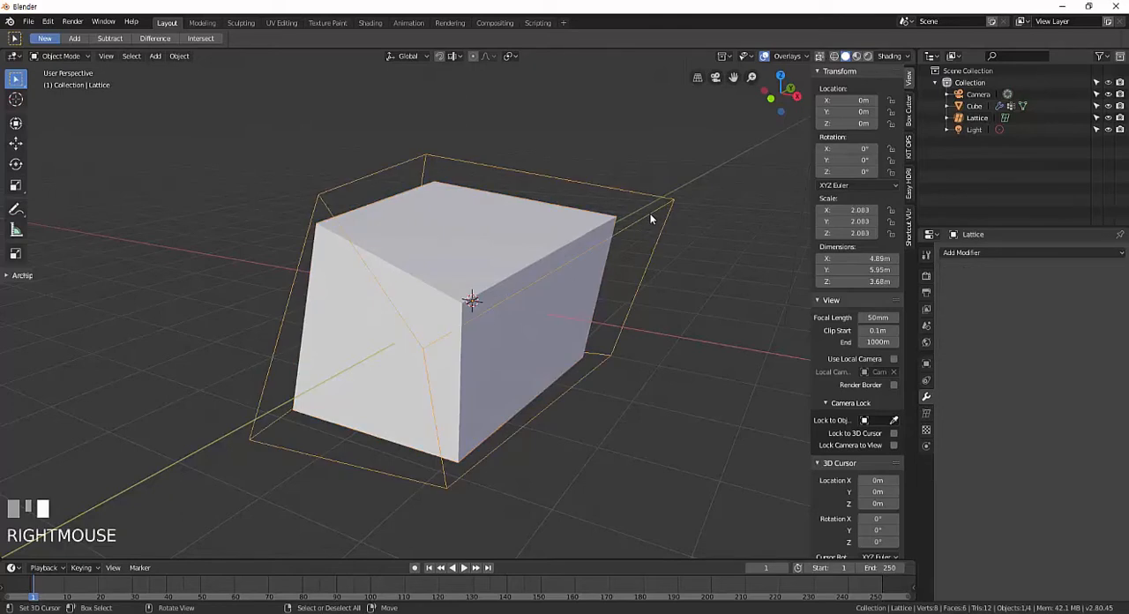
pyautogui.click(926, 413)
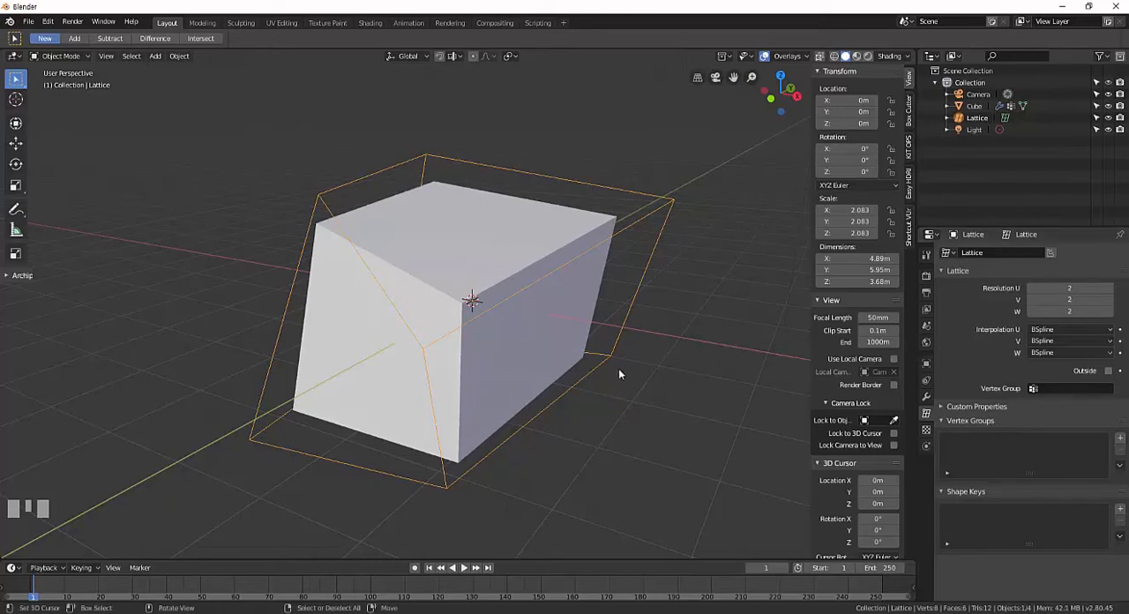
pyautogui.moveTo(618, 368)
pyautogui.mouseDown(button='middle')
pyautogui.moveTo(656, 375)
pyautogui.moveTo(602, 396)
pyautogui.moveTo(574, 381)
pyautogui.moveTo(614, 384)
pyautogui.mouseUp(button='middle')
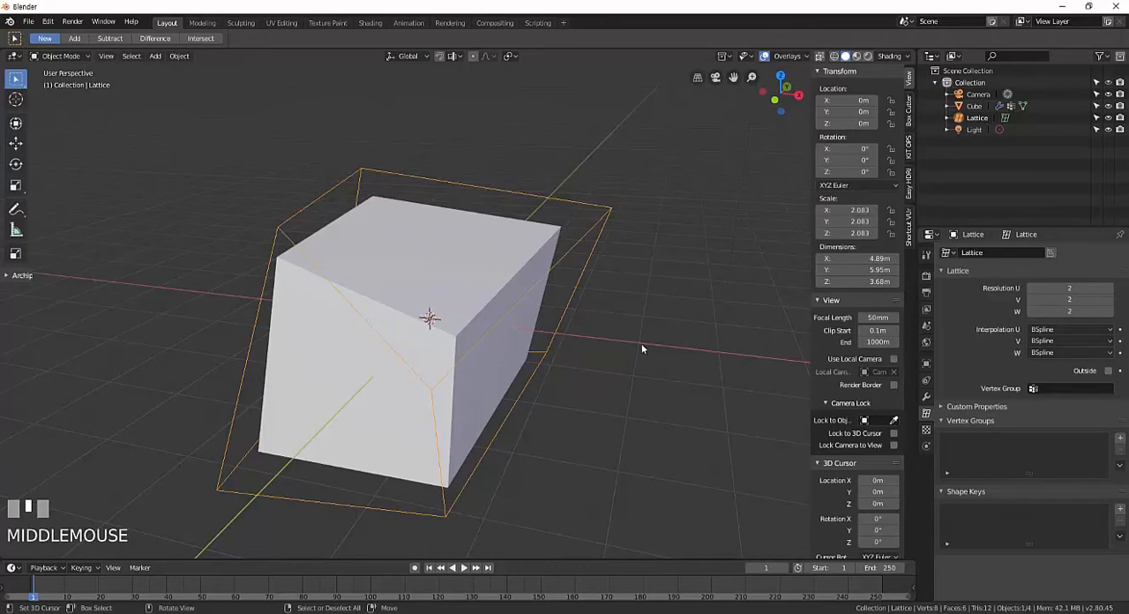
pyautogui.rightClick(621, 235)
pyautogui.moveTo(621, 234); pyautogui.dragTo(631, 323, button='middle')
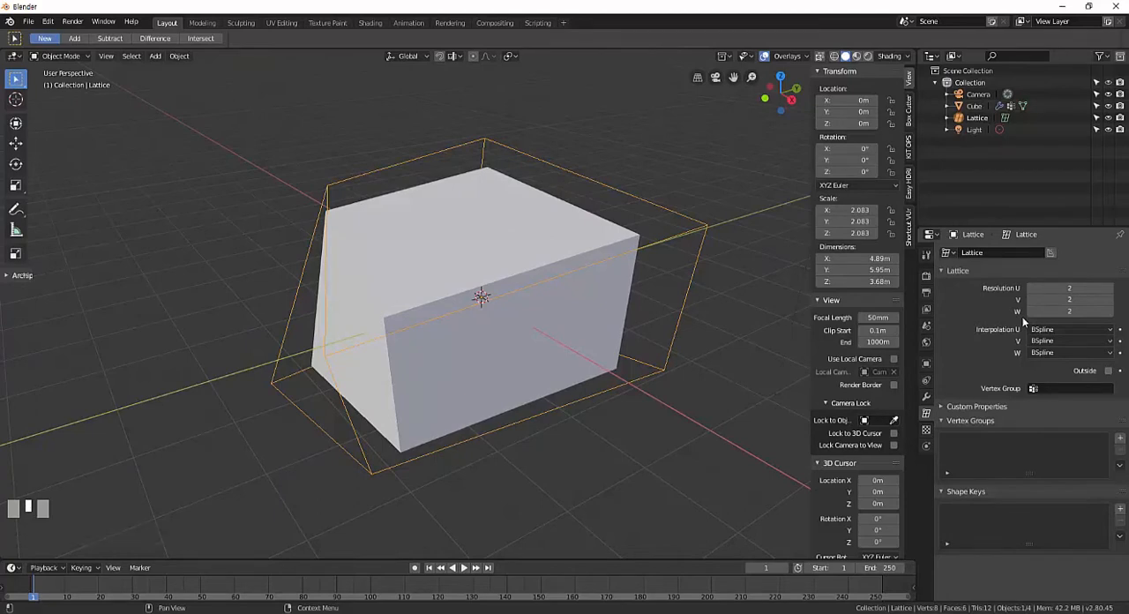
# Set the deformed lattice's Resolution U, V and W to 4.
pyautogui.click(1085, 288)
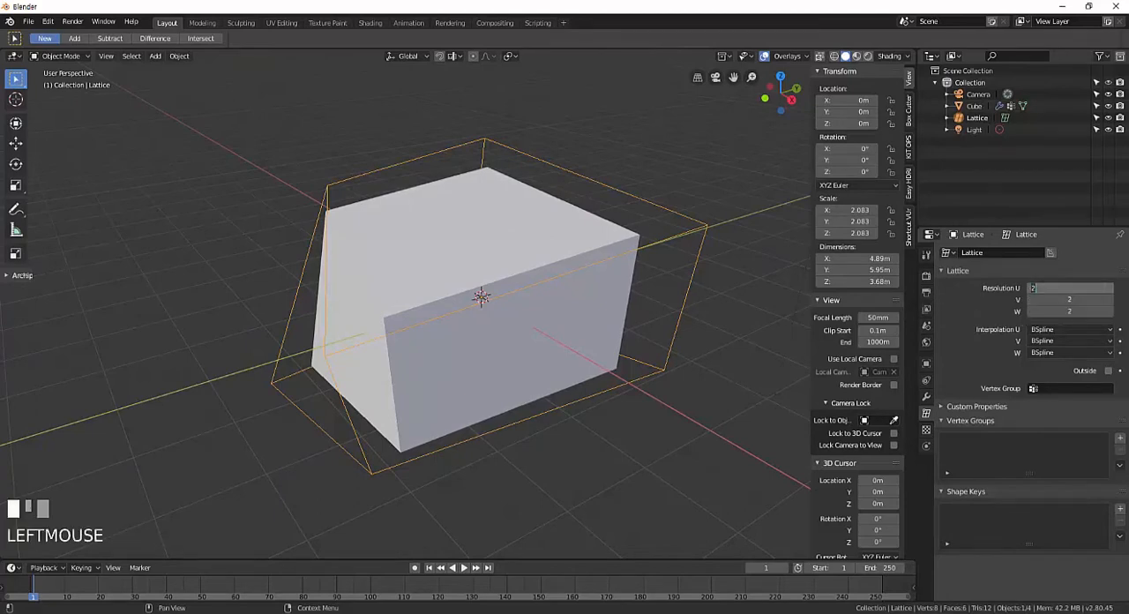
pyautogui.write('4')
pyautogui.press('Tab')
pyautogui.write('4')
pyautogui.press('Tab')
pyautogui.press('Return')
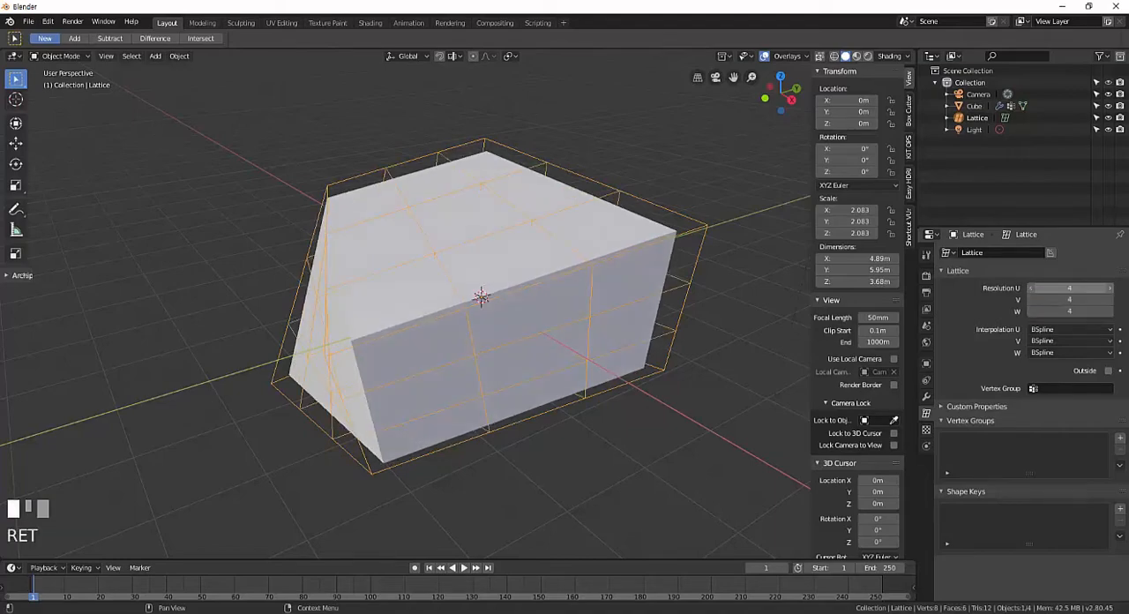
pyautogui.moveTo(471, 333); pyautogui.dragTo(617, 317, button='middle')
# Set the resolution of the undeformed lattice to 4 in U, V and W.
pyautogui.click(1065, 289)
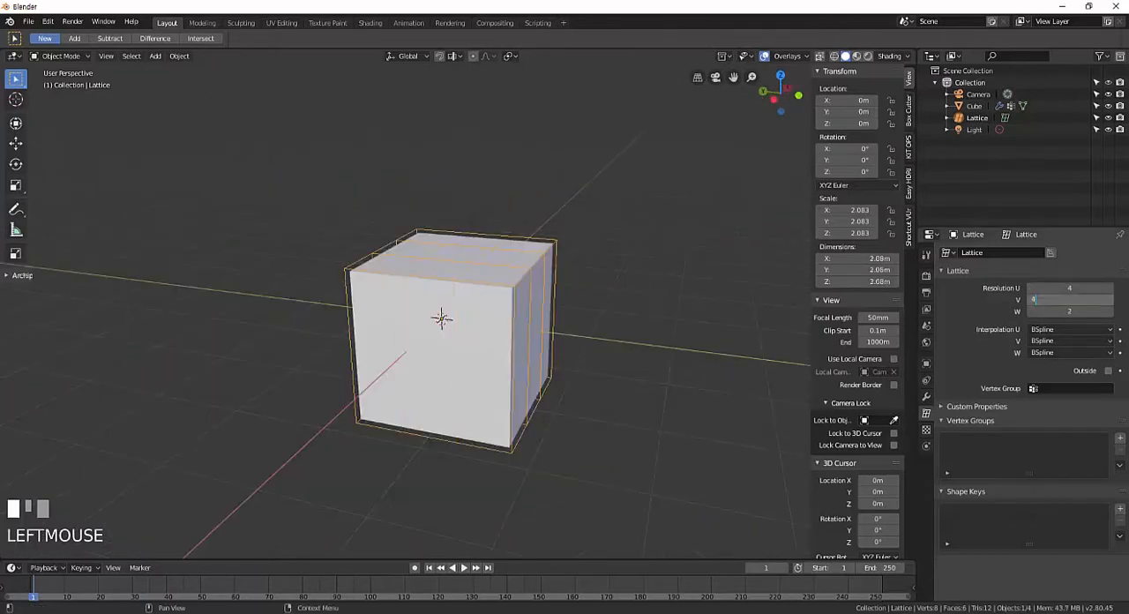
pyautogui.press('Tab')
pyautogui.write('4')
pyautogui.press('Return')
# Set the lattice's Resolution U, V and W to 3.
pyautogui.click(1069, 288)
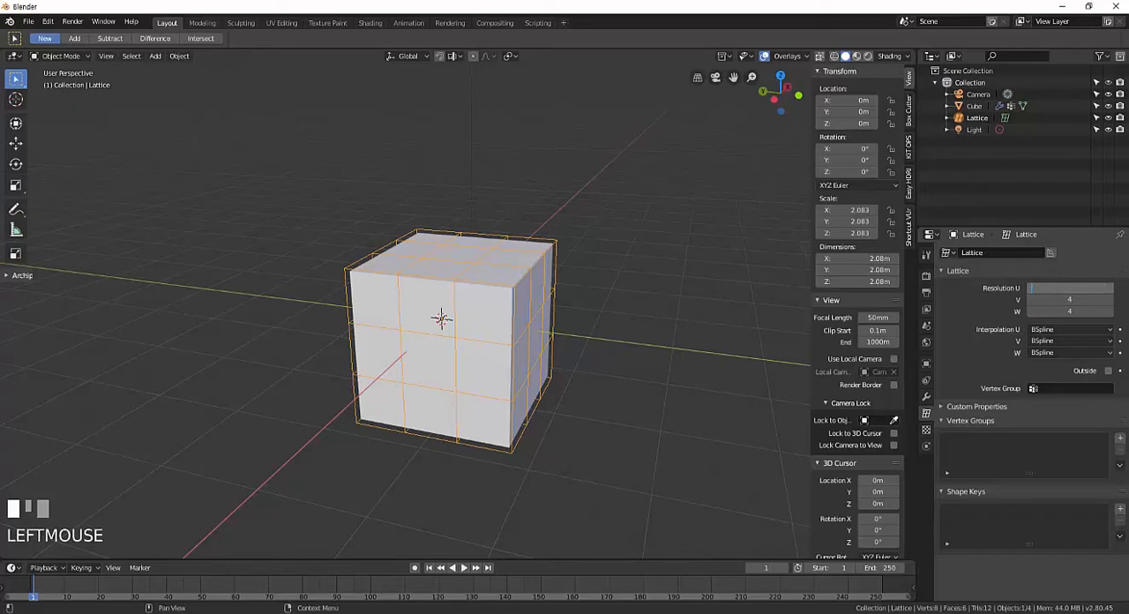
pyautogui.write('3')
pyautogui.press('Tab')
pyautogui.write('3')
pyautogui.press('Tab')
pyautogui.write('3')
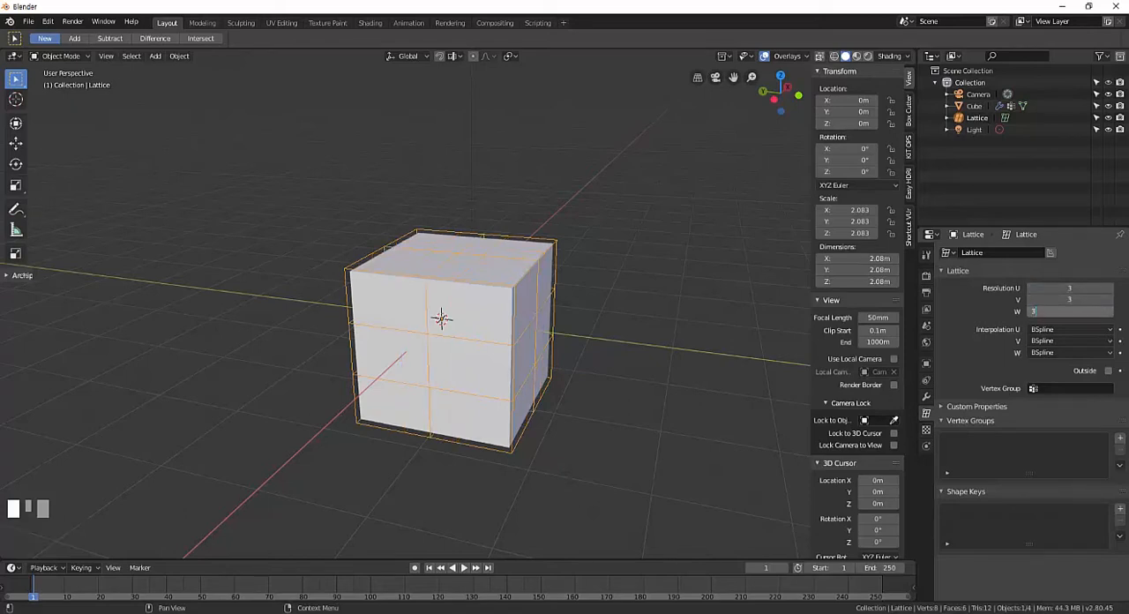
pyautogui.press('Return')
# Set the lattice's Resolution V to 1 and isolate the lattice in local view.
pyautogui.click(1069, 288)
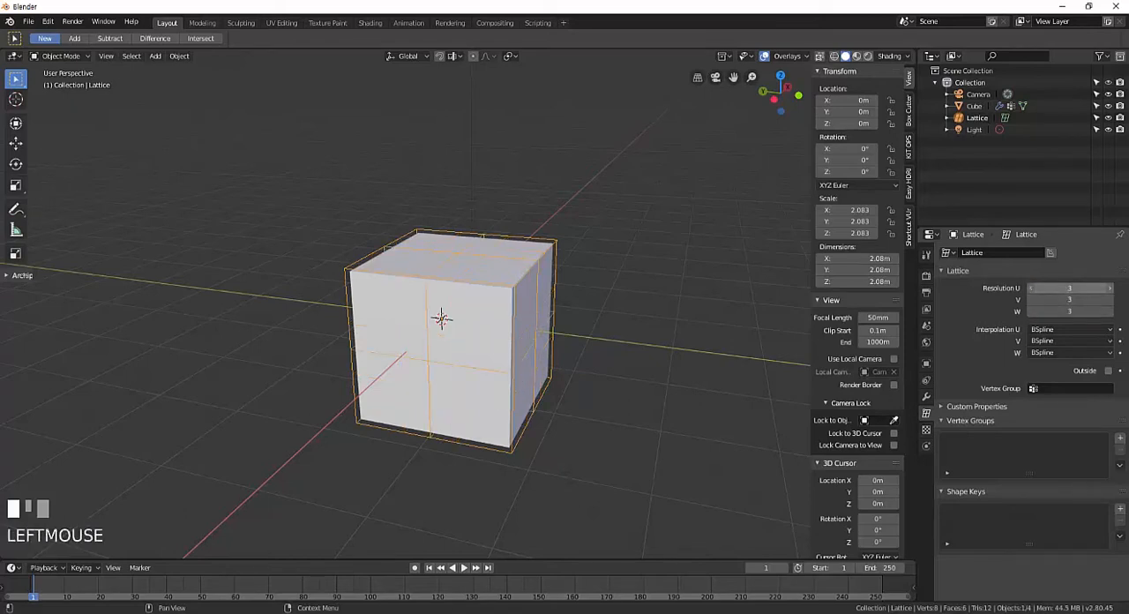
pyautogui.click(1068, 299)
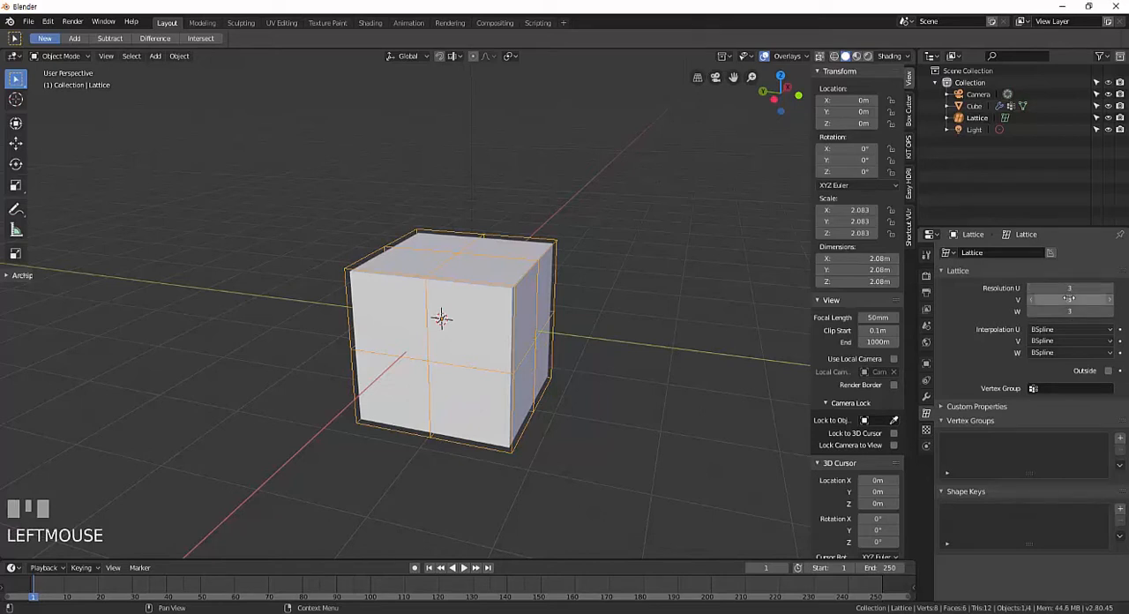
pyautogui.press('1')
pyautogui.press('Return')
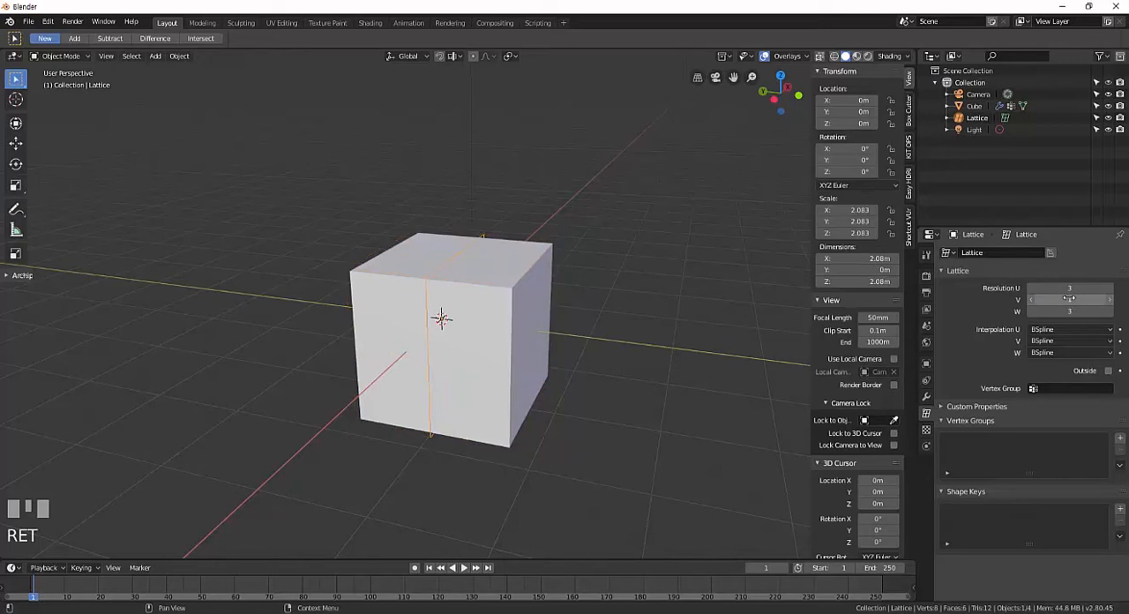
pyautogui.moveTo(503, 312); pyautogui.dragTo(555, 304, button='middle')
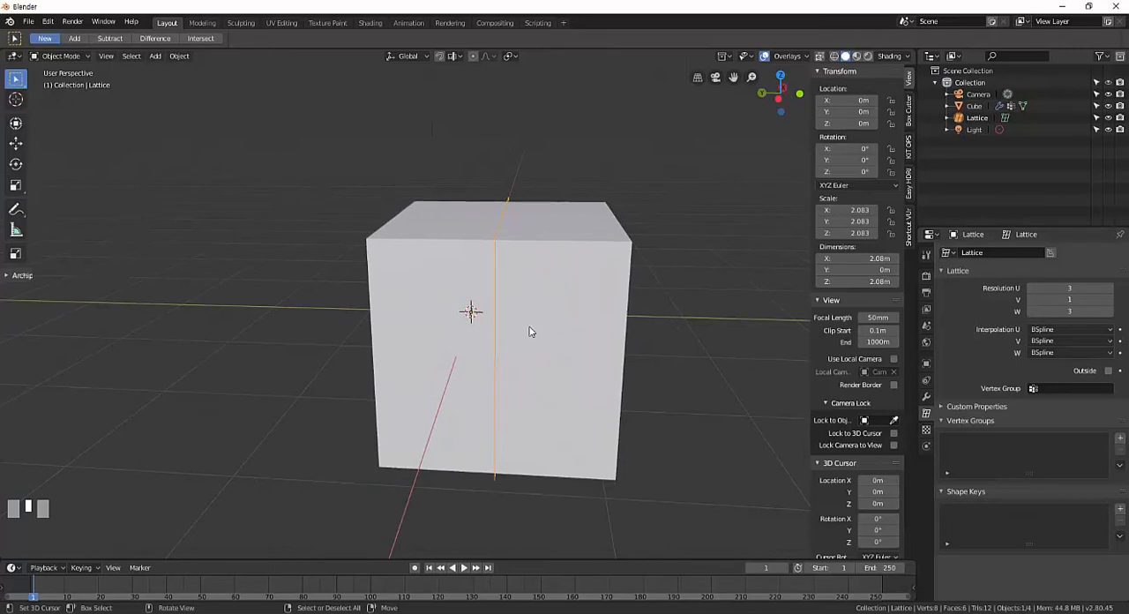
pyautogui.press('KP_Divide')
pyautogui.moveTo(529, 330); pyautogui.dragTo(587, 327, button='middle')
pyautogui.scroll(-3, 618, 326)
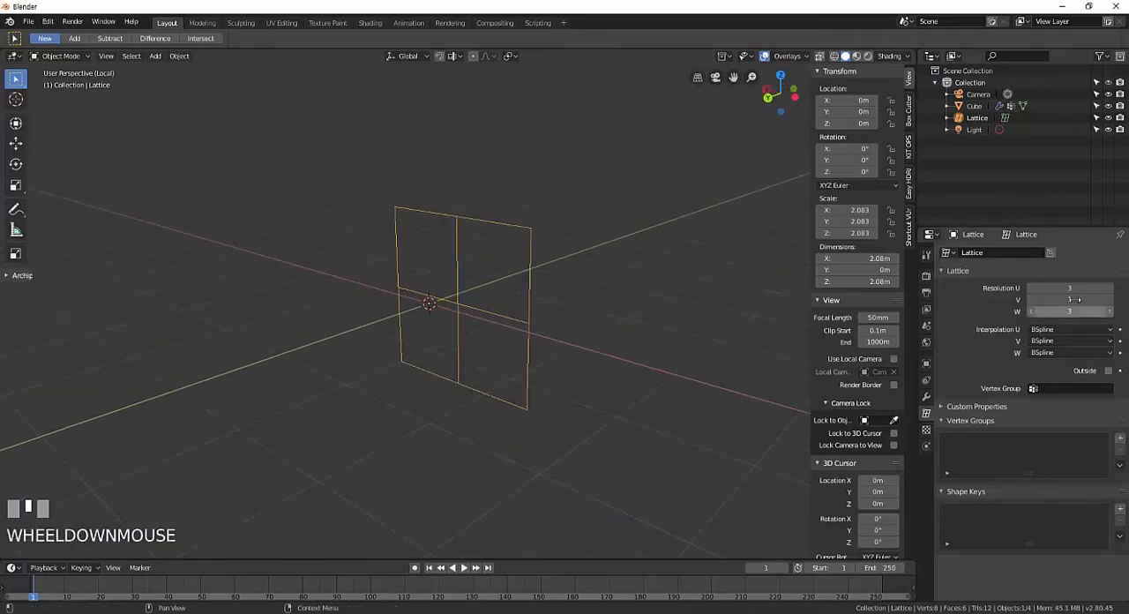
# Set the isolated lattice's Resolution U, V and W to 1, collapsing it to a single point.
pyautogui.click(1102, 292)
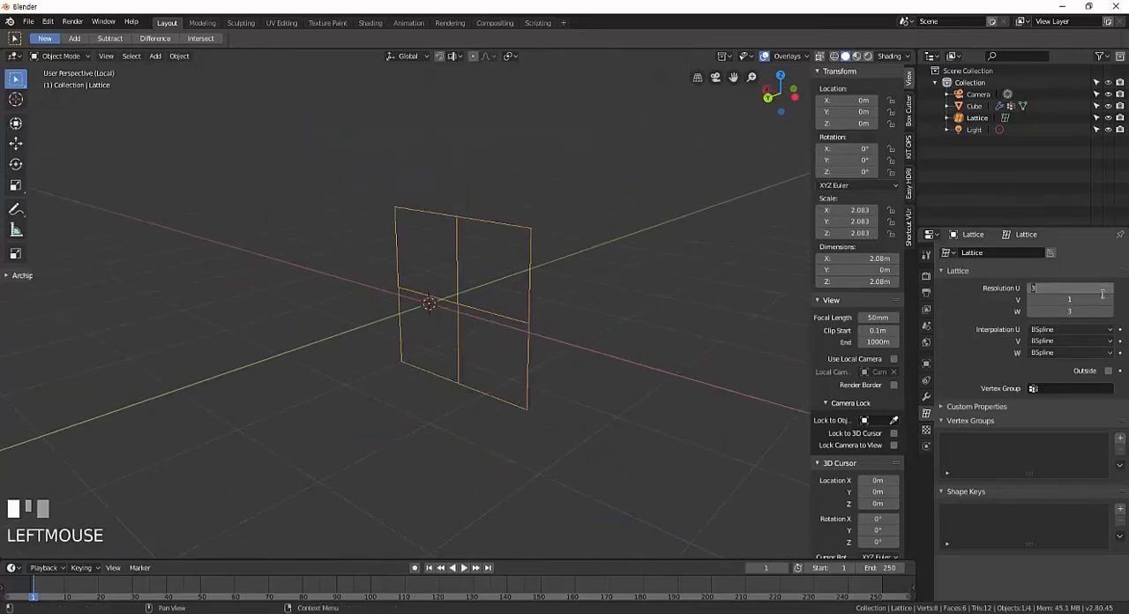
pyautogui.press('Tab')
pyautogui.write('1')
pyautogui.press('Tab')
pyautogui.write('1')
pyautogui.press('Return')
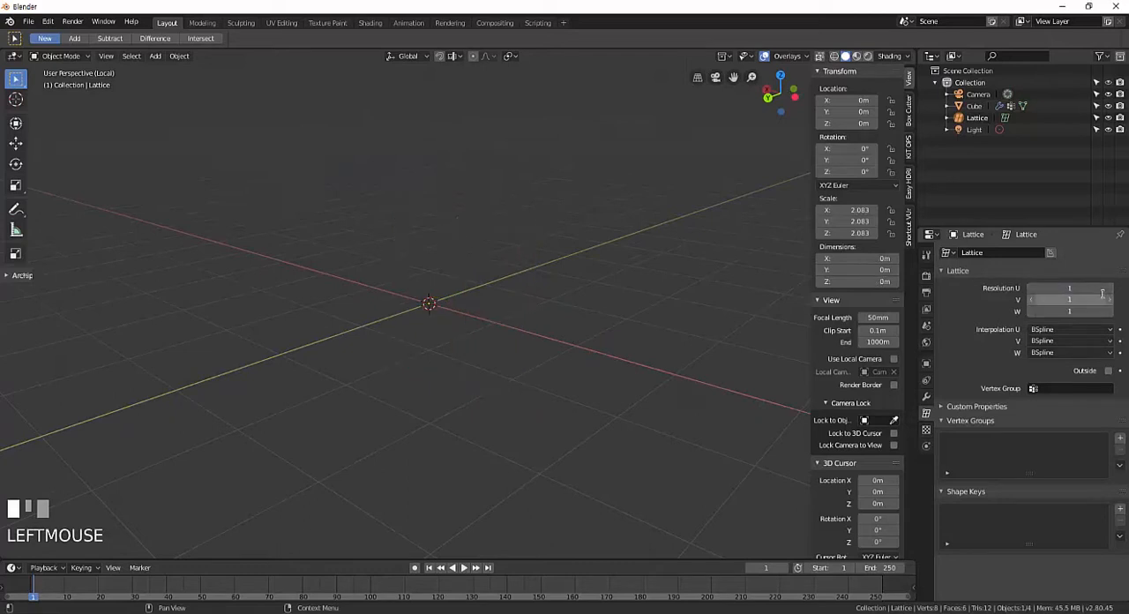
# Set the lattice's Resolution U to 2 to make it a single line.
pyautogui.click(1102, 292)
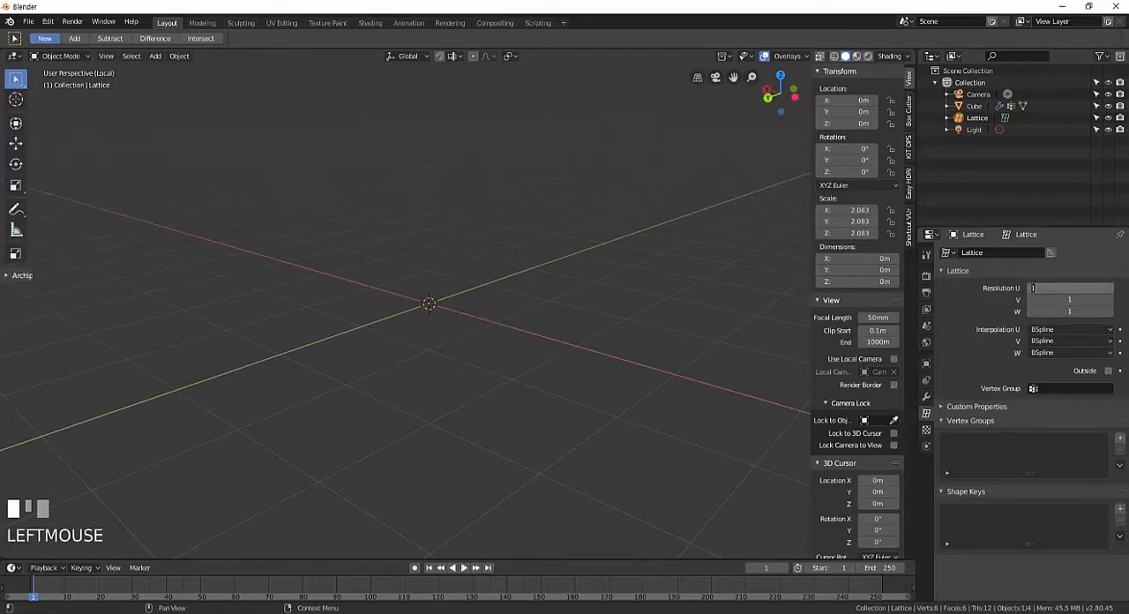
pyautogui.write('2')
pyautogui.press('Return')
pyautogui.moveTo(533, 270); pyautogui.dragTo(608, 321, button='middle')
pyautogui.scroll(1, 594, 327)
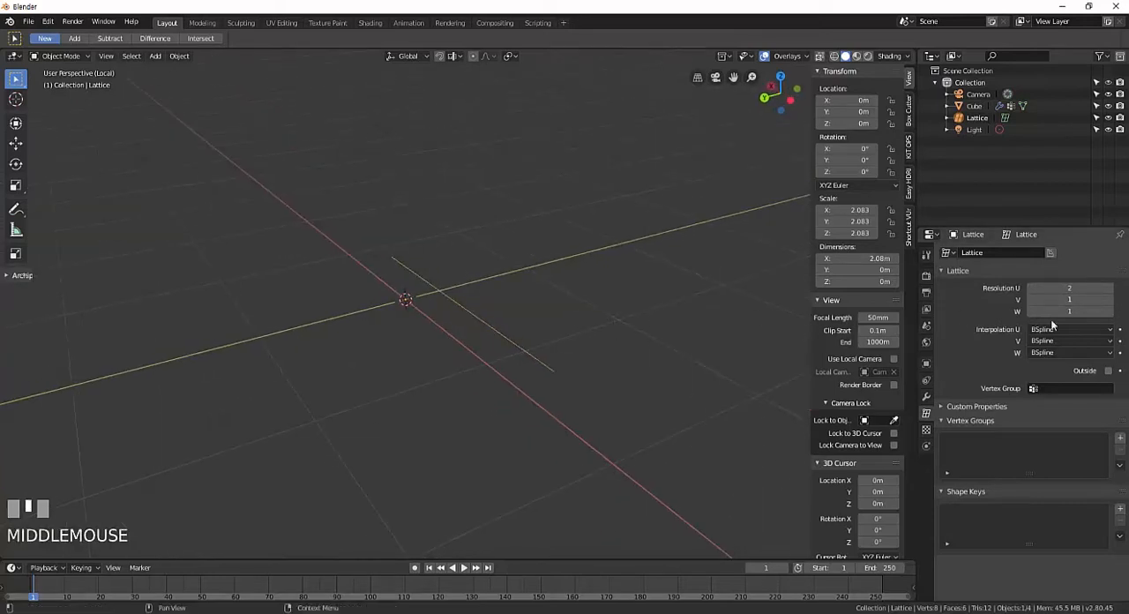
# Set the lattice's Resolution V and then W to 2, building the line up into a full box.
pyautogui.click(1069, 299)
pyautogui.write('2')
pyautogui.press('Return')
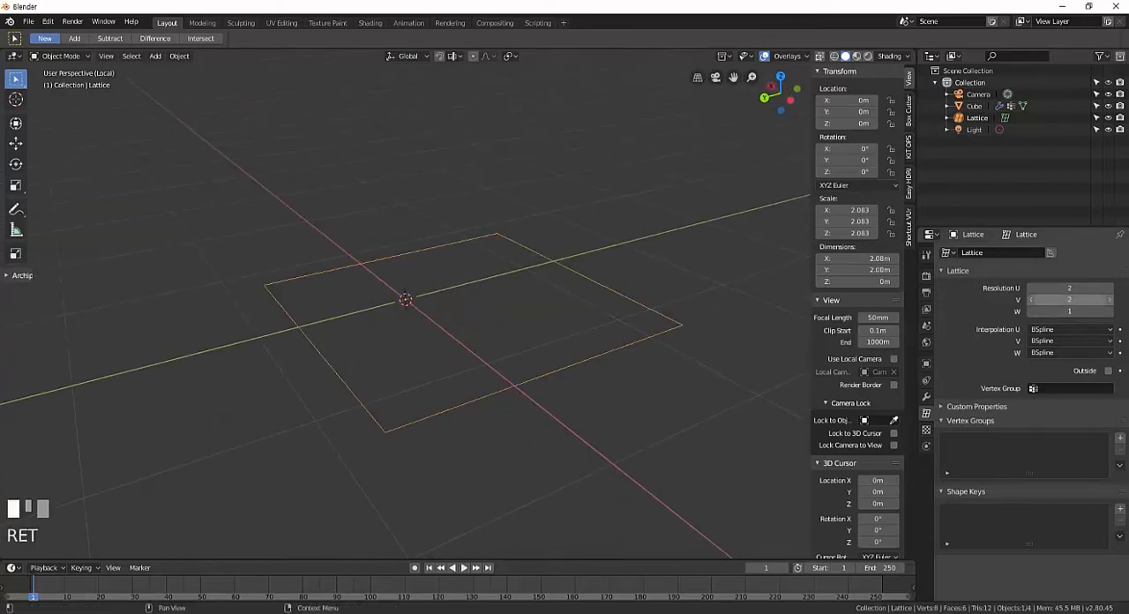
pyautogui.moveTo(520, 321); pyautogui.dragTo(617, 324, button='middle')
pyautogui.click(1068, 312)
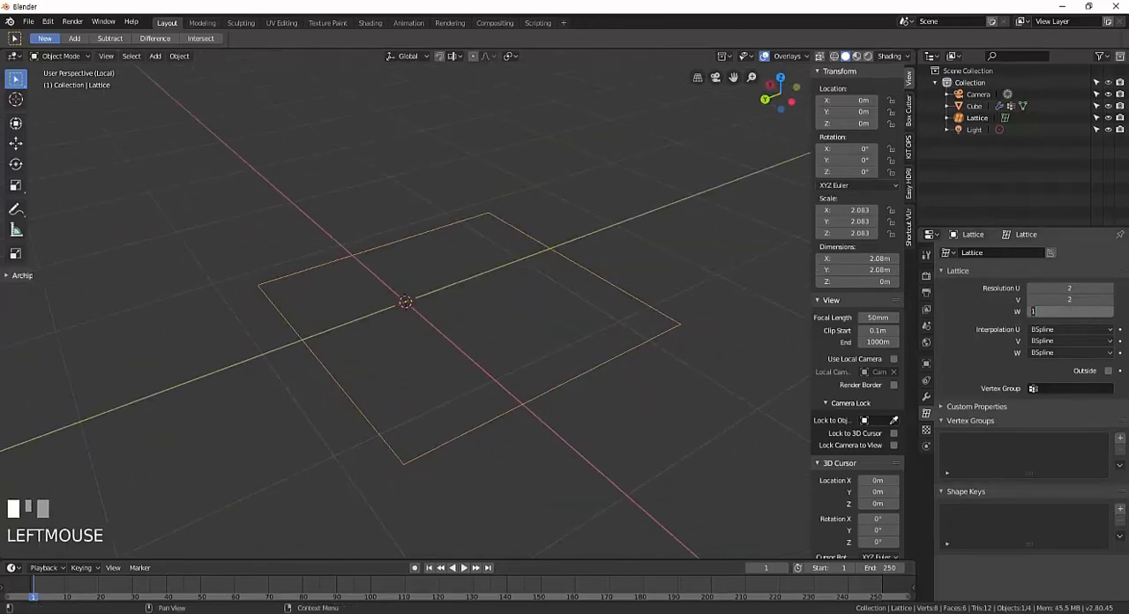
pyautogui.write('2')
pyautogui.press('Return')
pyautogui.moveTo(525, 330); pyautogui.dragTo(505, 346, button='middle')
pyautogui.scroll(-2, 541, 320)
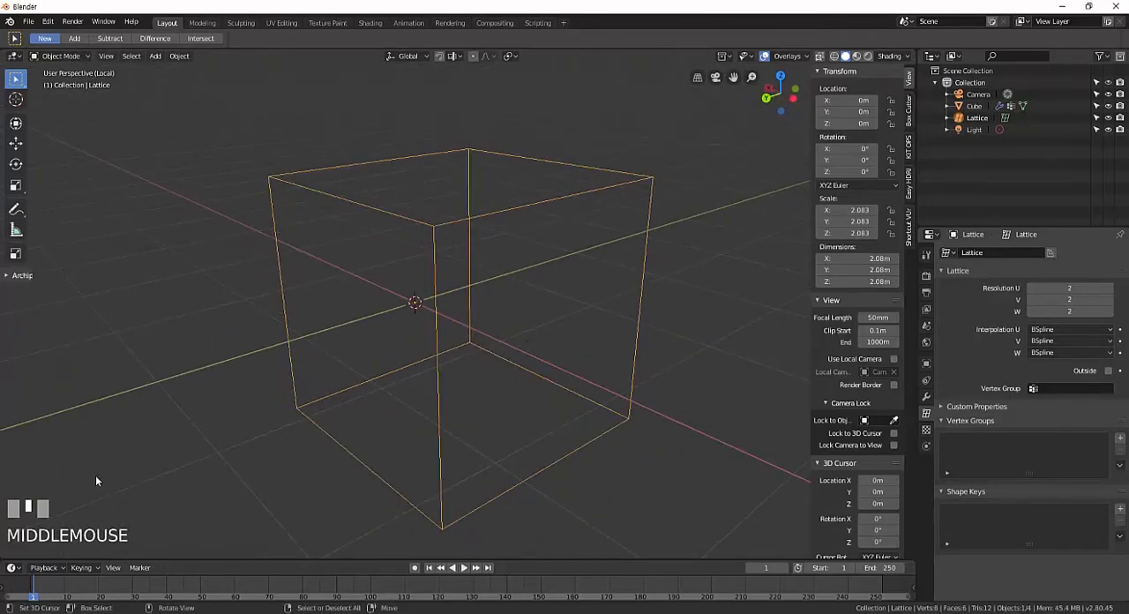
# Leave local view and set the lattice's Resolution U, V and W to 4 around the cube.
pyautogui.moveTo(97, 480); pyautogui.dragTo(453, 435, button='middle')
pyautogui.press('KP_Divide')
pyautogui.click(1079, 287)
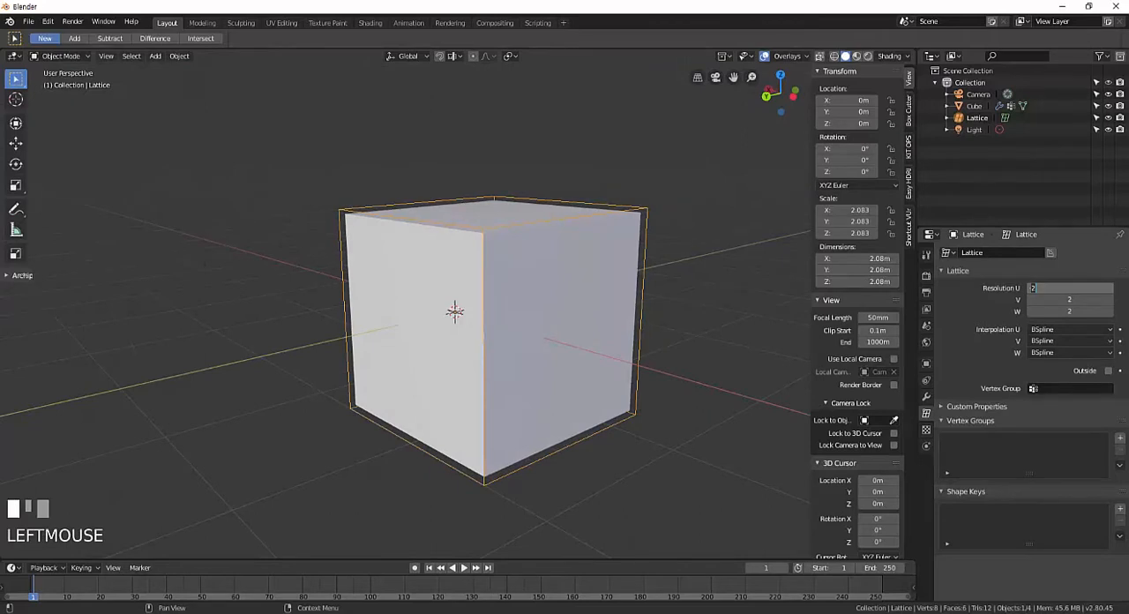
pyautogui.write('4')
pyautogui.press('Tab')
pyautogui.write('4')
pyautogui.press('Tab')
pyautogui.write('4')
pyautogui.press('Return')
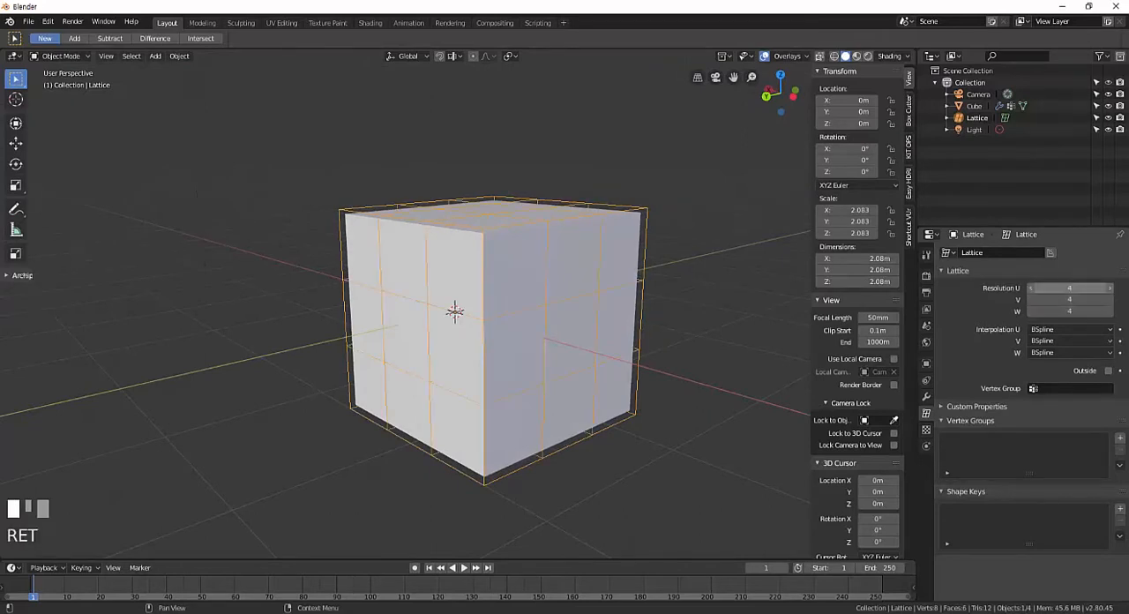
pyautogui.moveTo(478, 337); pyautogui.dragTo(499, 379, button='middle')
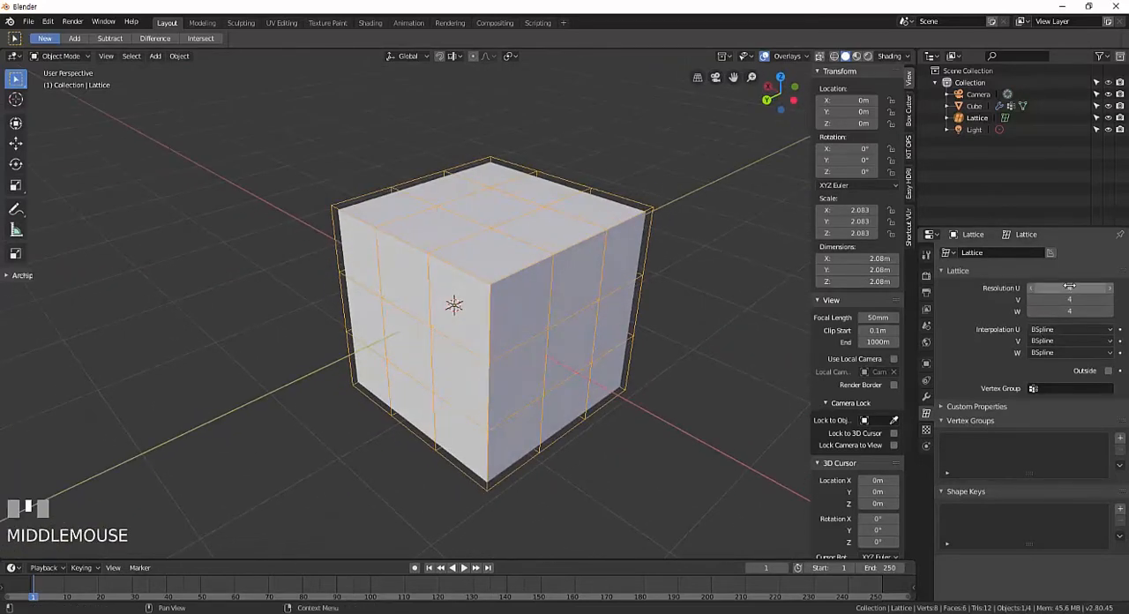
# Set the lattice's Resolution U, V and W to 10 for a dense grid.
pyautogui.click(1068, 288)
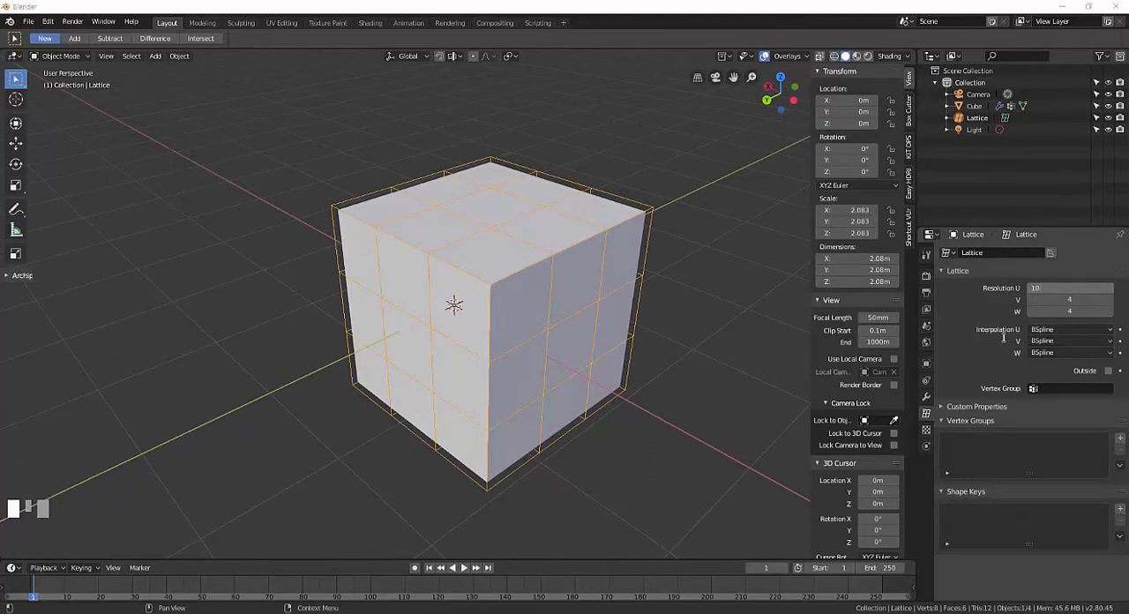
pyautogui.click(1058, 301)
pyautogui.write('10')
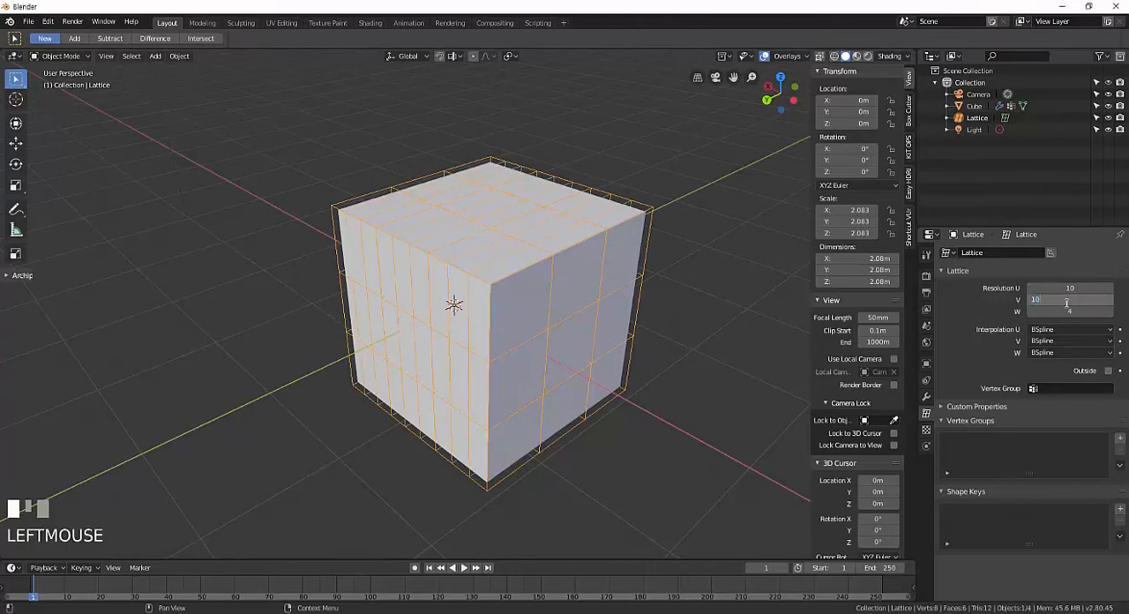
pyautogui.press('Tab')
pyautogui.write('1')
pyautogui.press('Return')
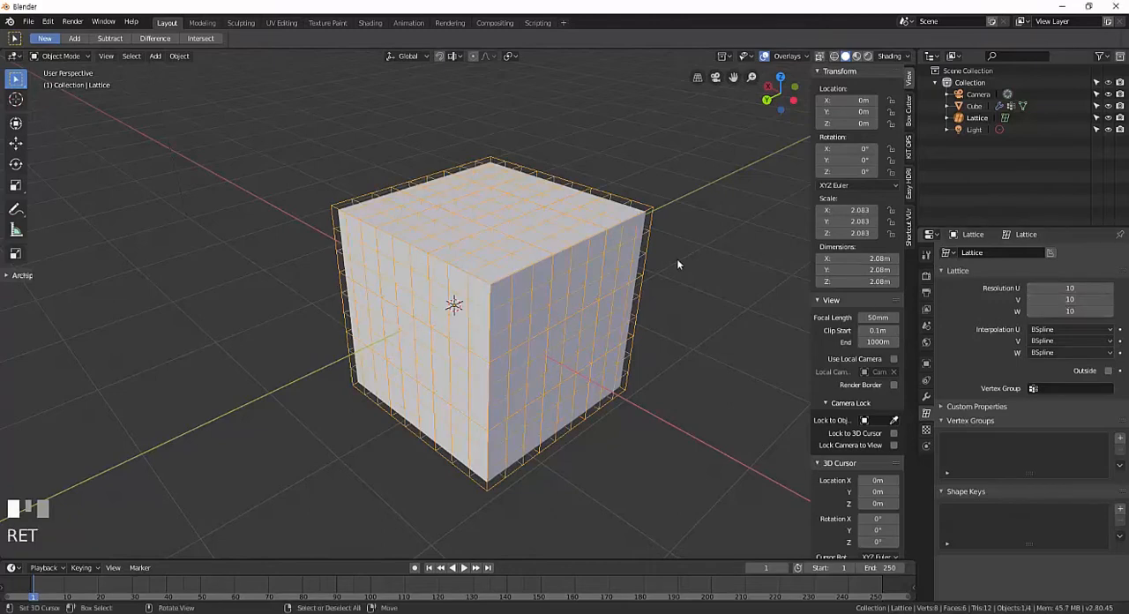
pyautogui.moveTo(676, 260); pyautogui.dragTo(612, 421, button='middle')
pyautogui.scroll(4, 544, 432)
pyautogui.scroll(-3, 570, 411)
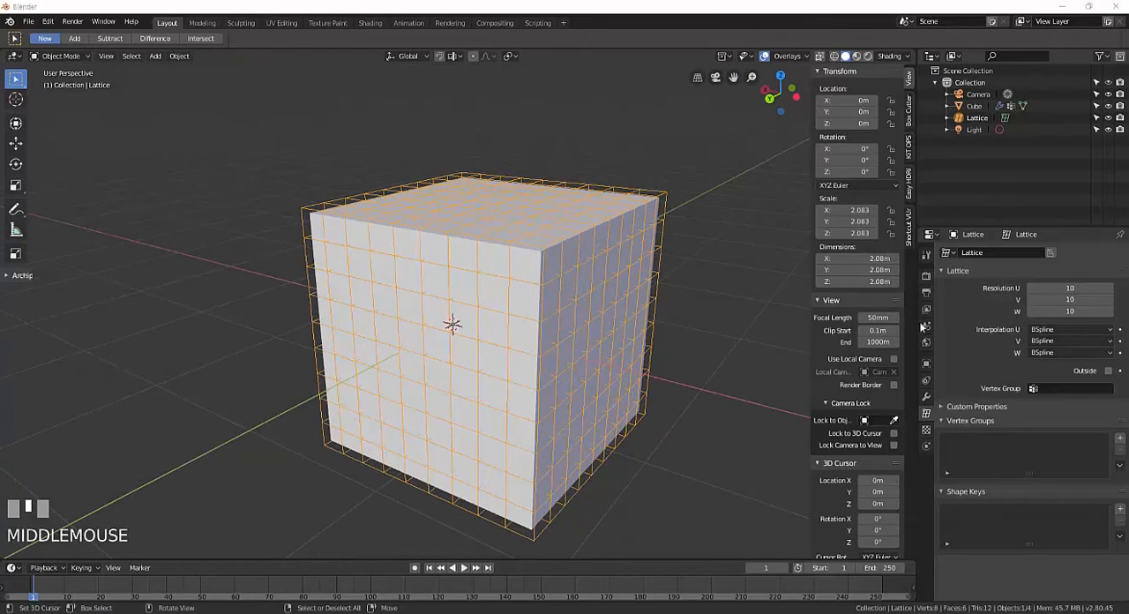
# Set the lattice's Resolution U, V and W back to 4.
pyautogui.click(1058, 288)
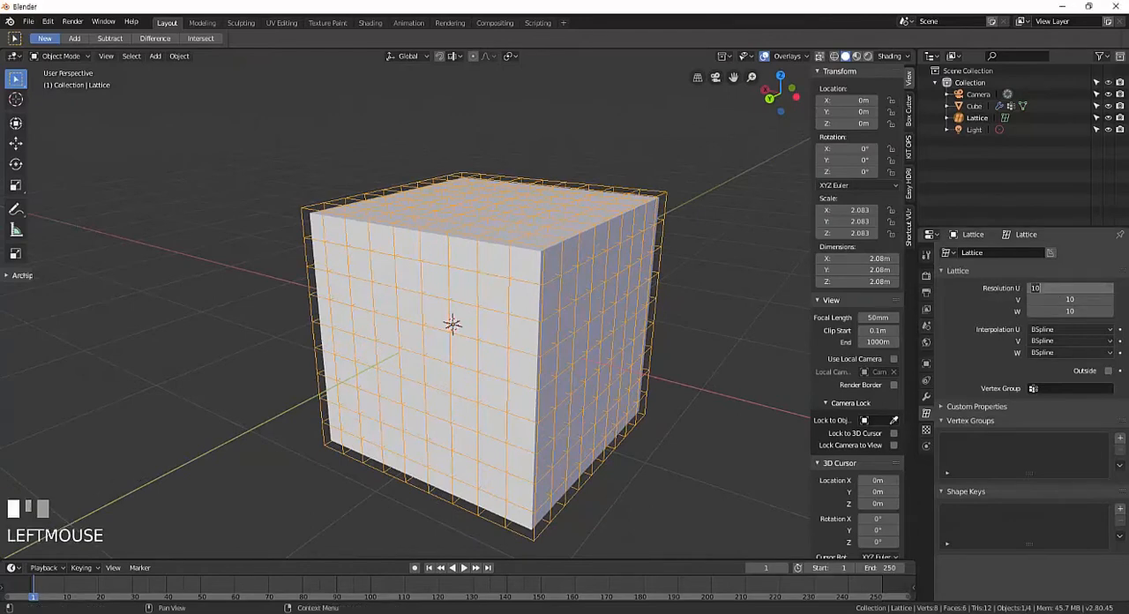
pyautogui.write('4')
pyautogui.press('Tab')
pyautogui.write('4')
pyautogui.press('Tab')
pyautogui.write('4')
pyautogui.press('Return')
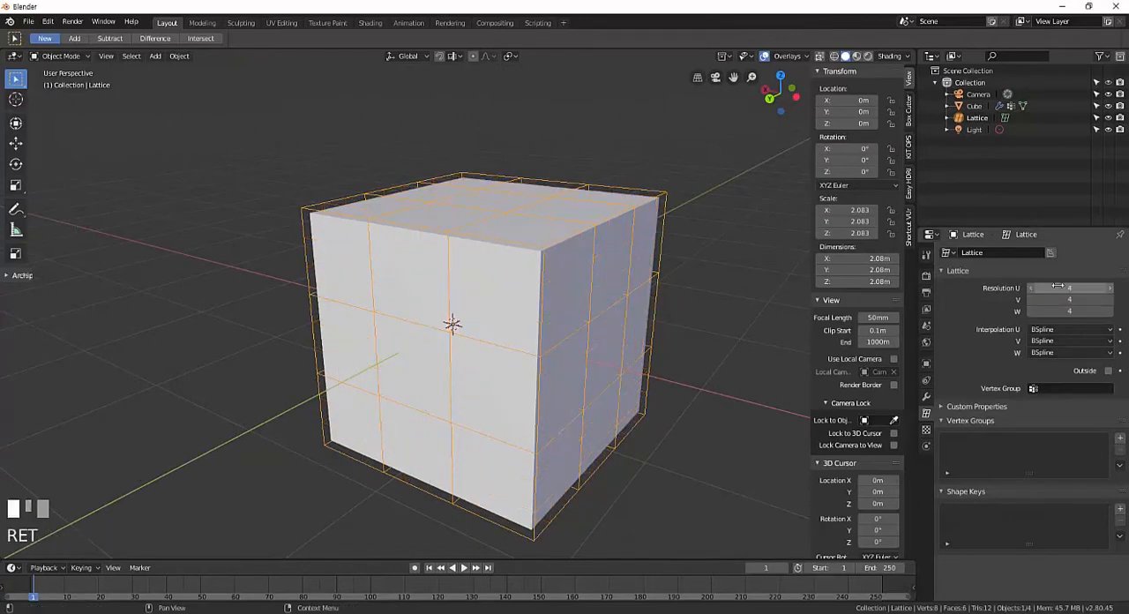
# Enter the lattice's Edit Mode and pull its upper corner point outward and upward.
pyautogui.moveTo(734, 311); pyautogui.dragTo(657, 287, button='middle')
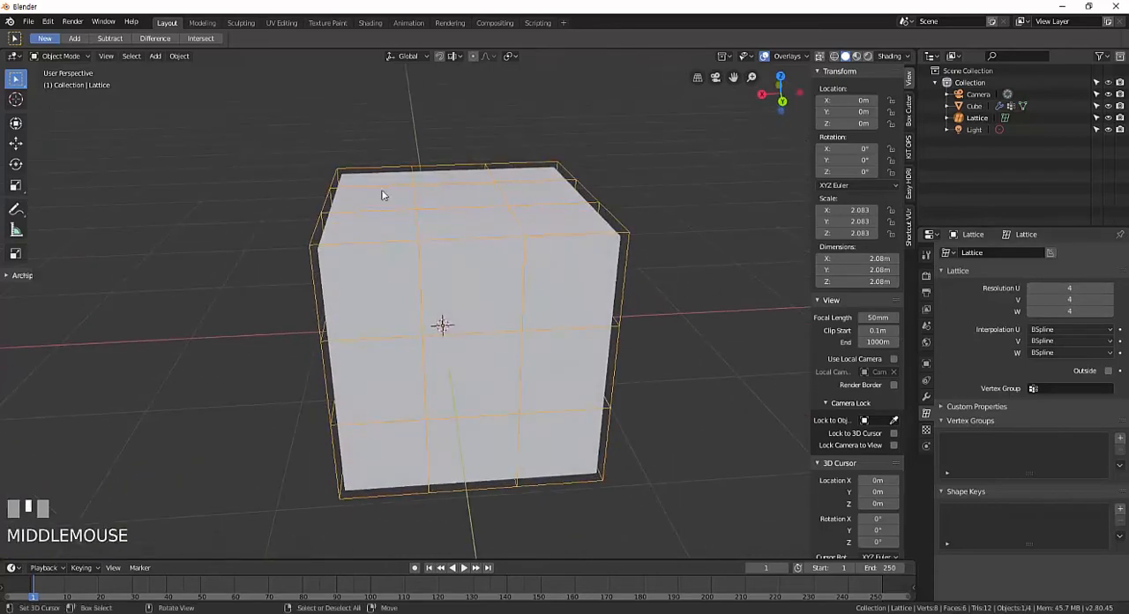
pyautogui.moveTo(423, 241); pyautogui.dragTo(432, 318, button='middle')
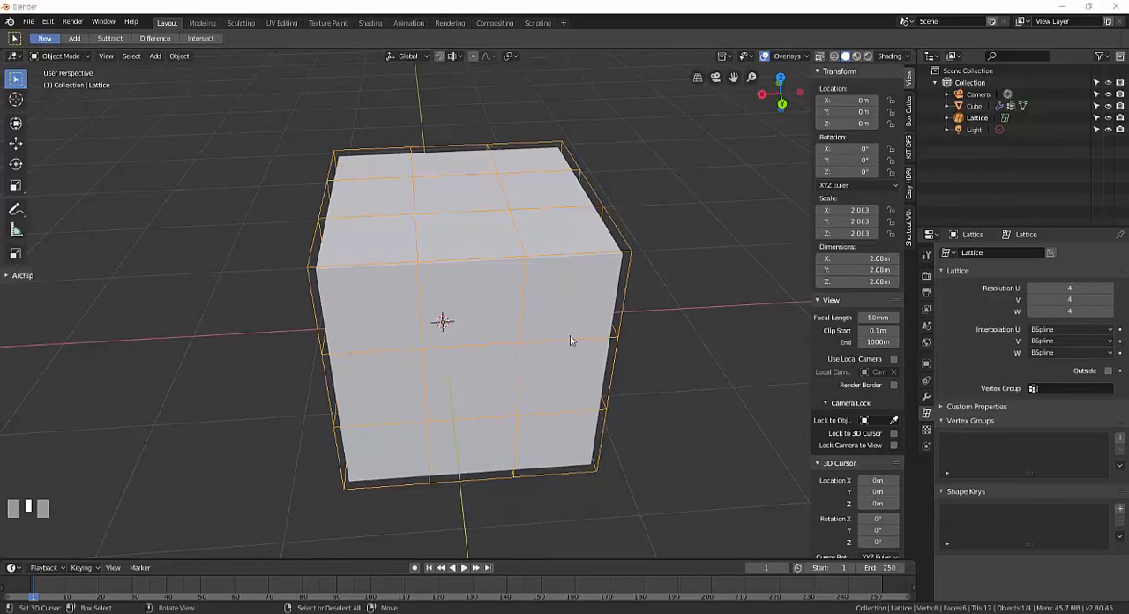
pyautogui.moveTo(570, 341)
pyautogui.mouseDown(button='middle')
pyautogui.moveTo(594, 348)
pyautogui.moveTo(574, 349)
pyautogui.mouseUp(button='middle')
pyautogui.scroll(2, 574, 349)
pyautogui.moveTo(575, 387); pyautogui.dragTo(653, 291, button='middle')
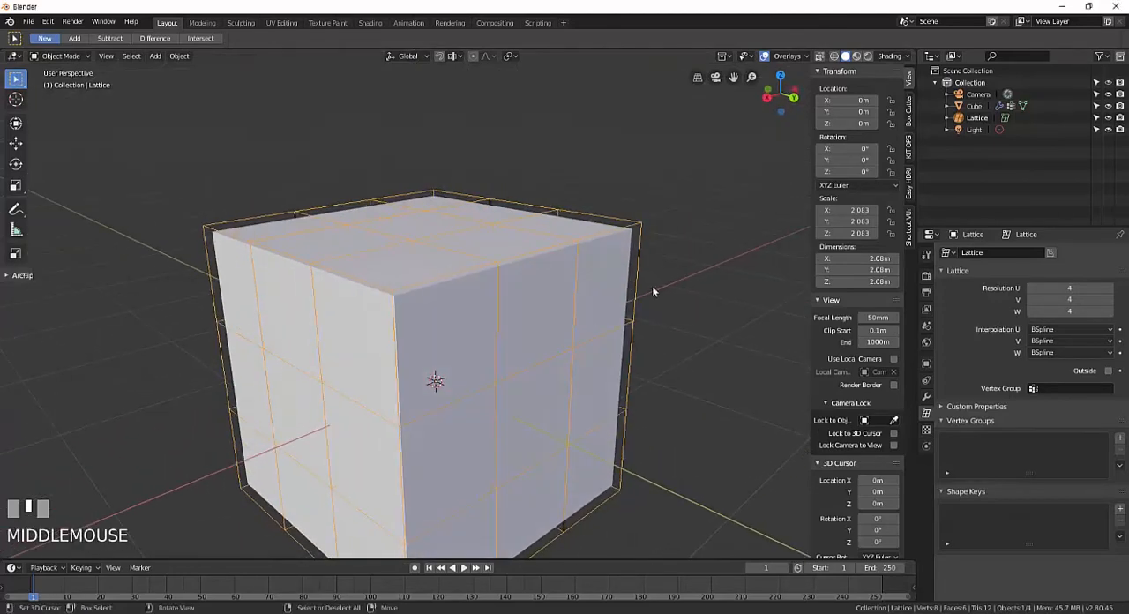
pyautogui.press('Tab')
pyautogui.rightClick(640, 231)
pyautogui.keyDown('shift'); pyautogui.moveTo(641, 231); pyautogui.dragTo(627, 236, button='middle'); pyautogui.keyUp('shift')
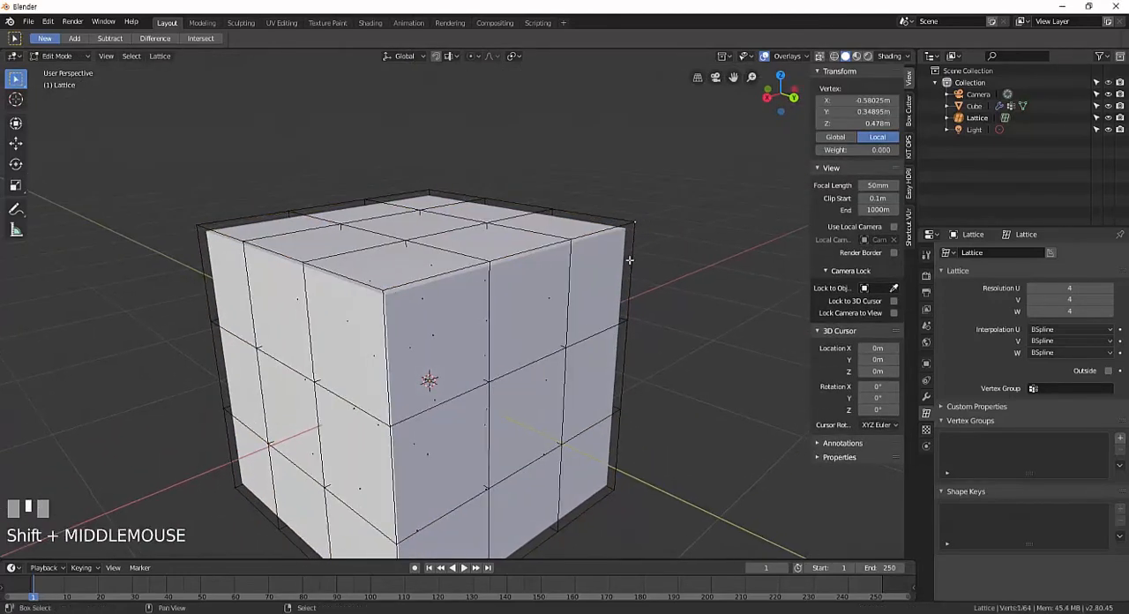
pyautogui.scroll(-2, 632, 262)
pyautogui.scroll(2, 632, 262)
pyautogui.scroll(-2, 645, 252)
pyautogui.press('g')
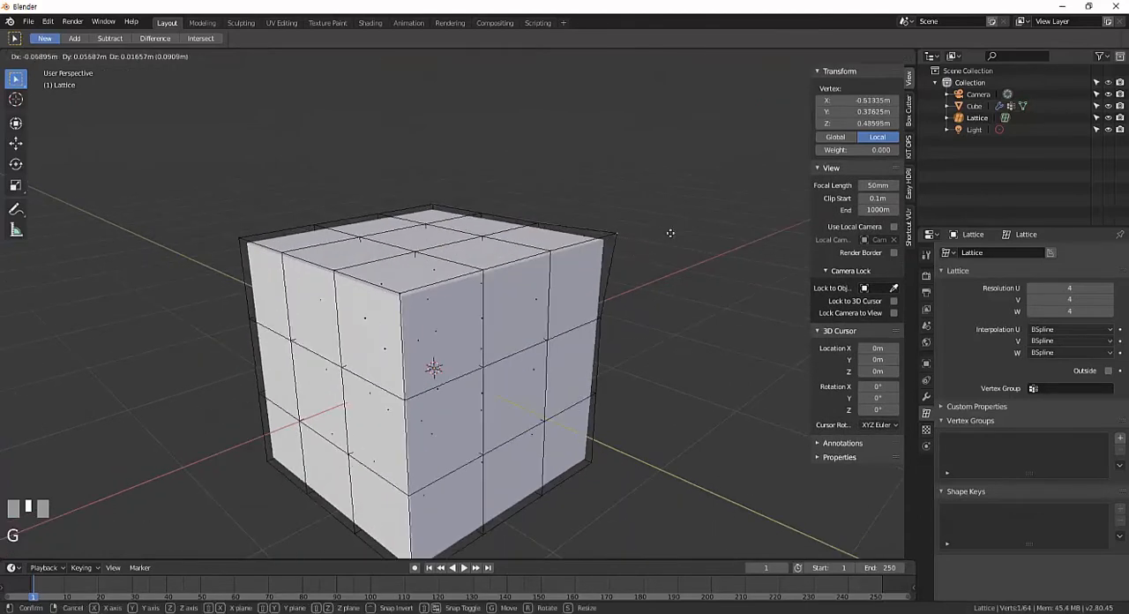
pyautogui.click(723, 164)
# Move a point next to the pulled corner and another point on the adjacent side away from the cube.
pyautogui.moveTo(723, 164); pyautogui.dragTo(550, 241, button='middle')
pyautogui.press('g')
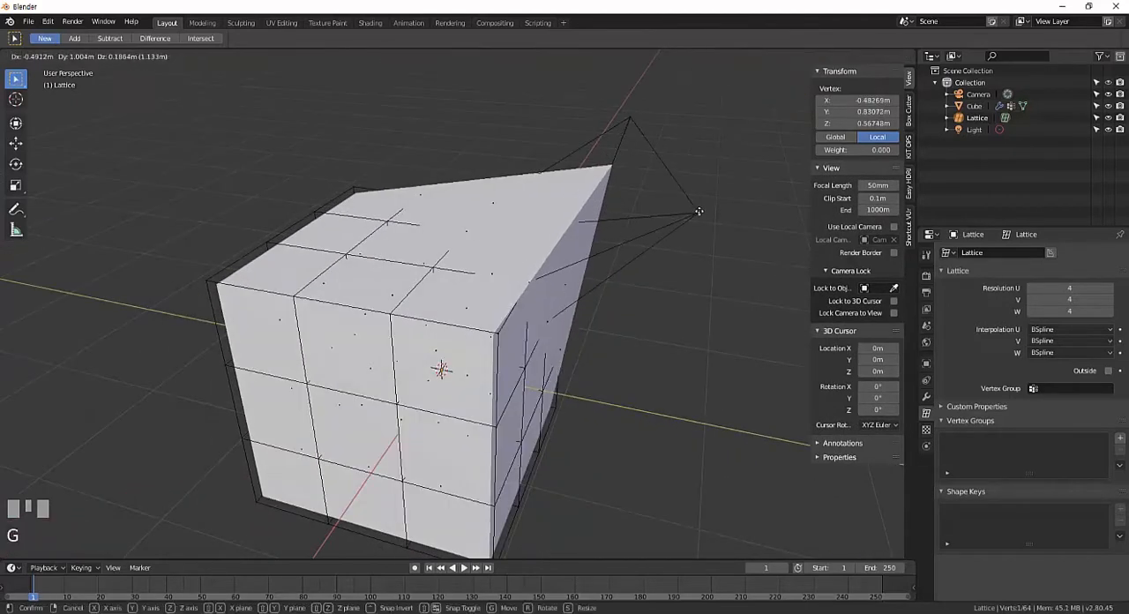
pyautogui.click(601, 291)
pyautogui.moveTo(601, 291); pyautogui.dragTo(347, 351, button='middle')
pyautogui.rightClick(407, 348)
pyautogui.press('g')
pyautogui.click(166, 338)
# Pull two points on the lattice's top face upward into separate peaks.
pyautogui.moveTo(229, 340); pyautogui.dragTo(403, 339, button='middle')
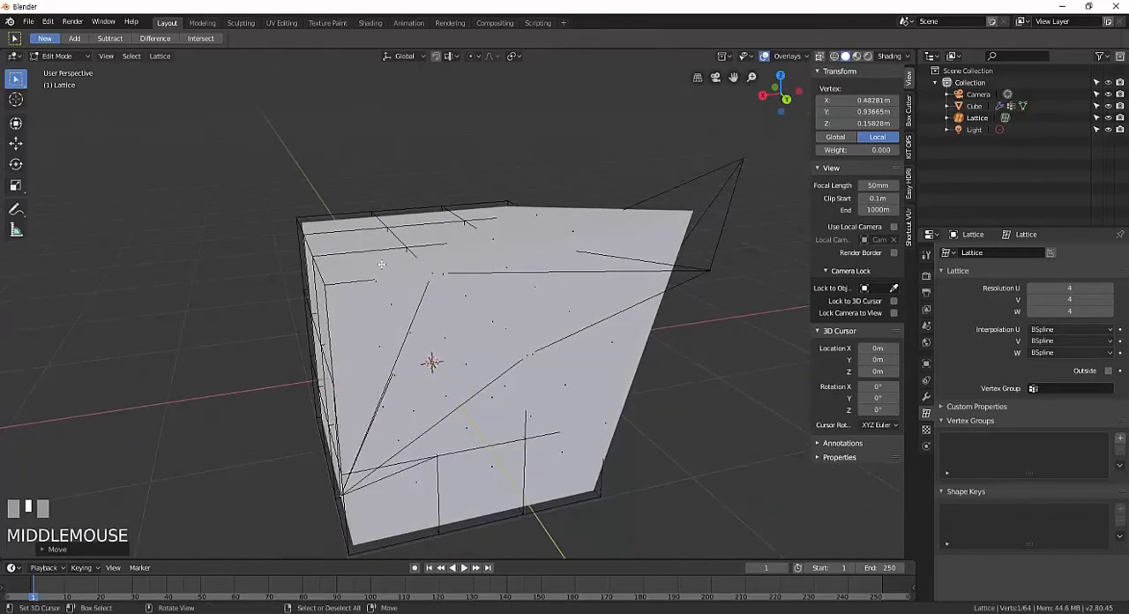
pyautogui.rightClick(410, 258)
pyautogui.press('g')
pyautogui.click(414, 109)
pyautogui.moveTo(390, 208); pyautogui.dragTo(467, 223, button='middle')
pyautogui.rightClick(378, 231)
pyautogui.press('g')
pyautogui.click(332, 145)
# Pull another upper point of the lattice outward beside the peaks and return to Object Mode.
pyautogui.moveTo(312, 165); pyautogui.dragTo(270, 217, button='middle')
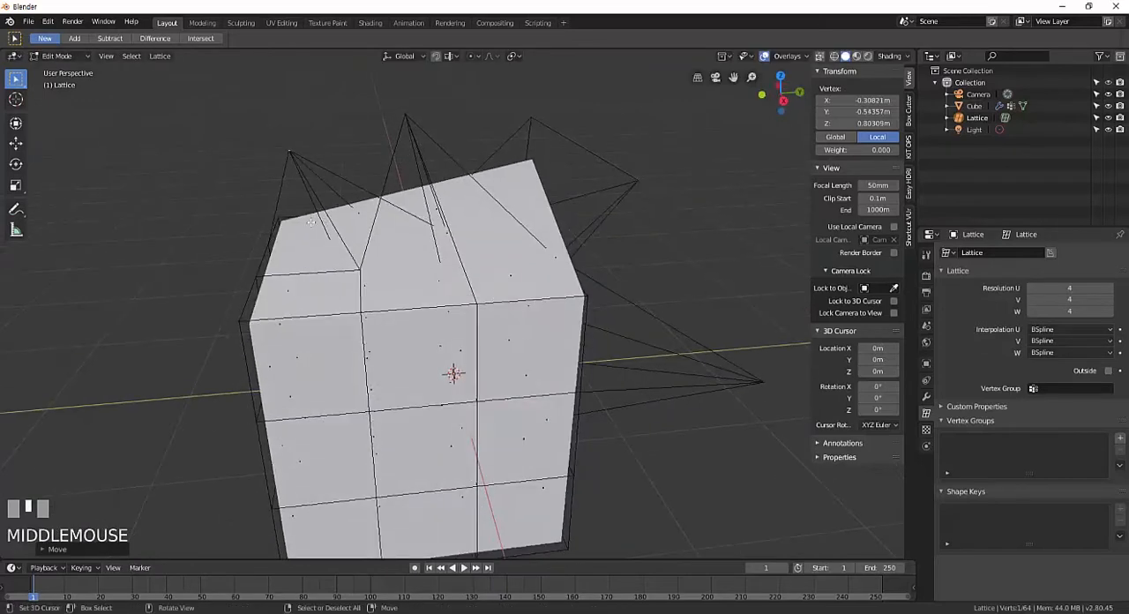
pyautogui.press('g')
pyautogui.click(235, 196)
pyautogui.press('Tab')
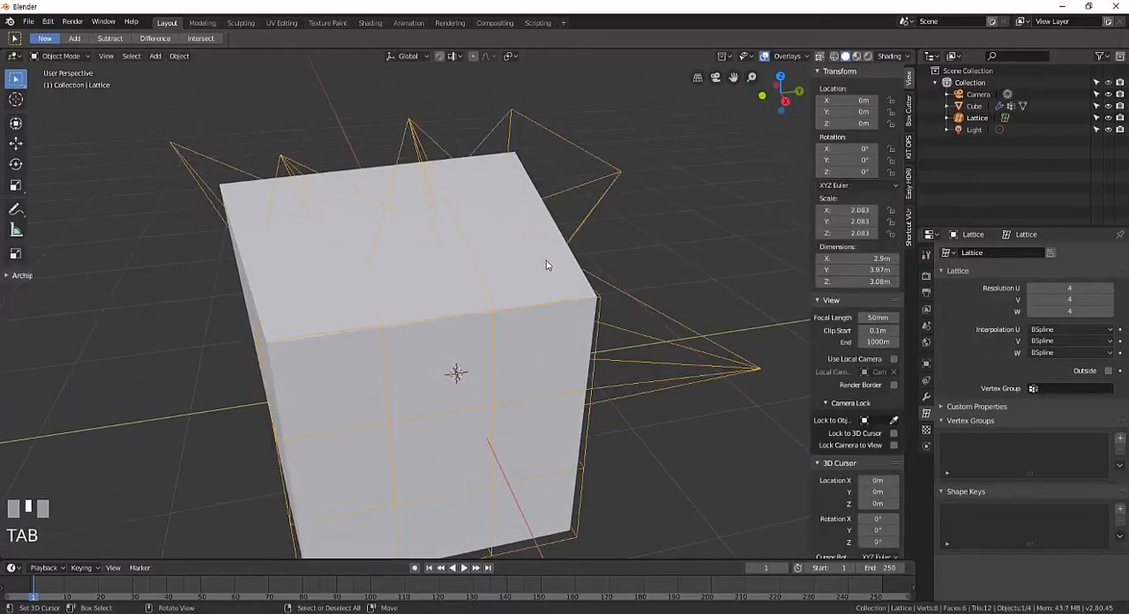
# Enter the cube's Edit Mode, select its whole mesh and subdivide it once.
pyautogui.rightClick(539, 237)
pyautogui.press('Tab')
pyautogui.moveTo(450, 315); pyautogui.dragTo(518, 342, button='middle')
pyautogui.keyDown('shift'); pyautogui.moveTo(518, 341); pyautogui.dragTo(511, 328, button='middle'); pyautogui.keyUp('shift')
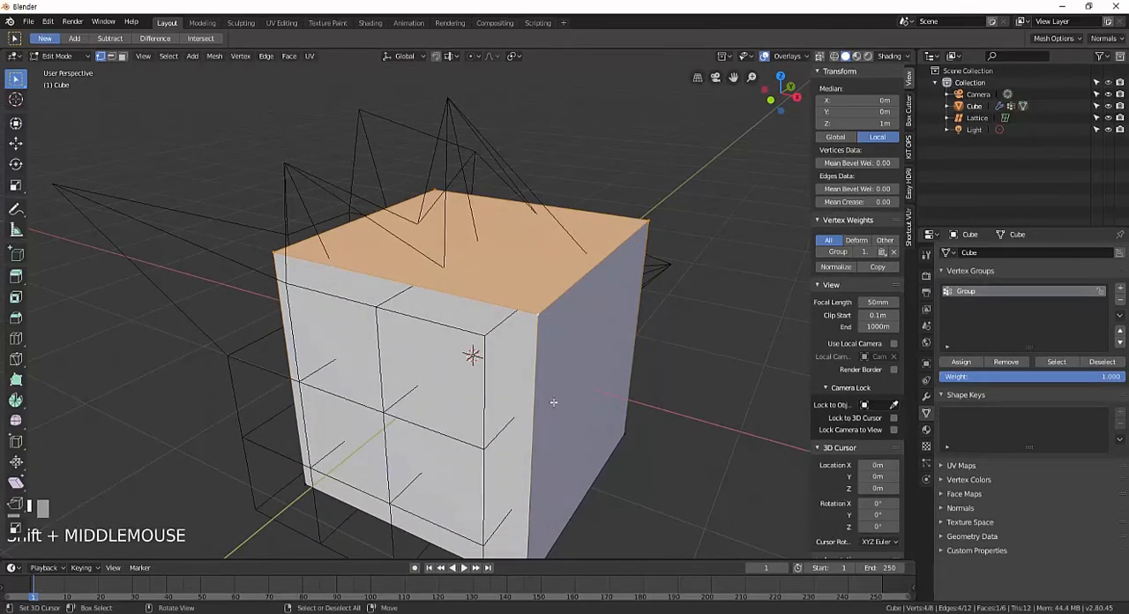
pyautogui.moveTo(553, 403); pyautogui.dragTo(507, 367, button='middle')
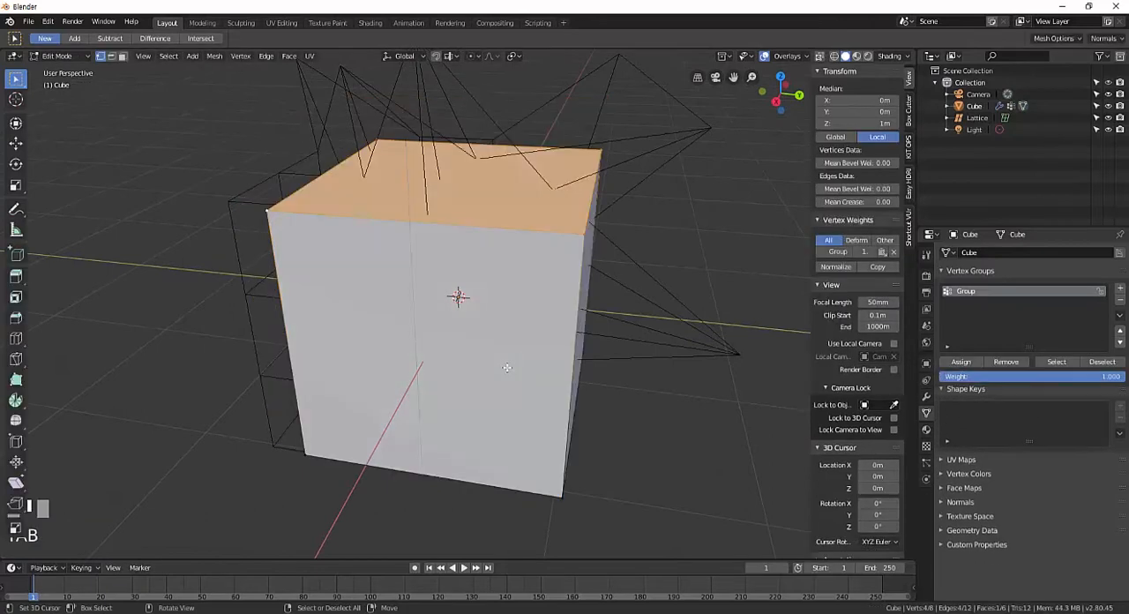
pyautogui.press('a')
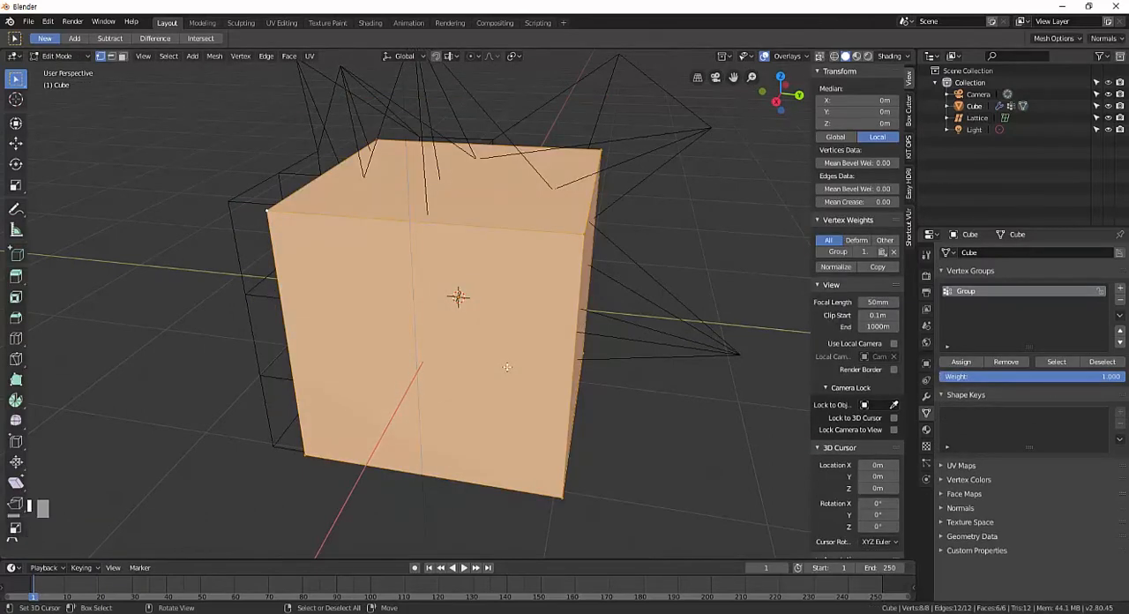
pyautogui.rightClick(506, 367)
pyautogui.moveTo(105, 487)
pyautogui.mouseDown(button='middle')
pyautogui.moveTo(121, 476)
pyautogui.moveTo(99, 479)
pyautogui.mouseUp(button='middle')
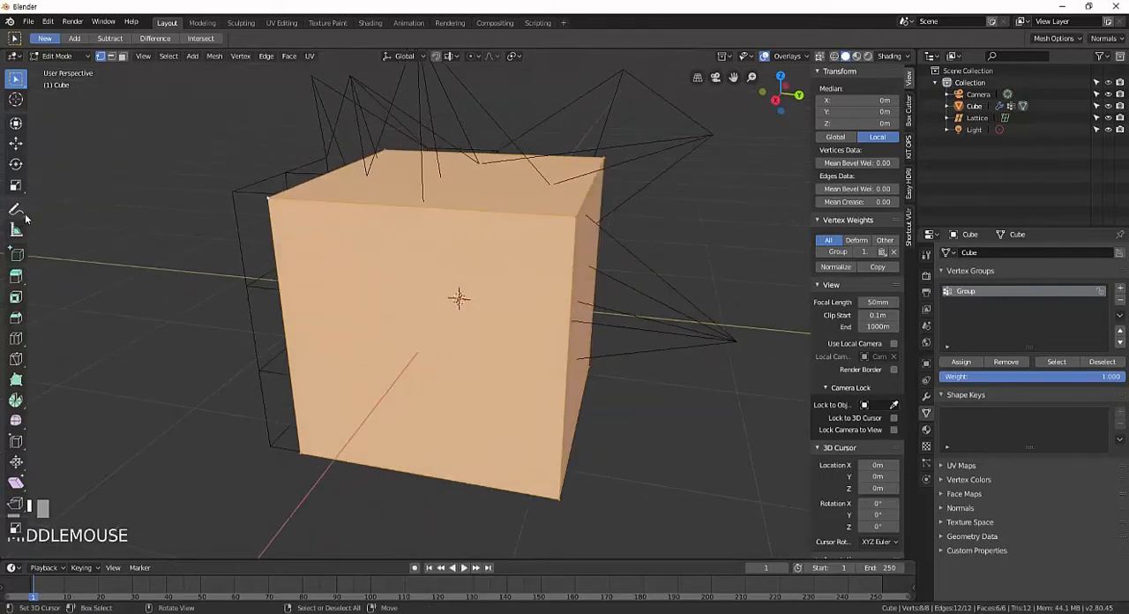
pyautogui.moveTo(140, 466); pyautogui.dragTo(300, 370, button='middle')
pyautogui.rightClick(329, 357)
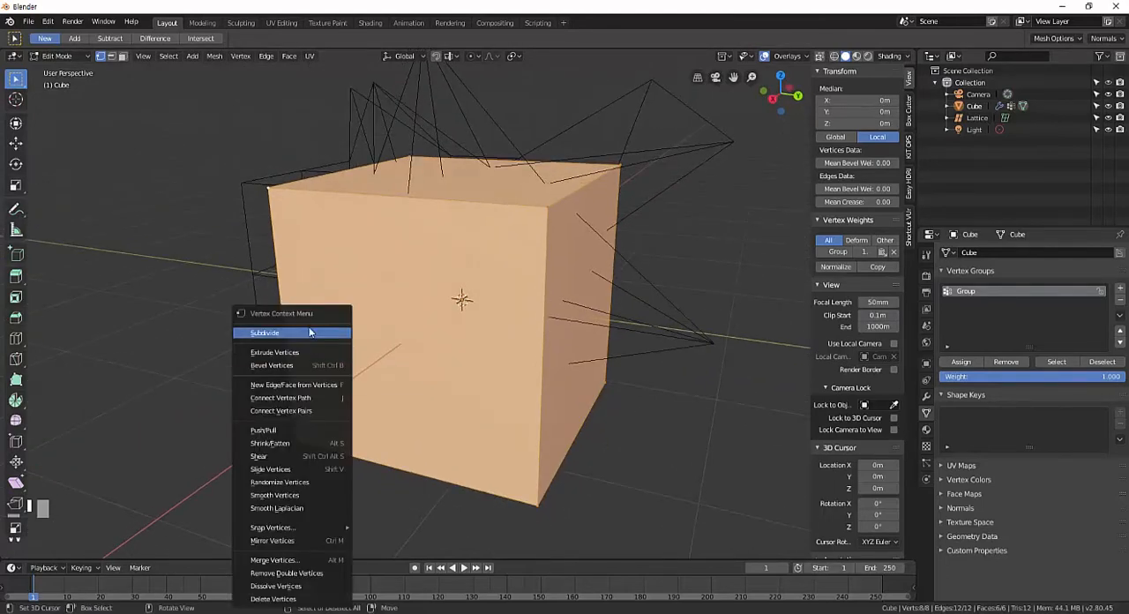
pyautogui.click(292, 334)
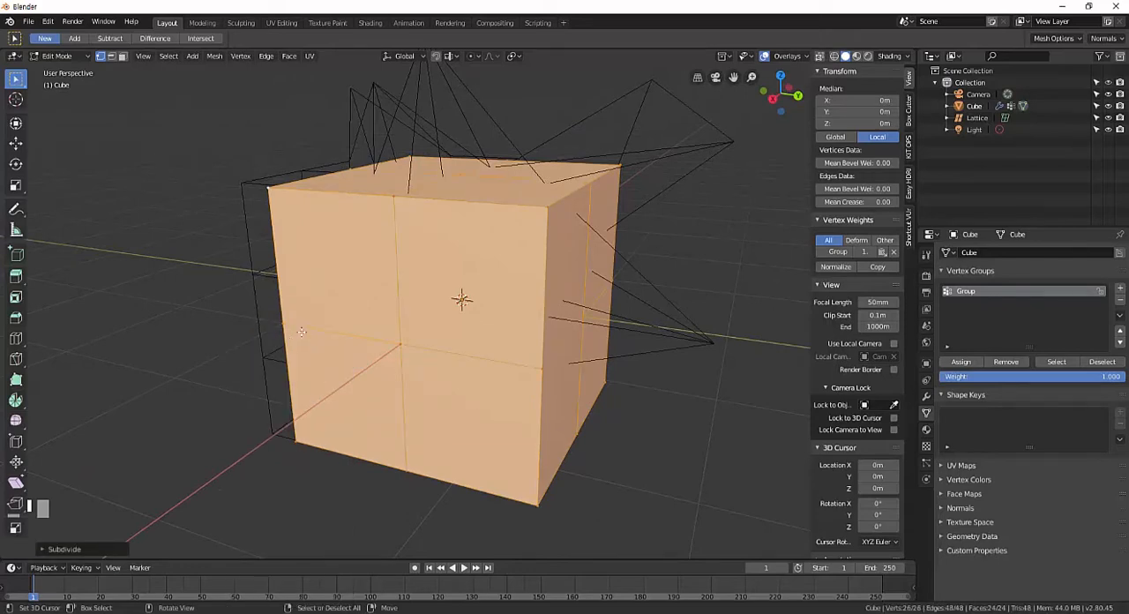
# Subdivide the whole cube mesh four more times and return to Object Mode.
pyautogui.rightClick(301, 330)
pyautogui.click(301, 332)
pyautogui.rightClick(300, 332)
pyautogui.click(301, 332)
pyautogui.rightClick(299, 333)
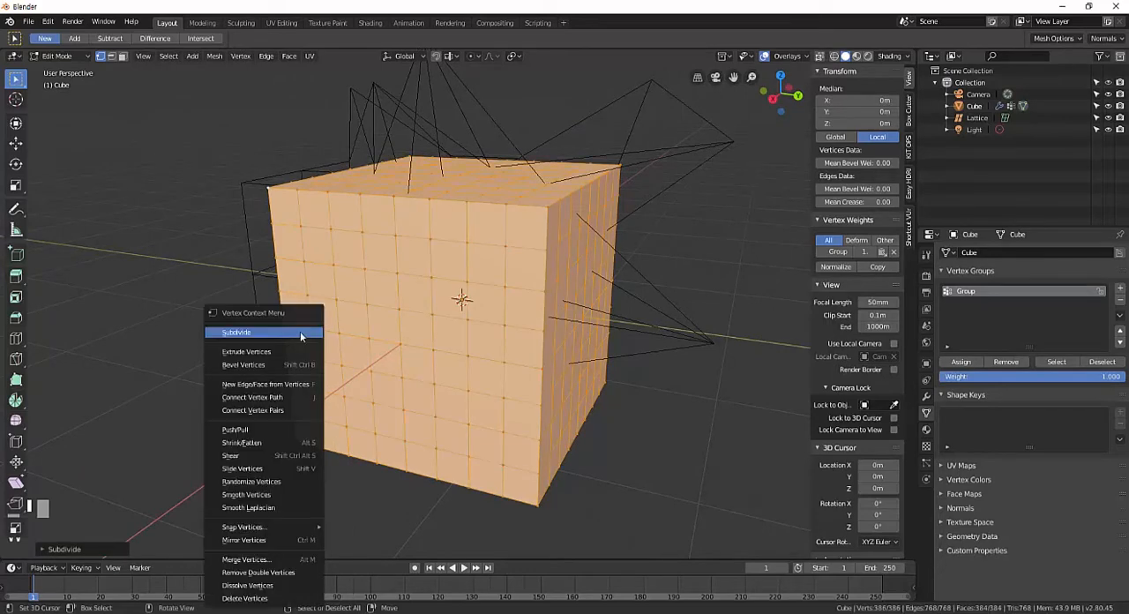
pyautogui.click(300, 331)
pyautogui.rightClick(299, 331)
pyautogui.click(300, 331)
pyautogui.moveTo(401, 328); pyautogui.dragTo(546, 332, button='middle')
pyautogui.press('Tab')
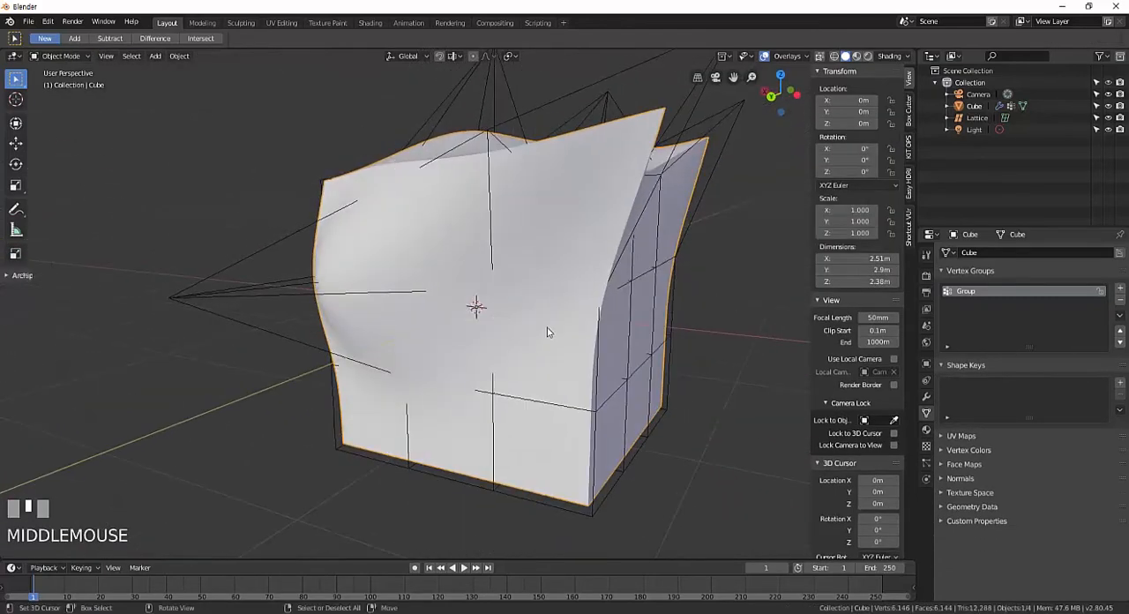
# Enter the lattice's Edit Mode and pull points on one side face outward so the cube bulges.
pyautogui.rightClick(639, 308)
pyautogui.moveTo(659, 279); pyautogui.dragTo(624, 316, button='middle')
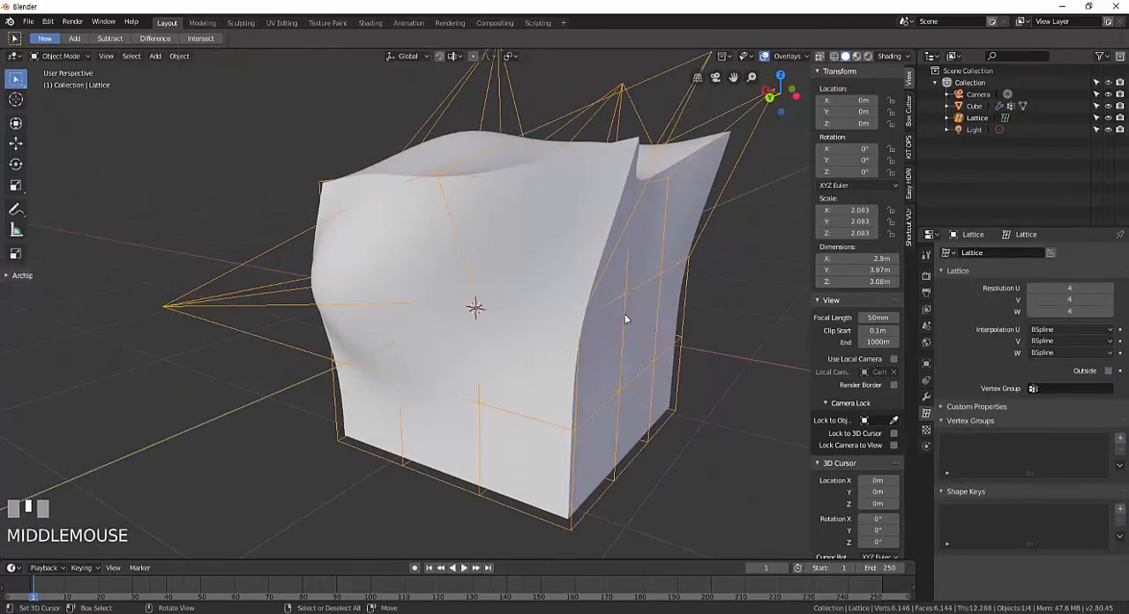
pyautogui.press('Tab')
pyautogui.moveTo(663, 278); pyautogui.dragTo(612, 316, button='middle')
pyautogui.press('g')
pyautogui.click(564, 275)
pyautogui.moveTo(564, 275); pyautogui.dragTo(596, 325, button='middle')
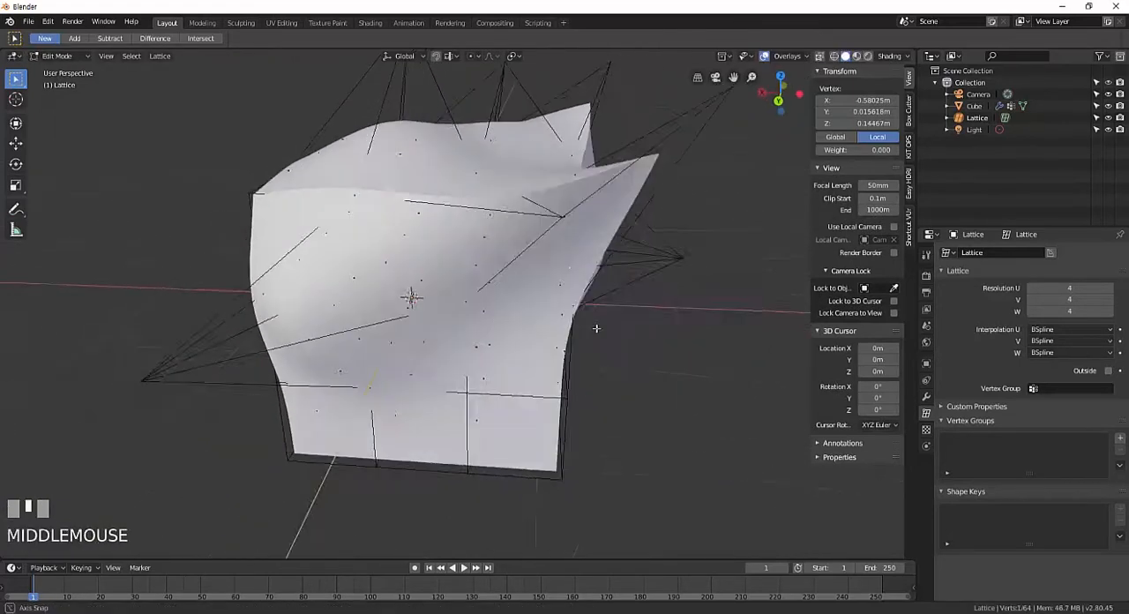
pyautogui.press('g')
pyautogui.click(794, 398)
# Pull two lower points on the same side of the lattice outward.
pyautogui.moveTo(624, 373); pyautogui.dragTo(593, 403, button='middle')
pyautogui.rightClick(608, 404)
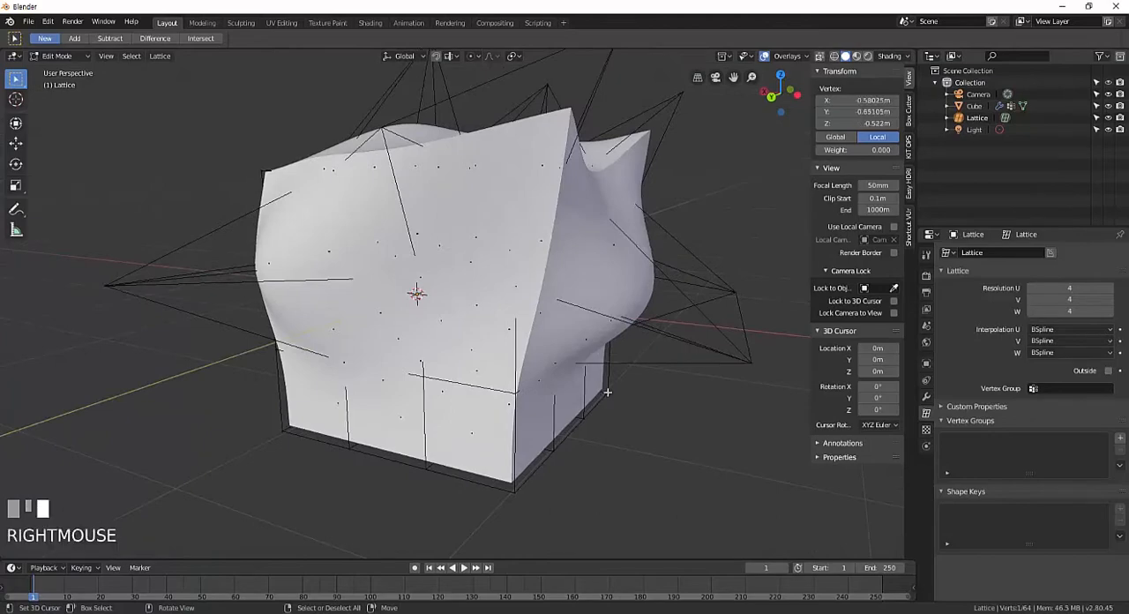
pyautogui.press('g')
pyautogui.click(731, 416)
pyautogui.rightClick(549, 450)
pyautogui.press('g')
pyautogui.click(702, 520)
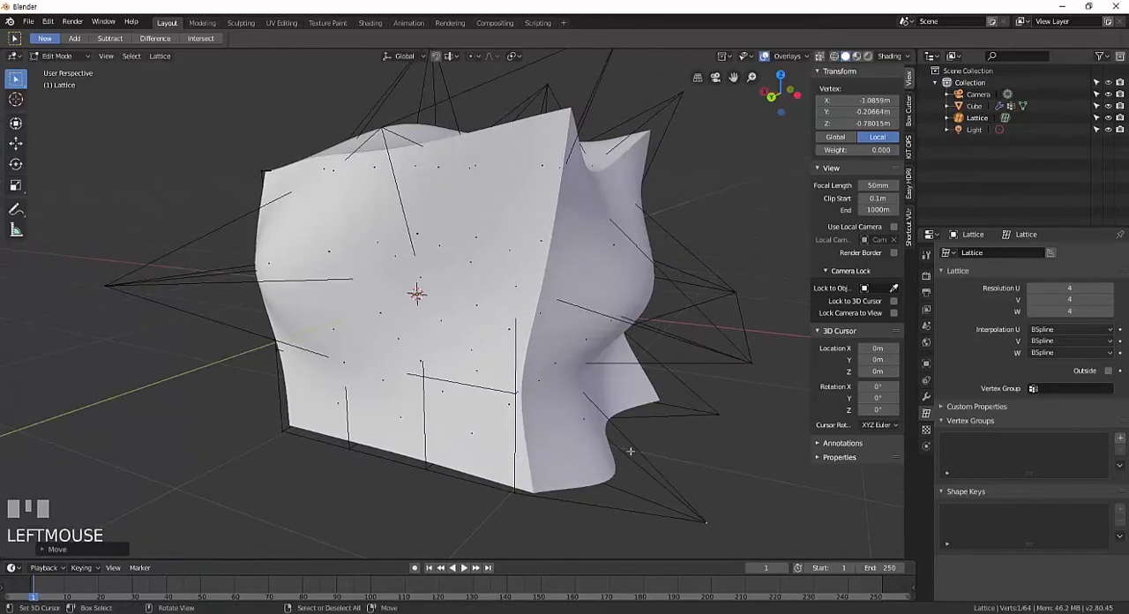
# Pull a bottom-edge point of the adjacent lattice face downward.
pyautogui.moveTo(627, 449); pyautogui.dragTo(477, 376, button='middle')
pyautogui.rightClick(404, 458)
pyautogui.press('g')
pyautogui.click(305, 530)
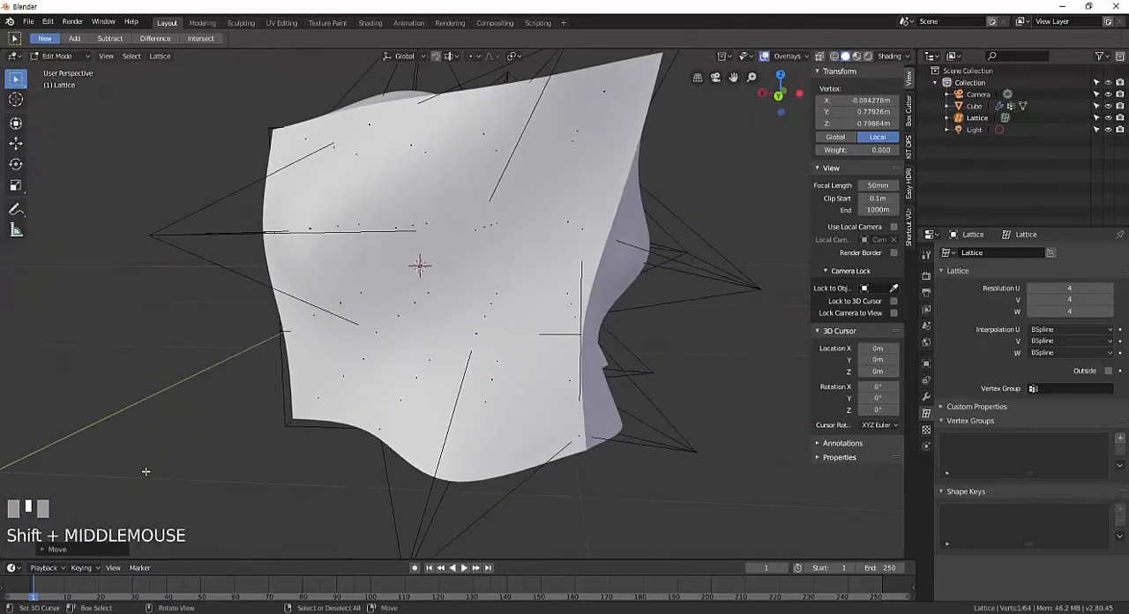
# Isolate the lattice in local view and examine the points inside its grid.
pyautogui.press('KP_Divide')
pyautogui.moveTo(416, 403); pyautogui.dragTo(410, 452, button='middle')
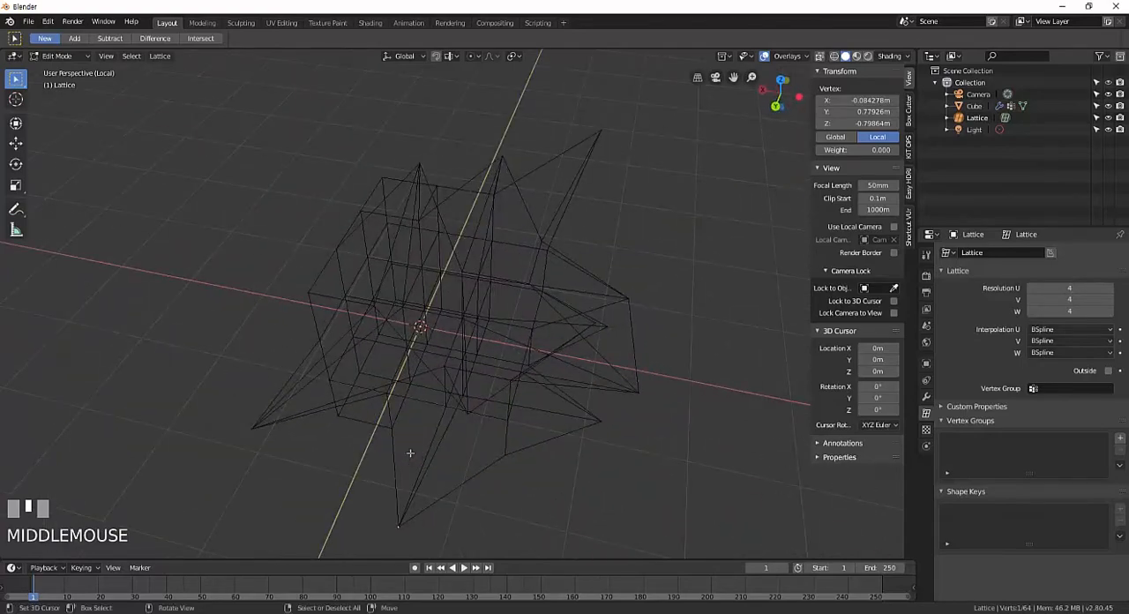
pyautogui.moveTo(395, 381); pyautogui.dragTo(305, 365, button='middle')
pyautogui.rightClick(368, 321)
pyautogui.scroll(-3, 449, 355)
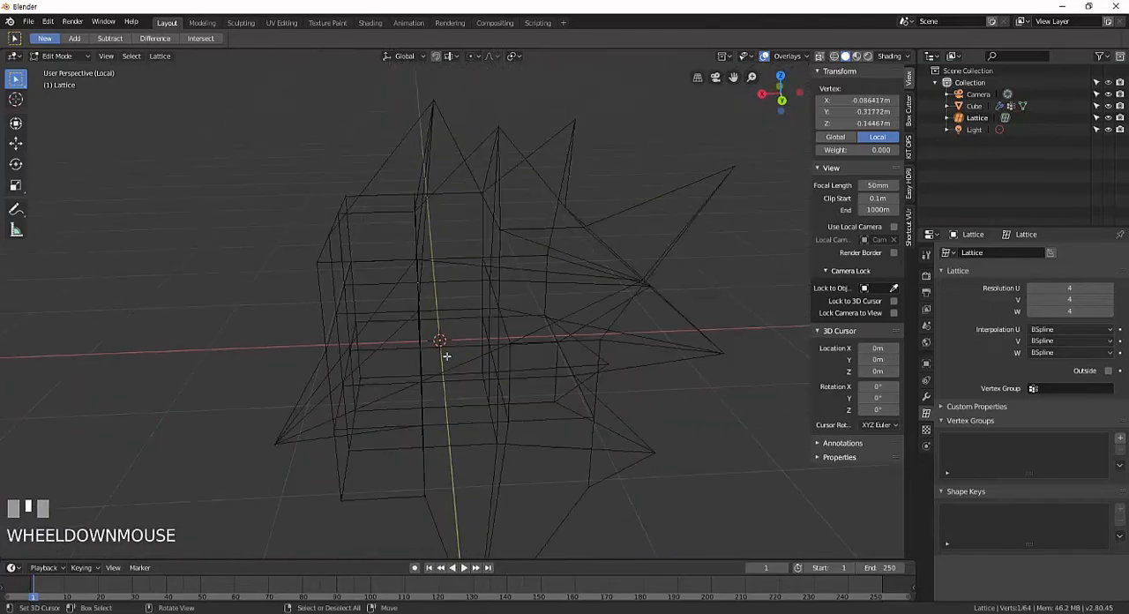
pyautogui.moveTo(449, 355); pyautogui.dragTo(529, 344, button='middle')
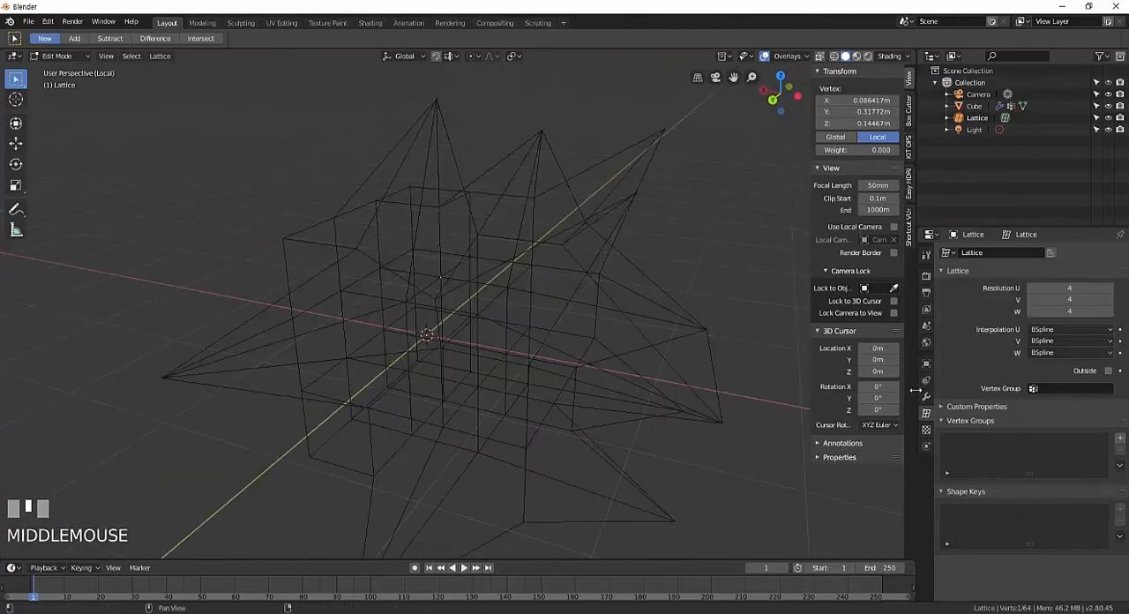
# Enable the lattice's Outside option and check which interior points can still be selected.
pyautogui.click(1109, 370)
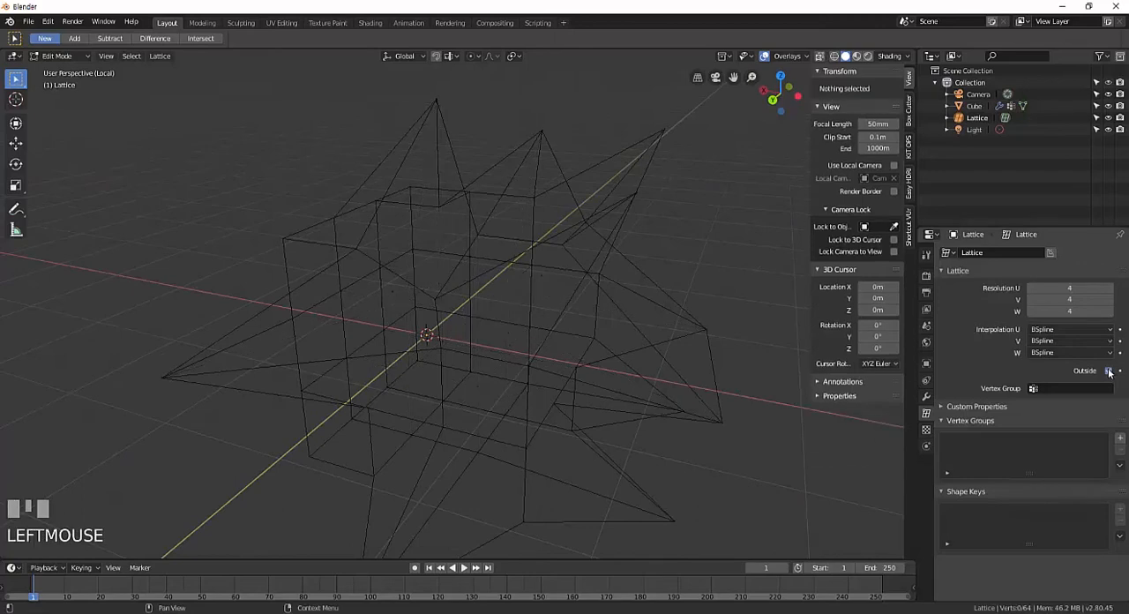
pyautogui.moveTo(579, 416); pyautogui.dragTo(629, 398, button='middle')
pyautogui.scroll(2, 629, 398)
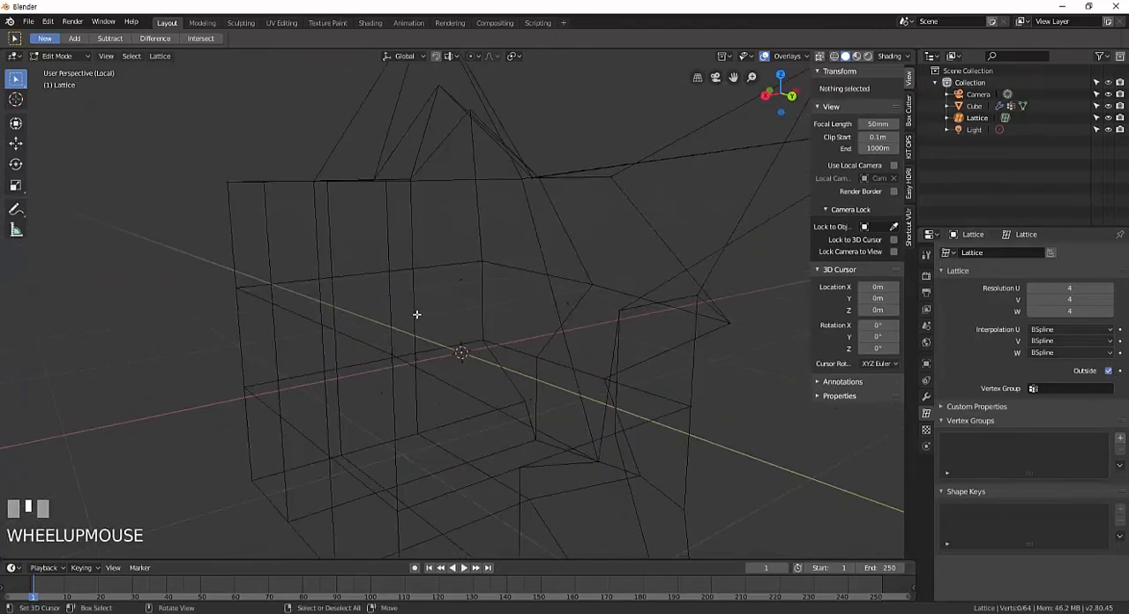
pyautogui.moveTo(597, 374); pyautogui.dragTo(535, 367, button='middle')
pyautogui.scroll(-3, 526, 378)
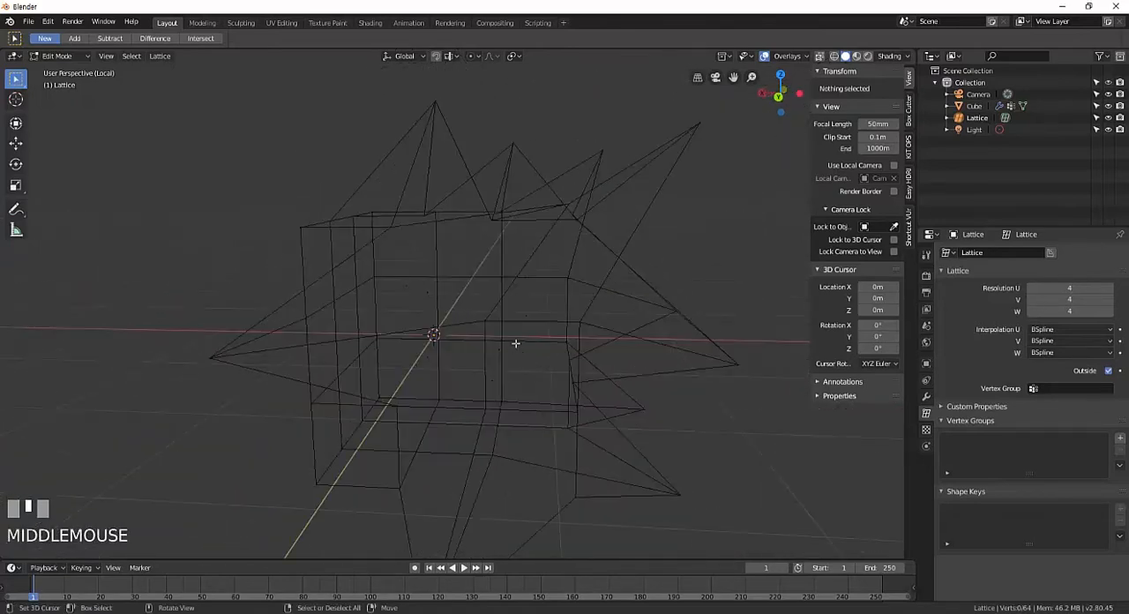
pyautogui.rightClick(427, 294)
pyautogui.moveTo(441, 324)
pyautogui.mouseDown(button='middle')
pyautogui.moveTo(483, 349)
pyautogui.moveTo(537, 350)
pyautogui.moveTo(478, 341)
pyautogui.mouseUp(button='middle')
pyautogui.rightClick(485, 347)
pyautogui.rightClick(461, 340)
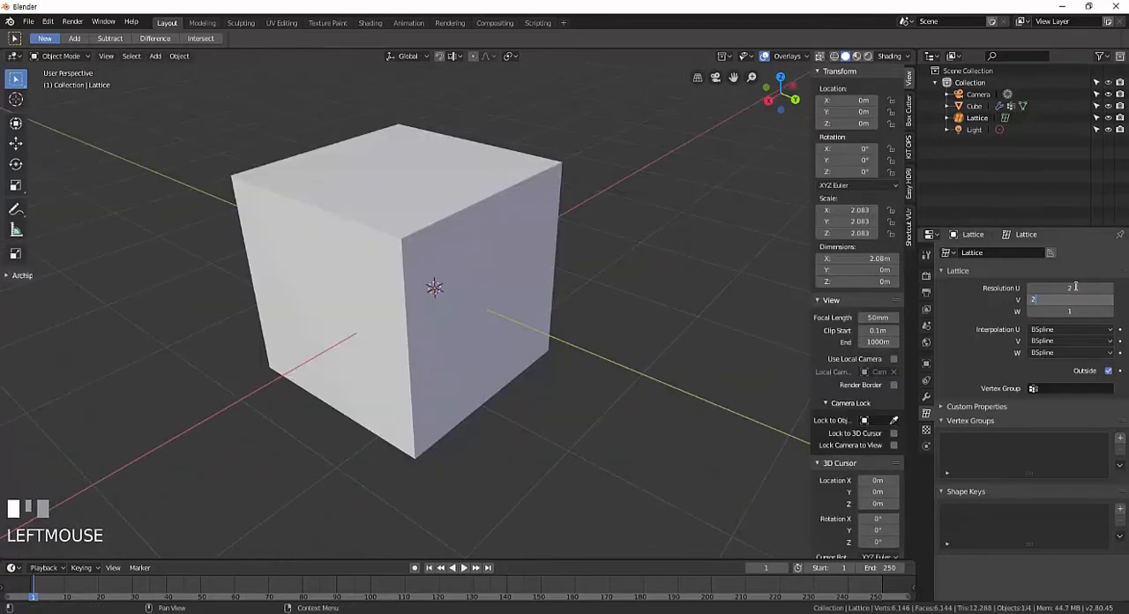
# Return to Object Mode outside local view and set the lattice's Resolution U, V and W to 2.
pyautogui.press('Tab')
pyautogui.write('2')
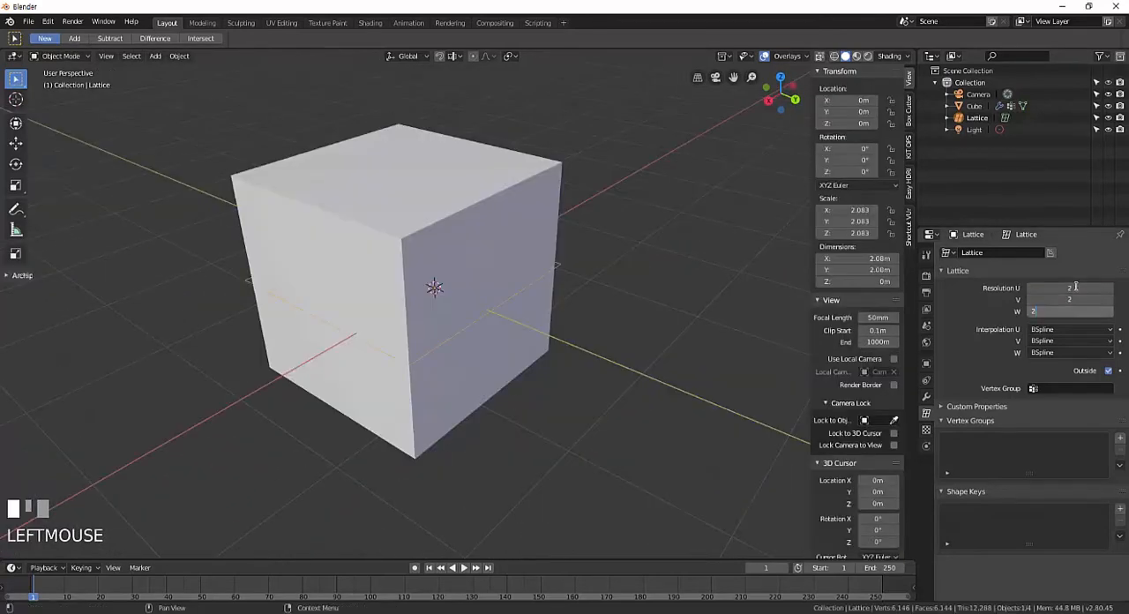
pyautogui.press('Return')
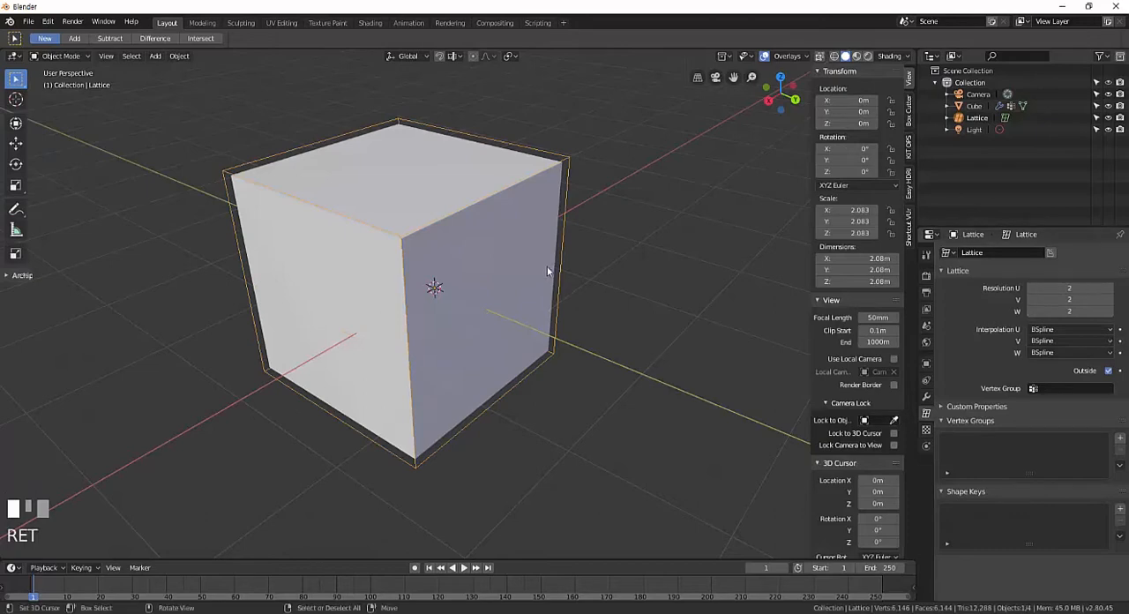
pyautogui.moveTo(548, 267); pyautogui.dragTo(552, 297, button='middle')
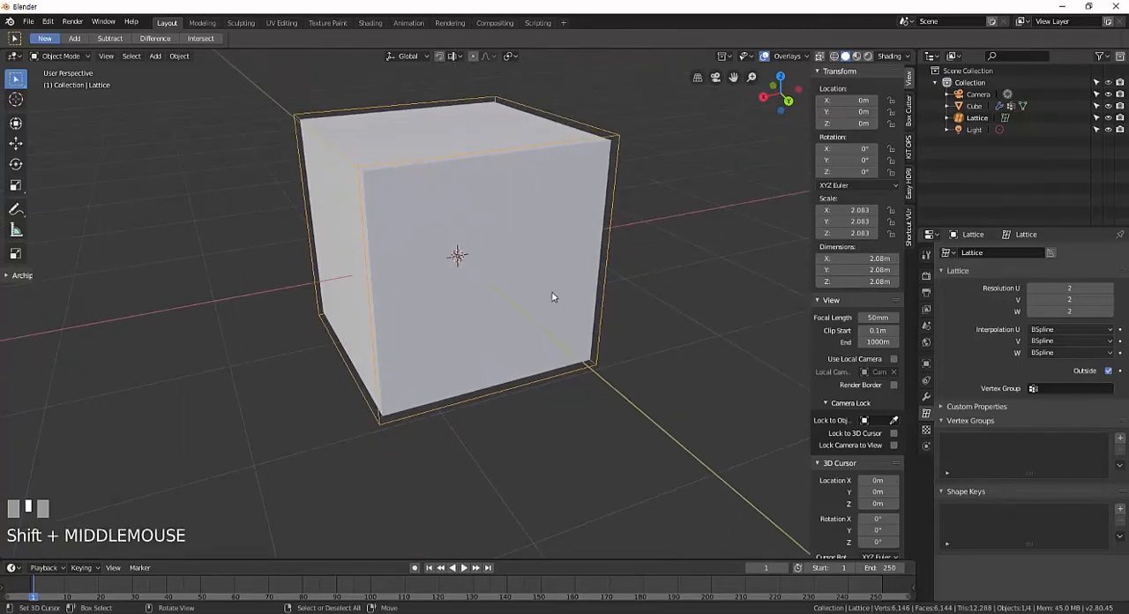
pyautogui.moveTo(552, 297)
pyautogui.mouseDown(button='middle')
pyautogui.moveTo(585, 277)
pyautogui.moveTo(654, 269)
pyautogui.moveTo(408, 277)
pyautogui.moveTo(551, 276)
pyautogui.moveTo(532, 291)
pyautogui.moveTo(573, 300)
pyautogui.mouseUp(button='middle')
pyautogui.scroll(-2, 491, 276)
pyautogui.press('Tab')
# Set the lattice's Resolution U, V and W to 4 with Outside enabled.
pyautogui.press('Tab')
pyautogui.scroll(3, 529, 287)
pyautogui.click(1069, 288)
pyautogui.write('4')
pyautogui.press('Tab')
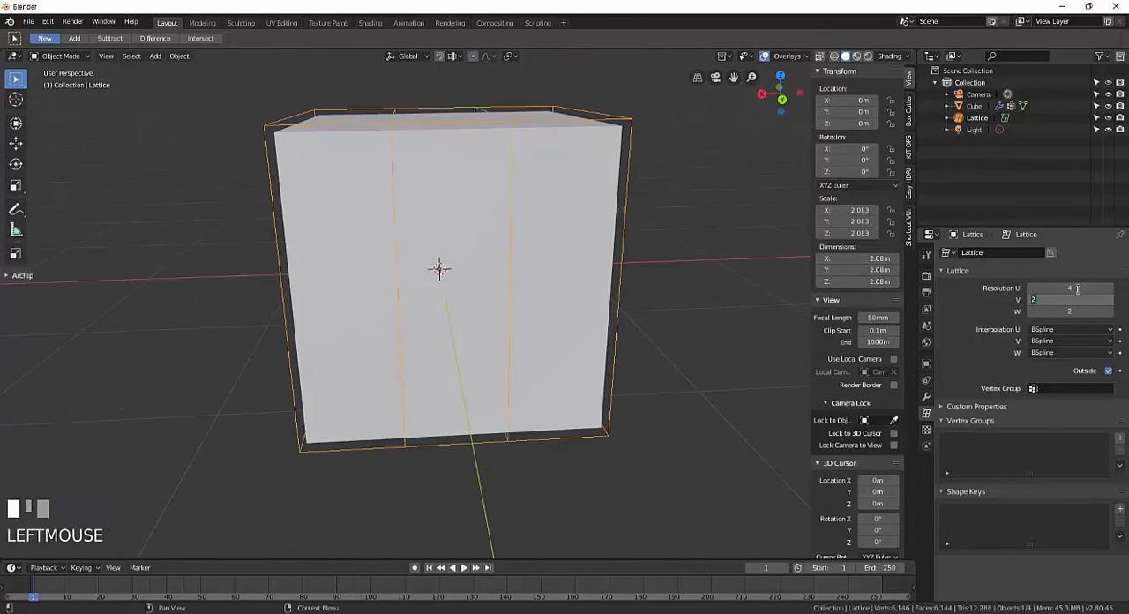
pyautogui.write('4')
pyautogui.press('Tab')
pyautogui.write('4')
pyautogui.press('Return')
# Isolate the lattice in local view and set its Resolution U, V and W to 2.
pyautogui.moveTo(537, 332); pyautogui.dragTo(494, 308, button='middle')
pyautogui.press('KP_Divide')
pyautogui.scroll(-3, 509, 313)
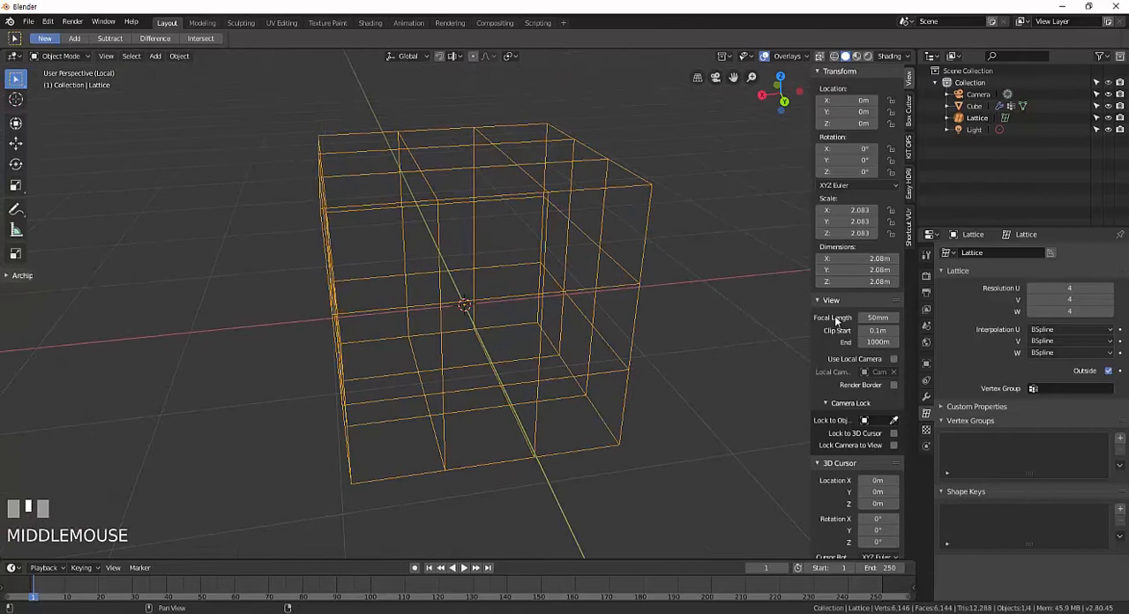
pyautogui.click(1065, 288)
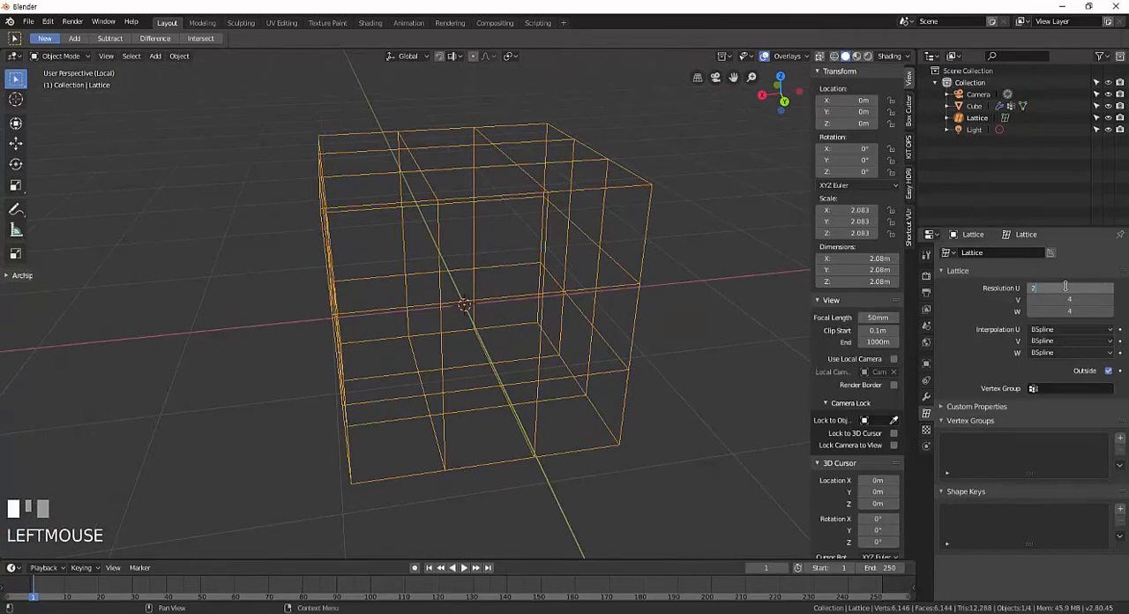
pyautogui.write('2')
pyautogui.press('Return')
# Set the lattice's Resolution U, V and W to 4.
pyautogui.click(1065, 286)
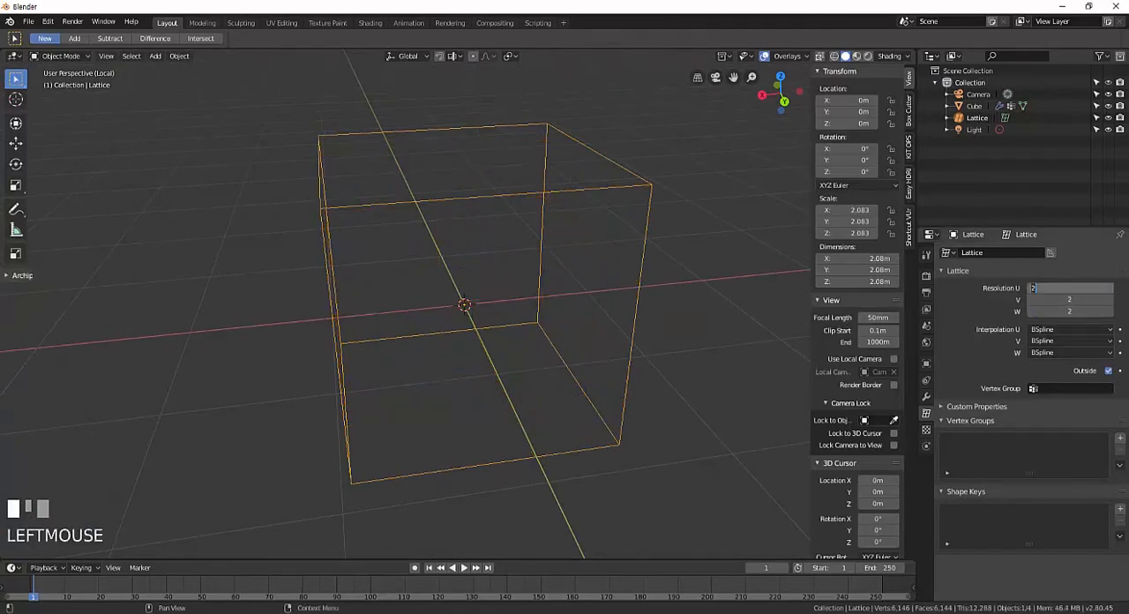
pyautogui.write('4')
pyautogui.press('Tab')
pyautogui.write('4')
pyautogui.press('Tab')
pyautogui.write('4')
pyautogui.press('Return')
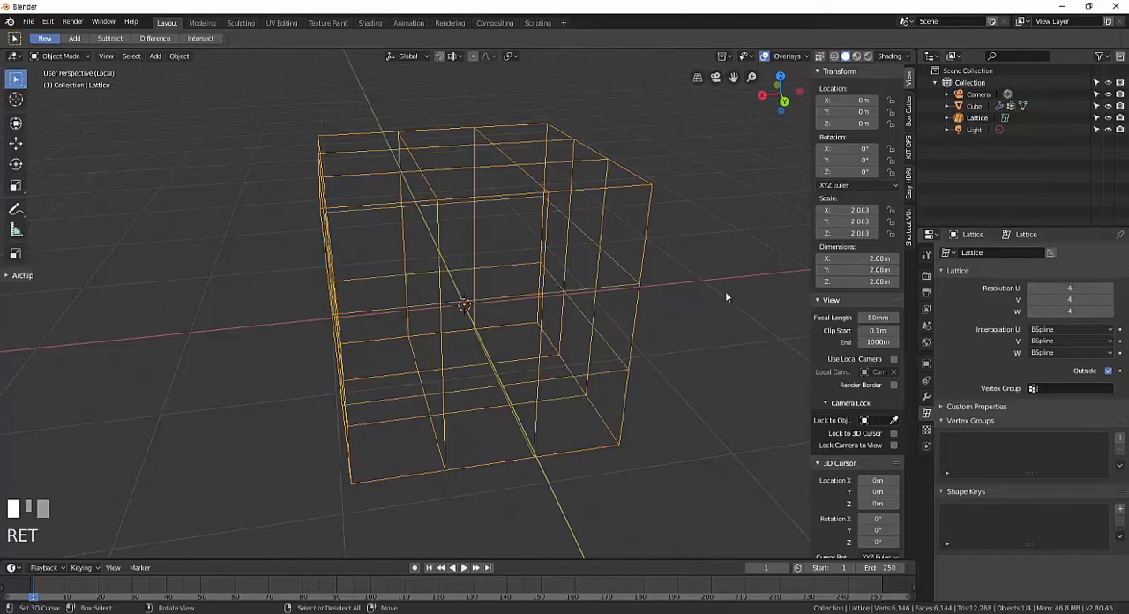
# Disable the lattice's Outside option and inspect the grid lines running through its interior.
pyautogui.moveTo(725, 297); pyautogui.dragTo(544, 267, button='middle')
pyautogui.scroll(4, 617, 309)
pyautogui.click(1108, 372)
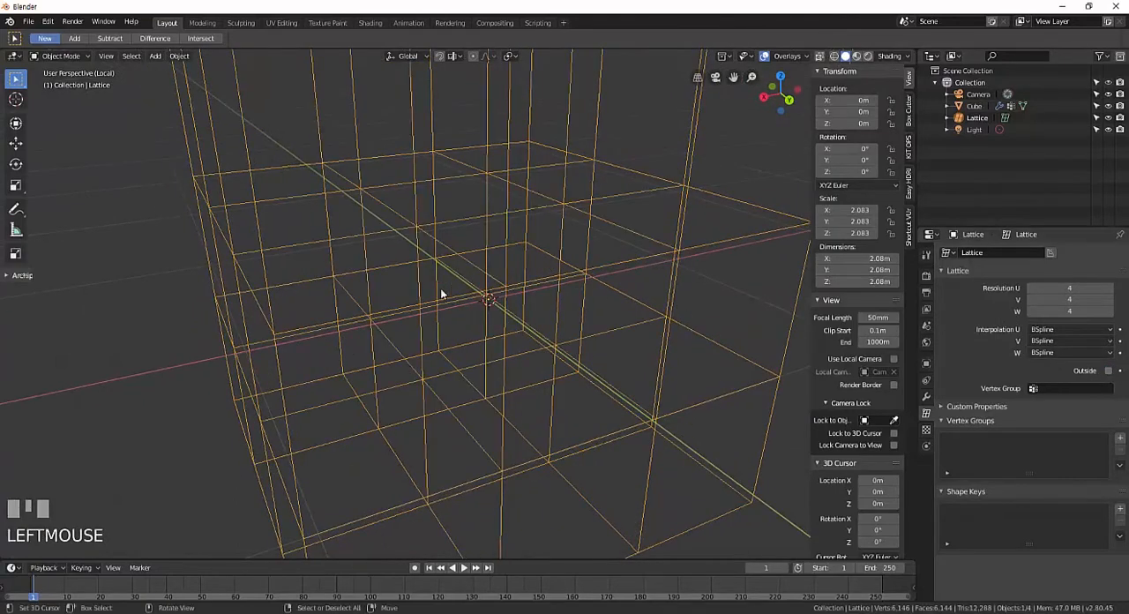
pyautogui.moveTo(439, 288); pyautogui.dragTo(474, 289, button='middle')
pyautogui.scroll(-3, 474, 289)
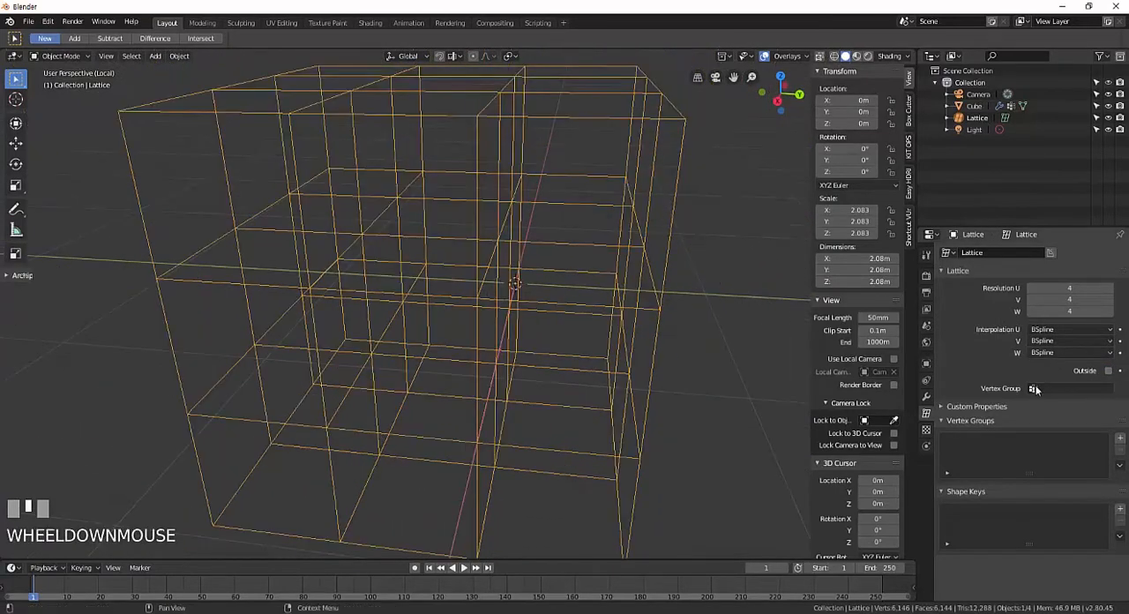
# Turn the lattice's Outside option back on, inspect the hollow cage, and leave local view.
pyautogui.click(1108, 371)
pyautogui.moveTo(476, 331)
pyautogui.mouseDown(button='middle')
pyautogui.moveTo(518, 319)
pyautogui.moveTo(567, 335)
pyautogui.moveTo(465, 326)
pyautogui.mouseUp(button='middle')
pyautogui.scroll(-3, 466, 338)
pyautogui.scroll(3, 523, 320)
pyautogui.moveTo(542, 317); pyautogui.dragTo(508, 307, button='middle')
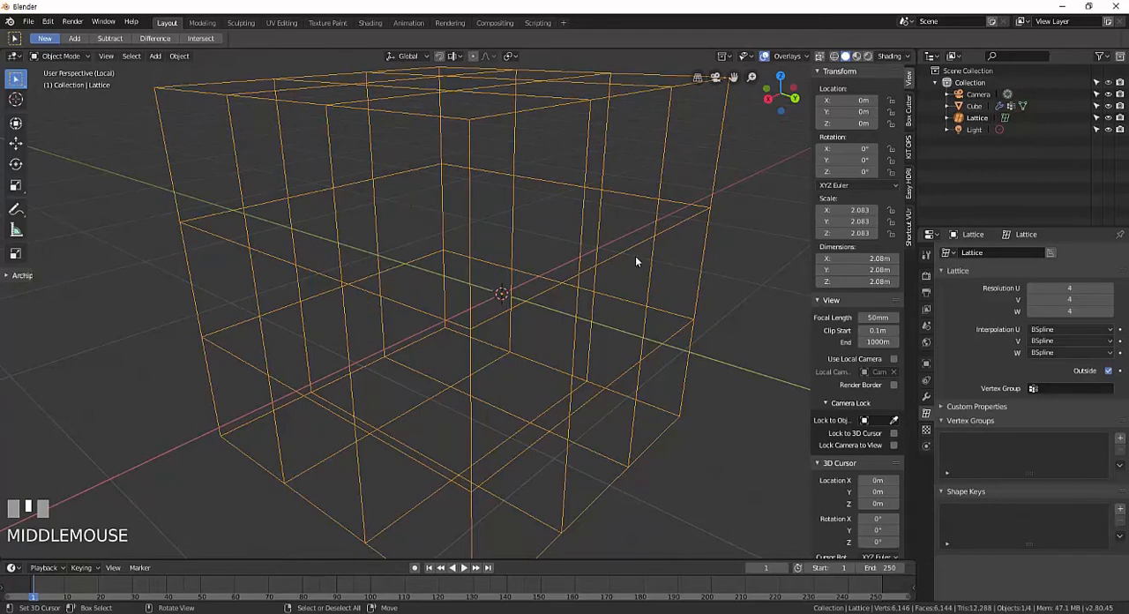
pyautogui.scroll(-4, 541, 298)
pyautogui.moveTo(577, 309); pyautogui.dragTo(549, 310, button='middle')
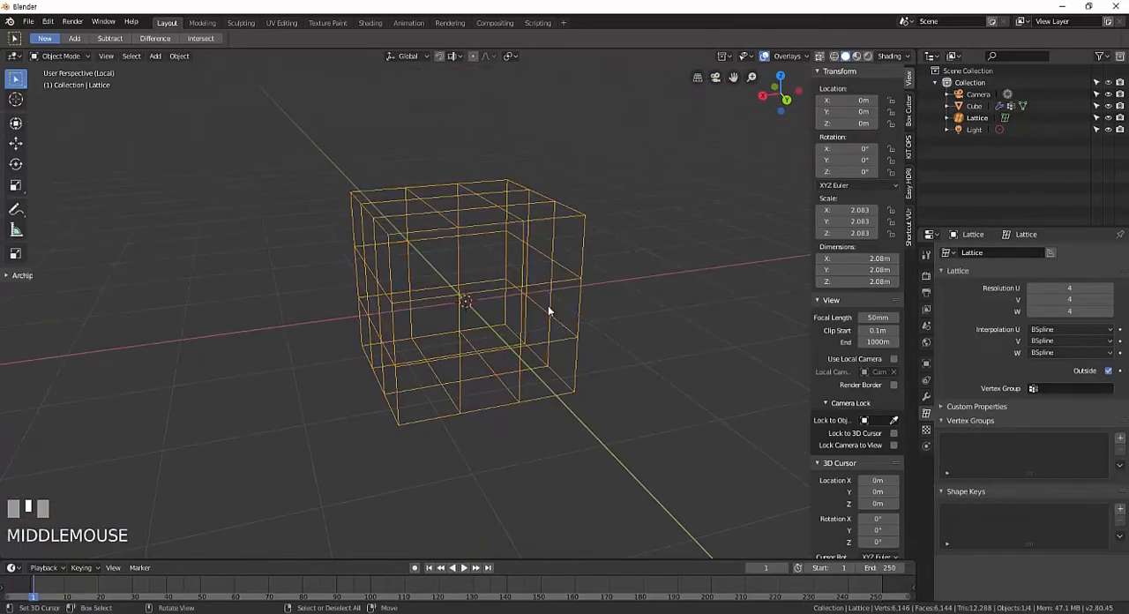
pyautogui.scroll(3, 548, 311)
pyautogui.press('KP_Divide')
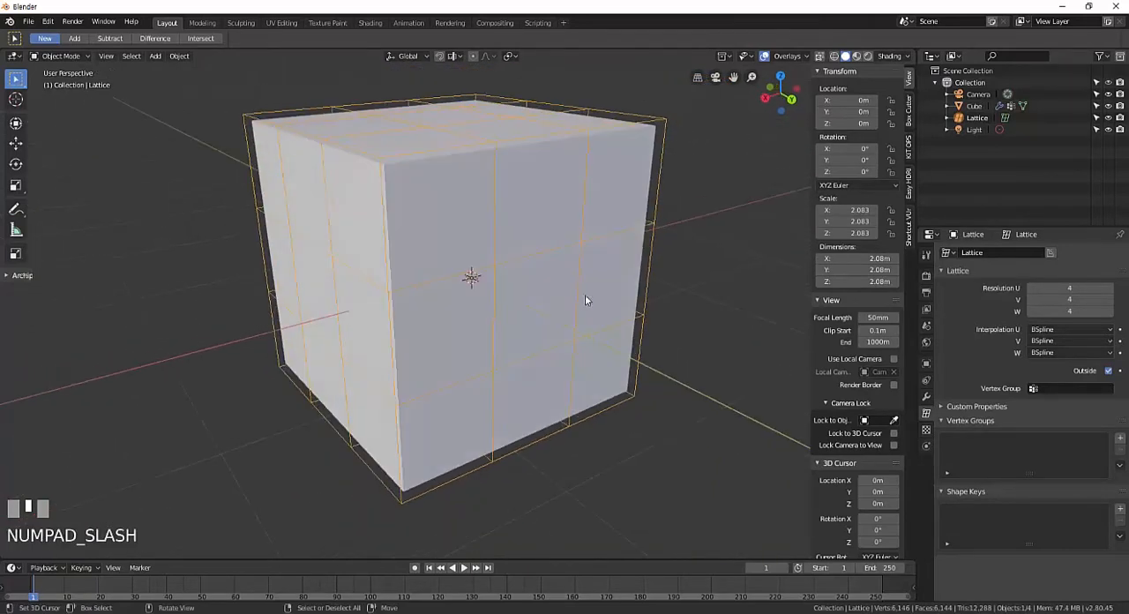
pyautogui.moveTo(567, 297); pyautogui.dragTo(901, 314, button='middle')
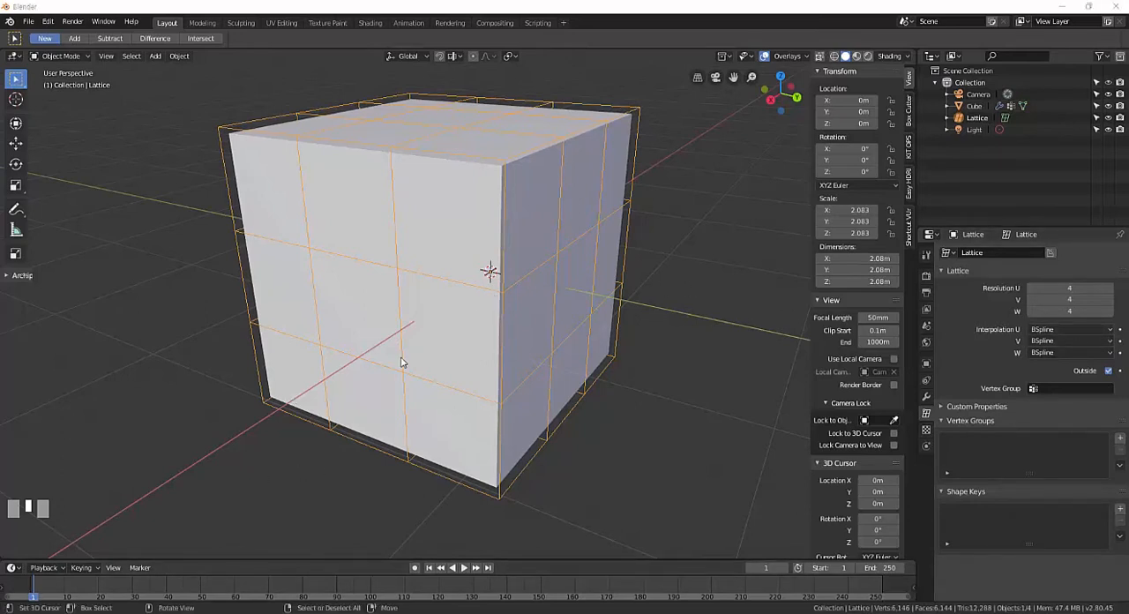
pyautogui.click(1088, 329)
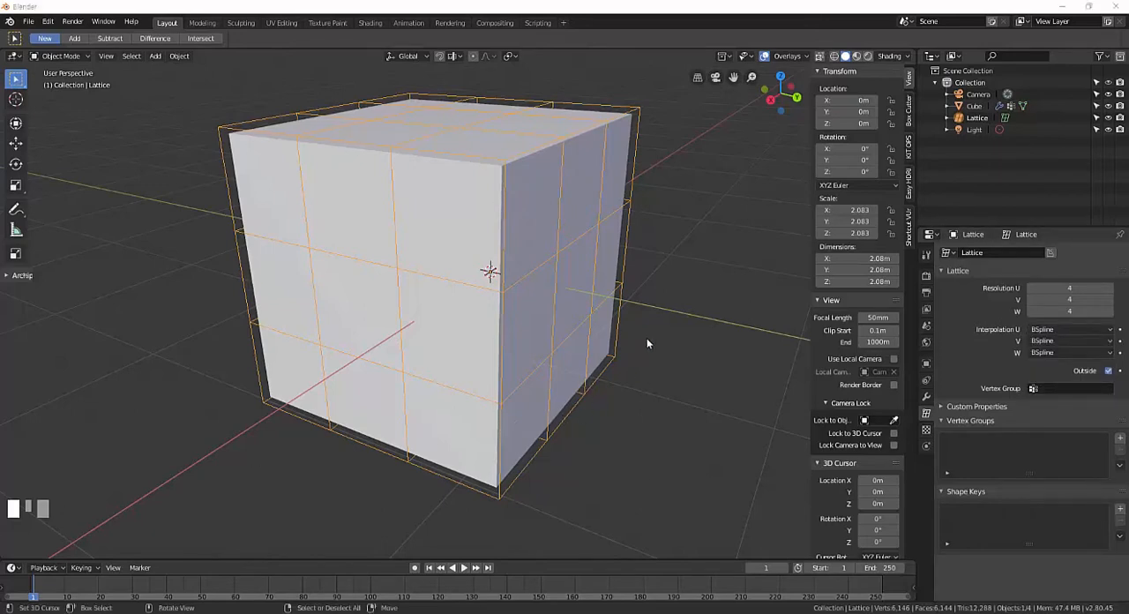
pyautogui.moveTo(617, 361); pyautogui.dragTo(617, 371, button='middle')
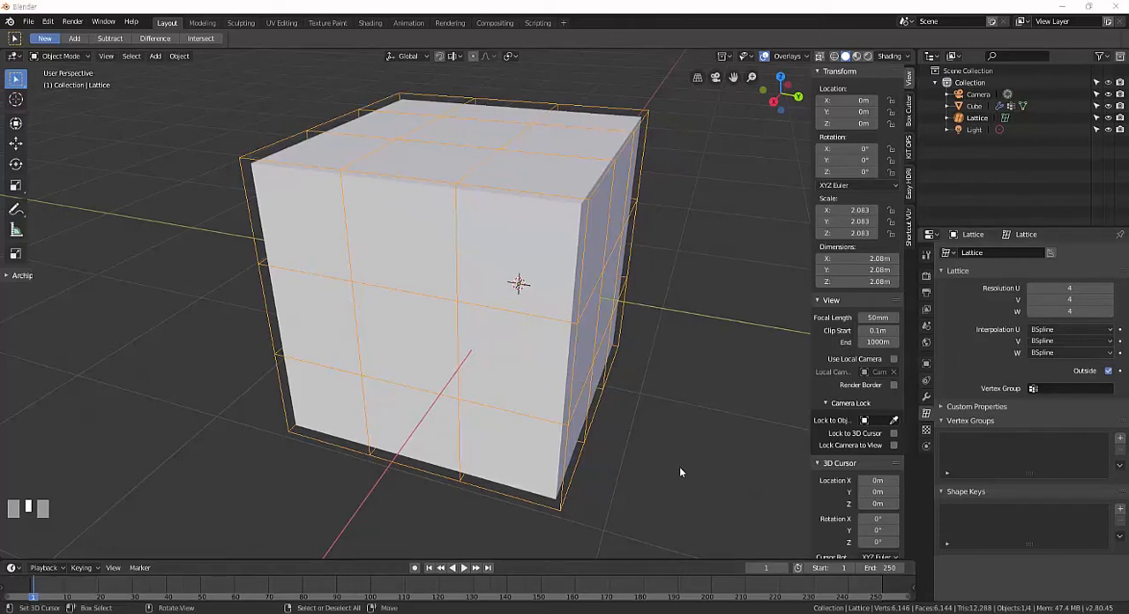
pyautogui.moveTo(648, 479); pyautogui.dragTo(665, 477, button='middle')
pyautogui.moveTo(718, 438)
pyautogui.mouseDown(button='middle')
pyautogui.moveTo(677, 444)
pyautogui.moveTo(732, 446)
pyautogui.mouseUp(button='middle')
pyautogui.click(1098, 330)
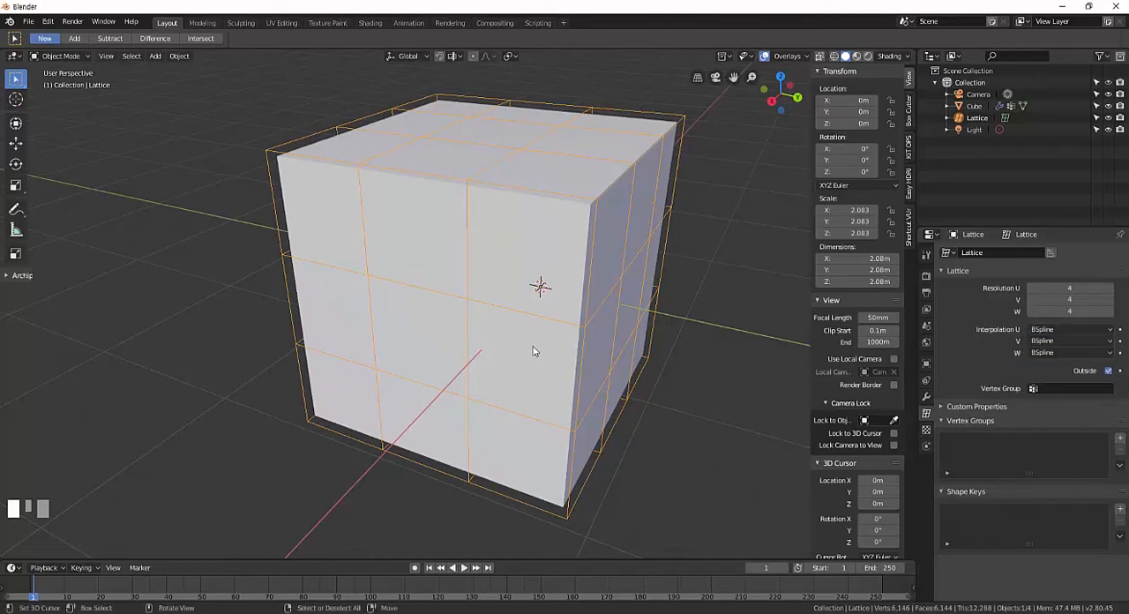
# Enter Edit Mode on the lattice and pull two middle points of its top layer upward.
pyautogui.moveTo(534, 348); pyautogui.dragTo(569, 347, button='middle')
pyautogui.scroll(-3, 587, 356)
pyautogui.scroll(3, 569, 347)
pyautogui.press('Tab')
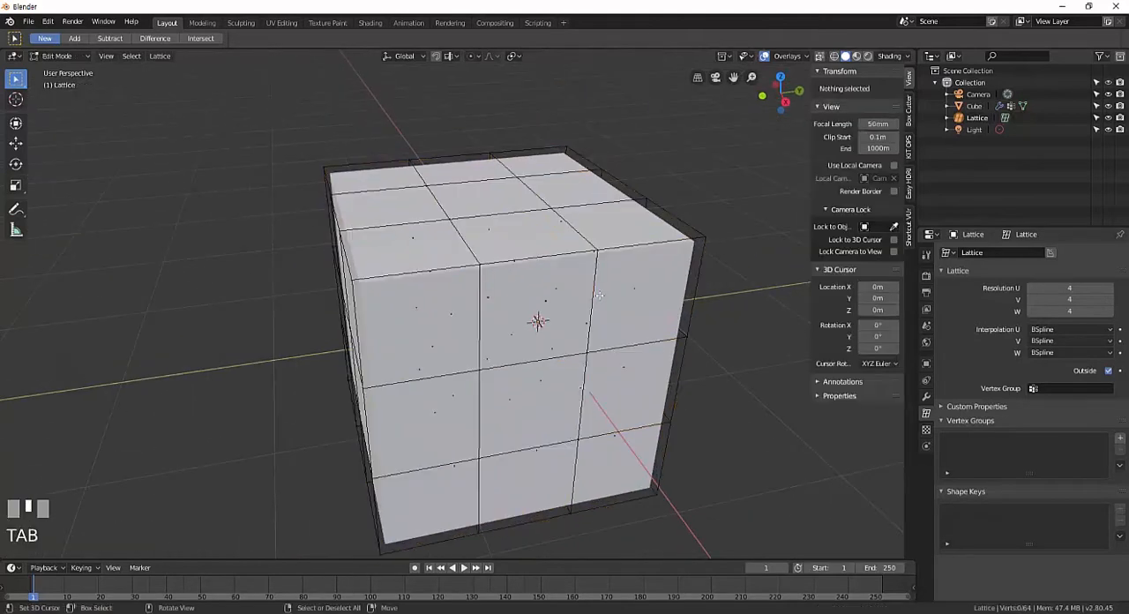
pyautogui.moveTo(594, 301); pyautogui.dragTo(473, 201, button='middle')
pyautogui.rightClick(462, 223)
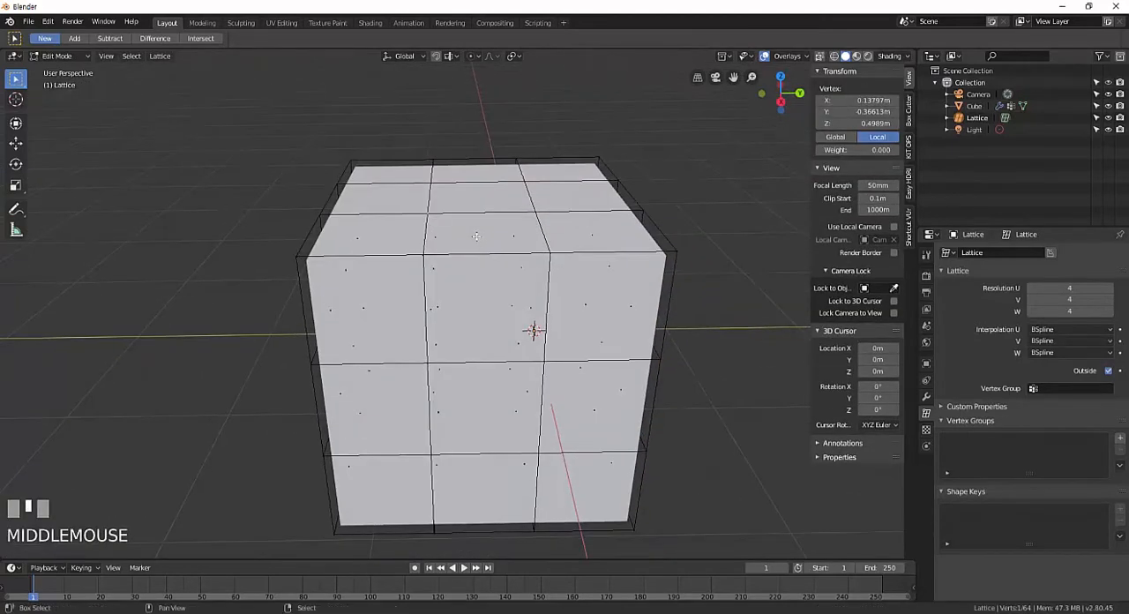
pyautogui.press('g')
pyautogui.click(529, 210)
pyautogui.rightClick(531, 210)
pyautogui.press('g')
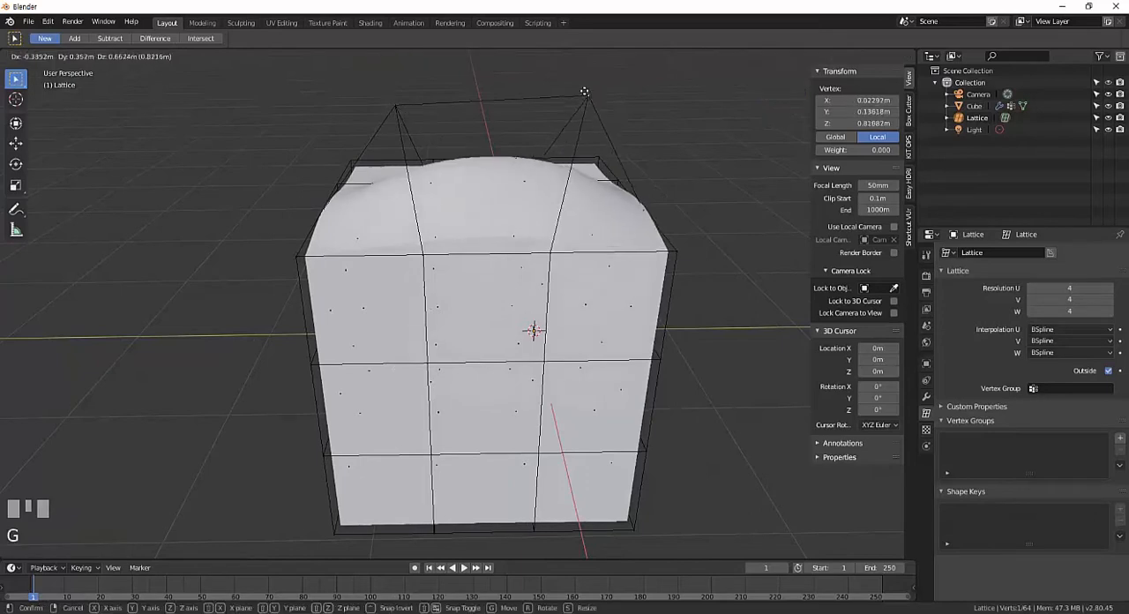
pyautogui.click(584, 90)
# Pull a top corner point of the lattice outward and move the two middle points of the adjoining top edge down.
pyautogui.rightClick(671, 260)
pyautogui.press('g')
pyautogui.click(756, 225)
pyautogui.rightClick(552, 277)
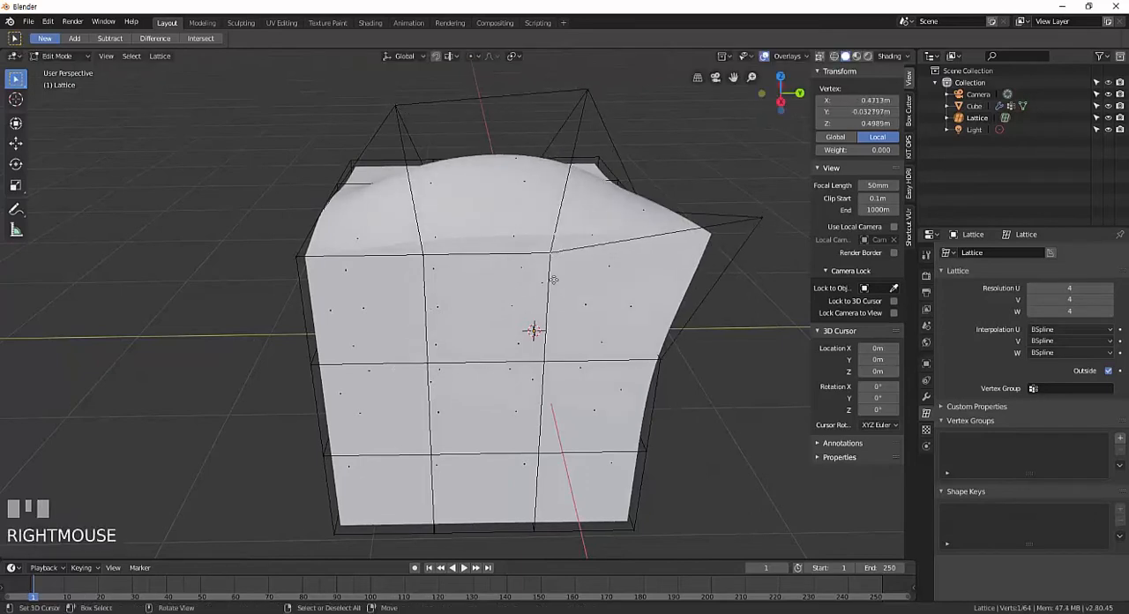
pyautogui.press('g')
pyautogui.click(556, 356)
pyautogui.rightClick(423, 272)
pyautogui.press('g')
pyautogui.click(394, 356)
# Pull three more points of the lattice's top layer upward and outward to deform the cube further.
pyautogui.moveTo(497, 302); pyautogui.dragTo(583, 205, button='middle')
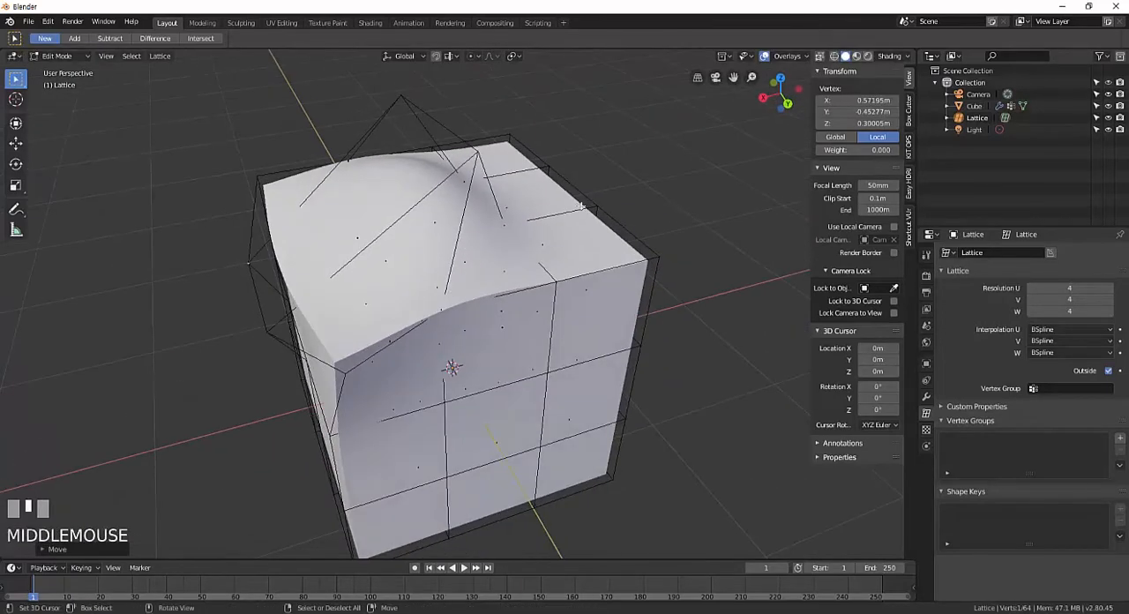
pyautogui.rightClick(597, 203)
pyautogui.press('g')
pyautogui.click(612, 110)
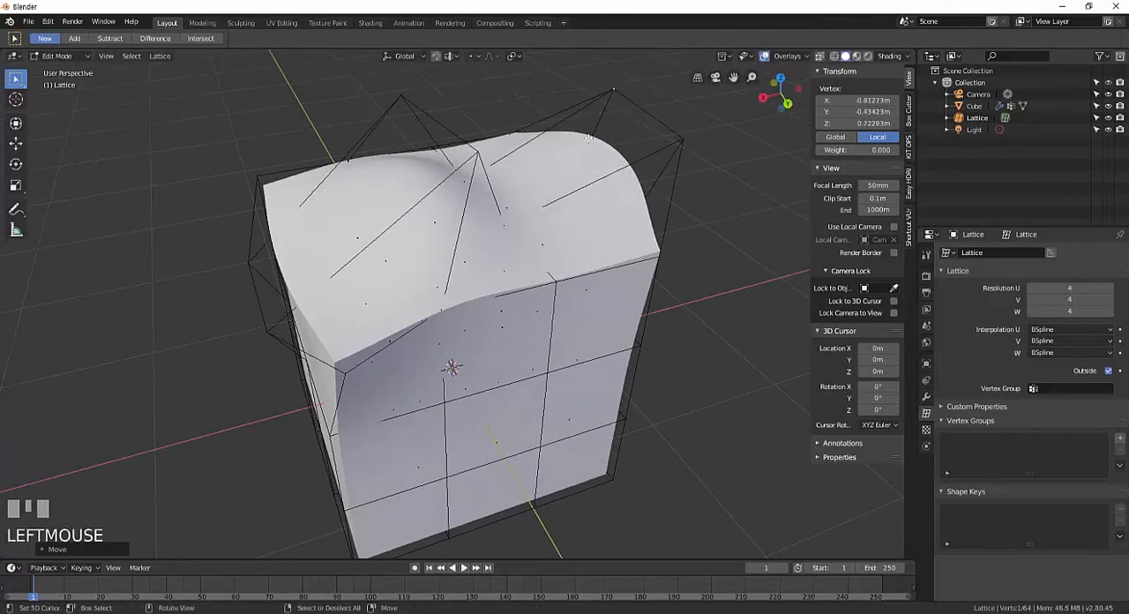
pyautogui.moveTo(465, 301); pyautogui.dragTo(448, 258, button='middle')
pyautogui.rightClick(511, 210)
pyautogui.press('g')
pyautogui.click(563, 161)
pyautogui.moveTo(447, 221); pyautogui.dragTo(567, 238, button='middle')
pyautogui.rightClick(423, 178)
pyautogui.press('g')
pyautogui.click(254, 67)
# Set the lattice's Interpolation U to Linear and inspect the deformed cube.
pyautogui.moveTo(654, 327); pyautogui.dragTo(596, 320, button='middle')
pyautogui.keyDown('shift'); pyautogui.moveTo(597, 319); pyautogui.dragTo(625, 377, button='middle'); pyautogui.keyUp('shift')
pyautogui.scroll(3, 609, 362)
pyautogui.scroll(-2, 610, 362)
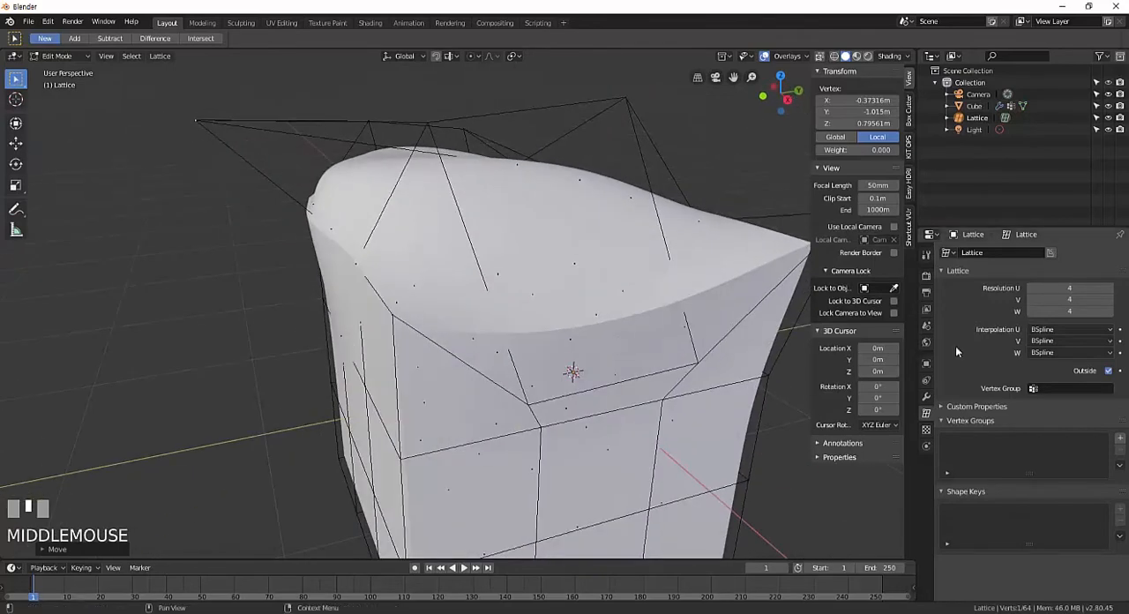
pyautogui.click(1054, 330)
pyautogui.click(1055, 344)
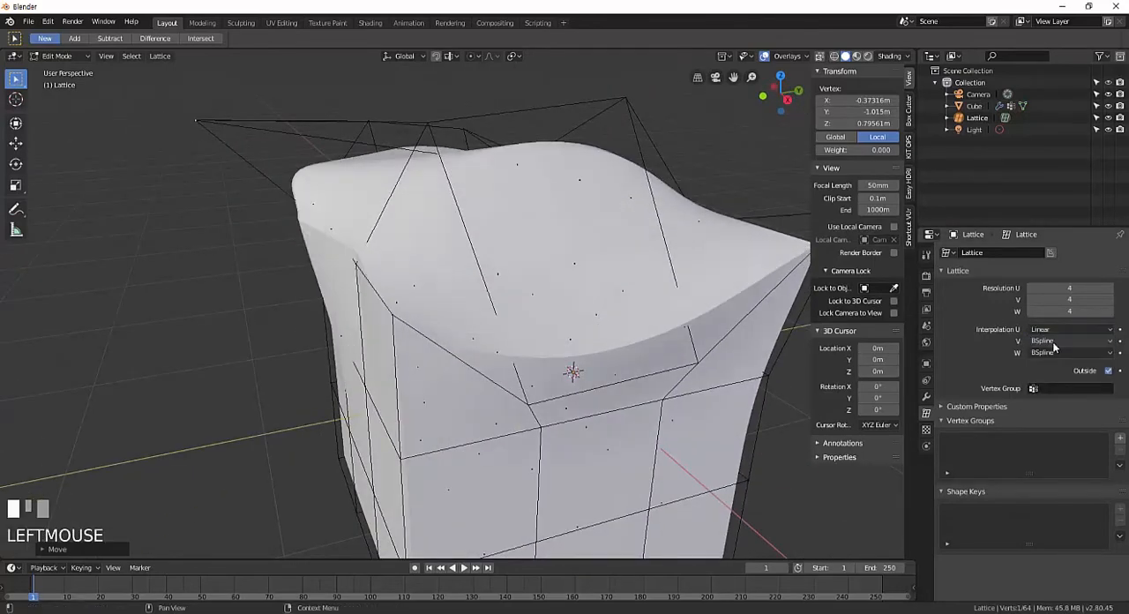
pyautogui.moveTo(581, 265)
pyautogui.mouseDown(button='middle')
pyautogui.moveTo(439, 256)
pyautogui.moveTo(611, 266)
pyautogui.moveTo(503, 264)
pyautogui.moveTo(574, 267)
pyautogui.mouseUp(button='middle')
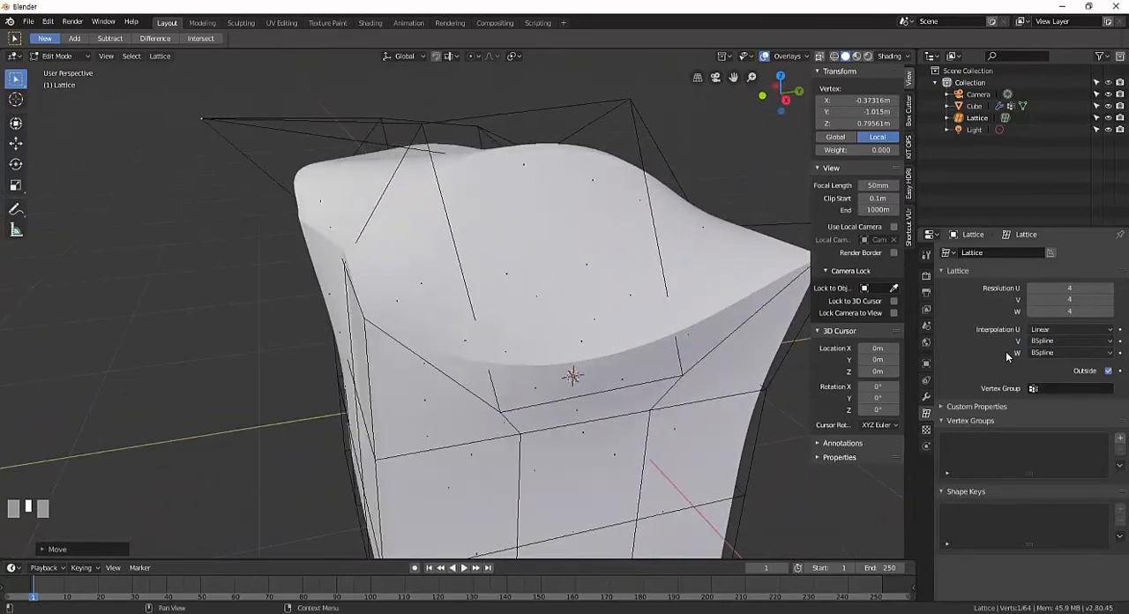
# Set the lattice's Interpolation U to Cardinal and view the deformation from above.
pyautogui.click(1059, 330)
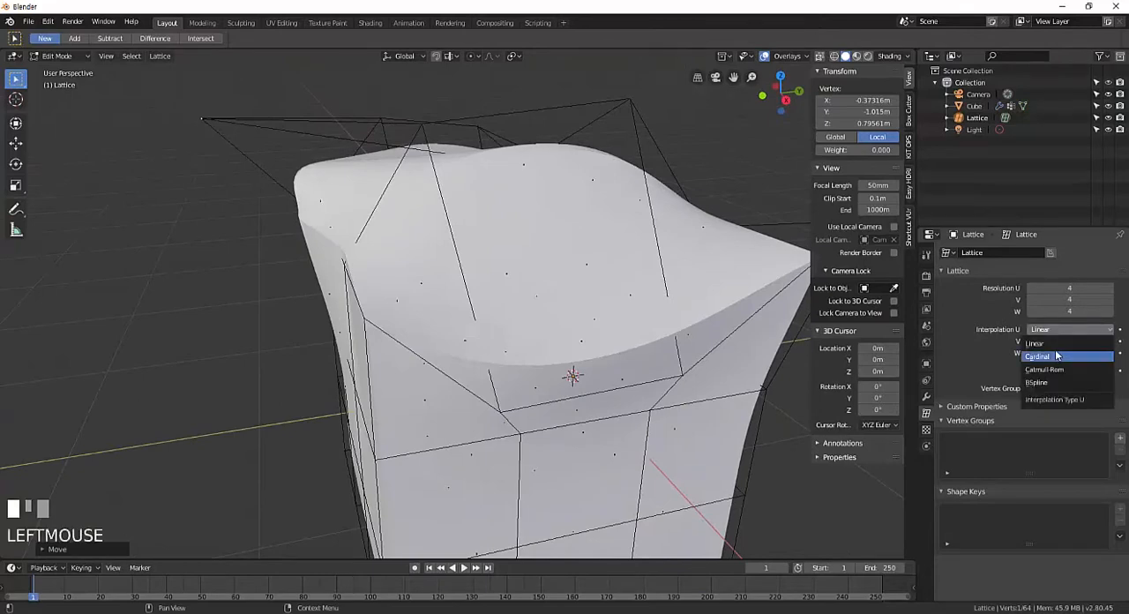
pyautogui.click(1058, 356)
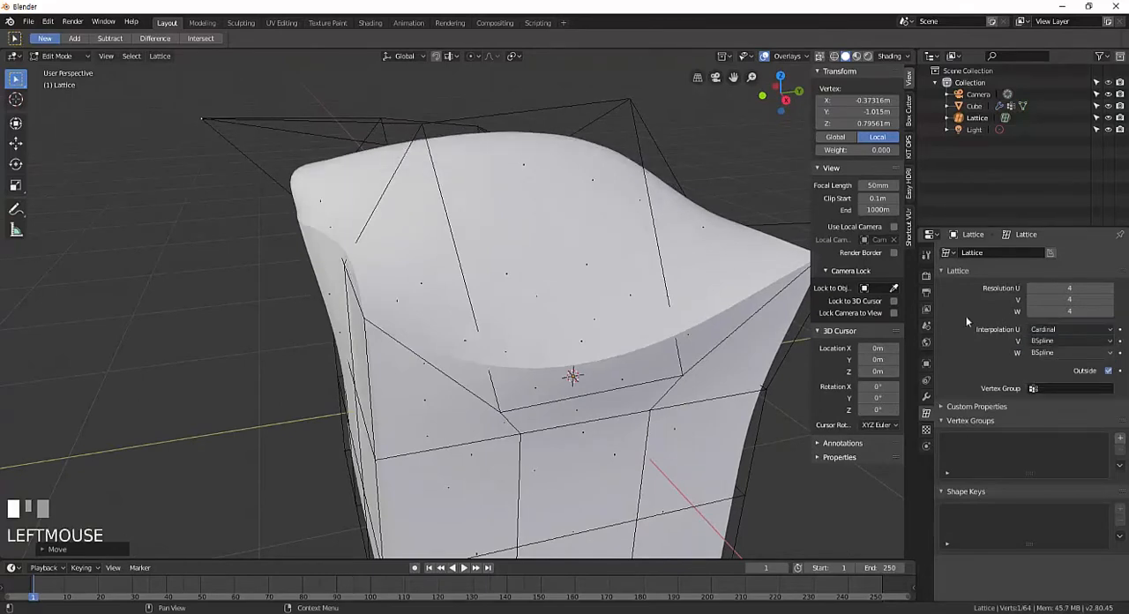
pyautogui.moveTo(776, 318); pyautogui.dragTo(741, 269, button='middle')
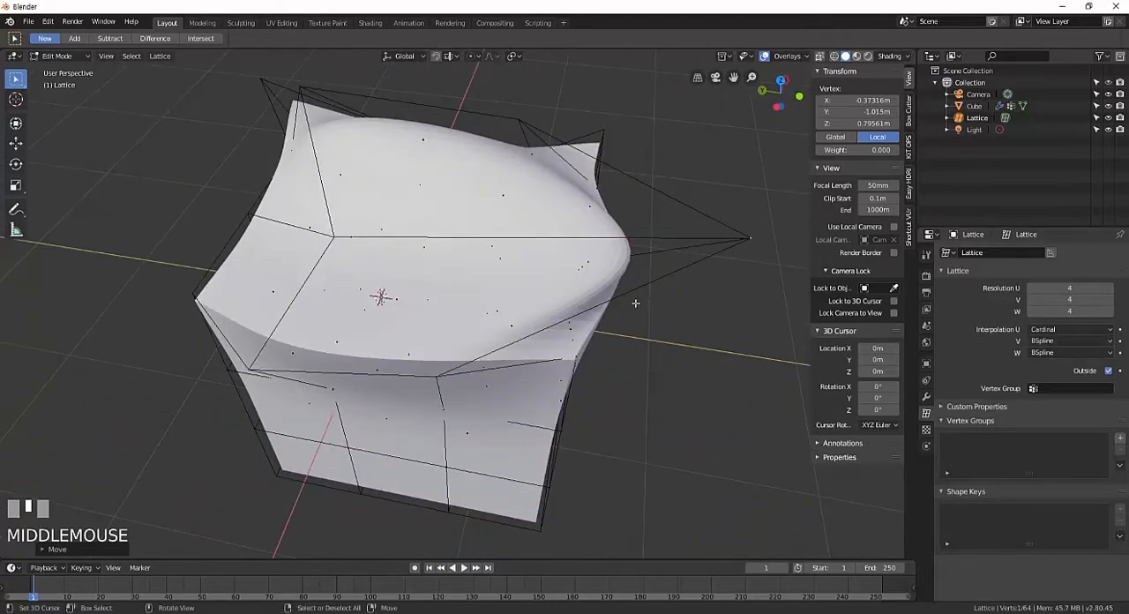
pyautogui.moveTo(635, 302); pyautogui.dragTo(697, 300, button='middle')
# Set the lattice's Interpolation U to Catmull-Rom and examine the deformed surface from several sides.
pyautogui.click(1065, 329)
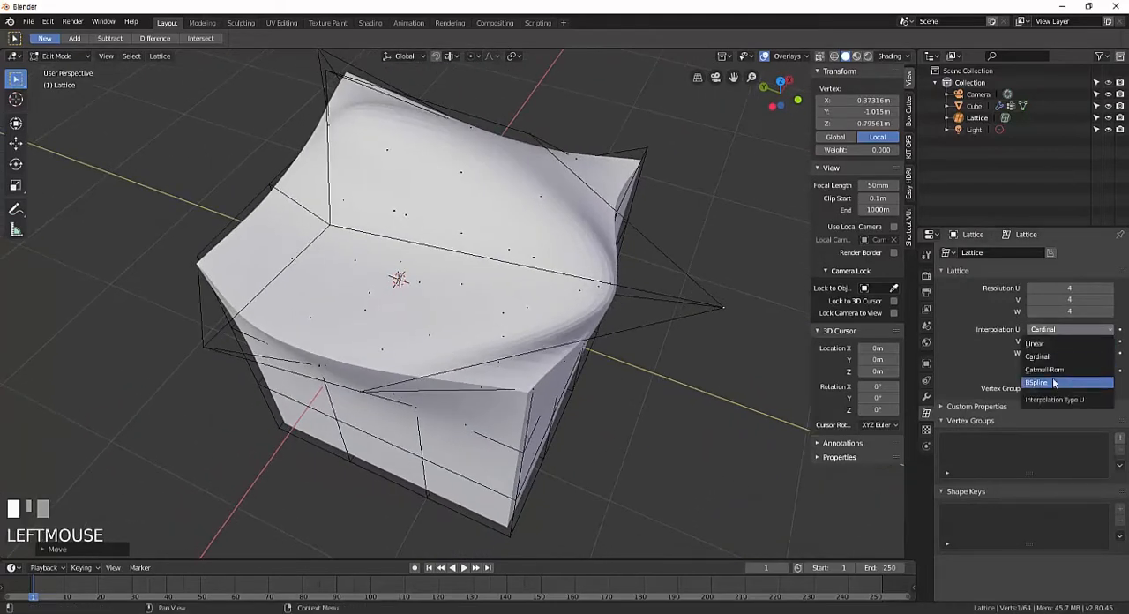
pyautogui.click(1054, 369)
pyautogui.moveTo(670, 346); pyautogui.dragTo(233, 249, button='middle')
pyautogui.scroll(-3, 647, 357)
pyautogui.scroll(3, 541, 327)
pyautogui.scroll(-2, 538, 347)
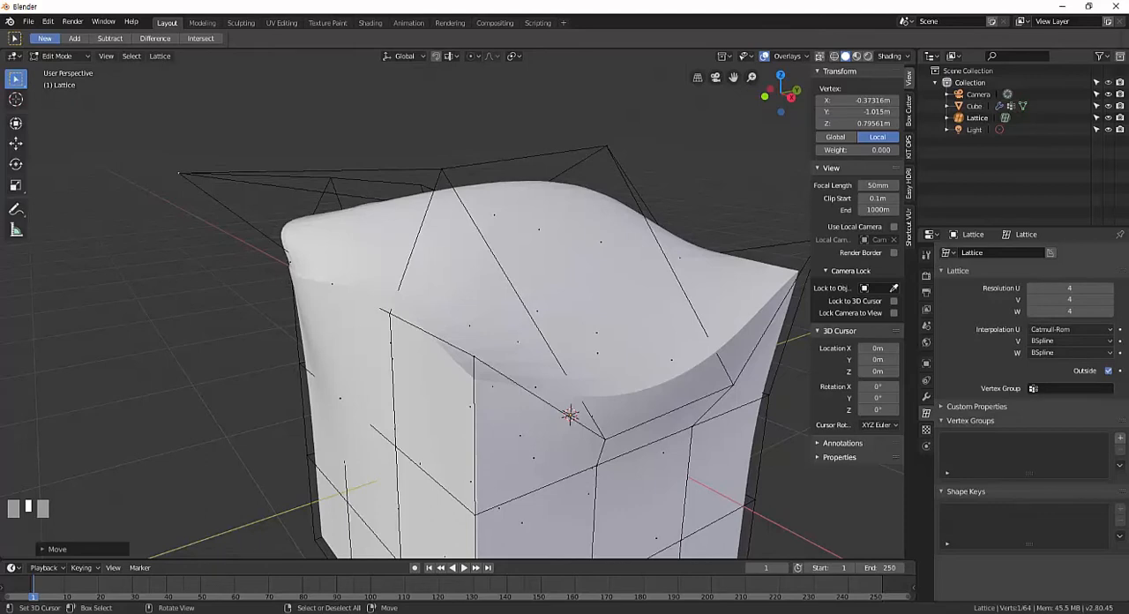
pyautogui.moveTo(373, 273); pyautogui.dragTo(300, 304, button='middle')
pyautogui.moveTo(507, 341); pyautogui.dragTo(589, 391, button='middle')
pyautogui.moveTo(522, 401)
pyautogui.mouseDown(button='middle')
pyautogui.moveTo(536, 399)
pyautogui.moveTo(529, 434)
pyautogui.moveTo(652, 397)
pyautogui.moveTo(533, 383)
pyautogui.mouseUp(button='middle')
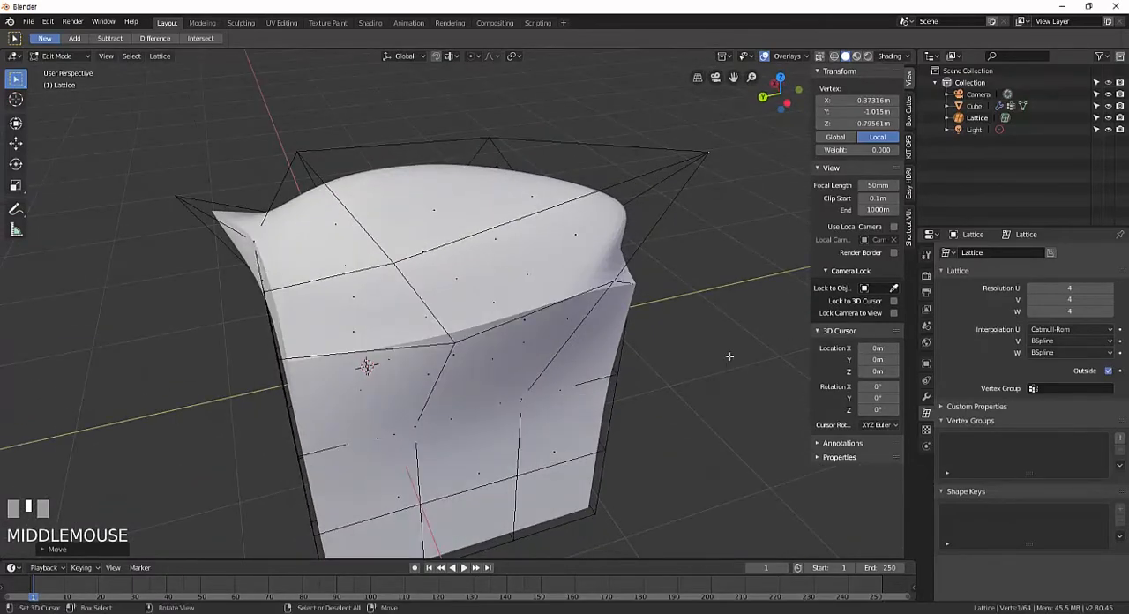
pyautogui.scroll(1, 1071, 288)
# Clear the lattice's deformation by setting Resolution U, V and W to 1.
pyautogui.click(1072, 284)
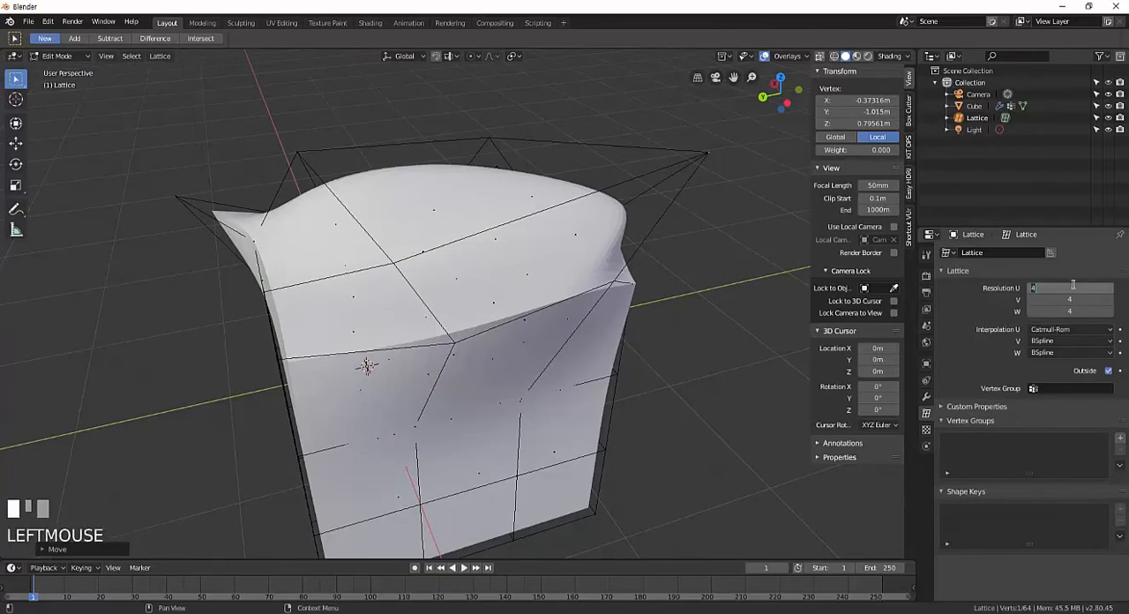
pyautogui.write('1')
pyautogui.press('Tab')
pyautogui.write('1')
pyautogui.press('Tab')
pyautogui.write('1')
pyautogui.press('Return')
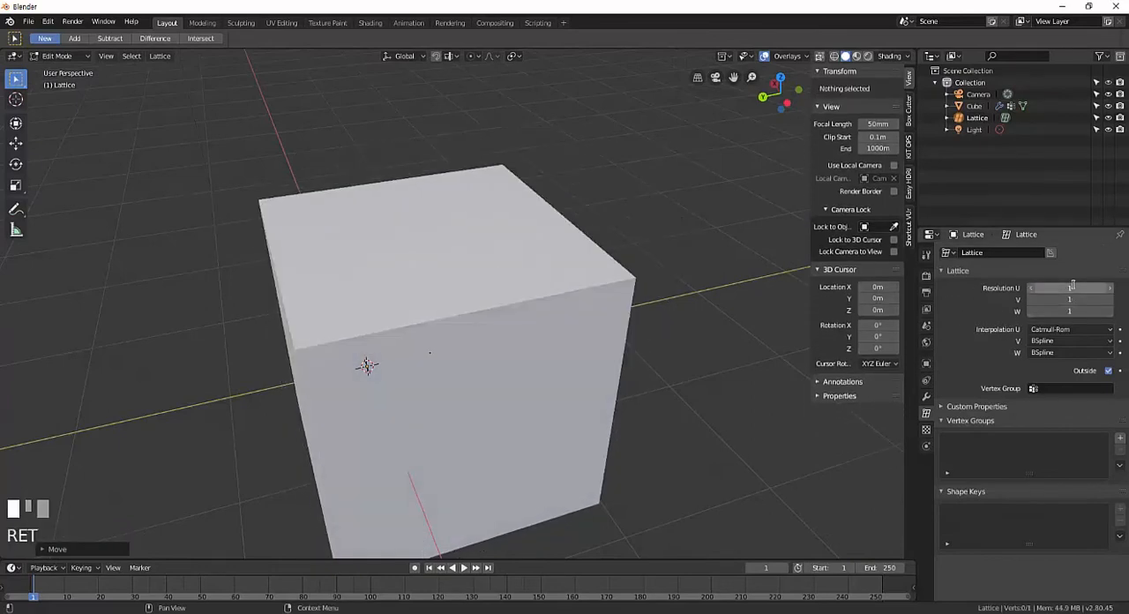
# Set the lattice's Resolution U, V and W to 2.
pyautogui.click(1071, 287)
pyautogui.write('2')
pyautogui.press('Tab')
pyautogui.write('2')
pyautogui.press('Tab')
pyautogui.write('2')
pyautogui.press('Return')
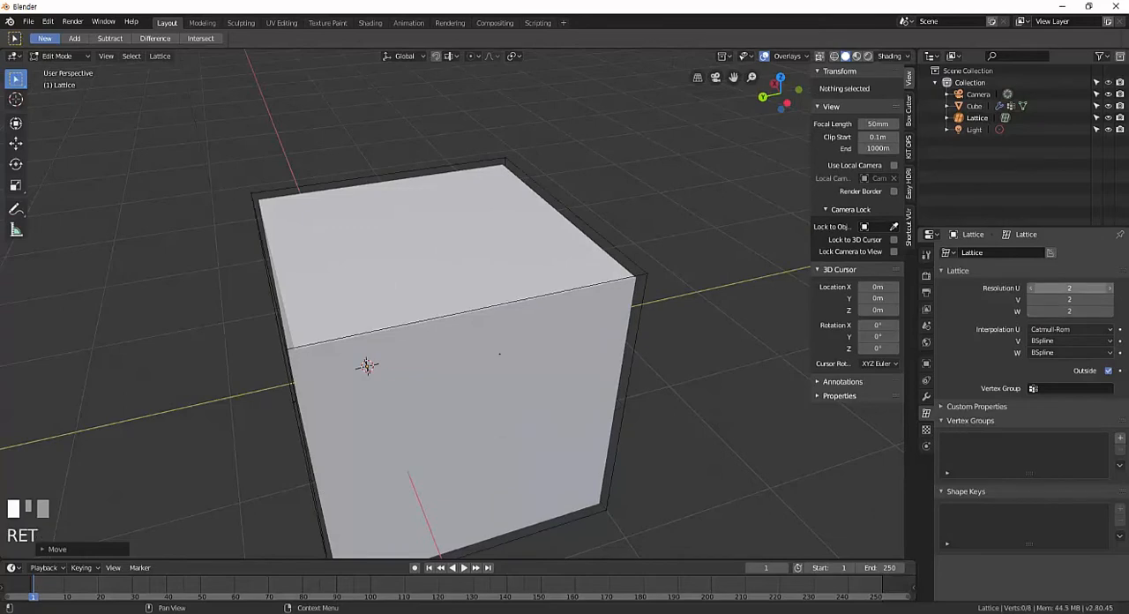
pyautogui.moveTo(539, 293); pyautogui.dragTo(625, 300, button='middle')
# Raise the undeformed lattice's Resolution U, V and W to 4 while staying in Edit Mode.
pyautogui.click(1071, 287)
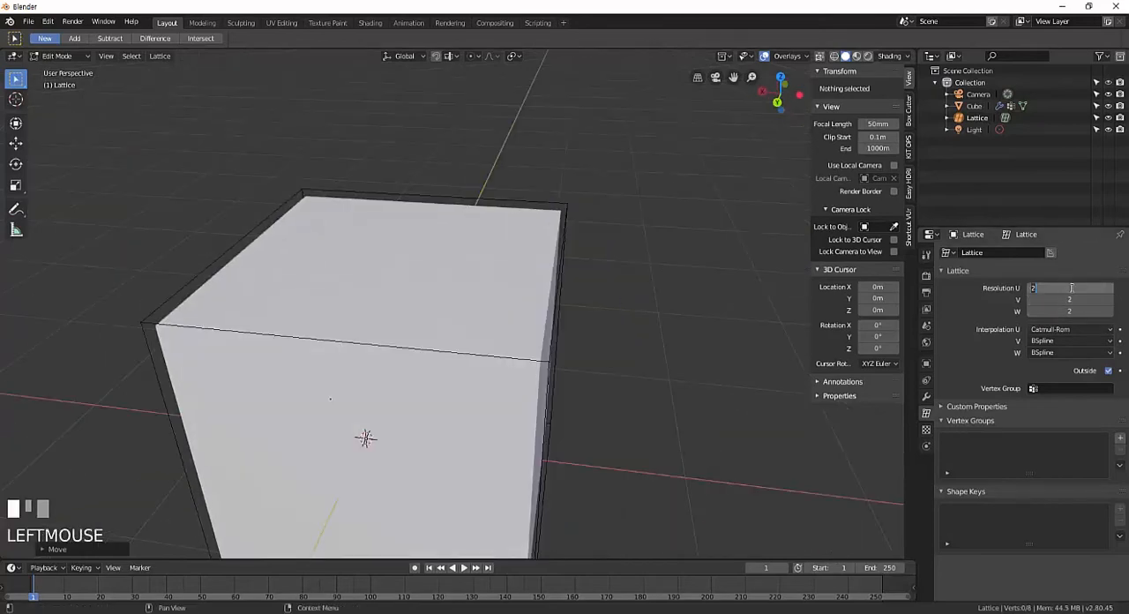
pyautogui.write('4')
pyautogui.press('Tab')
pyautogui.write('4')
pyautogui.press('Tab')
pyautogui.write('4')
pyautogui.press('Return')
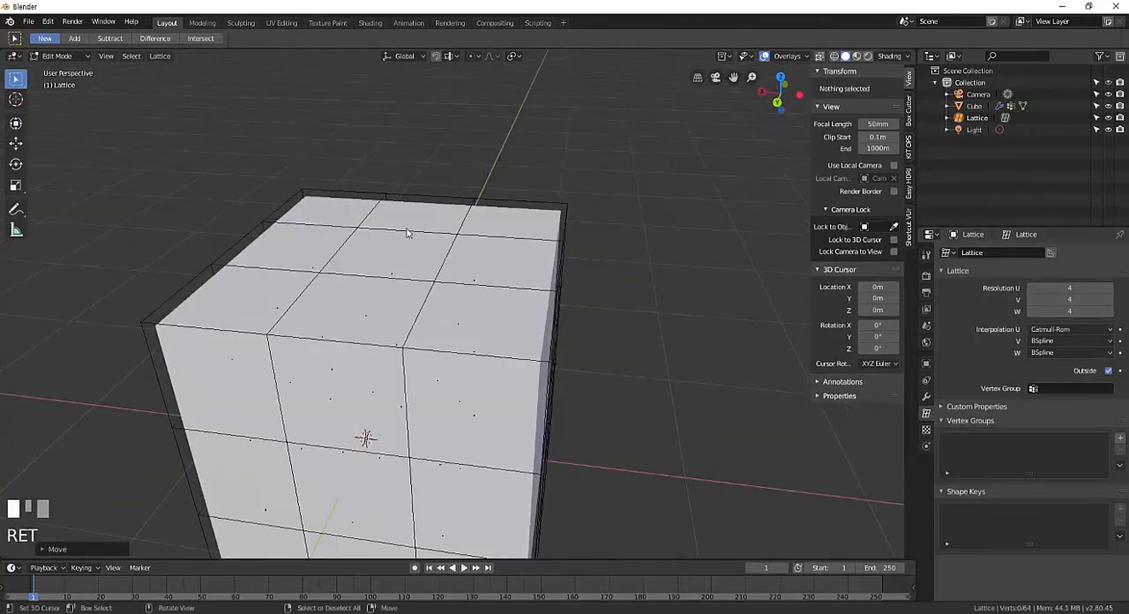
pyautogui.moveTo(464, 282); pyautogui.dragTo(484, 266, button='middle')
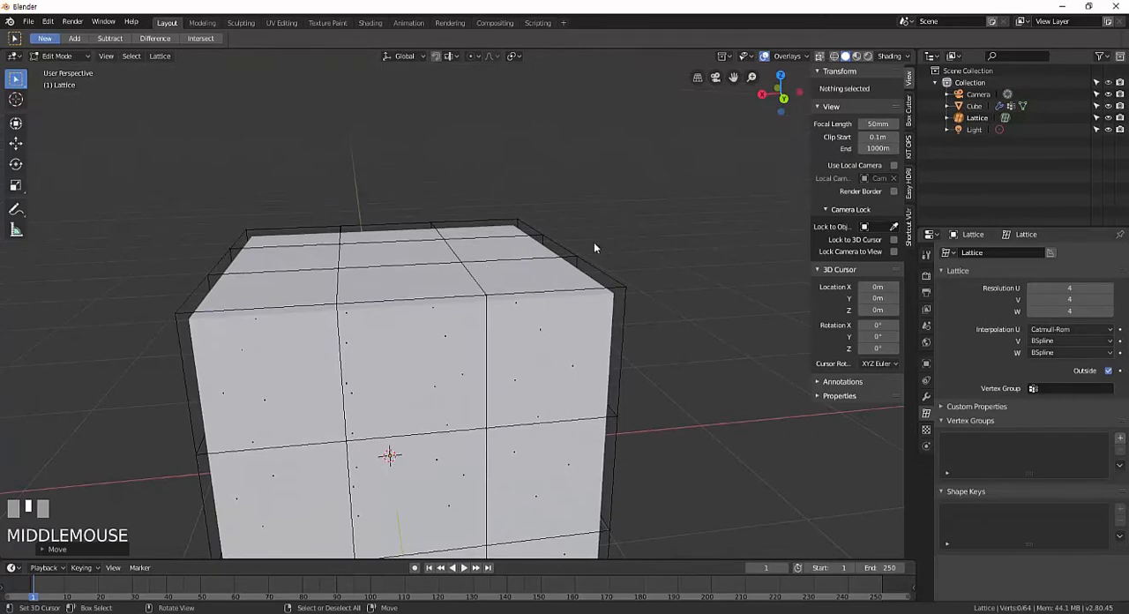
# In front view, raise the lattice's upper-left column of points along Z to a local height of about 0.92 m.
pyautogui.moveTo(595, 247); pyautogui.dragTo(521, 262, button='middle')
pyautogui.press('KP_1')
pyautogui.scroll(3, 559, 232)
pyautogui.scroll(-2, 470, 239)
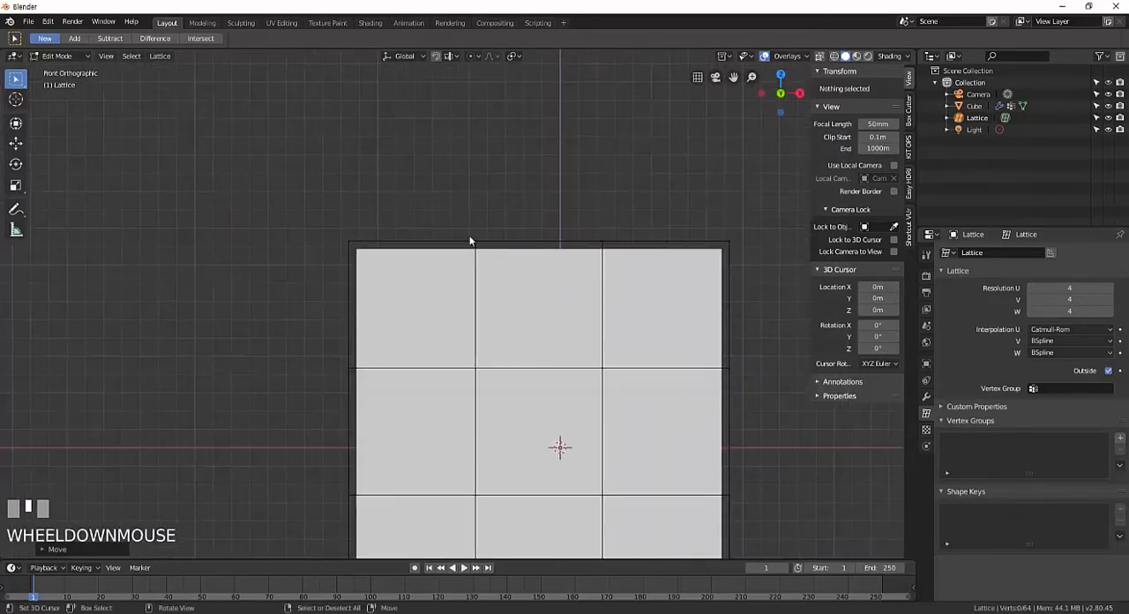
pyautogui.moveTo(494, 213)
pyautogui.keyDown('shift'); pyautogui.mouseDown(button='middle')
pyautogui.moveTo(493, 201)
pyautogui.moveTo(491, 214)
pyautogui.mouseUp(button='middle'); pyautogui.keyUp('shift')
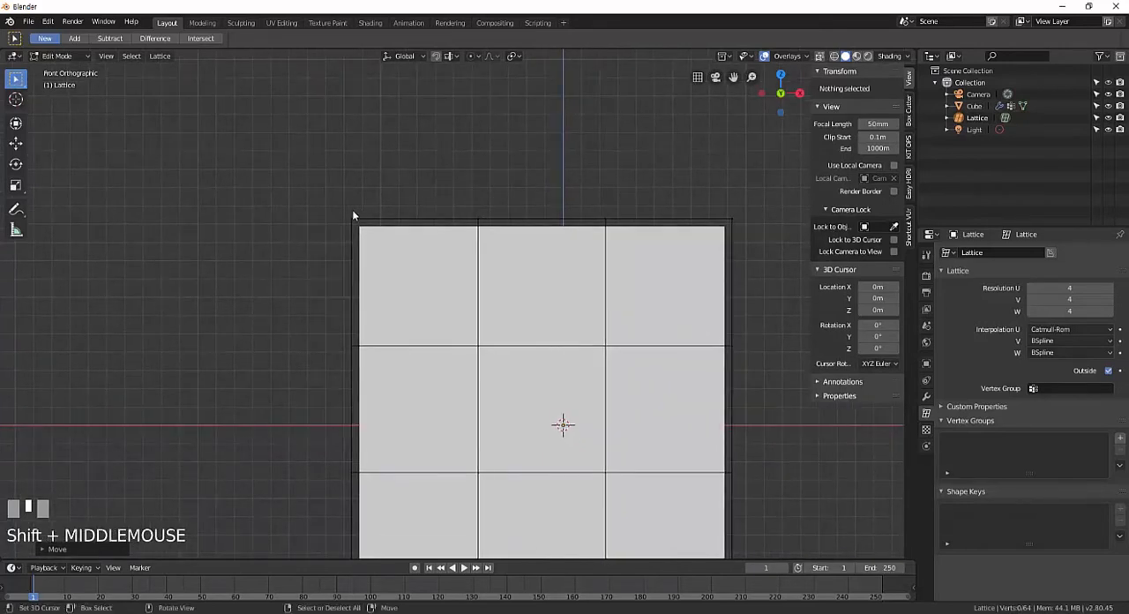
pyautogui.press('b')
pyautogui.moveTo(312, 174); pyautogui.dragTo(379, 230)
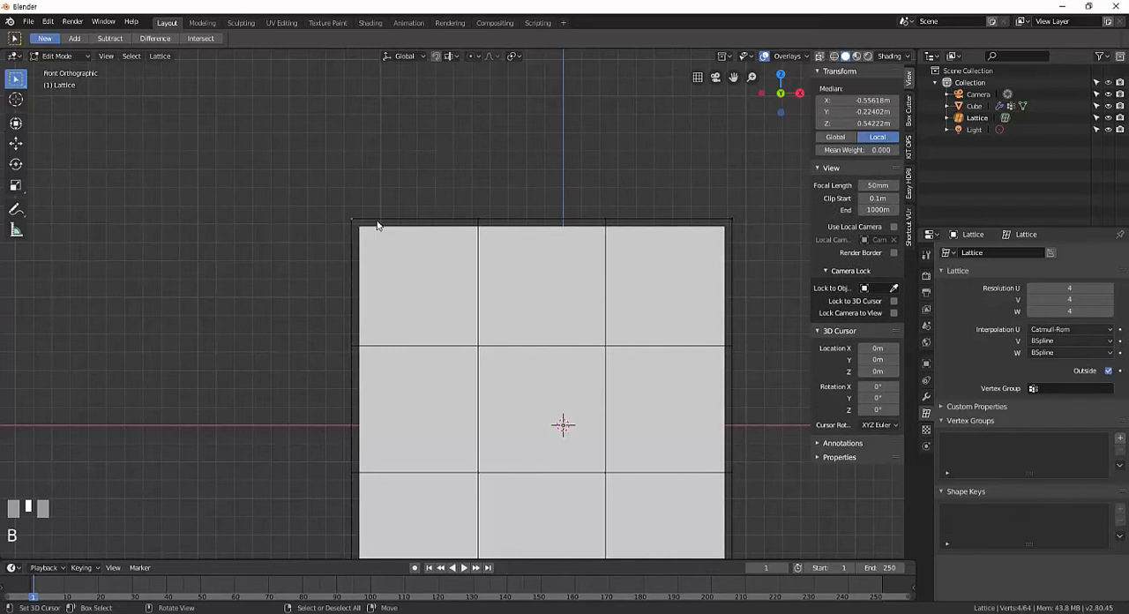
pyautogui.press('g')
pyautogui.click(435, 162)
# Lower the second column of points along the lattice's upper edge to a local Z of about 0.36 m.
pyautogui.rightClick(479, 218)
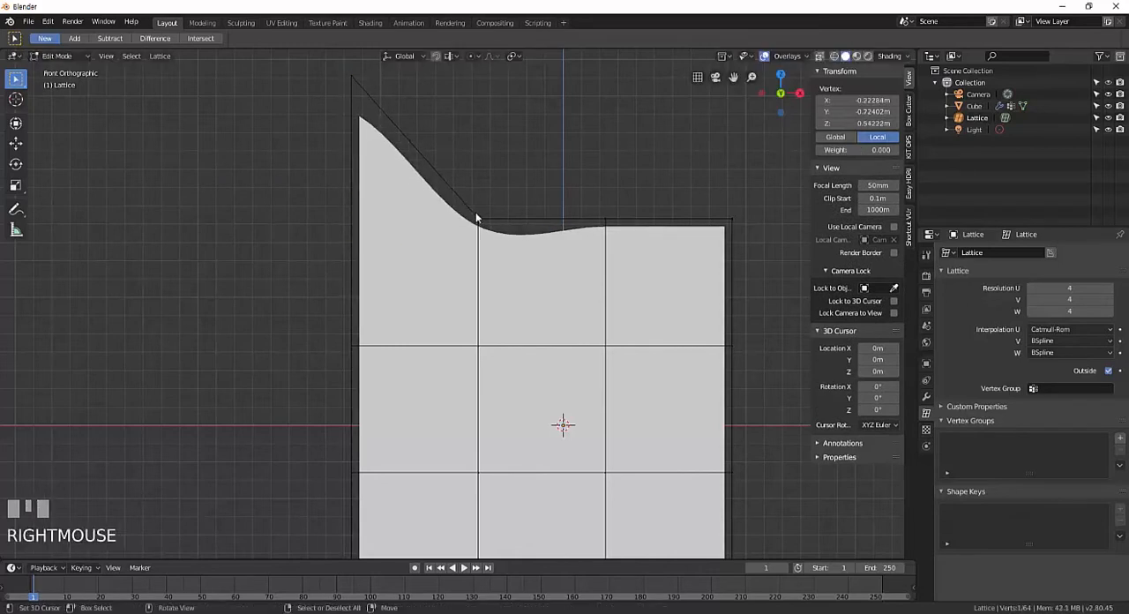
pyautogui.press('b')
pyautogui.moveTo(441, 182); pyautogui.dragTo(500, 251)
pyautogui.press('g')
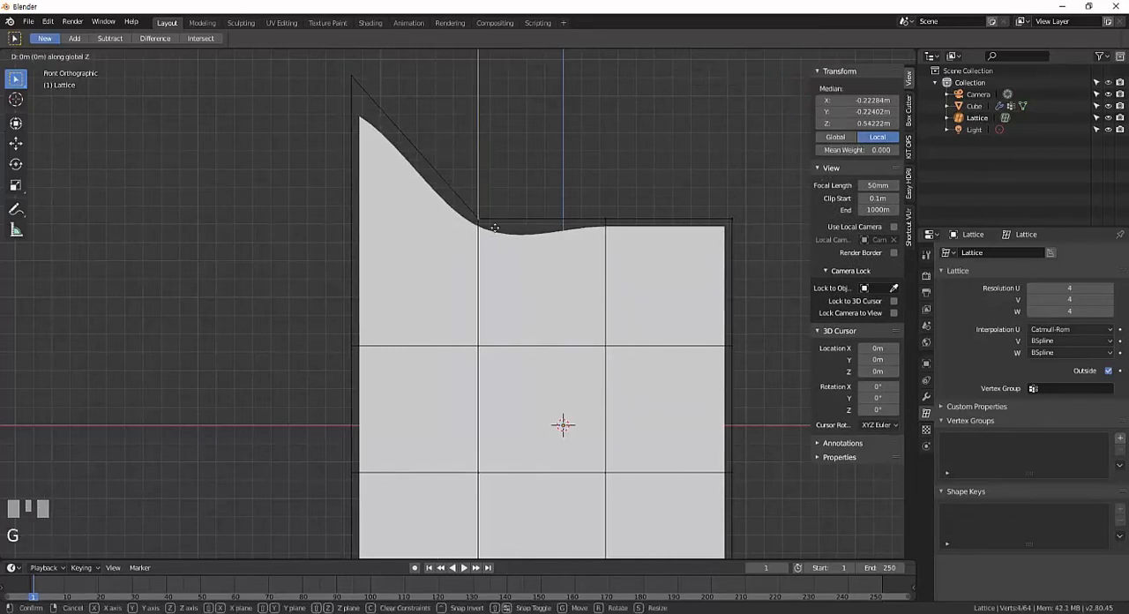
pyautogui.click(484, 306)
# Raise the third column of points along the lattice's upper edge to a local Z of about 0.84 m.
pyautogui.rightClick(604, 222)
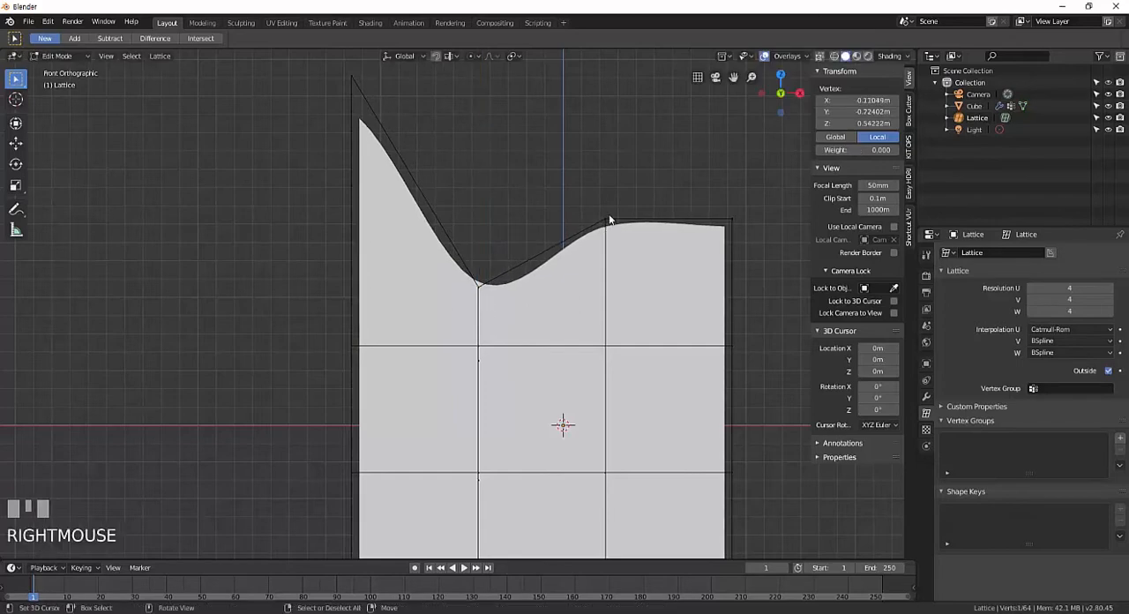
pyautogui.press('b')
pyautogui.moveTo(569, 174); pyautogui.dragTo(637, 284)
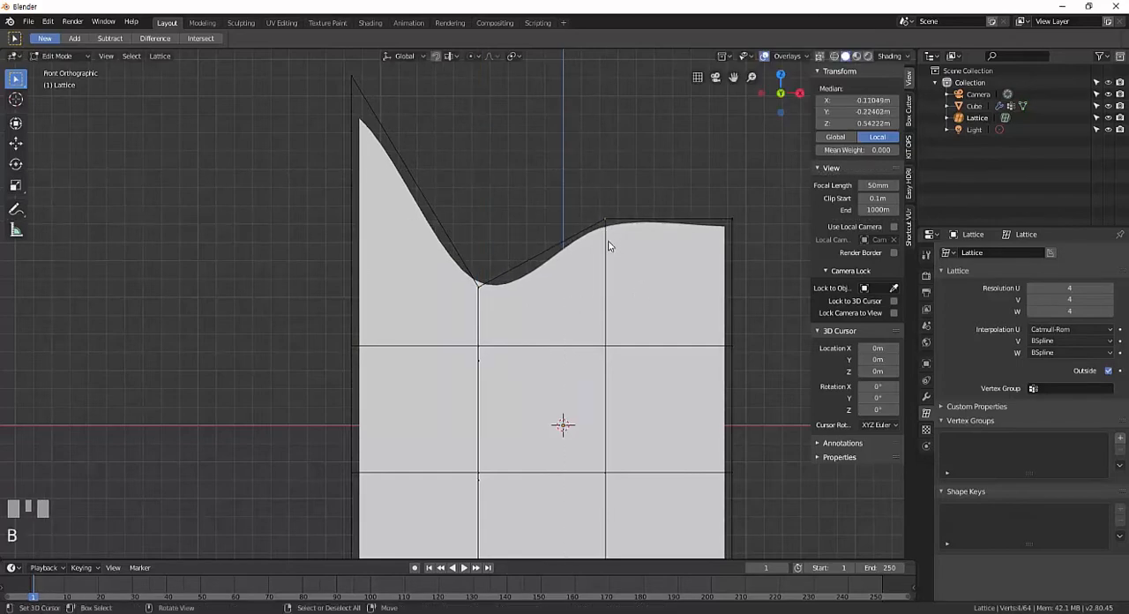
pyautogui.press('g')
pyautogui.click(692, 247)
# Lower the lattice's upper-right column of points by about 0.34 m along global Z.
pyautogui.keyDown('shift'); pyautogui.moveTo(608, 248); pyautogui.dragTo(574, 289, button='middle'); pyautogui.keyUp('shift')
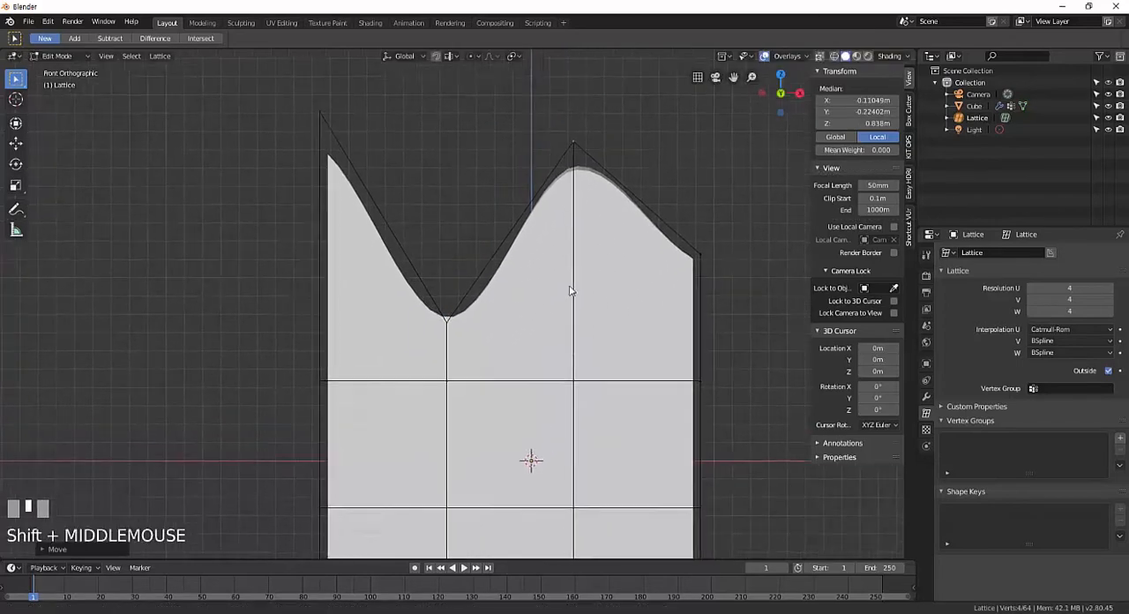
pyautogui.rightClick(704, 269)
pyautogui.moveTo(744, 306); pyautogui.dragTo(684, 239)
pyautogui.press('g')
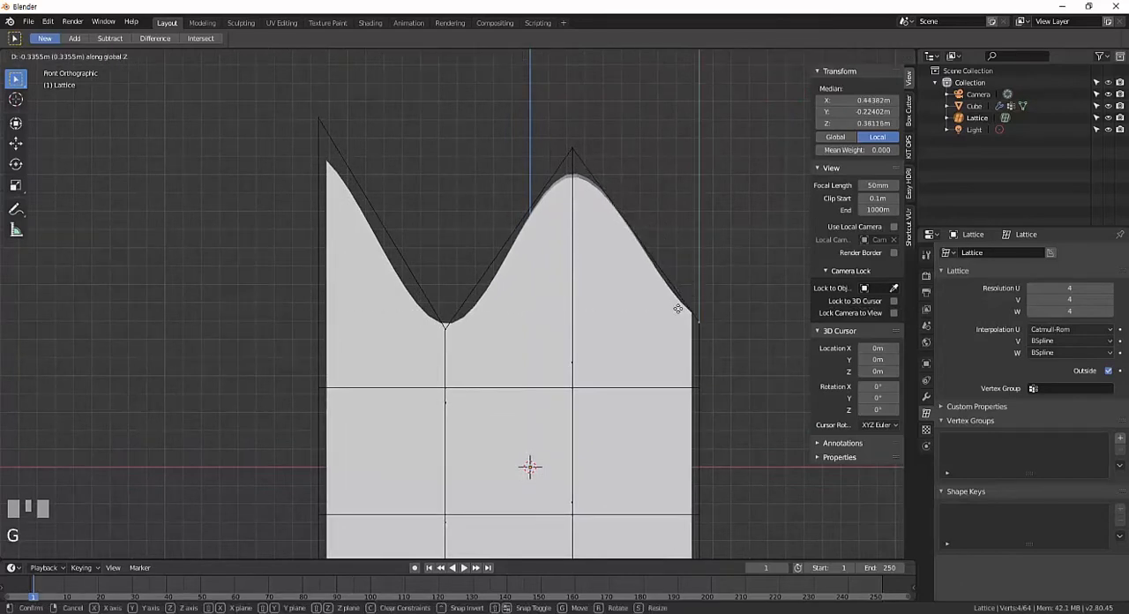
pyautogui.click(695, 318)
# Leave the lattice's Edit Mode and subdivide the whole cube mesh twice for a smoother deformation.
pyautogui.keyDown('shift'); pyautogui.moveTo(586, 257); pyautogui.dragTo(626, 264, button='middle'); pyautogui.keyUp('shift')
pyautogui.scroll(2, 440, 236)
pyautogui.press('Tab')
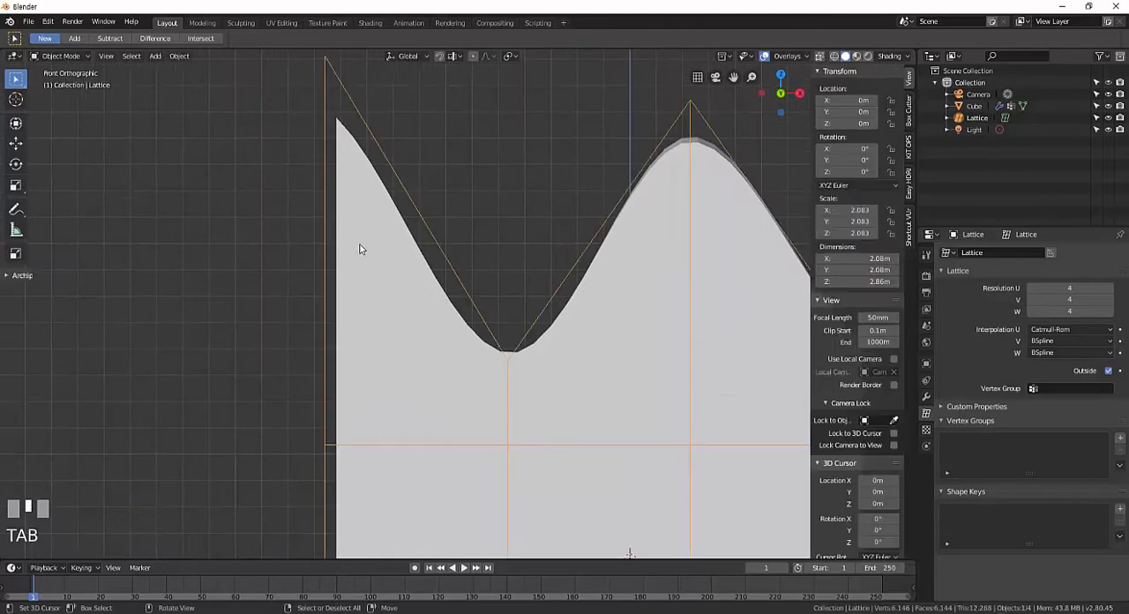
pyautogui.rightClick(368, 237)
pyautogui.keyDown('shift'); pyautogui.moveTo(455, 309); pyautogui.dragTo(459, 282, button='middle'); pyautogui.keyUp('shift')
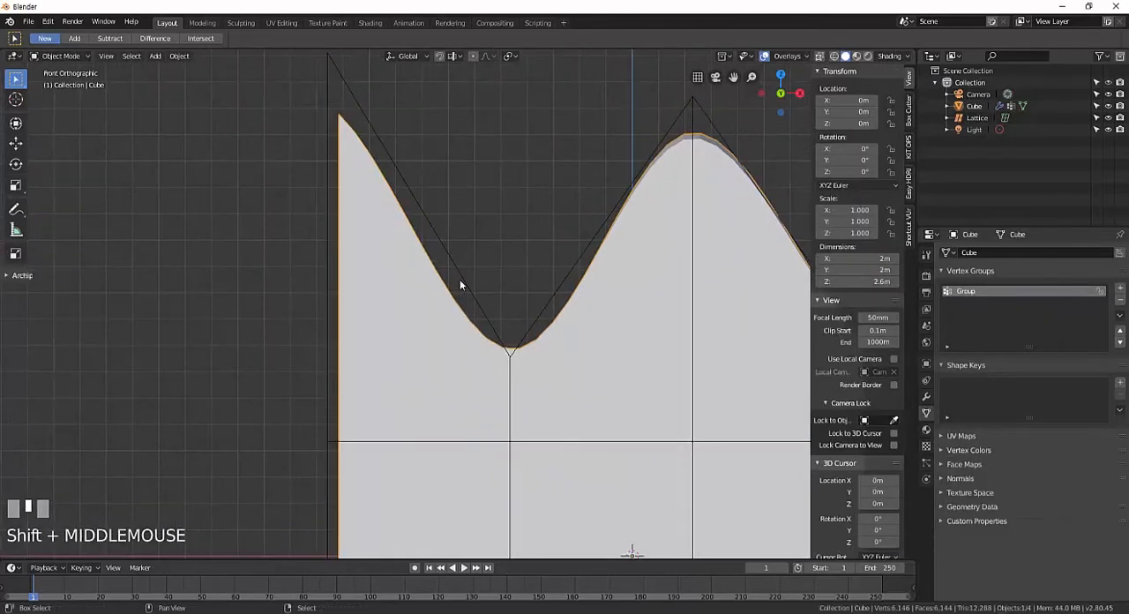
pyautogui.press('Tab')
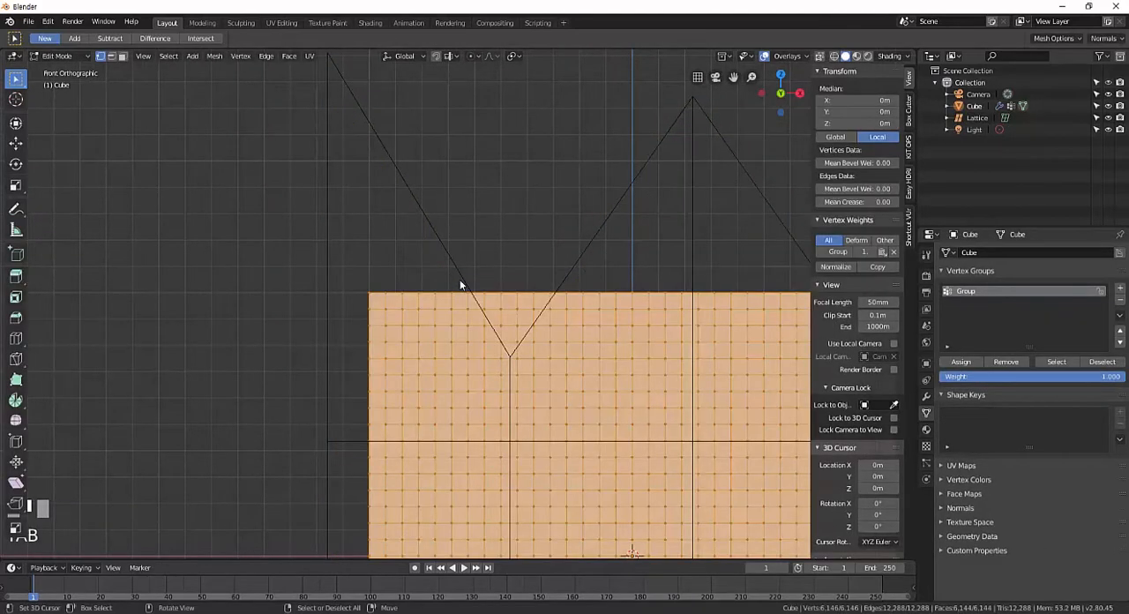
pyautogui.press('w')
pyautogui.click(460, 280)
pyautogui.press('w')
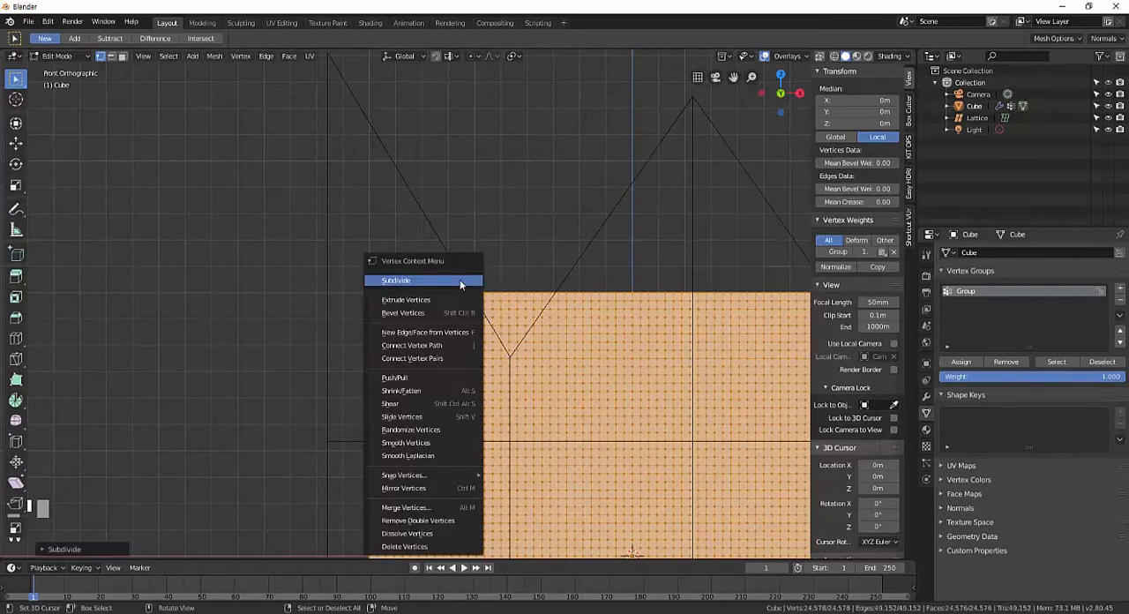
pyautogui.click(460, 281)
pyautogui.press('Tab')
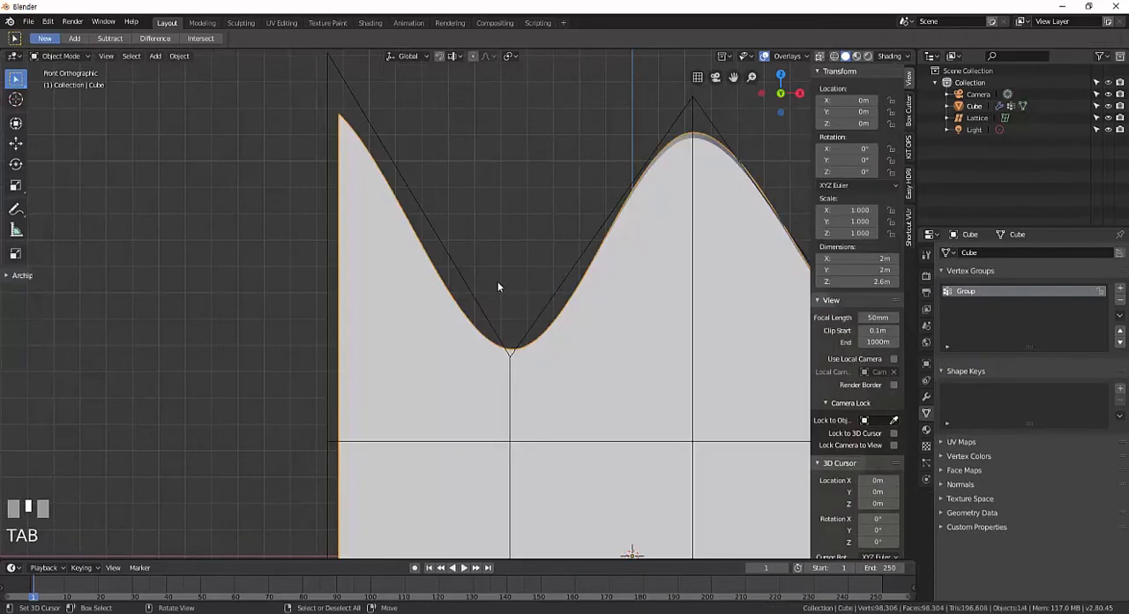
# Subdivide the entire cube mesh once more and inspect its curved upper edge in Object Mode.
pyautogui.keyDown('shift'); pyautogui.moveTo(587, 327); pyautogui.dragTo(532, 332, button='middle'); pyautogui.keyUp('shift')
pyautogui.scroll(-2, 540, 326)
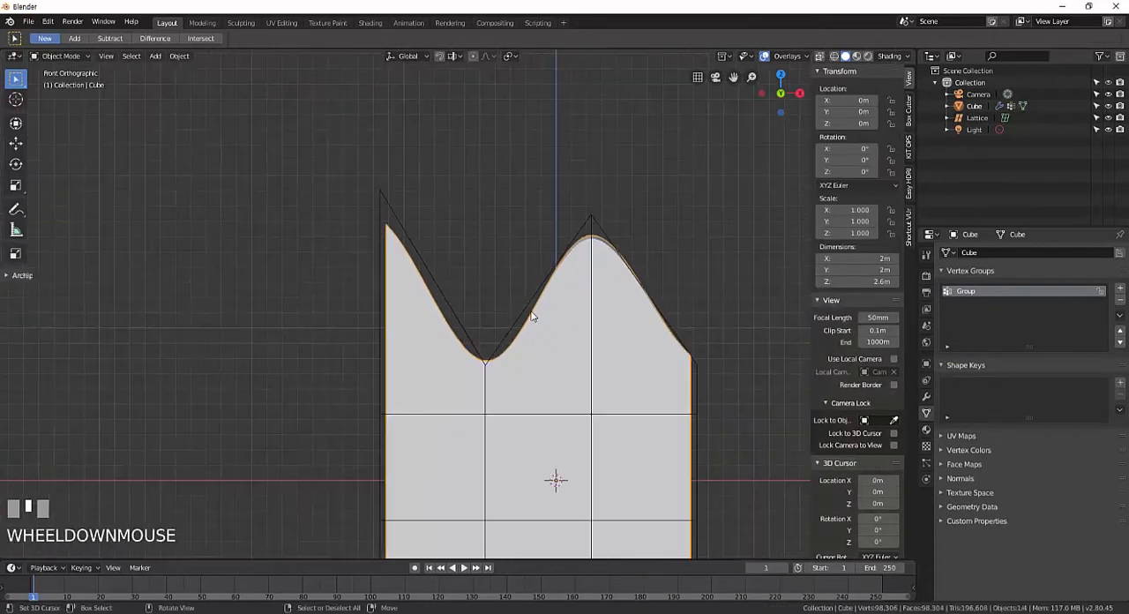
pyautogui.press('Tab')
pyautogui.rightClick(527, 307)
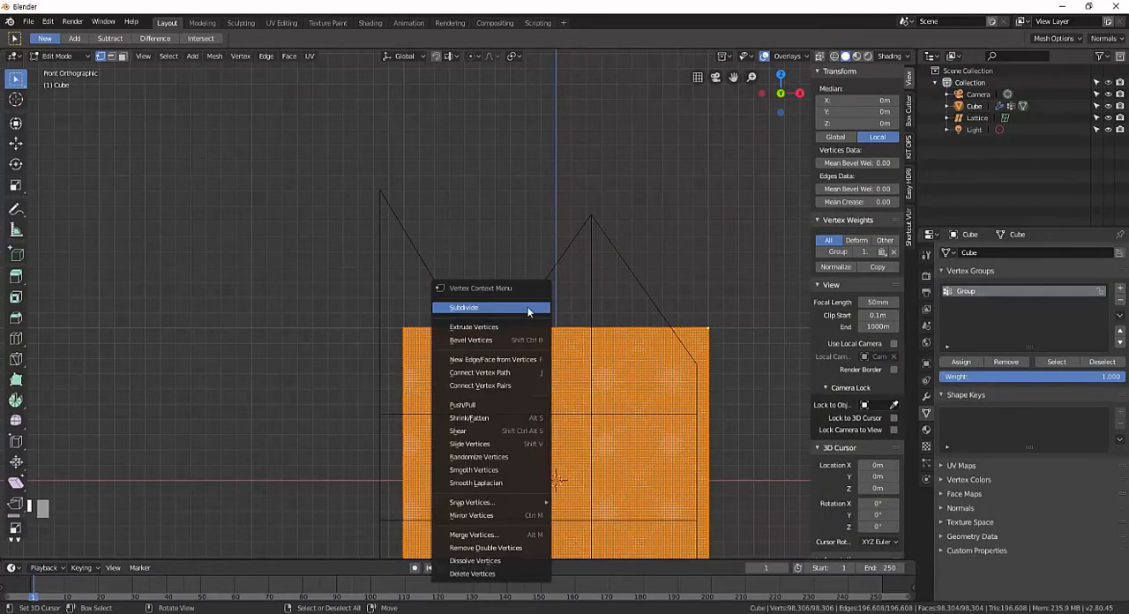
pyautogui.click(528, 308)
pyautogui.keyDown('shift'); pyautogui.moveTo(522, 273); pyautogui.dragTo(486, 426, button='middle'); pyautogui.keyUp('shift')
pyautogui.scroll(3, 565, 306)
pyautogui.press('Tab')
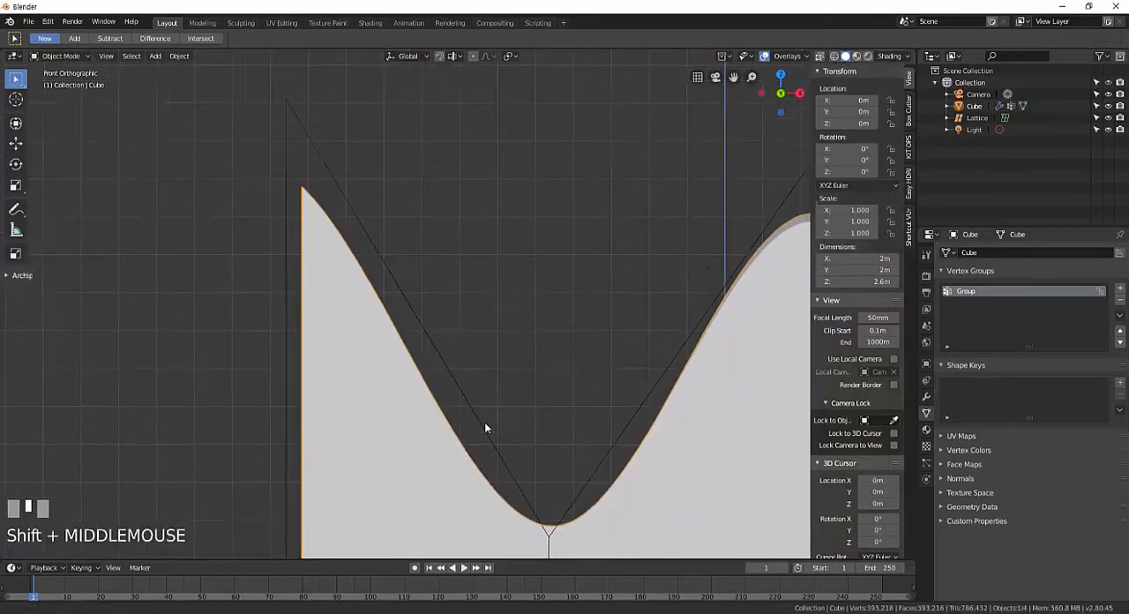
pyautogui.scroll(-2, 517, 391)
pyautogui.keyDown('shift'); pyautogui.moveTo(517, 391); pyautogui.dragTo(517, 381, button='middle'); pyautogui.keyUp('shift')
pyautogui.scroll(3, 519, 369)
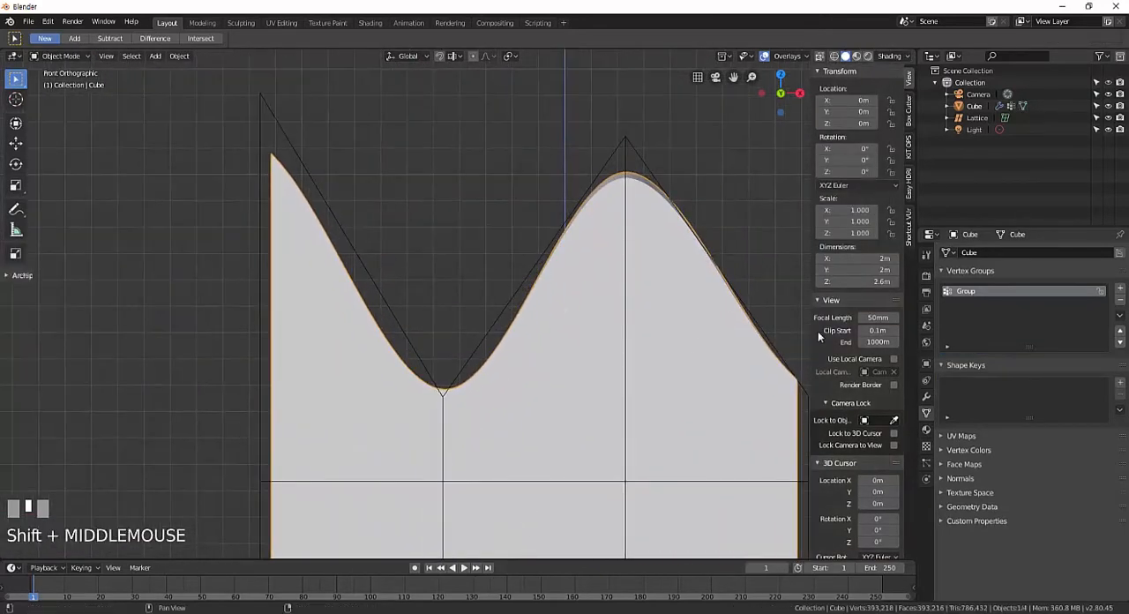
# Select the lattice, set its Interpolation U to BSpline and examine the resulting curve.
pyautogui.rightClick(630, 151)
pyautogui.click(1071, 329)
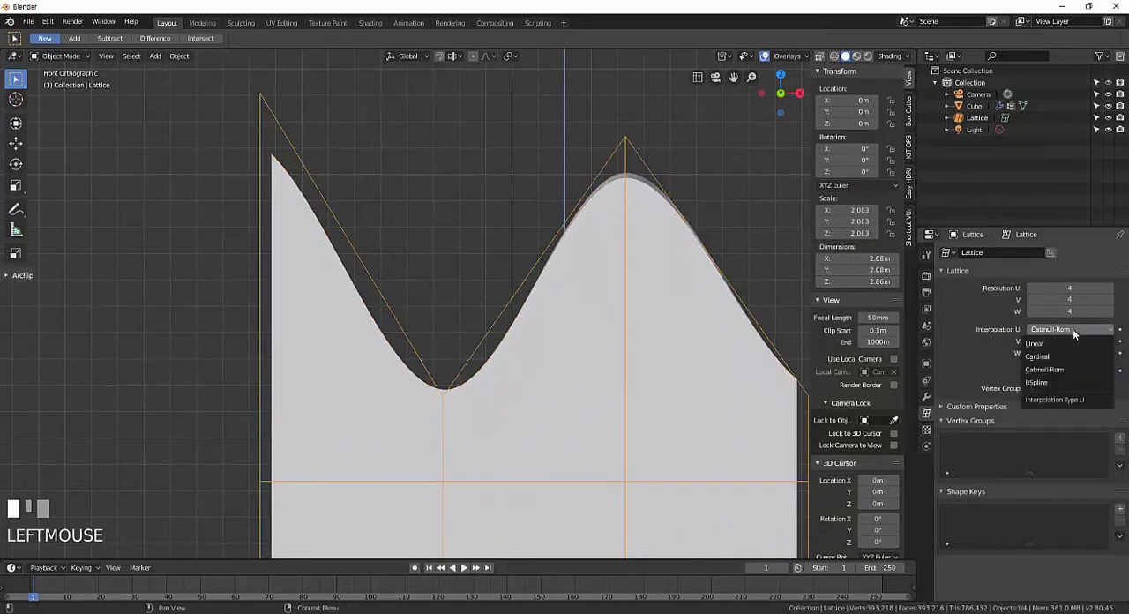
pyautogui.click(1064, 384)
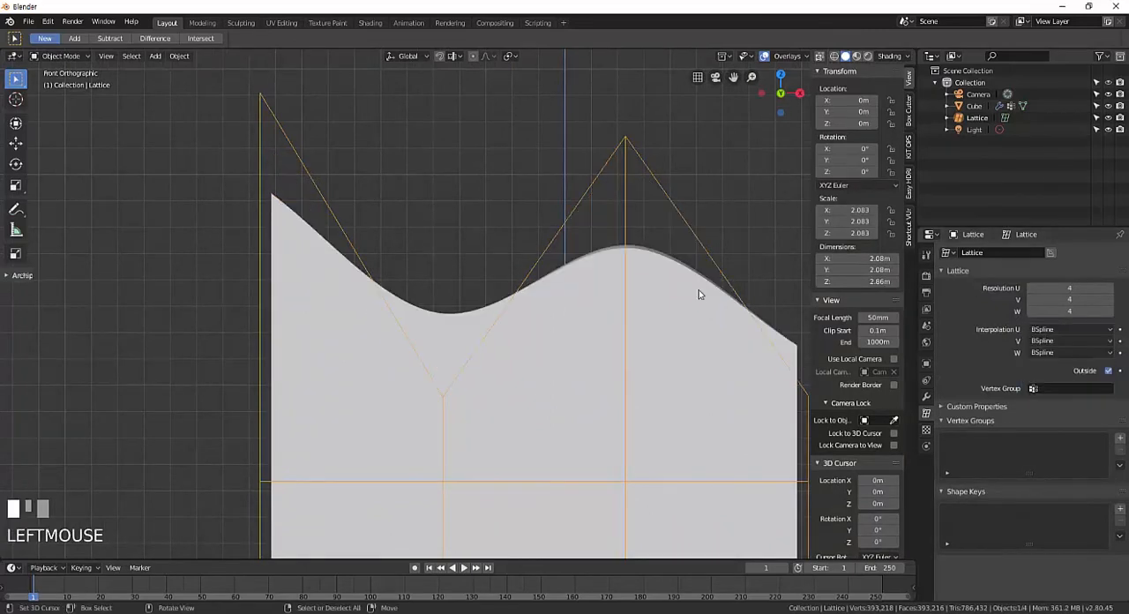
pyautogui.keyDown('shift'); pyautogui.moveTo(698, 291); pyautogui.dragTo(640, 285, button='middle'); pyautogui.keyUp('shift')
pyautogui.scroll(2, 652, 282)
pyautogui.scroll(-2, 667, 284)
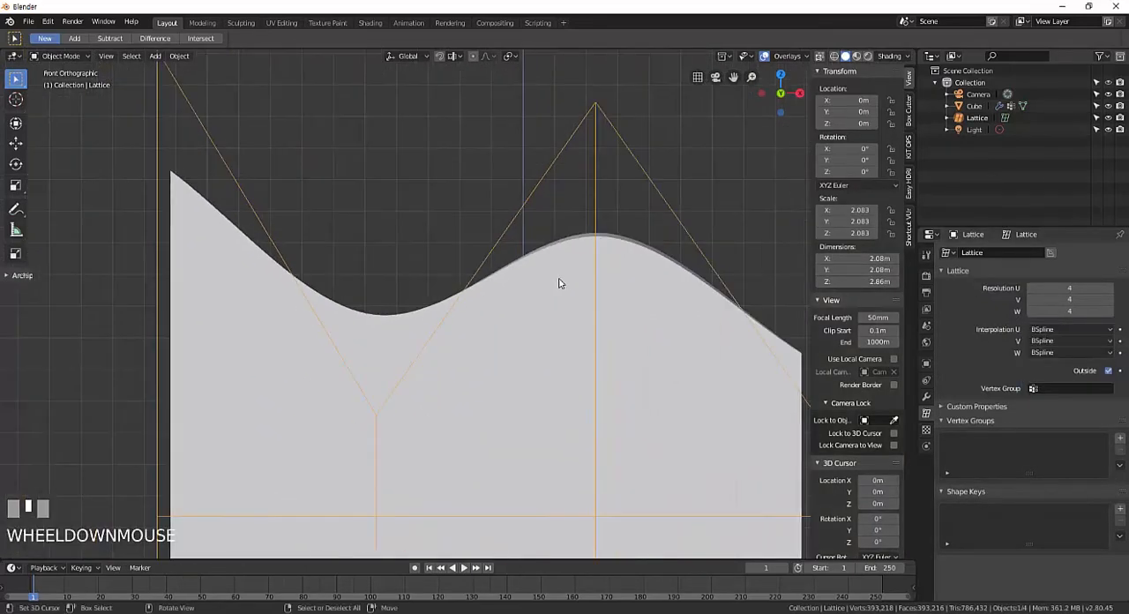
# Set the lattice's Interpolation U to Linear and examine the resulting upper edge.
pyautogui.click(1091, 331)
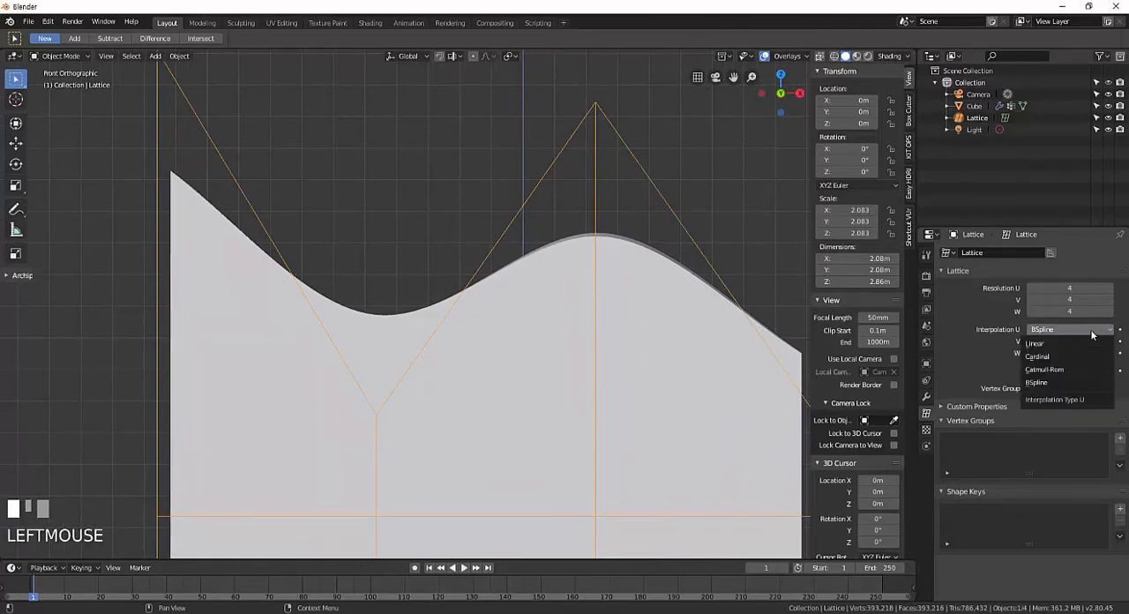
pyautogui.click(1059, 343)
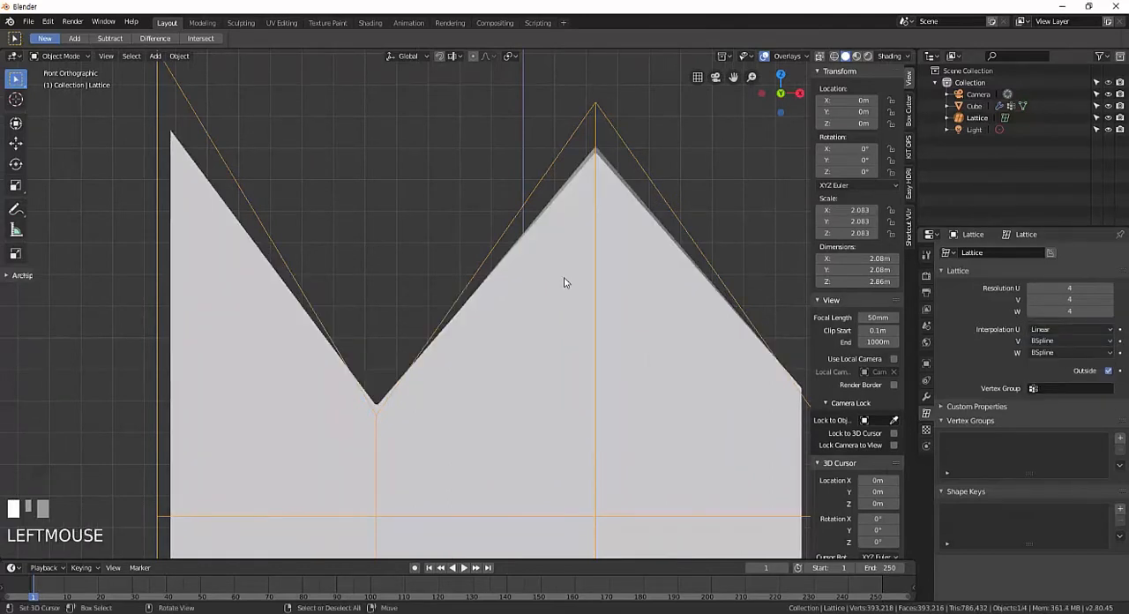
pyautogui.keyDown('shift'); pyautogui.moveTo(564, 282); pyautogui.dragTo(441, 270, button='middle'); pyautogui.keyUp('shift')
pyautogui.scroll(-2, 446, 280)
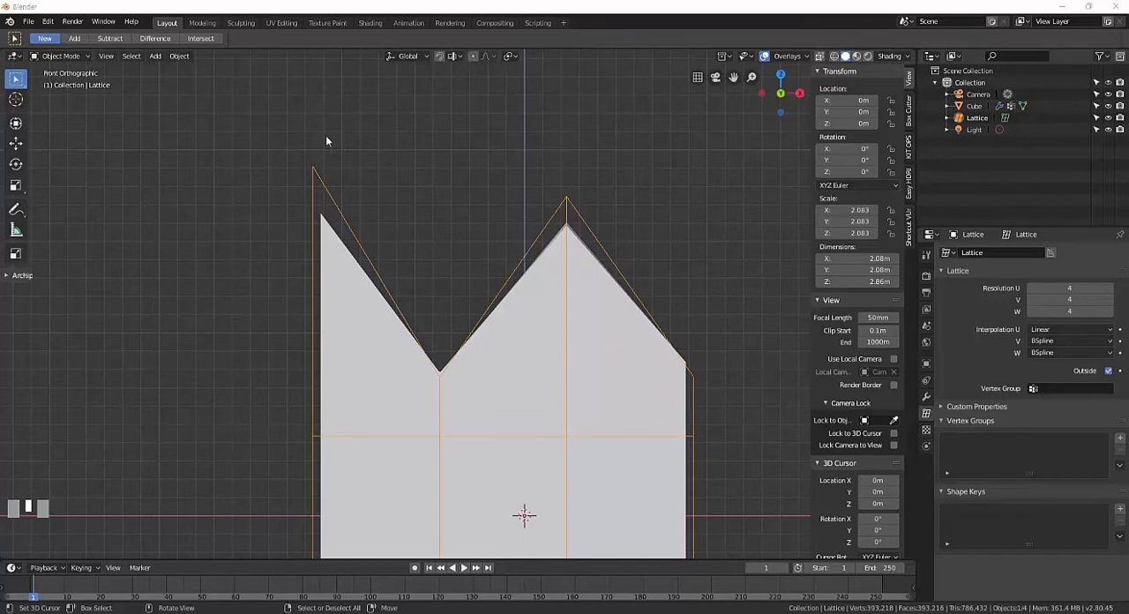
# In the lattice's Edit Mode, lower the upper-left column of points along Z to reduce its peak.
pyautogui.rightClick(320, 168)
pyautogui.press('Tab')
pyautogui.rightClick(337, 164)
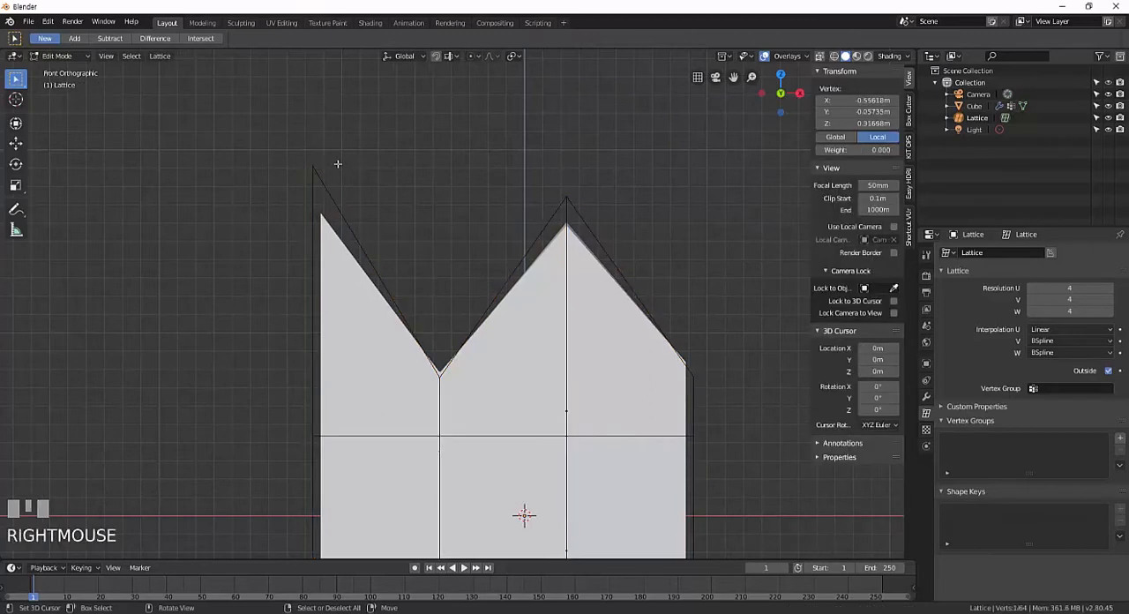
pyautogui.moveTo(303, 149); pyautogui.dragTo(378, 241)
pyautogui.press('g')
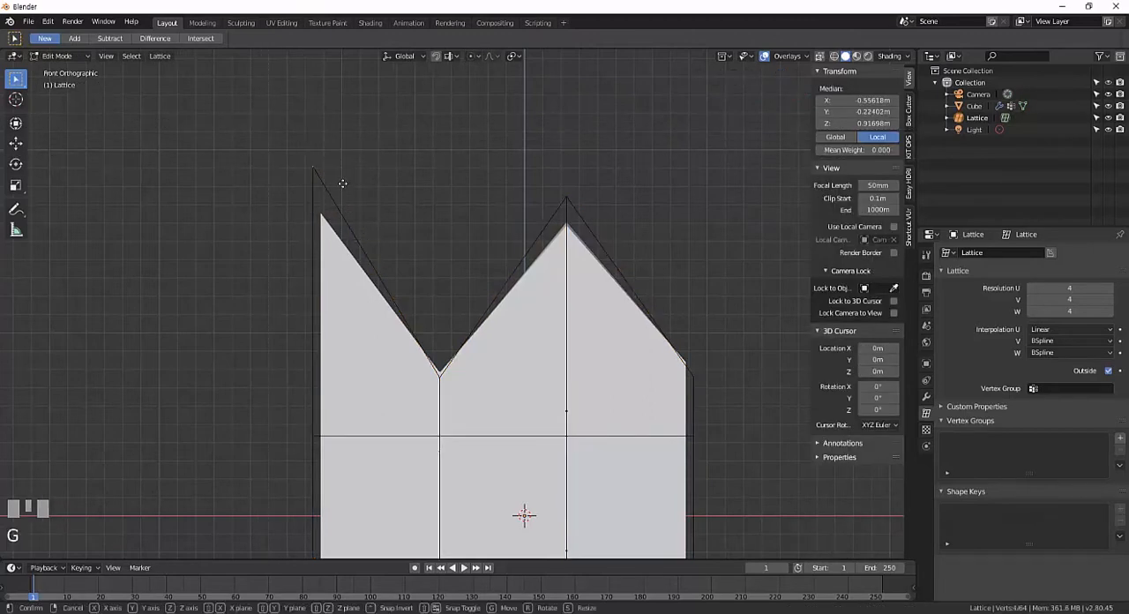
pyautogui.press('z')
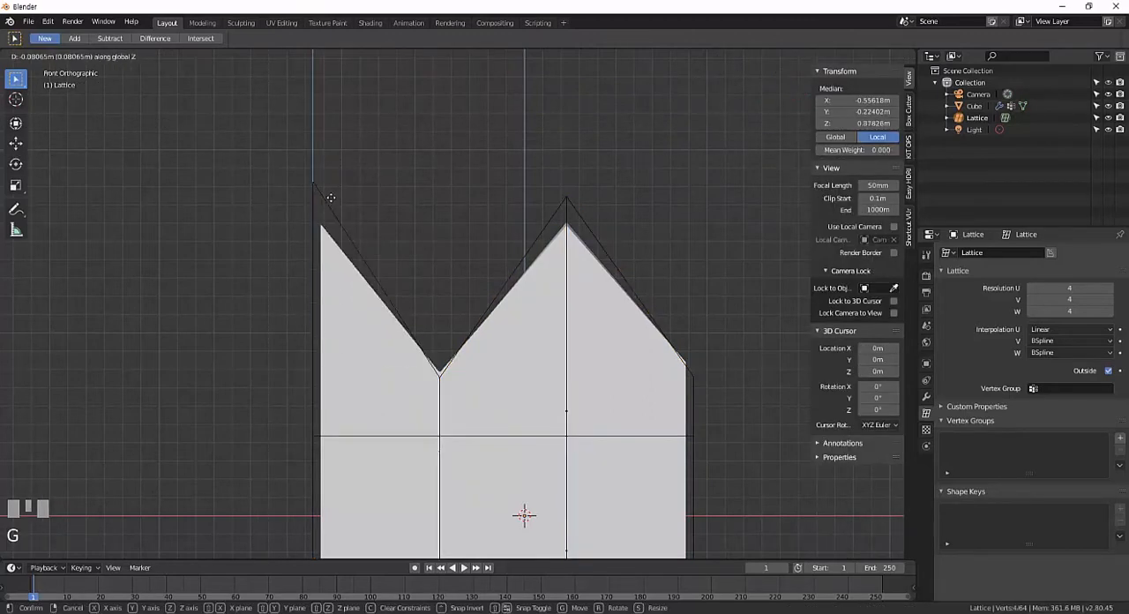
pyautogui.click(385, 312)
# Raise the second column of points along the lattice's upper edge to a local Z of about 0.43 m.
pyautogui.rightClick(440, 370)
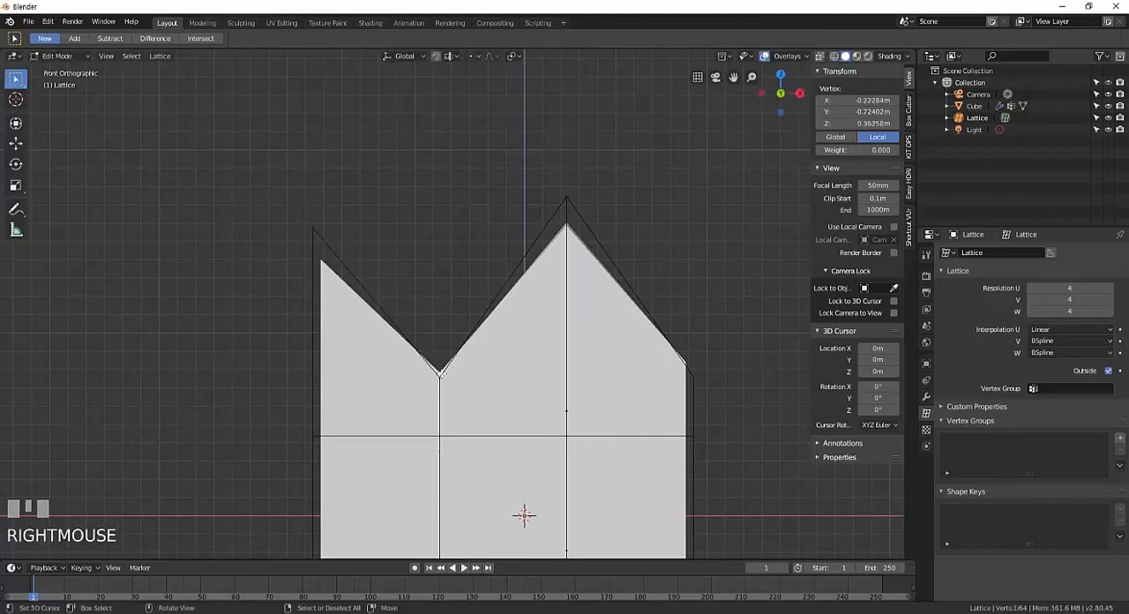
pyautogui.press('b')
pyautogui.moveTo(411, 344); pyautogui.dragTo(464, 403)
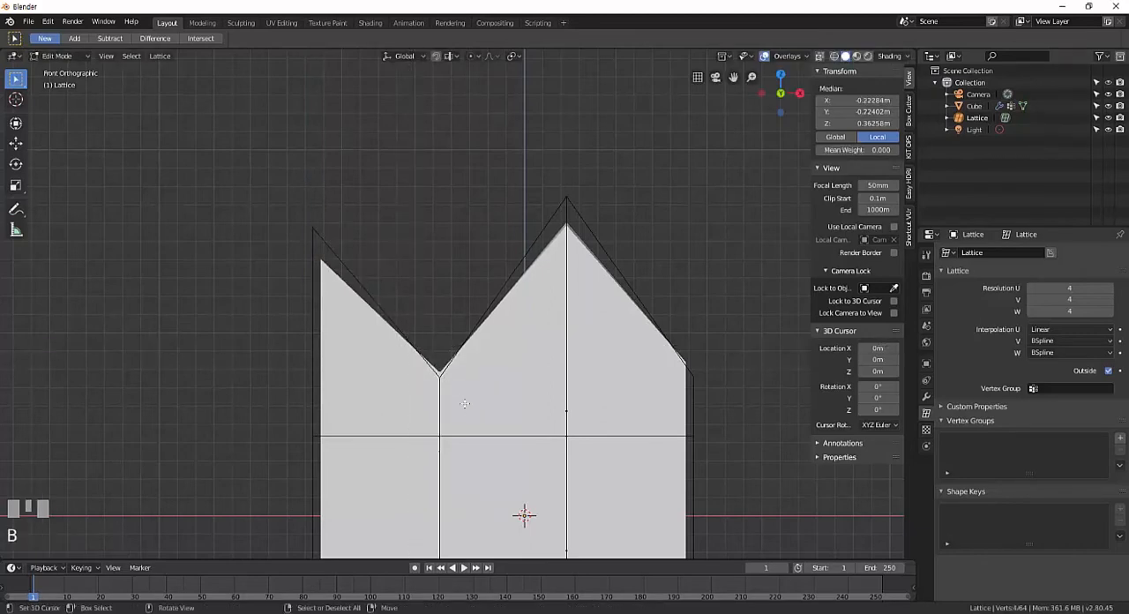
pyautogui.press('g')
pyautogui.press('z')
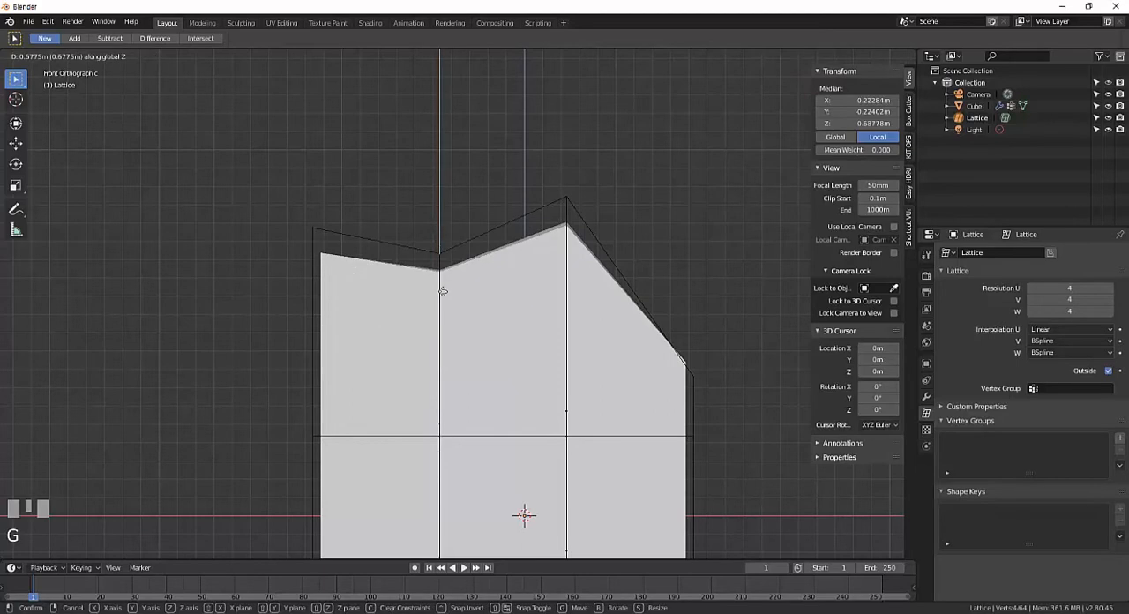
pyautogui.click(608, 247)
# Set the lattice's Interpolation U to Cardinal and examine the curve against the lattice points.
pyautogui.keyDown('shift'); pyautogui.moveTo(634, 245); pyautogui.dragTo(594, 249, button='middle'); pyautogui.keyUp('shift')
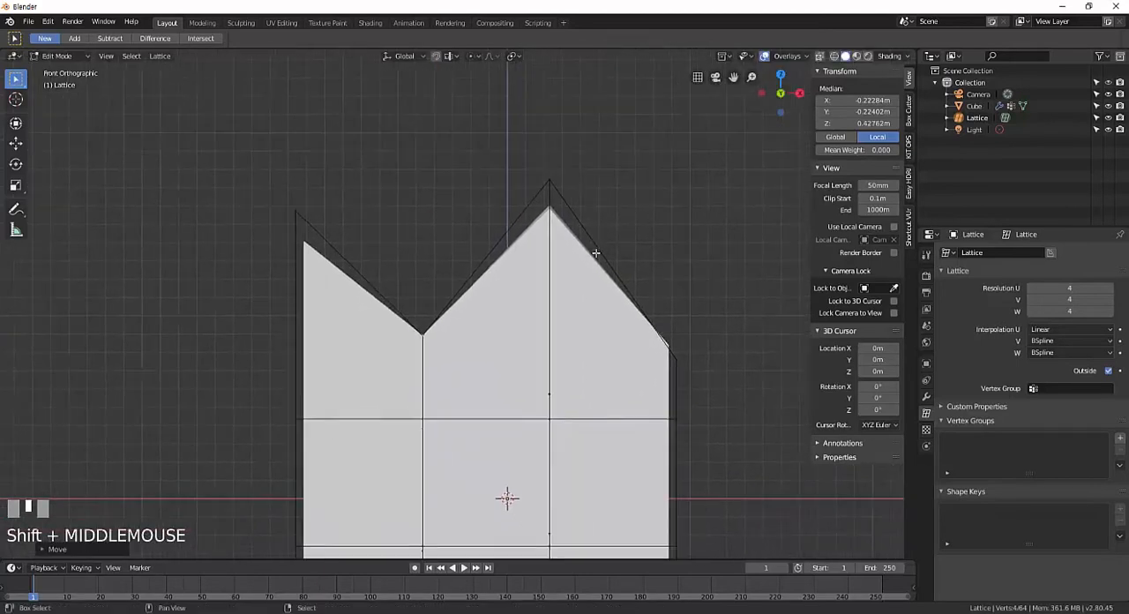
pyautogui.scroll(3, 609, 294)
pyautogui.keyDown('shift'); pyautogui.moveTo(608, 294); pyautogui.dragTo(617, 286, button='middle'); pyautogui.keyUp('shift')
pyautogui.click(1083, 328)
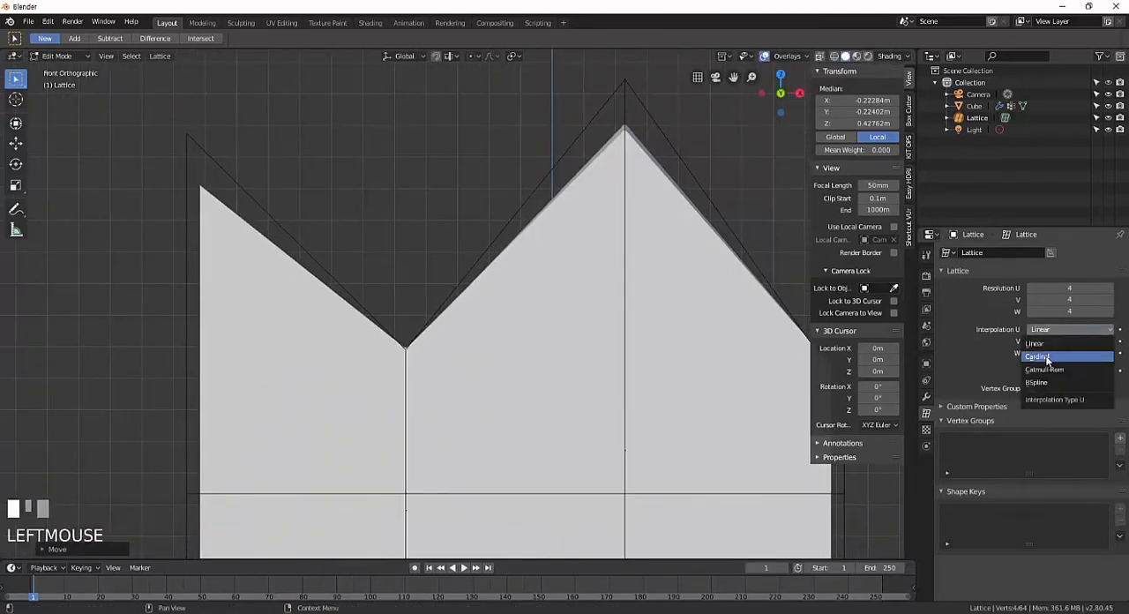
pyautogui.click(1050, 355)
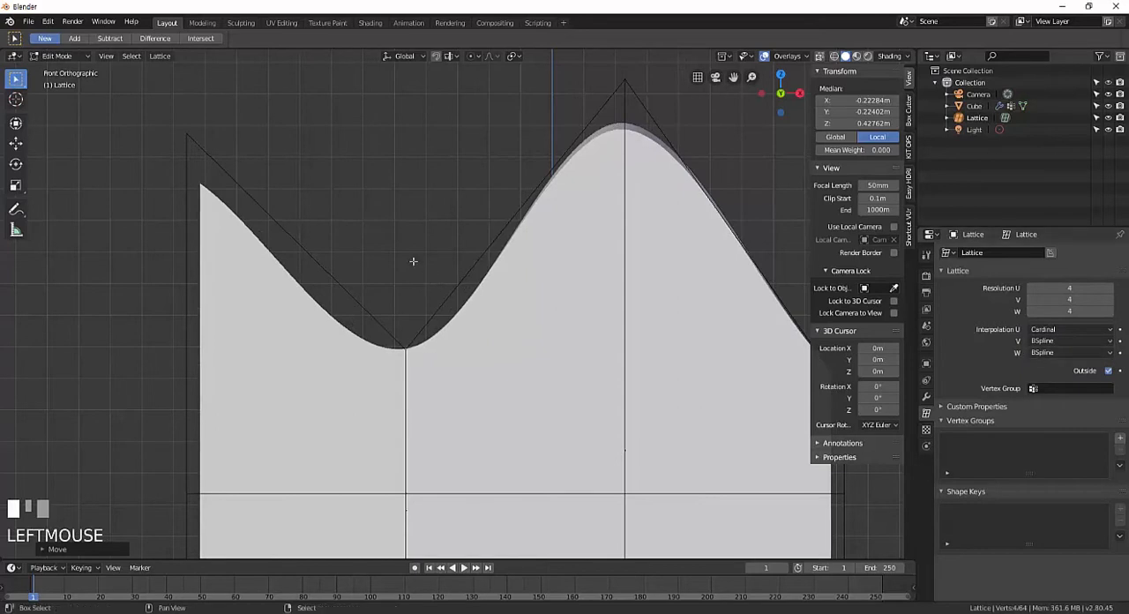
pyautogui.keyDown('shift'); pyautogui.moveTo(416, 259); pyautogui.dragTo(406, 291, button='middle'); pyautogui.keyUp('shift')
pyautogui.scroll(-2, 411, 290)
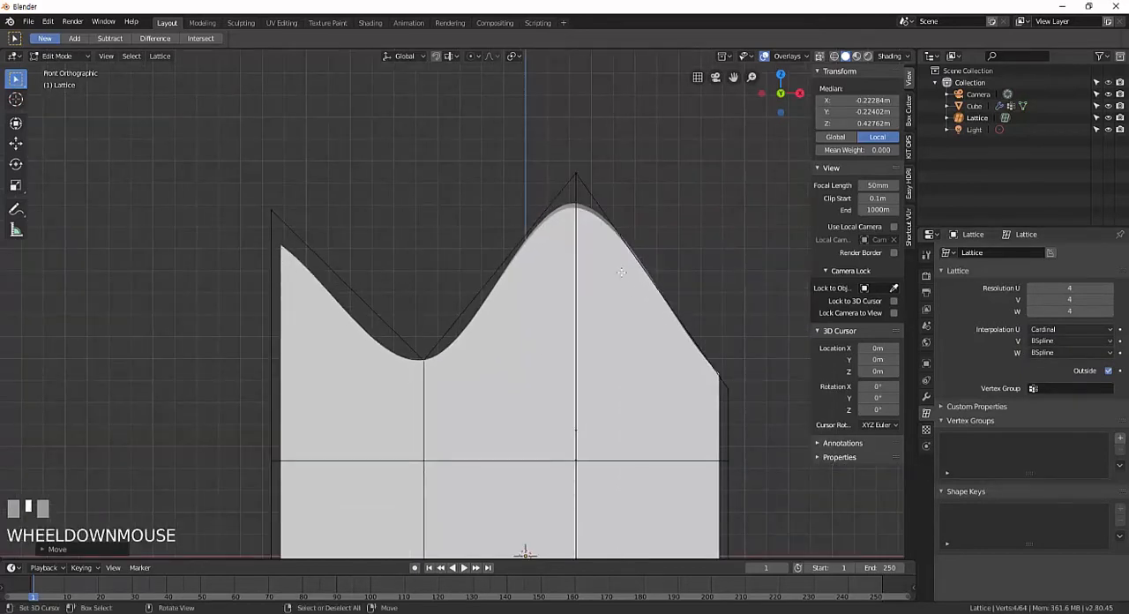
# Switch the lattice's Interpolation U to BSpline to compare the upper edge, and return it to Cardinal.
pyautogui.click(1051, 329)
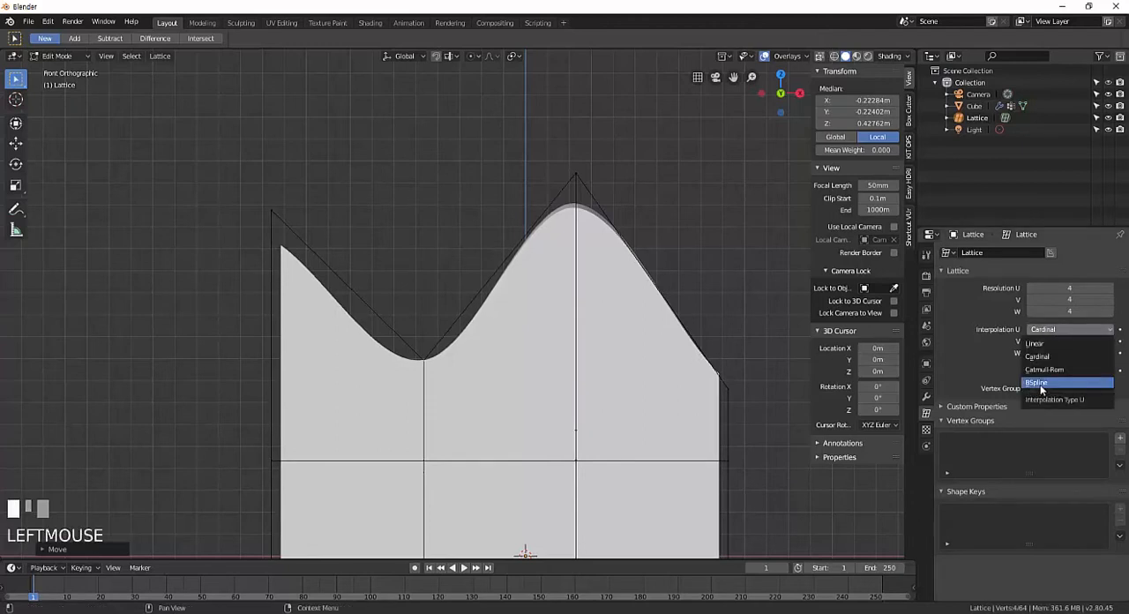
pyautogui.click(1041, 384)
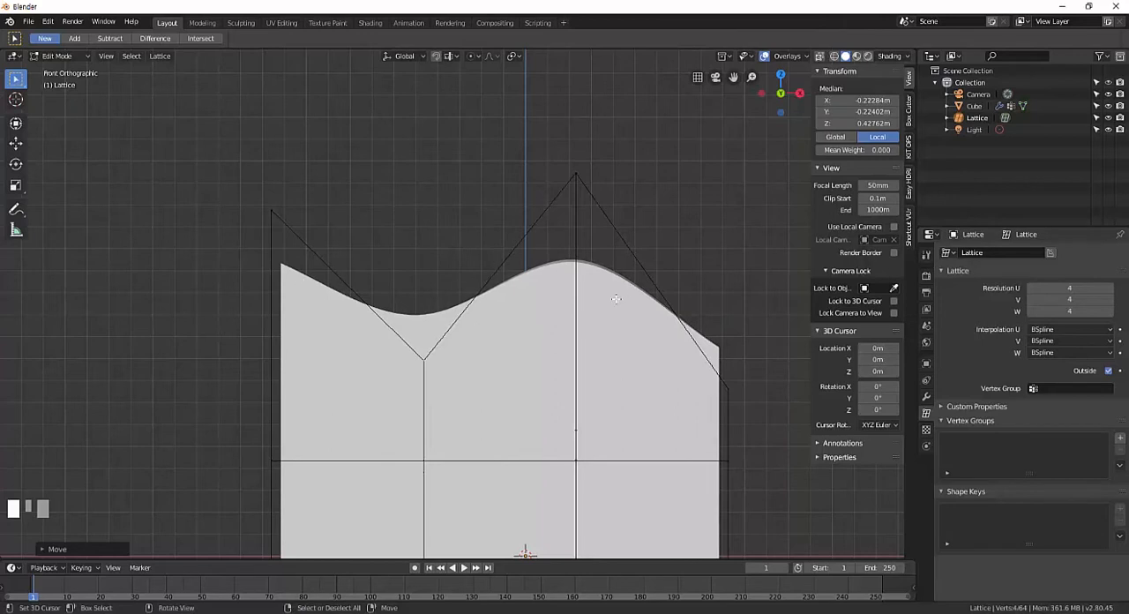
pyautogui.click(1049, 329)
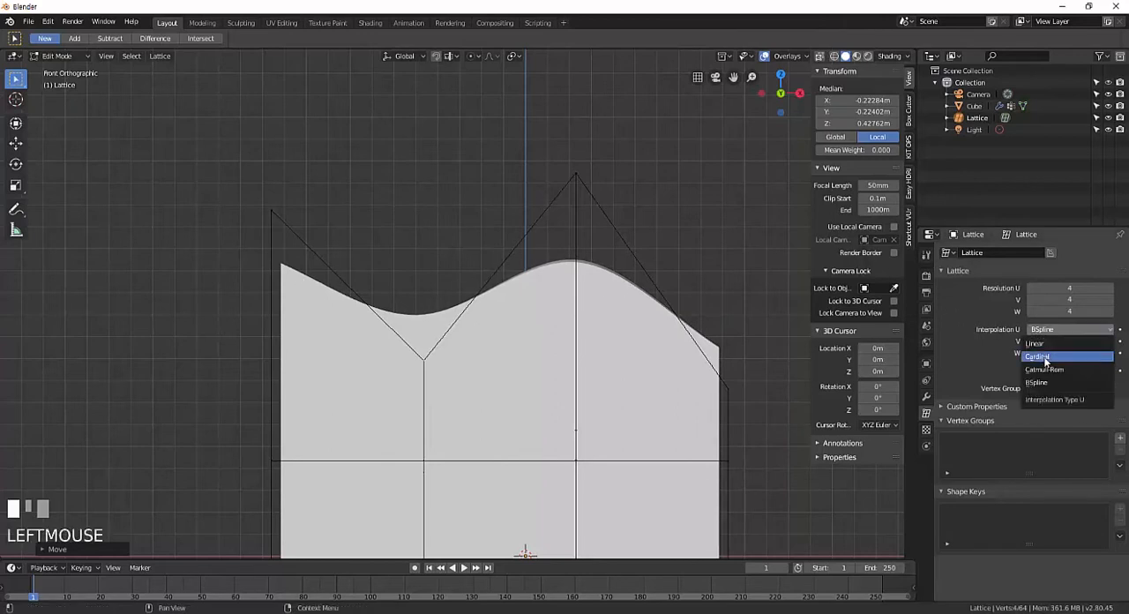
pyautogui.click(1043, 356)
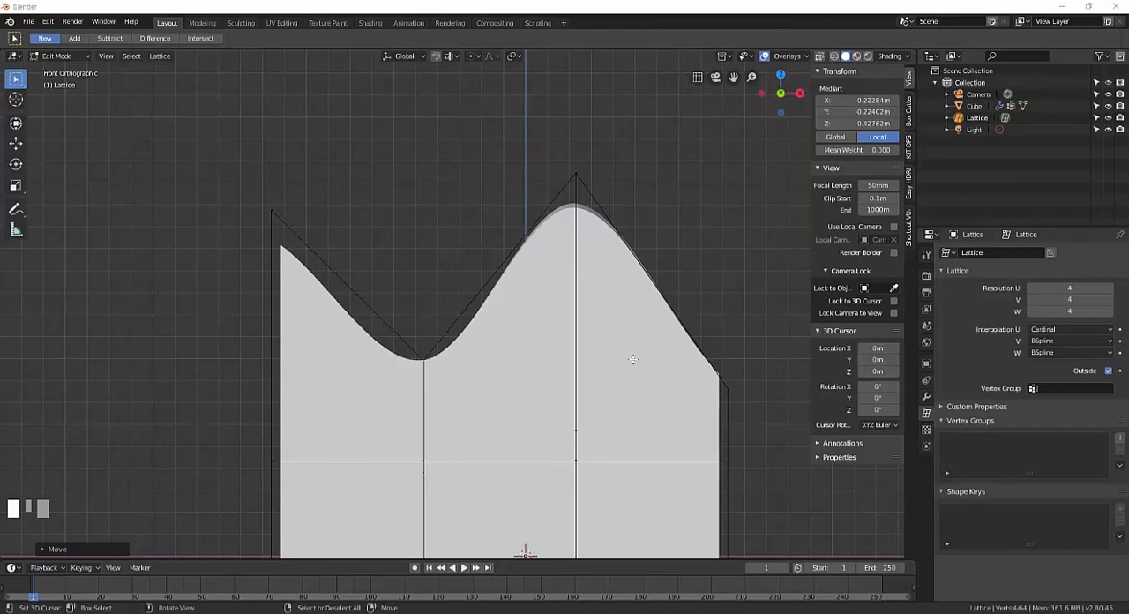
pyautogui.click(1046, 330)
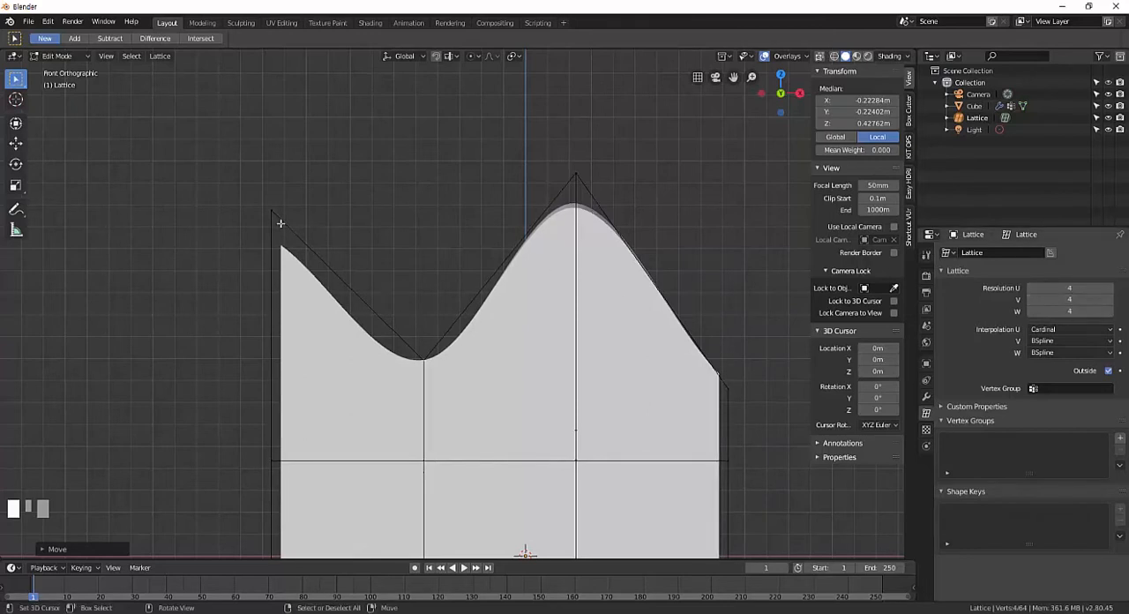
# Examine how closely the Cardinal curve follows the upper-left corner point and the second column's point.
pyautogui.rightClick(280, 223)
pyautogui.keyDown('shift'); pyautogui.moveTo(378, 221); pyautogui.dragTo(393, 239, button='middle'); pyautogui.keyUp('shift')
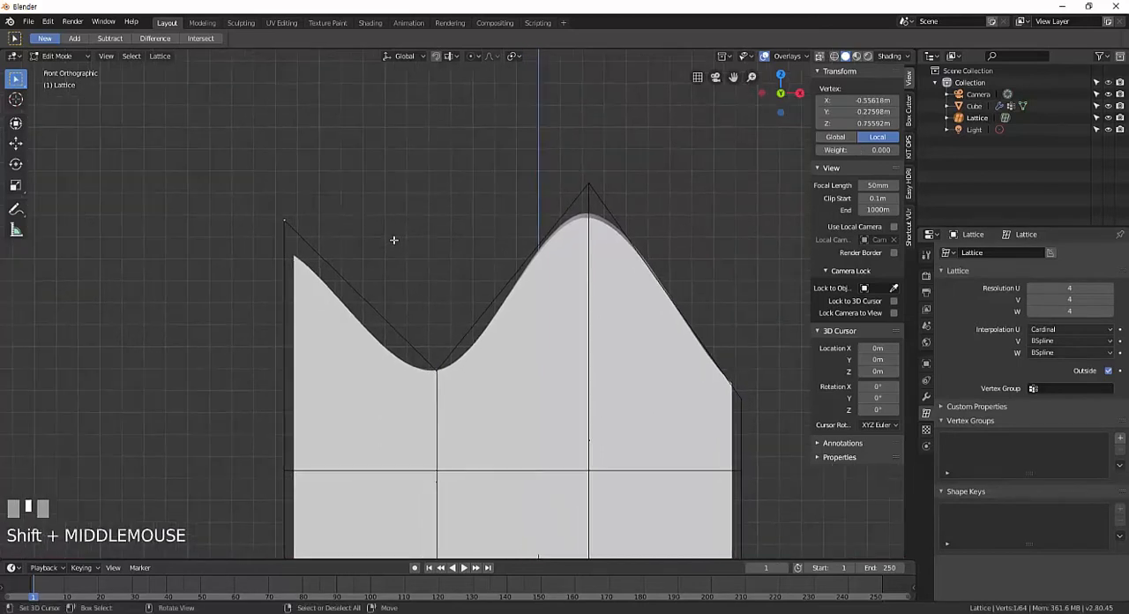
pyautogui.scroll(2, 394, 239)
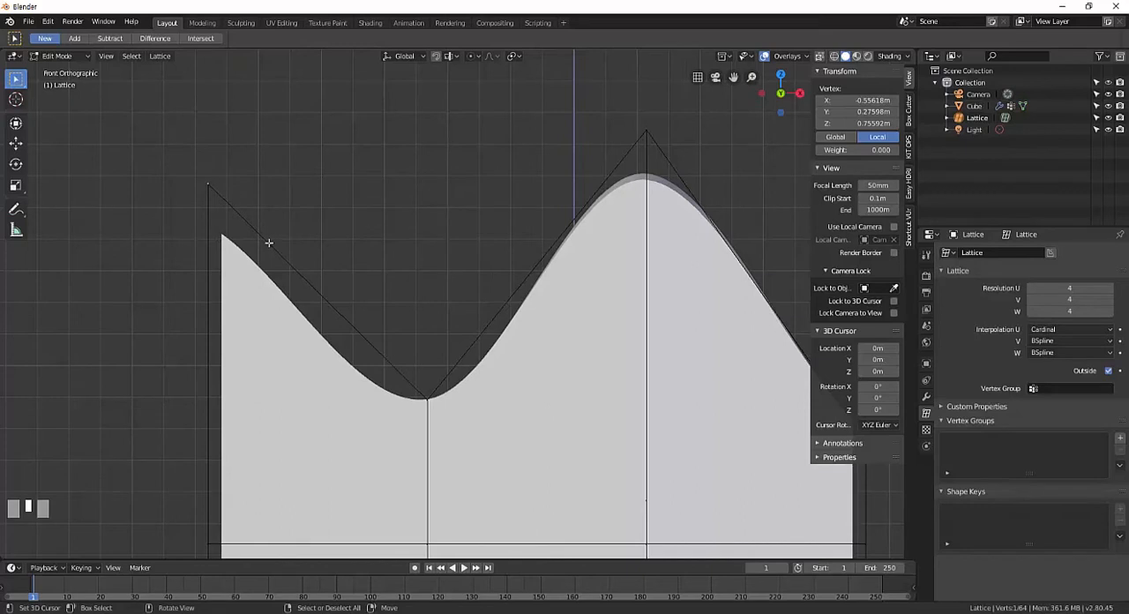
pyautogui.keyDown('shift'); pyautogui.moveTo(505, 295); pyautogui.dragTo(459, 280, button='middle'); pyautogui.keyUp('shift')
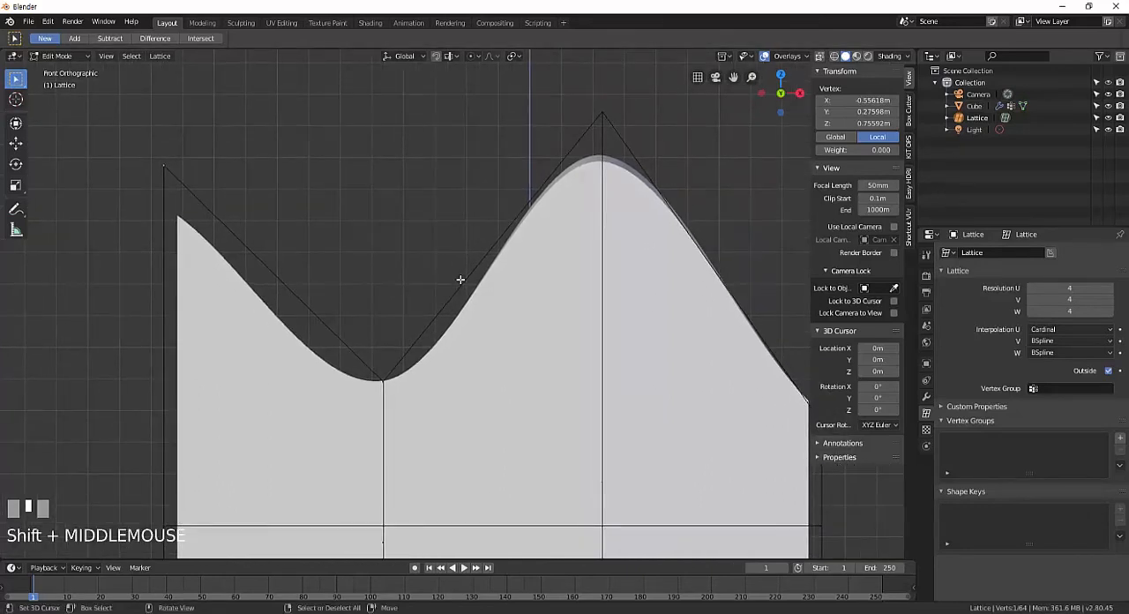
pyautogui.moveTo(382, 255)
pyautogui.keyDown('shift'); pyautogui.mouseDown(button='middle')
pyautogui.moveTo(418, 264)
pyautogui.moveTo(384, 274)
pyautogui.mouseUp(button='middle'); pyautogui.keyUp('shift')
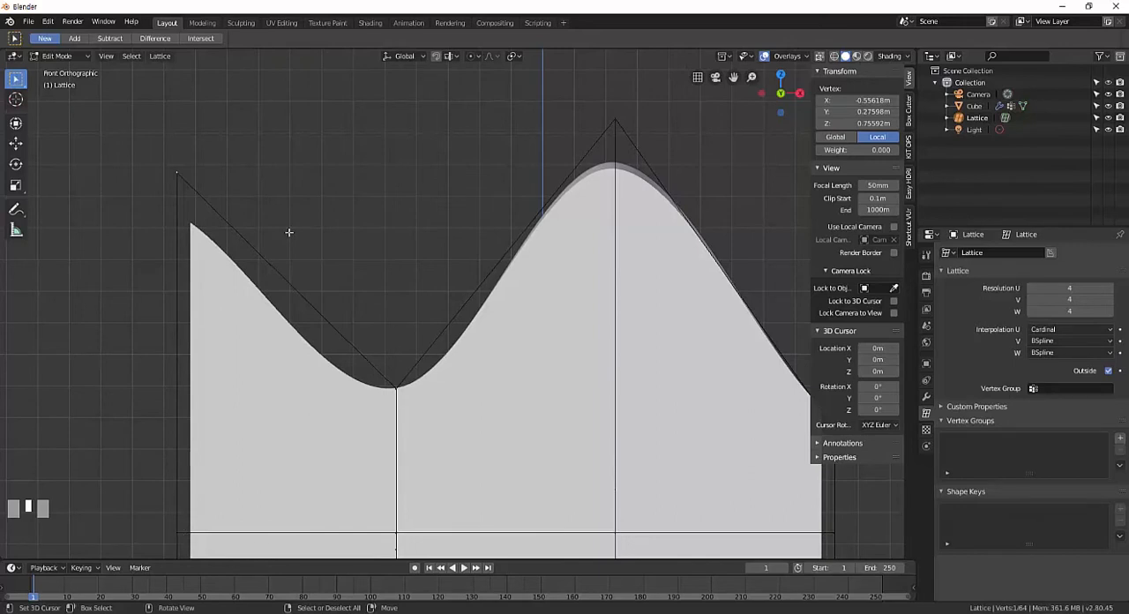
pyautogui.keyDown('shift'); pyautogui.moveTo(305, 242); pyautogui.dragTo(314, 254, button='middle'); pyautogui.keyUp('shift')
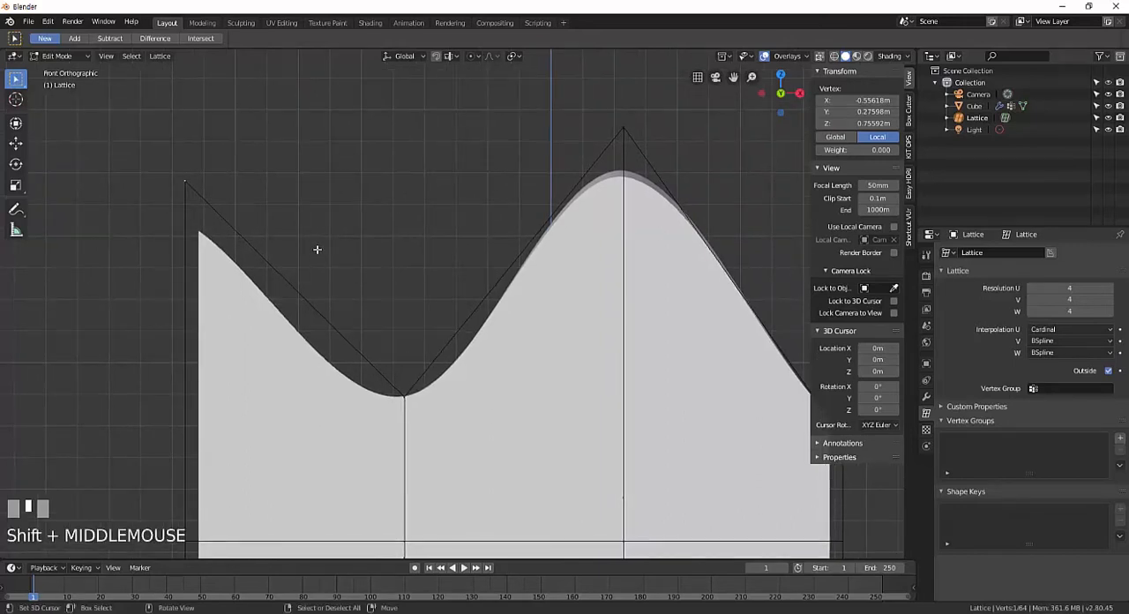
pyautogui.keyDown('shift'); pyautogui.moveTo(283, 244); pyautogui.dragTo(287, 255, button='middle'); pyautogui.keyUp('shift')
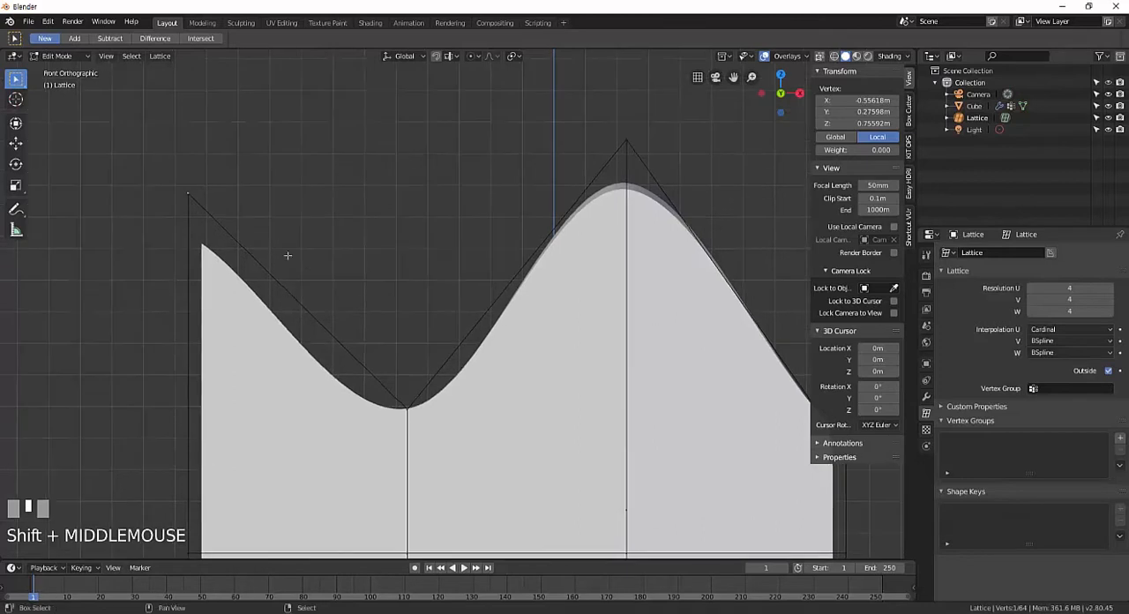
pyautogui.scroll(-2, 308, 265)
pyautogui.keyDown('shift'); pyautogui.moveTo(390, 326); pyautogui.dragTo(386, 317, button='middle'); pyautogui.keyUp('shift')
pyautogui.rightClick(418, 361)
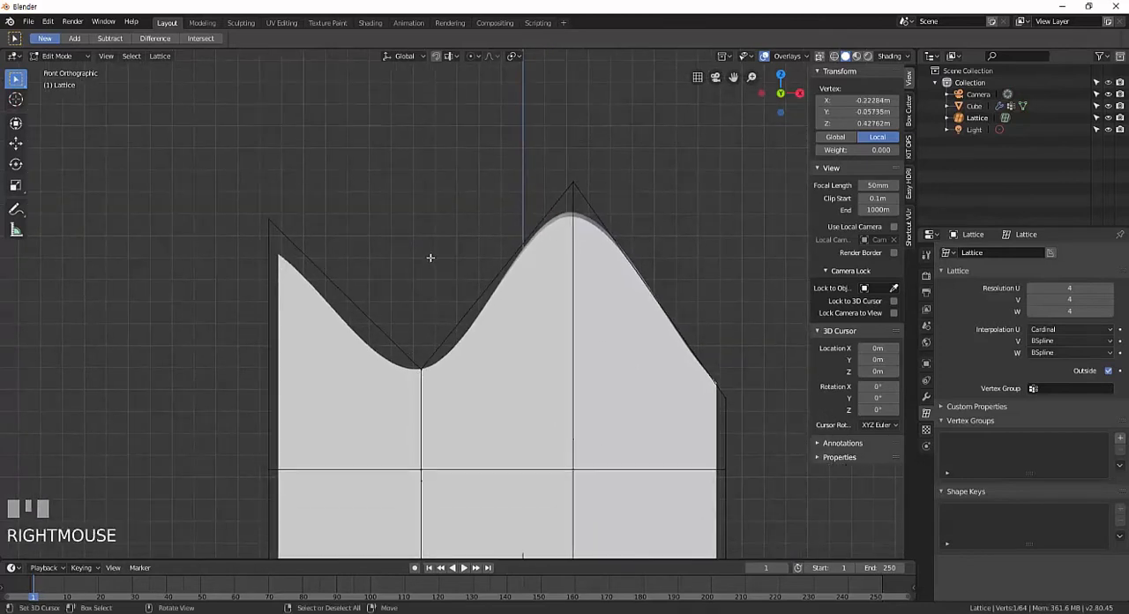
pyautogui.rightClick(426, 365)
pyautogui.rightClick(268, 220)
# Set the lattice's Interpolation U to BSpline and examine the curve around the upper-left corner point.
pyautogui.click(1074, 328)
pyautogui.click(1073, 329)
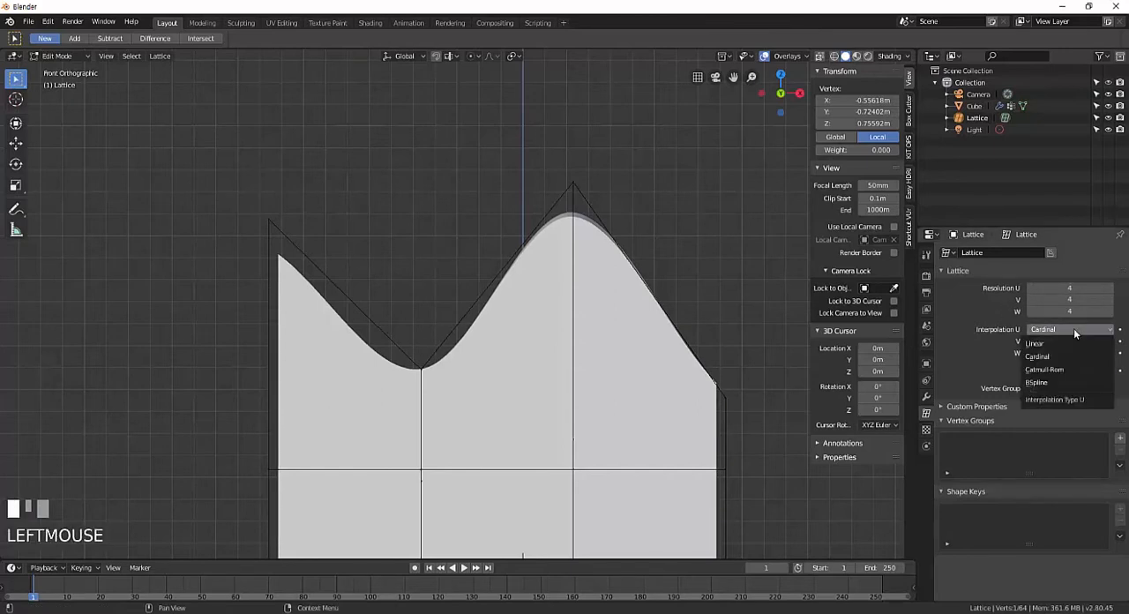
pyautogui.click(1064, 381)
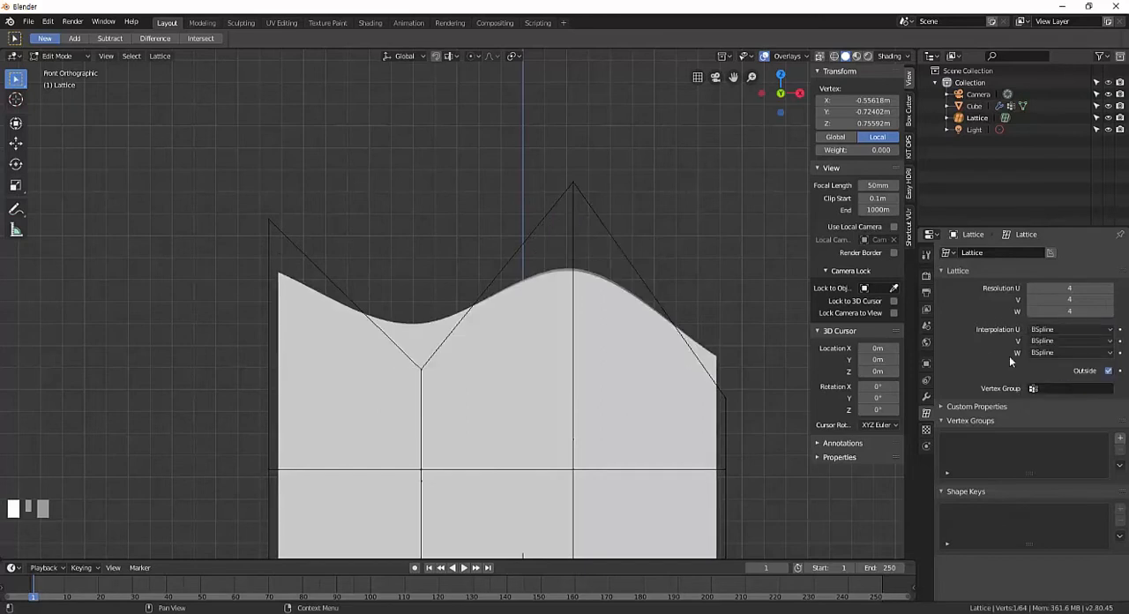
pyautogui.rightClick(271, 221)
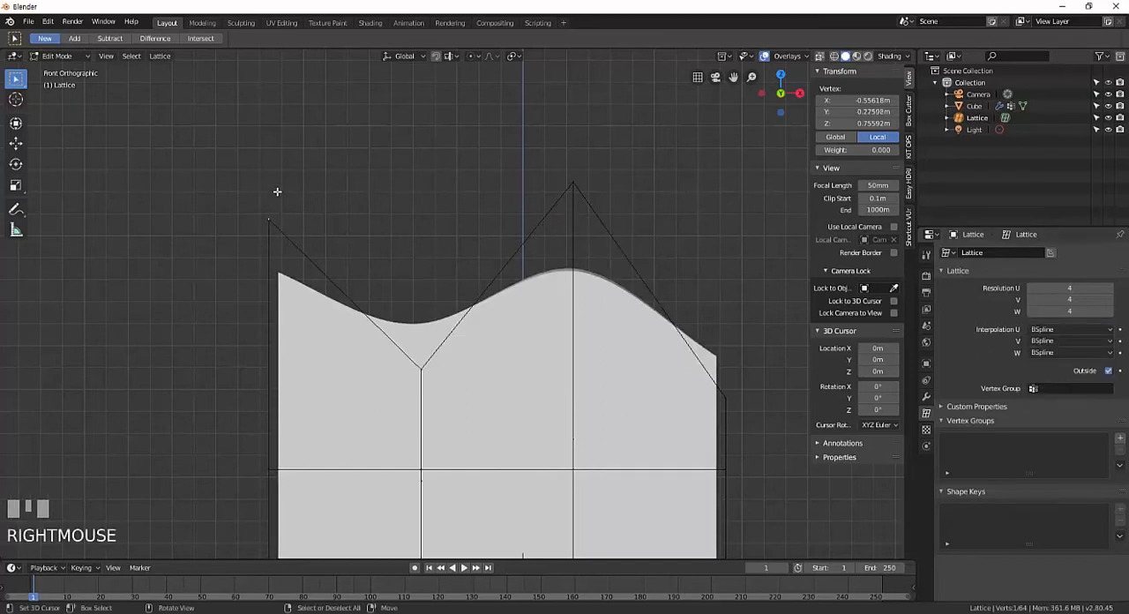
pyautogui.keyDown('shift'); pyautogui.moveTo(277, 229); pyautogui.dragTo(316, 240, button='middle'); pyautogui.keyUp('shift')
pyautogui.scroll(3, 317, 240)
pyautogui.scroll(-2, 281, 224)
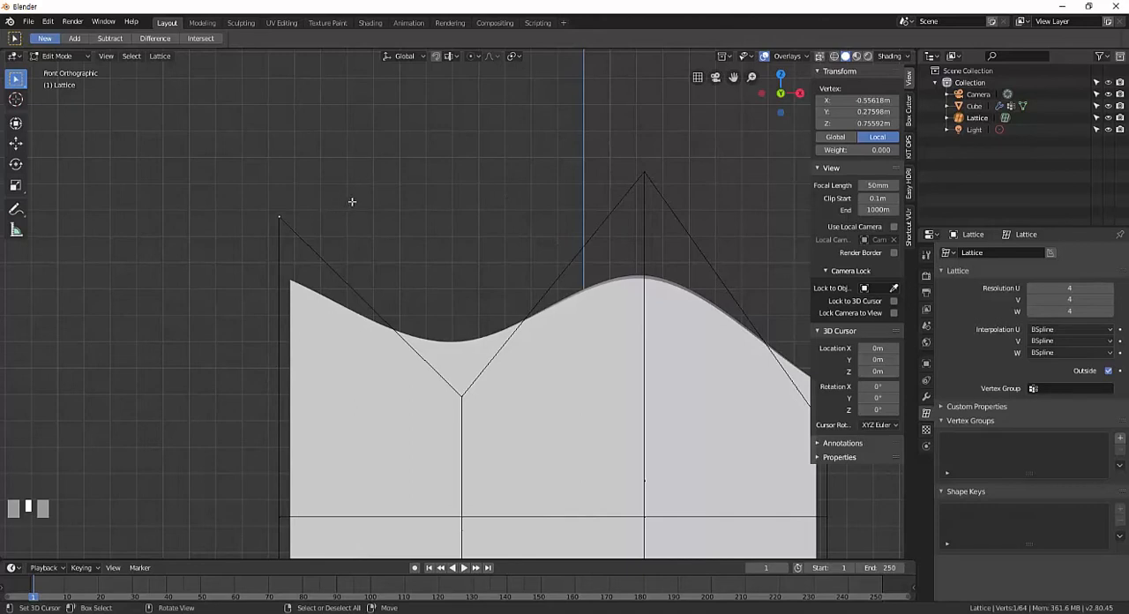
pyautogui.keyDown('shift'); pyautogui.moveTo(363, 196); pyautogui.dragTo(355, 232, button='middle'); pyautogui.keyUp('shift')
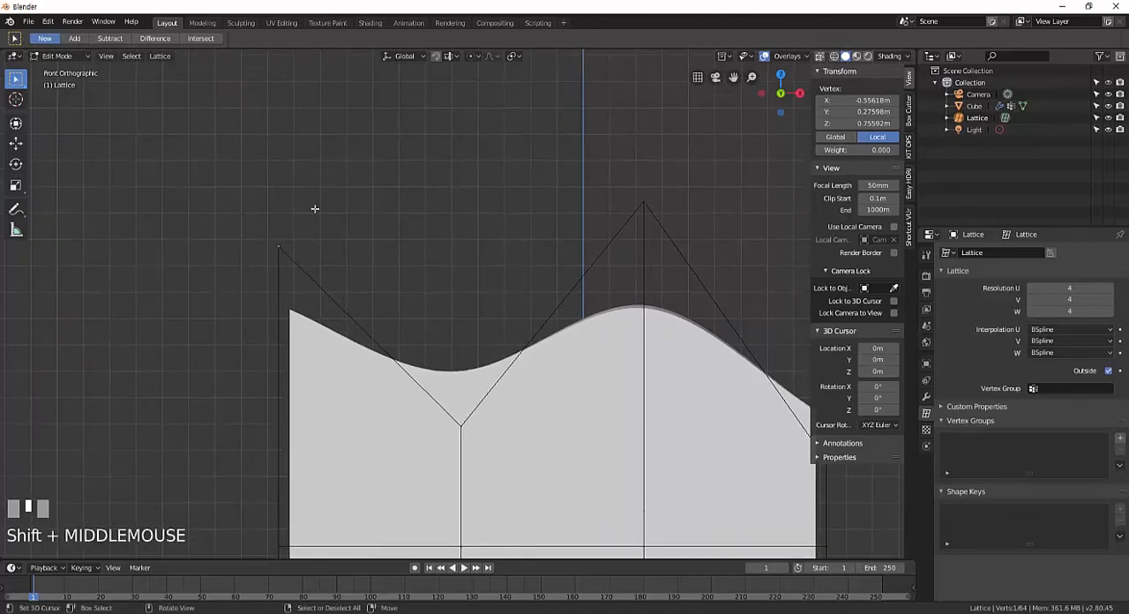
# Set the lattice's Interpolation U back to Cardinal and raise the upper-left column of points along Z.
pyautogui.click(1078, 329)
pyautogui.click(1050, 356)
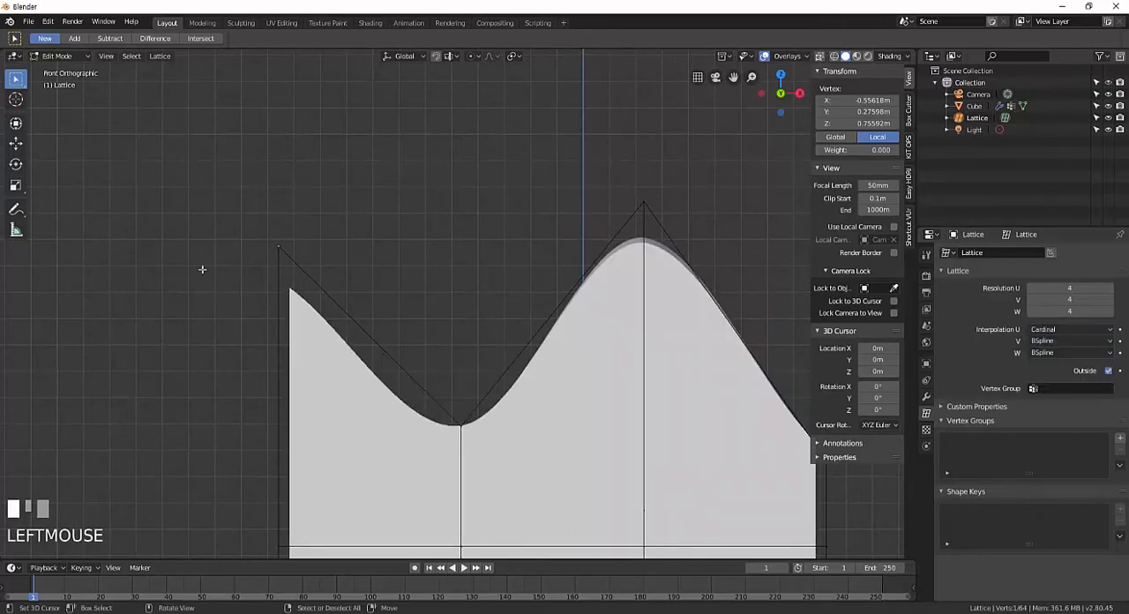
pyautogui.rightClick(287, 247)
pyautogui.press('b')
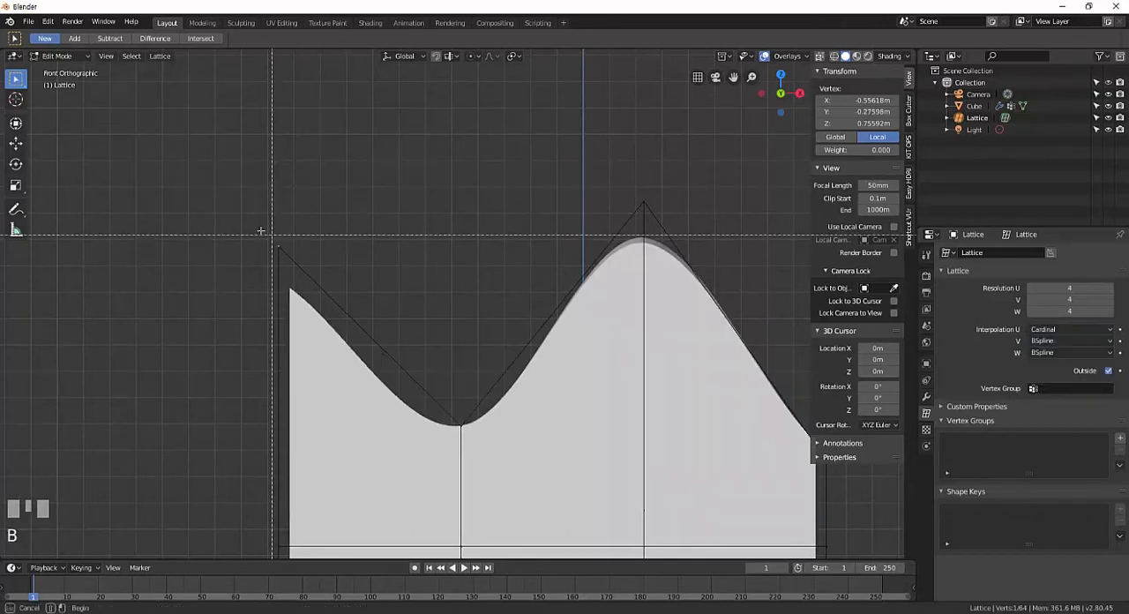
pyautogui.moveTo(252, 224); pyautogui.dragTo(305, 252)
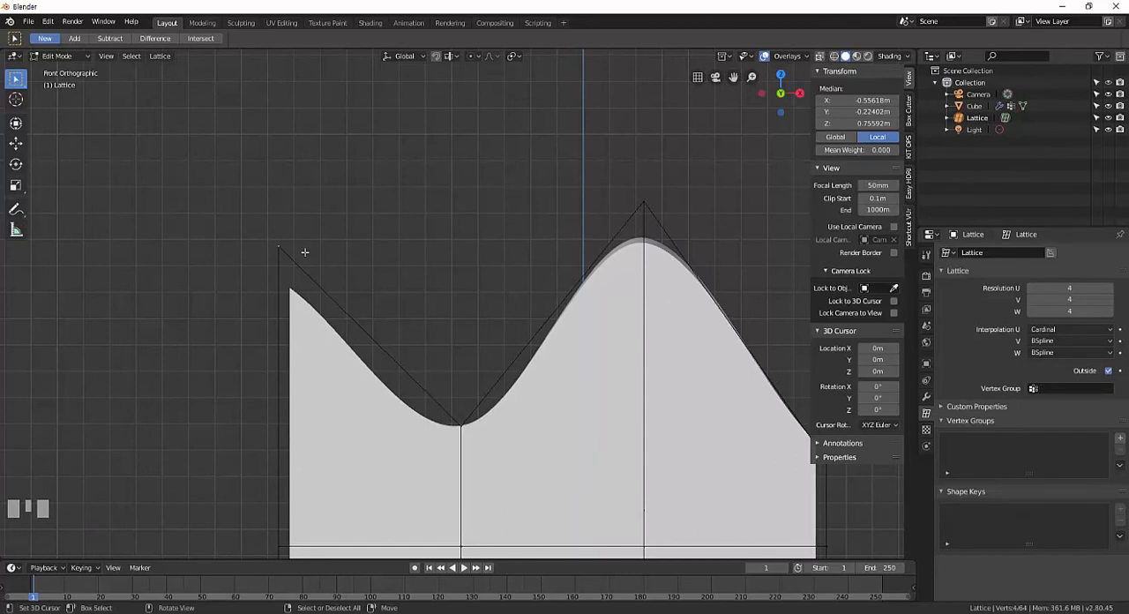
pyautogui.press('g')
pyautogui.press('z')
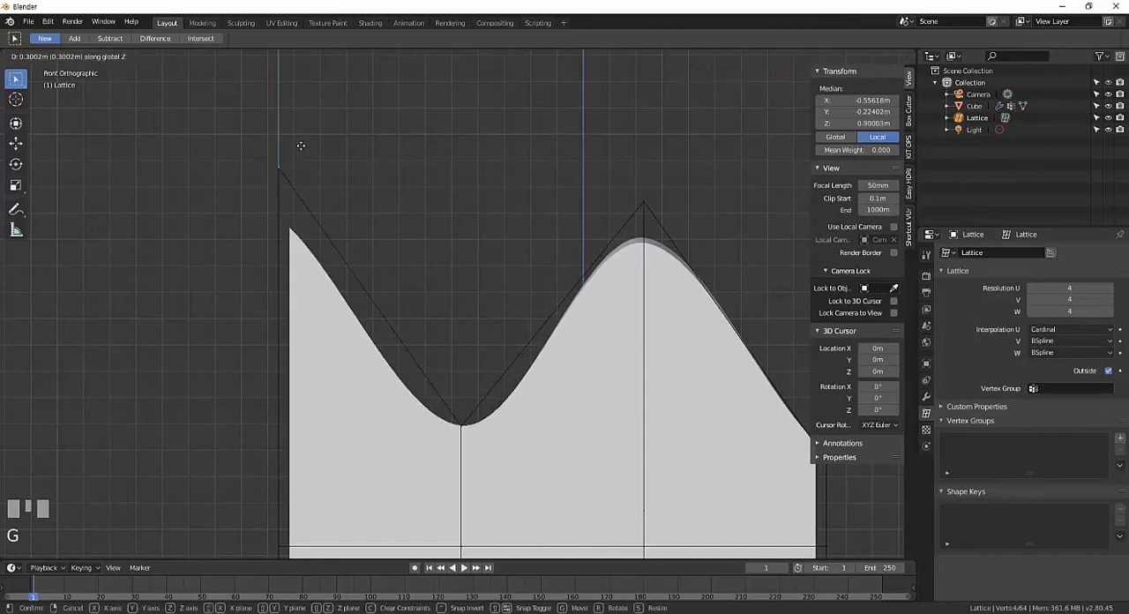
pyautogui.click(301, 137)
# Examine the valley at the lattice's second column of points up close, in perspective and from the front.
pyautogui.rightClick(477, 407)
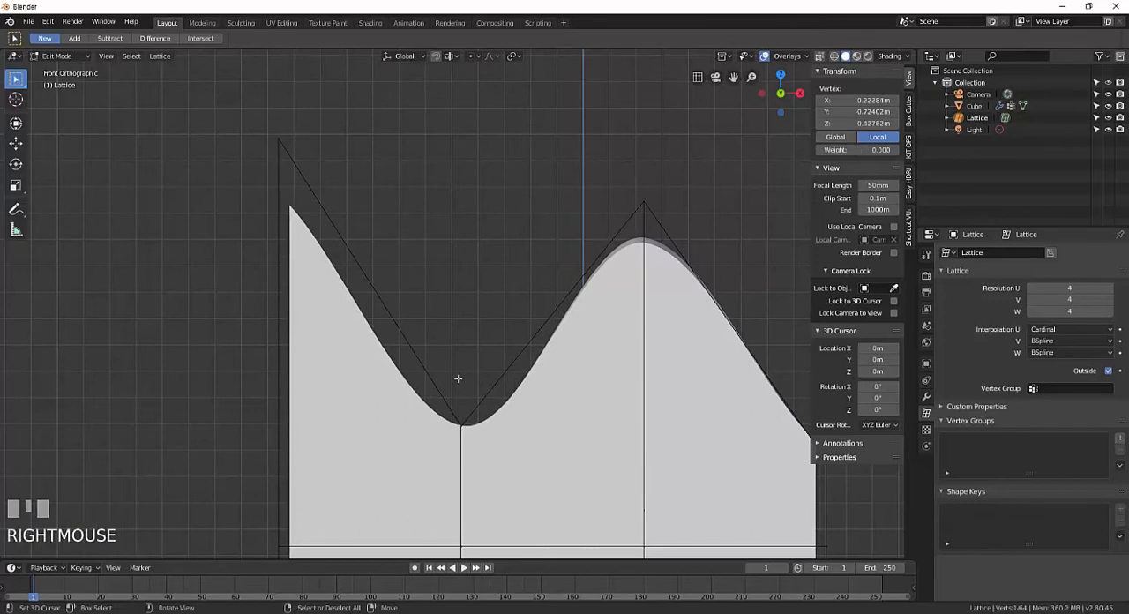
pyautogui.keyDown('shift'); pyautogui.moveTo(455, 378); pyautogui.dragTo(418, 386, button='middle'); pyautogui.keyUp('shift')
pyautogui.scroll(-1, 446, 411)
pyautogui.scroll(2, 446, 411)
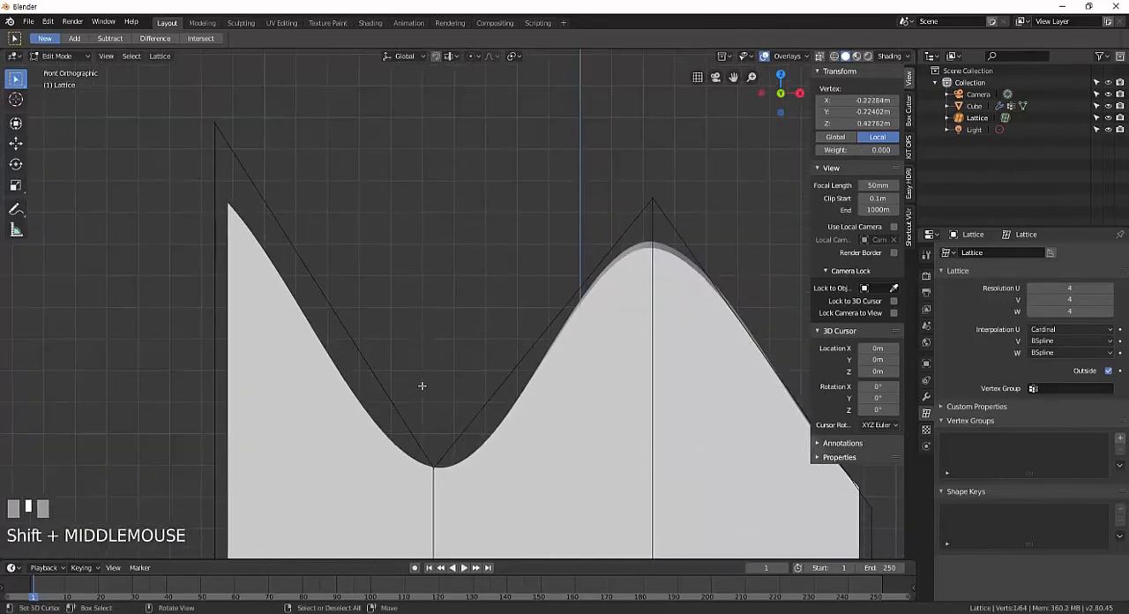
pyautogui.scroll(-2, 421, 388)
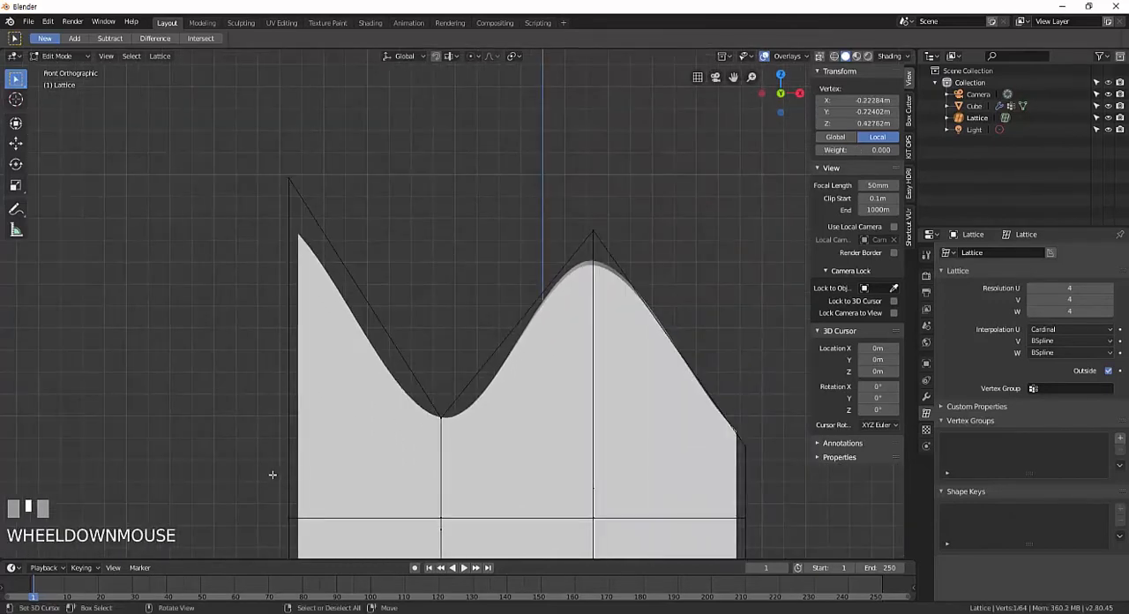
pyautogui.click(2, 567)
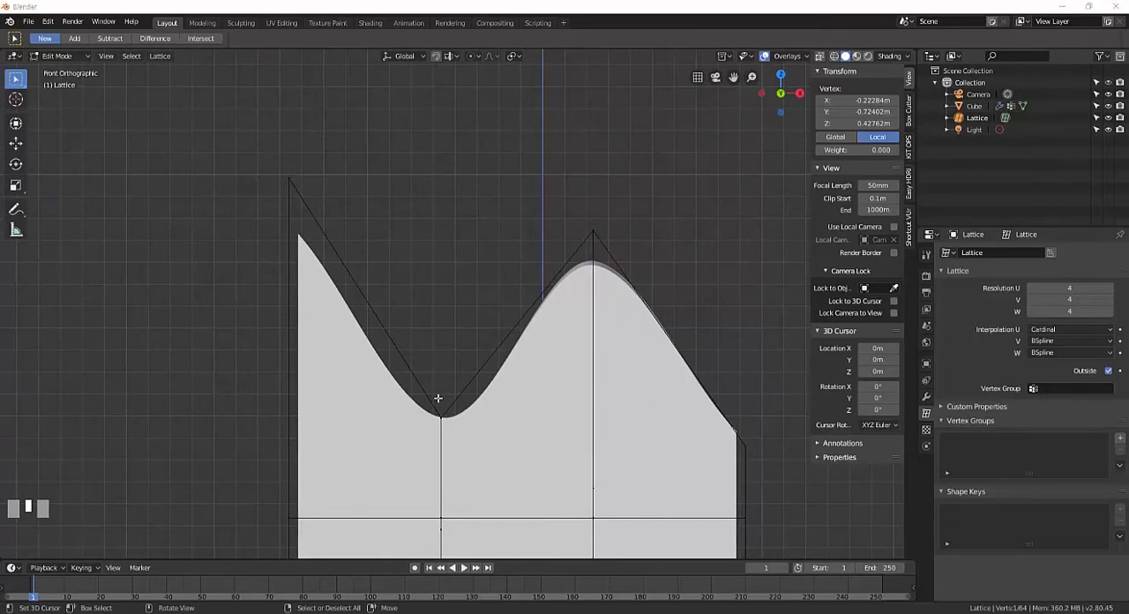
pyautogui.moveTo(441, 398); pyautogui.dragTo(490, 266, button='middle')
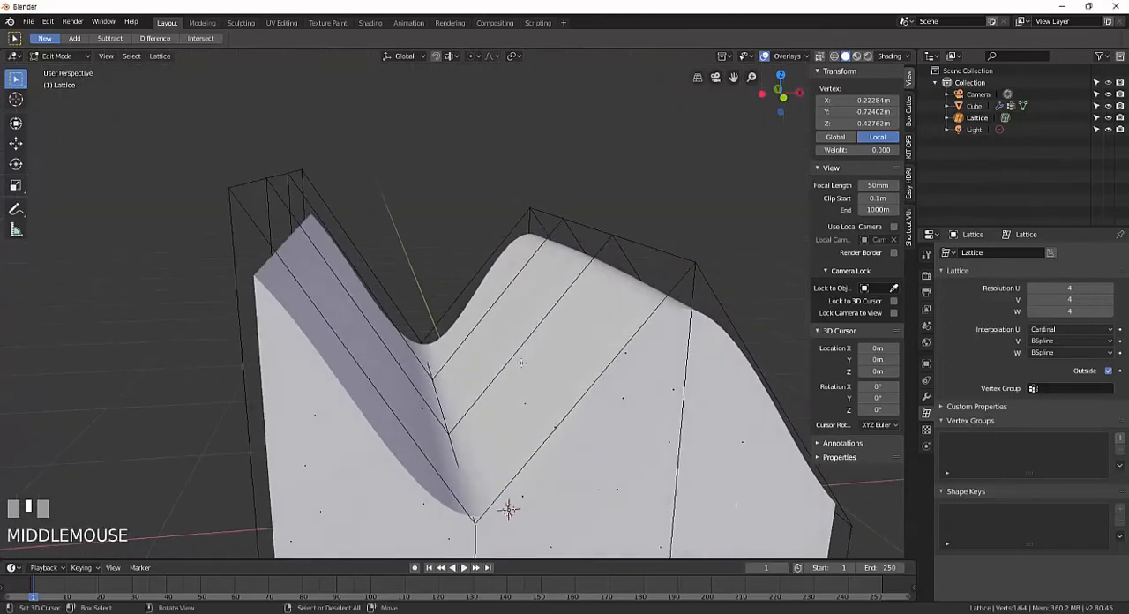
pyautogui.press('KP_1')
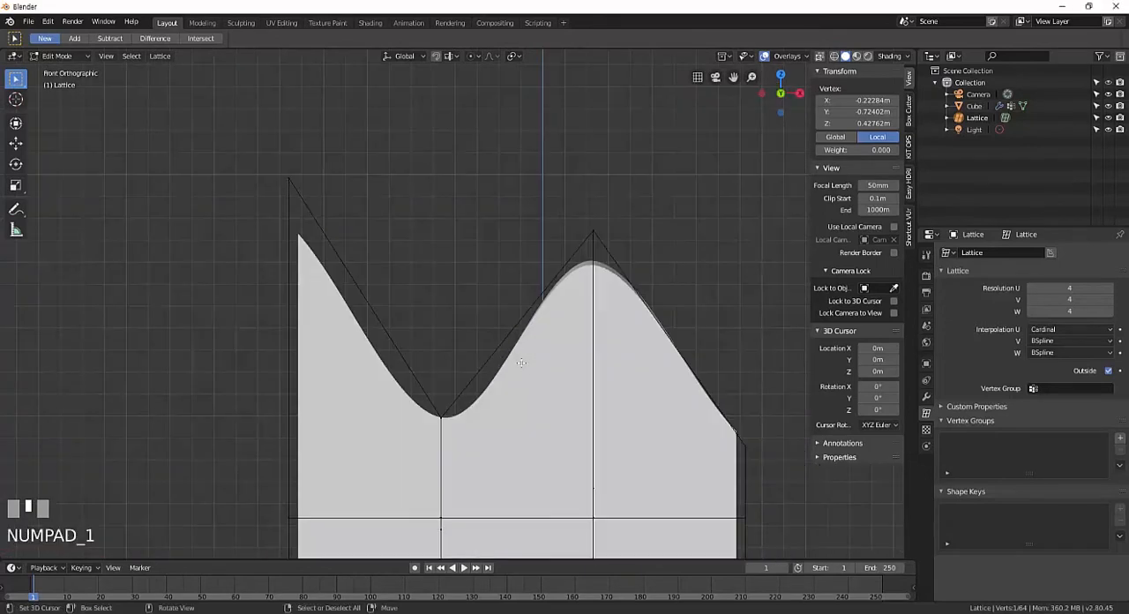
# Set the lattice's Resolution U to 6 and lower the upper-left column of points to a local Z of about 0.59 m.
pyautogui.click(1074, 287)
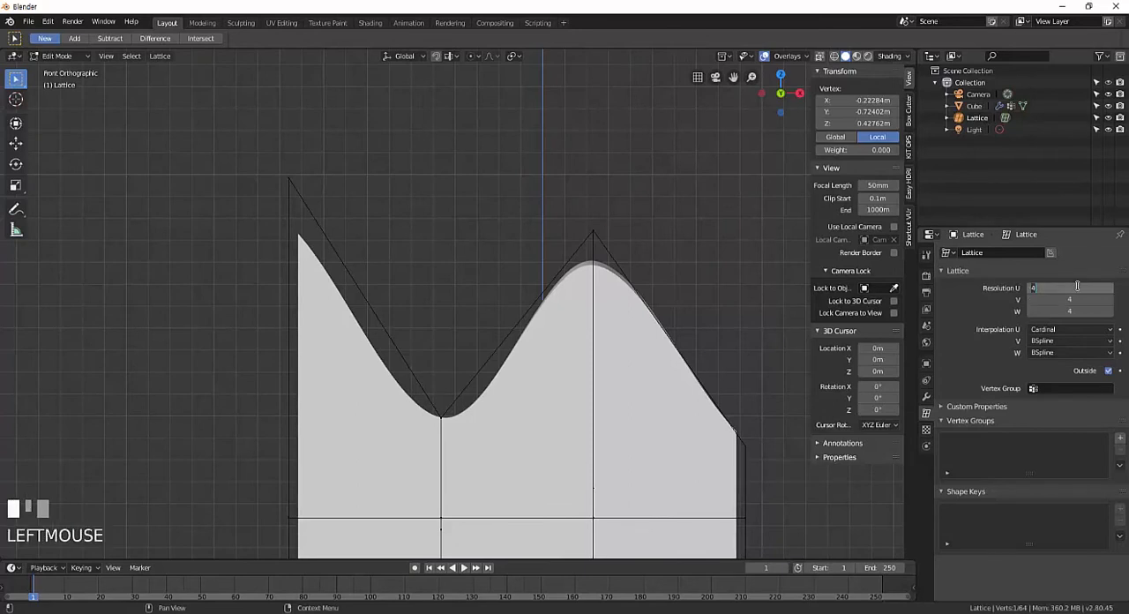
pyautogui.write('6')
pyautogui.press('Return')
pyautogui.press('b')
pyautogui.moveTo(305, 169); pyautogui.dragTo(275, 192)
pyautogui.press('g')
pyautogui.press('z')
pyautogui.click(300, 349)
# Raise the third column of points along the lattice's upper edge in Z, turning the valley into a peak.
pyautogui.rightClick(462, 364)
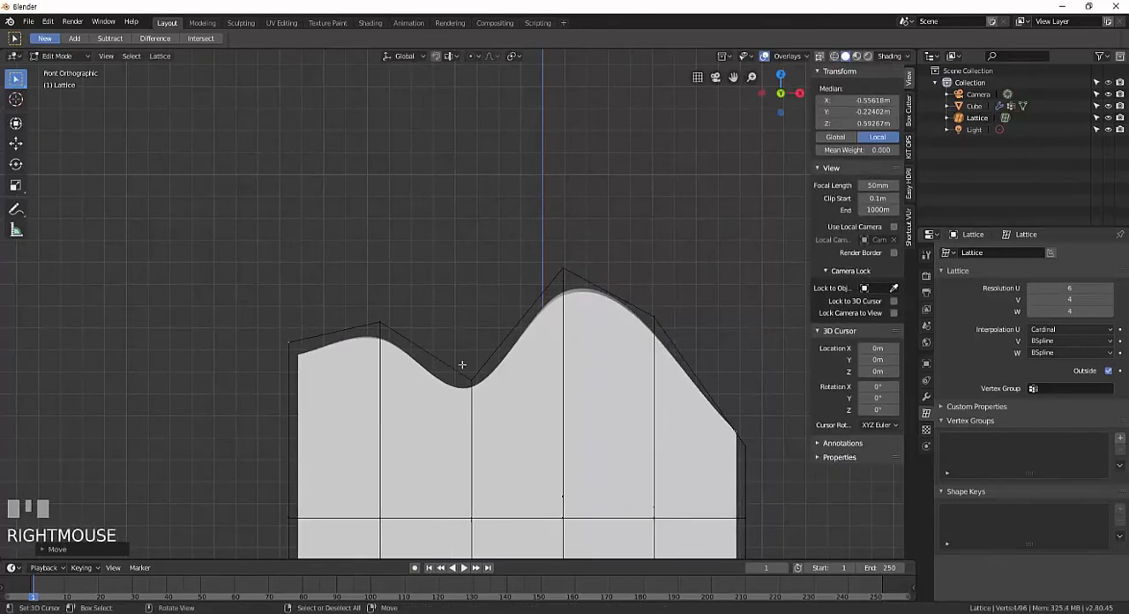
pyautogui.press('b')
pyautogui.moveTo(441, 340); pyautogui.dragTo(492, 412)
pyautogui.press('g')
pyautogui.press('z')
pyautogui.click(476, 226)
# Raise the second column of points along the lattice's upper edge in Z to start an arch.
pyautogui.rightClick(458, 234)
pyautogui.press('b')
pyautogui.moveTo(348, 304); pyautogui.dragTo(395, 338)
pyautogui.press('g')
pyautogui.press('z')
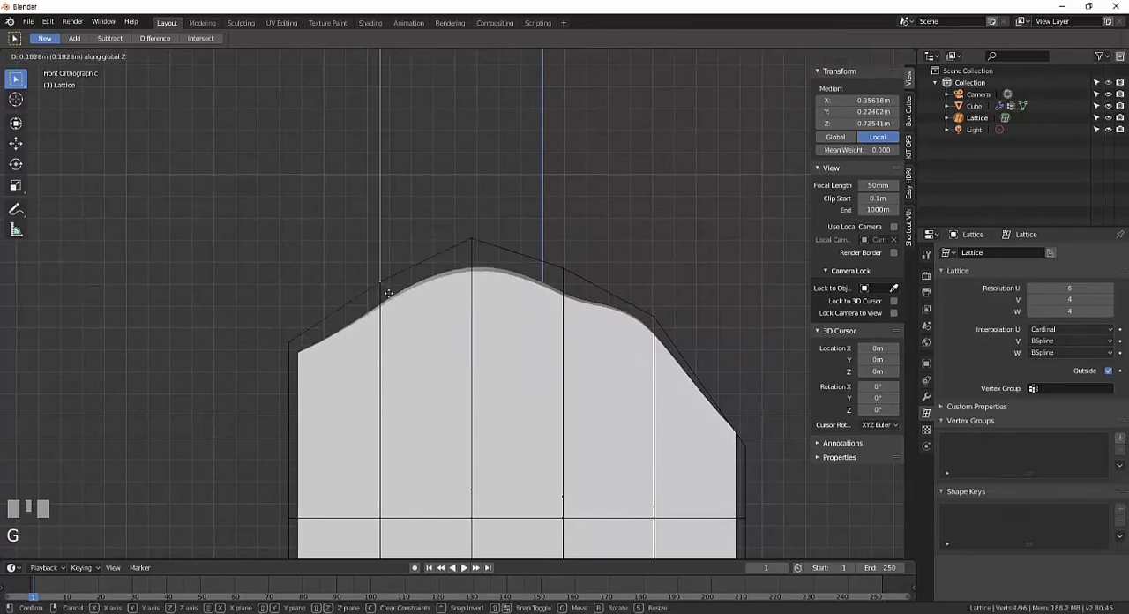
pyautogui.click(389, 273)
# Raise the fourth column of points along the upper edge in Z to about the third column's height.
pyautogui.rightClick(556, 274)
pyautogui.press('b')
pyautogui.moveTo(545, 242); pyautogui.dragTo(584, 286)
pyautogui.press('g')
pyautogui.press('z')
pyautogui.click(579, 265)
# Raise the fifth column of points along the lattice's upper edge to a local Z of about 0.72 m.
pyautogui.rightClick(659, 328)
pyautogui.press('b')
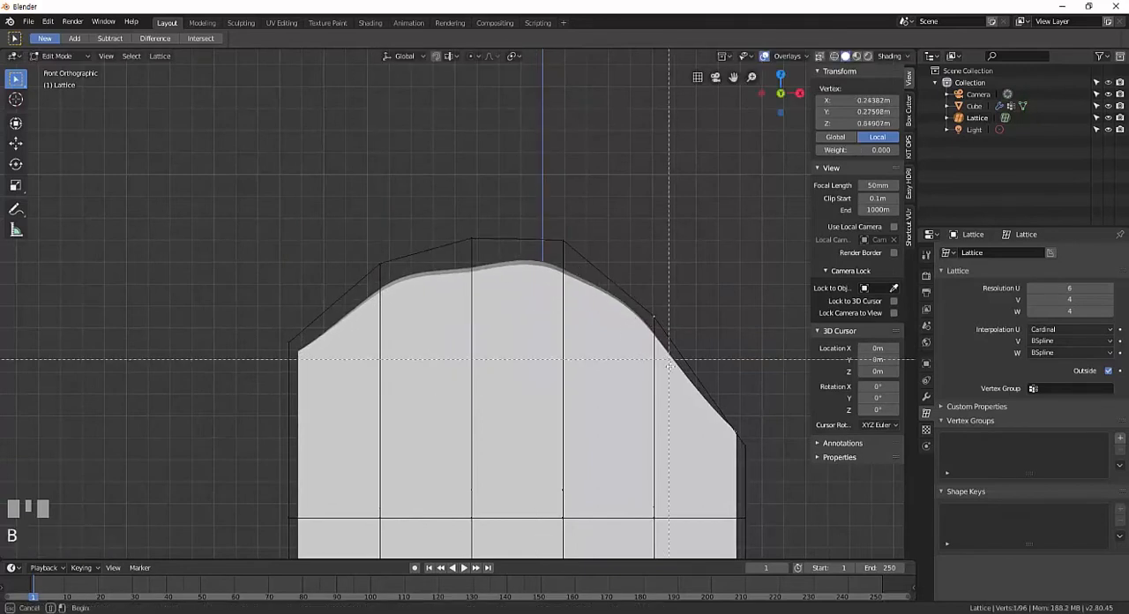
pyautogui.moveTo(671, 362); pyautogui.dragTo(636, 304)
pyautogui.press('g')
pyautogui.press('z')
pyautogui.click(630, 261)
pyautogui.press('g')
pyautogui.press('z')
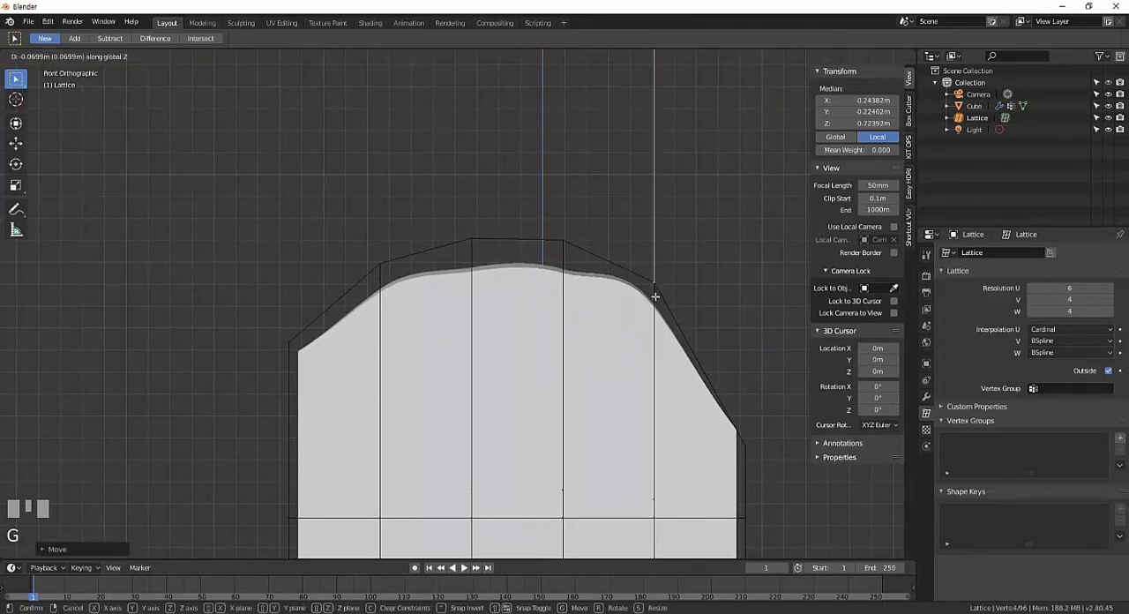
pyautogui.click(655, 297)
# Raise the upper-right column of lattice points to a local Z of about 0.51 m.
pyautogui.rightClick(724, 405)
pyautogui.press('b')
pyautogui.moveTo(760, 453); pyautogui.dragTo(726, 413)
pyautogui.press('g')
pyautogui.press('z')
pyautogui.click(708, 344)
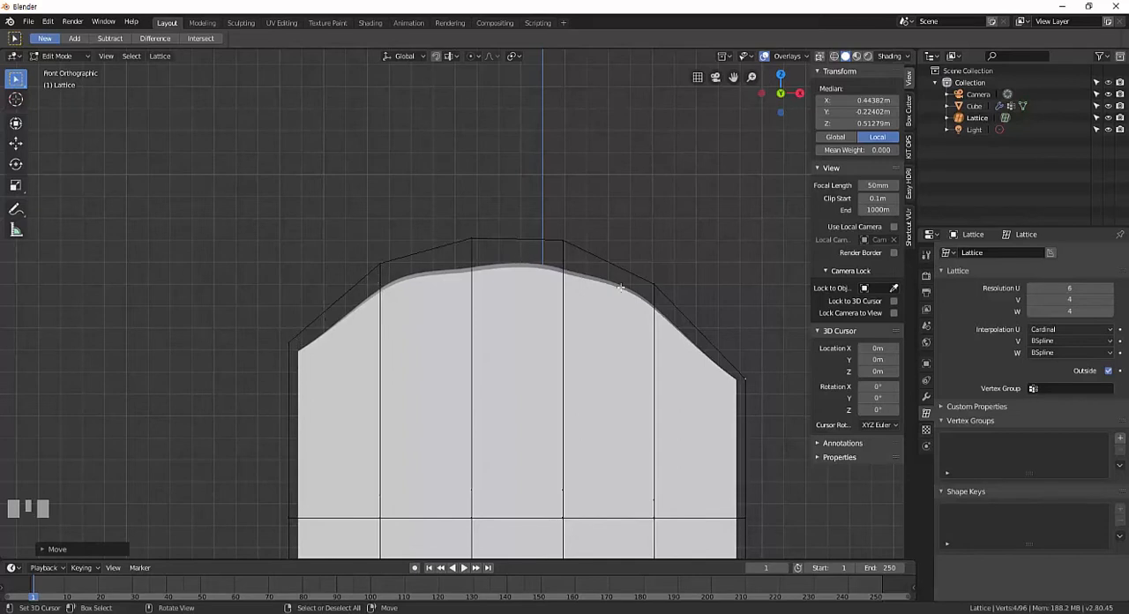
# Set the lattice's Interpolation U to BSpline and examine the resulting arch.
pyautogui.click(1046, 329)
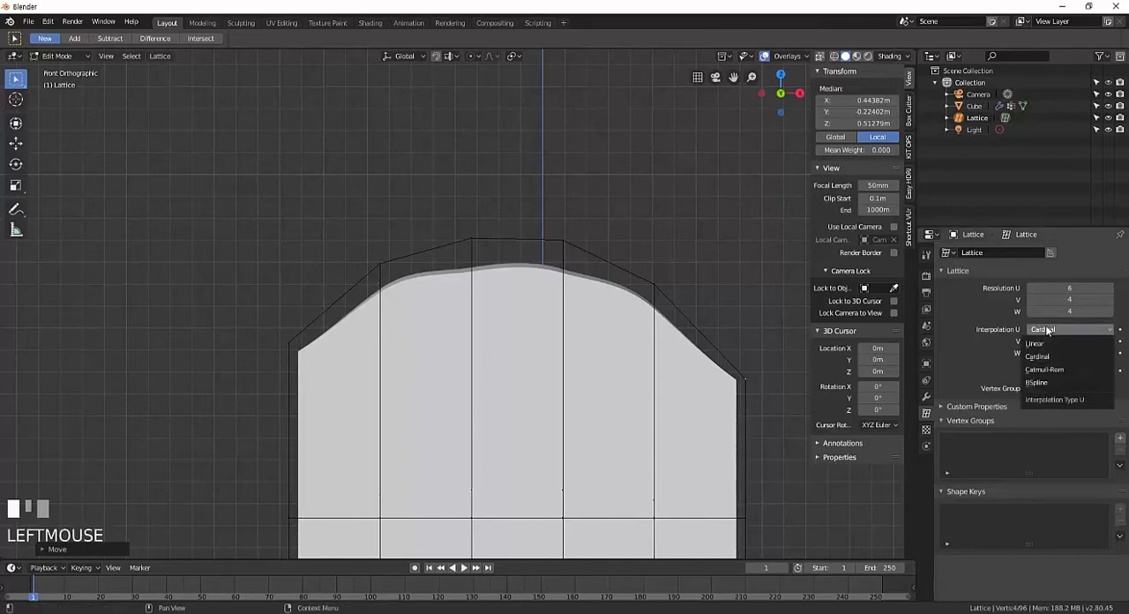
pyautogui.click(1045, 382)
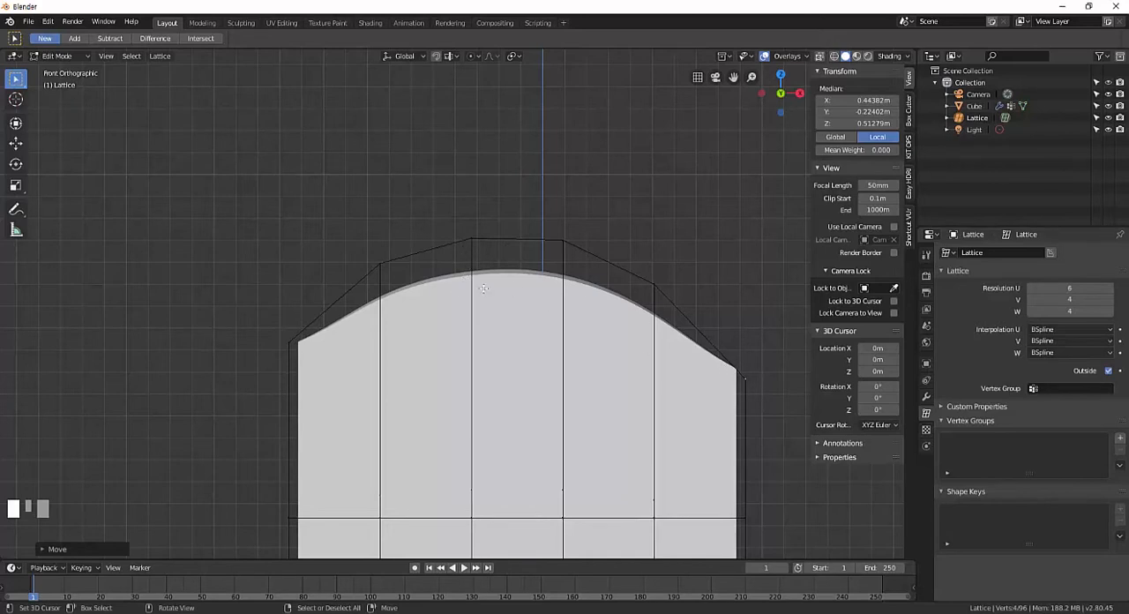
# Switch the lattice's Interpolation U to Cardinal, followed by Catmull-Rom, to compare the deformed upper edge.
pyautogui.click(1061, 330)
pyautogui.click(1049, 360)
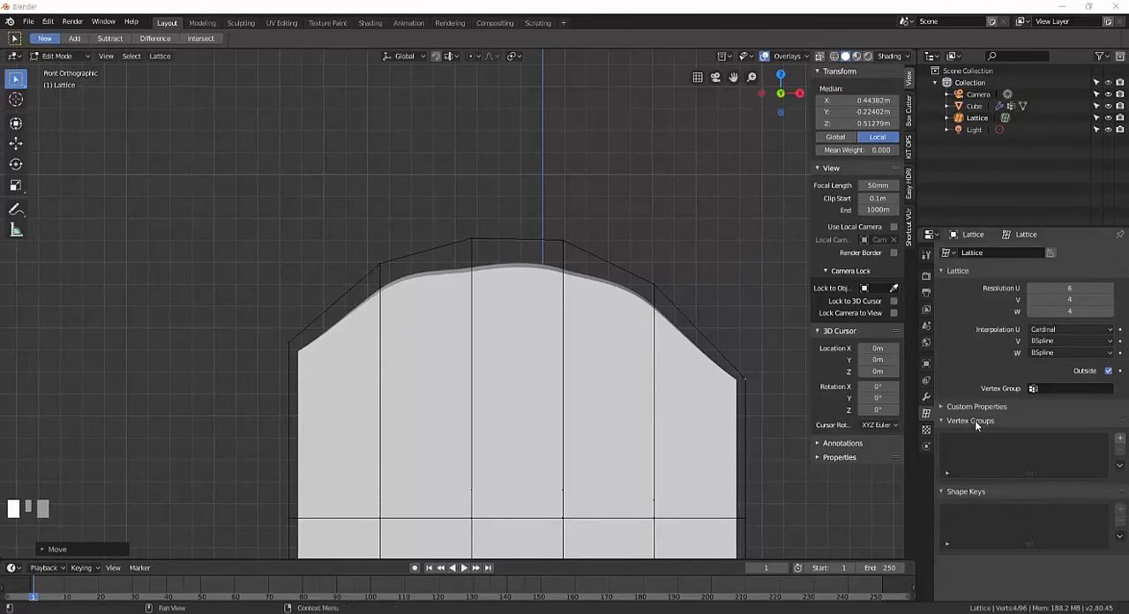
pyautogui.click(1049, 330)
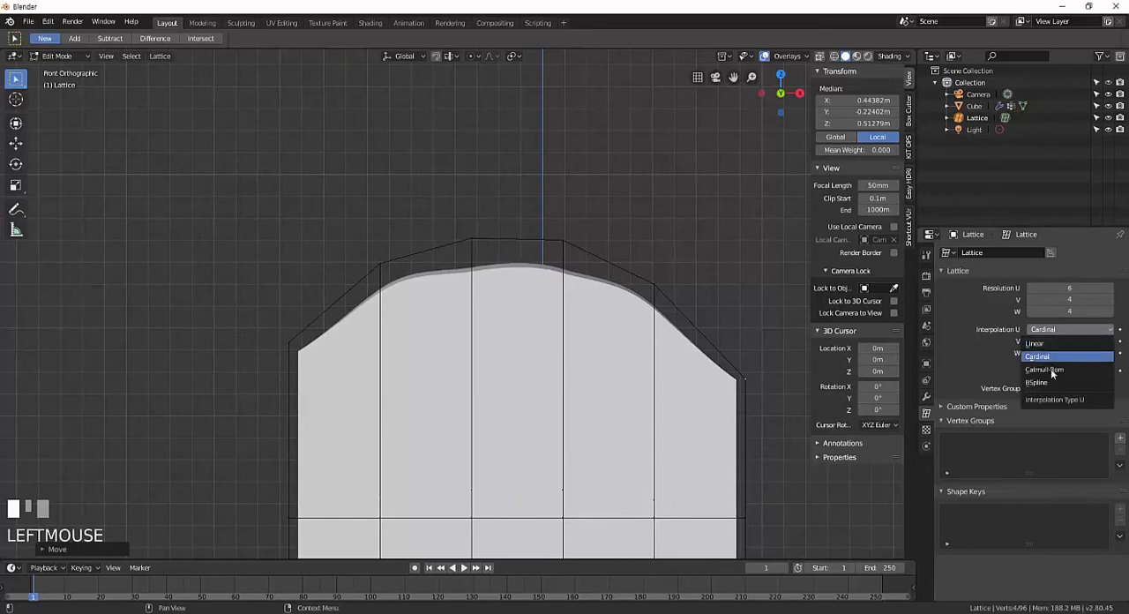
pyautogui.click(1052, 370)
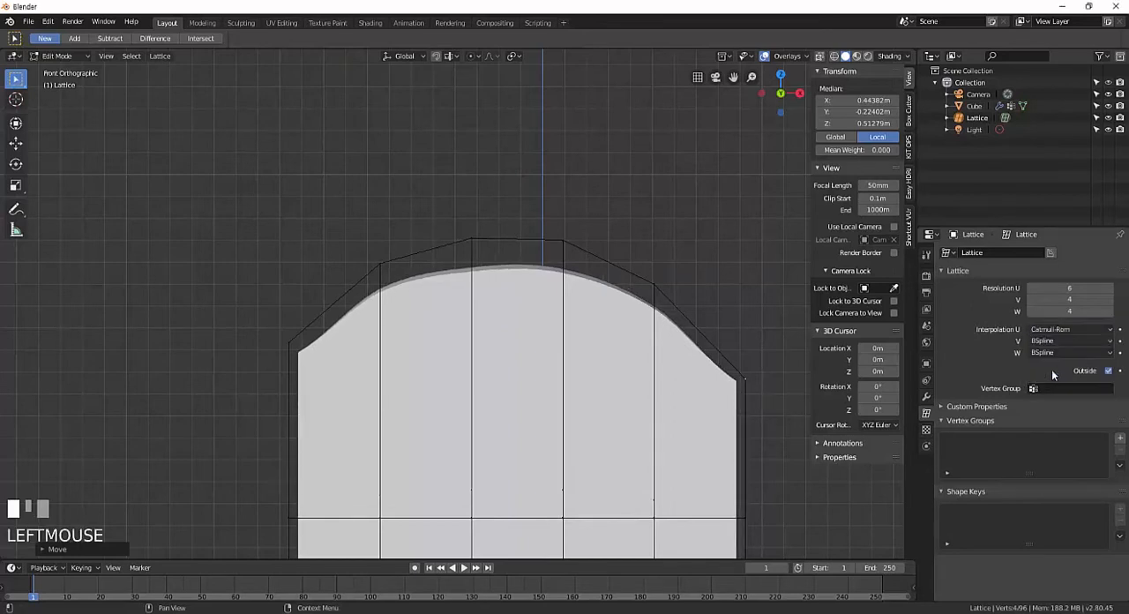
pyautogui.click(1062, 330)
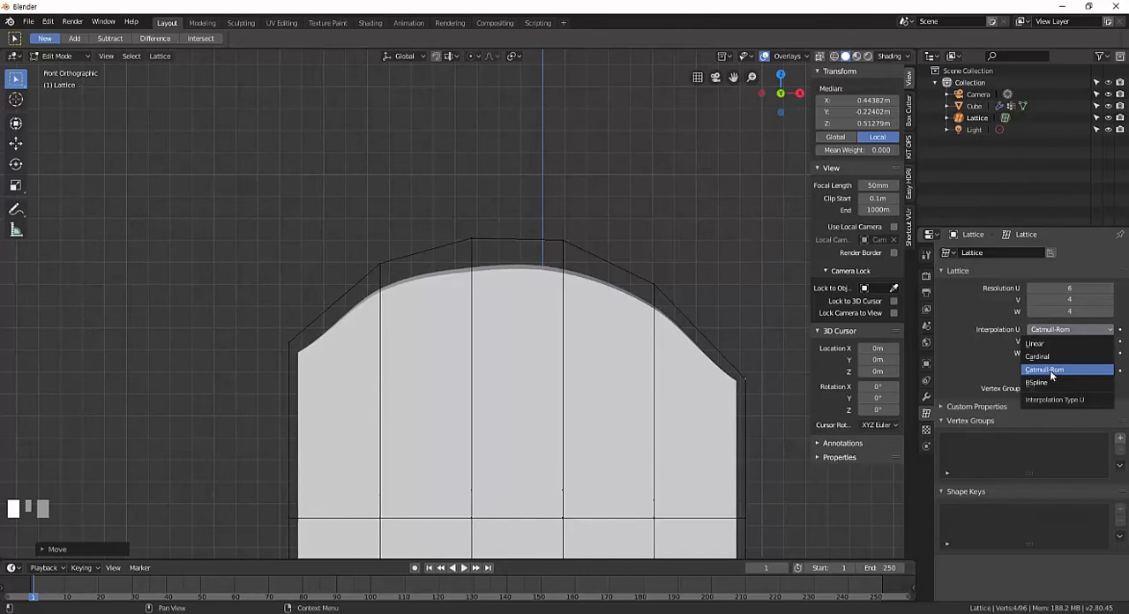
pyautogui.click(1049, 370)
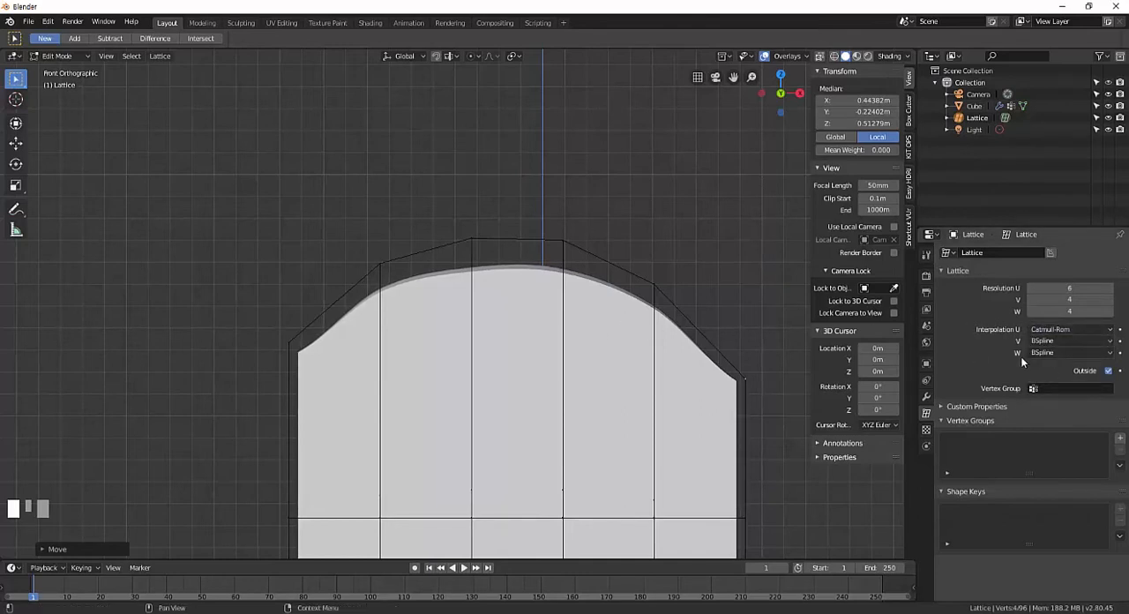
# Try Interpolation U as Cardinal and Catmull-Rom again, and finish on BSpline to compare the curves.
pyautogui.click(1055, 331)
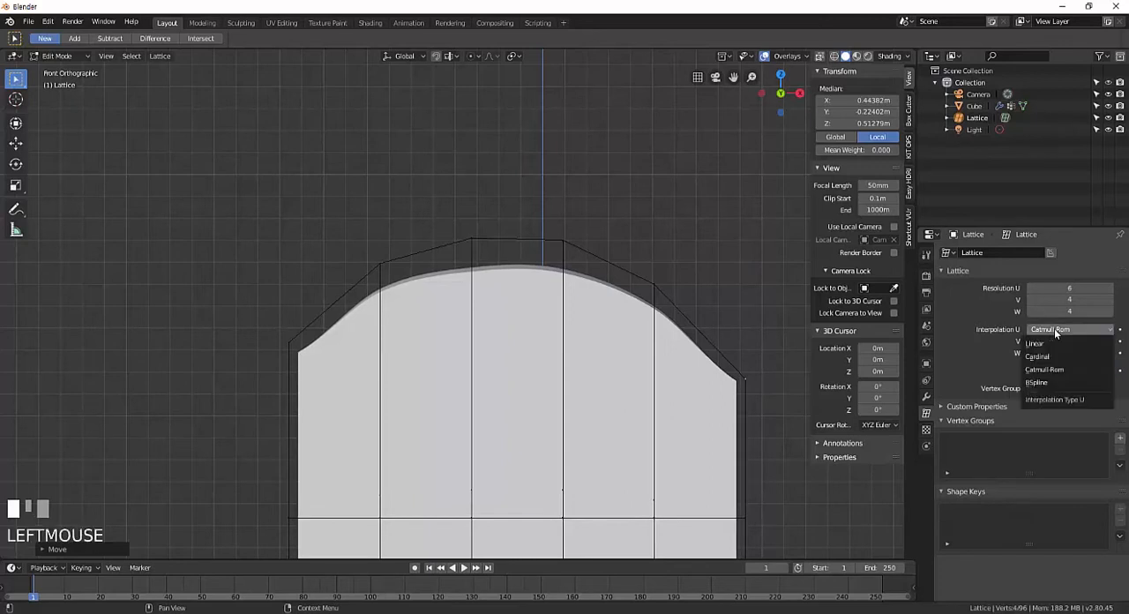
pyautogui.click(1053, 357)
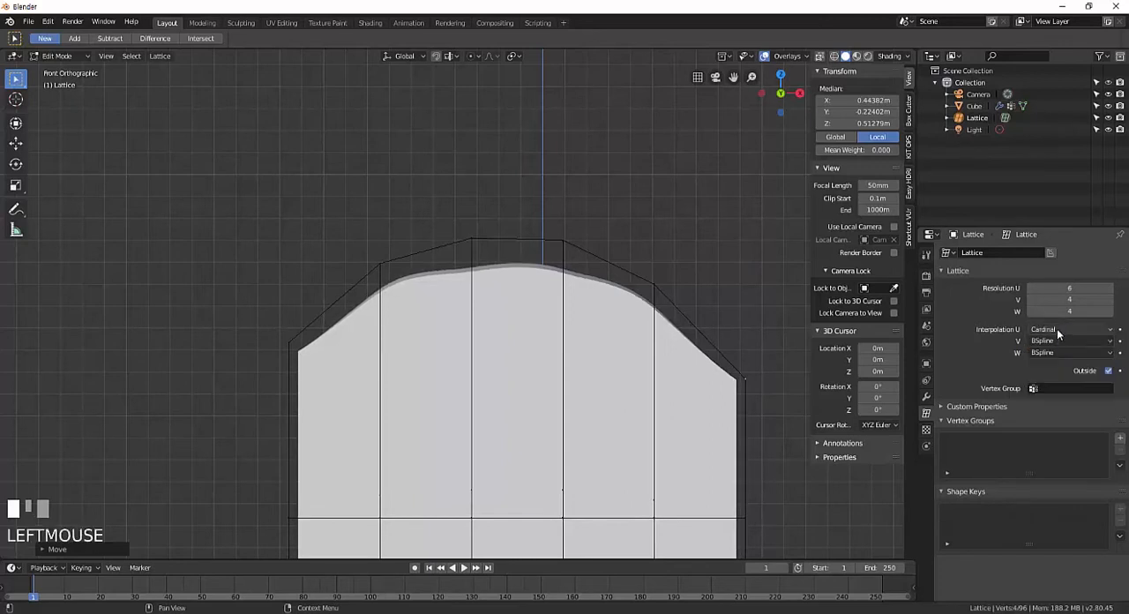
pyautogui.click(1056, 329)
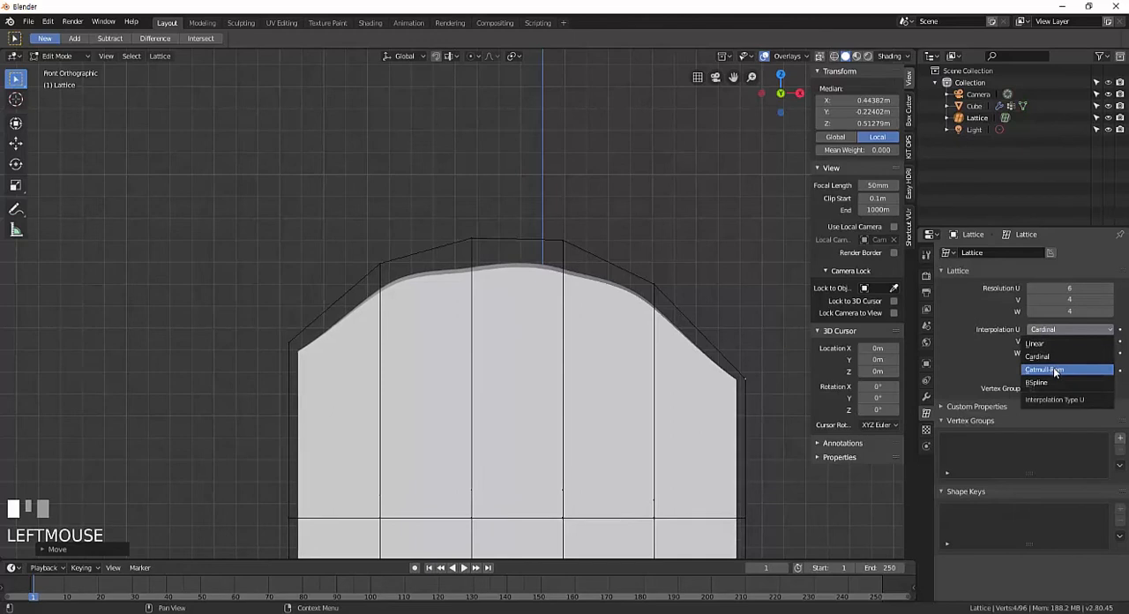
pyautogui.click(1055, 372)
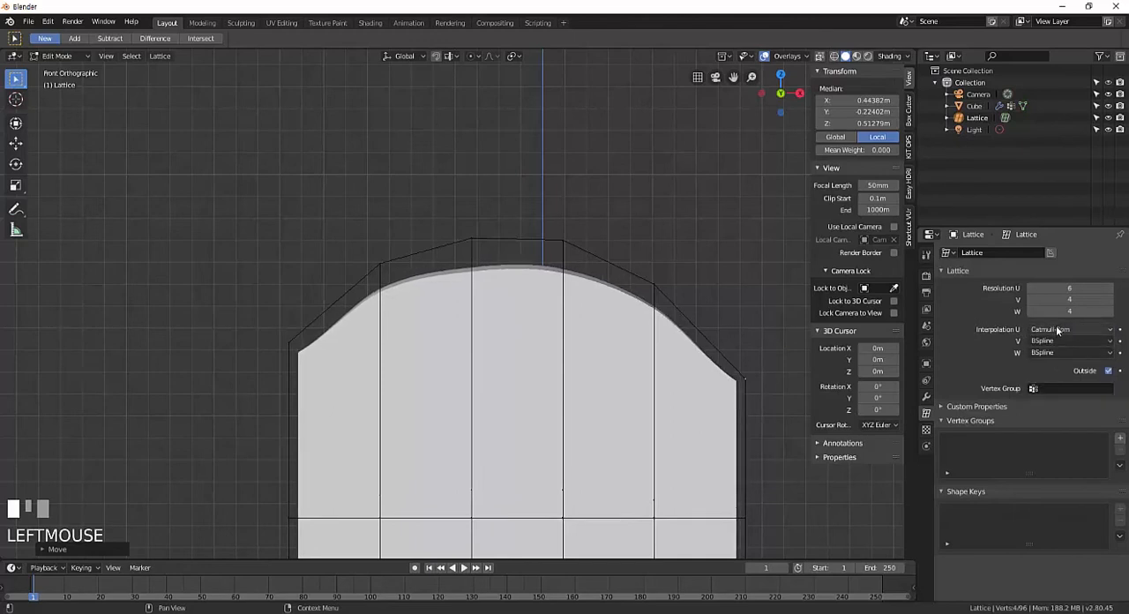
pyautogui.click(1054, 330)
pyautogui.click(1045, 387)
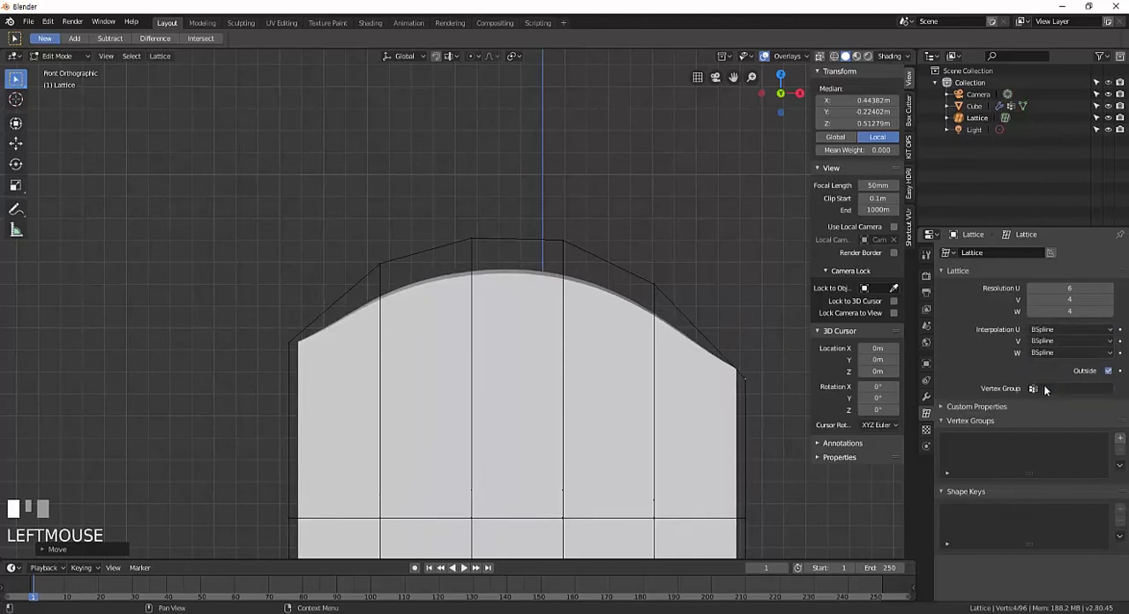
# Alternate Interpolation U between Cardinal and Catmull-Rom twice, ending on Cardinal, and return it to BSpline.
pyautogui.click(1057, 330)
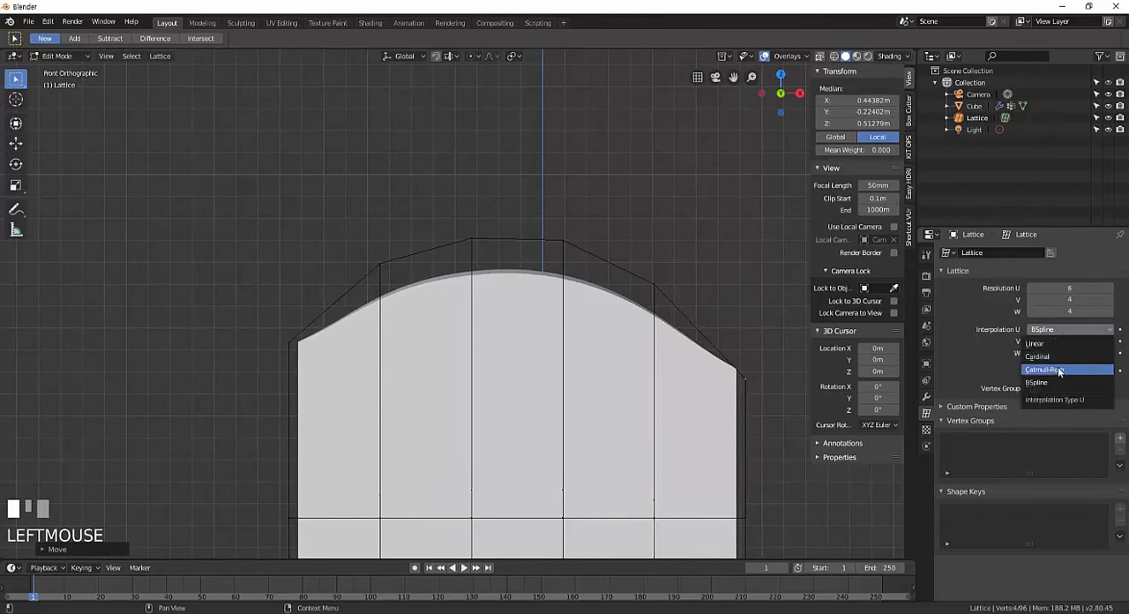
pyautogui.click(1053, 356)
pyautogui.click(1064, 330)
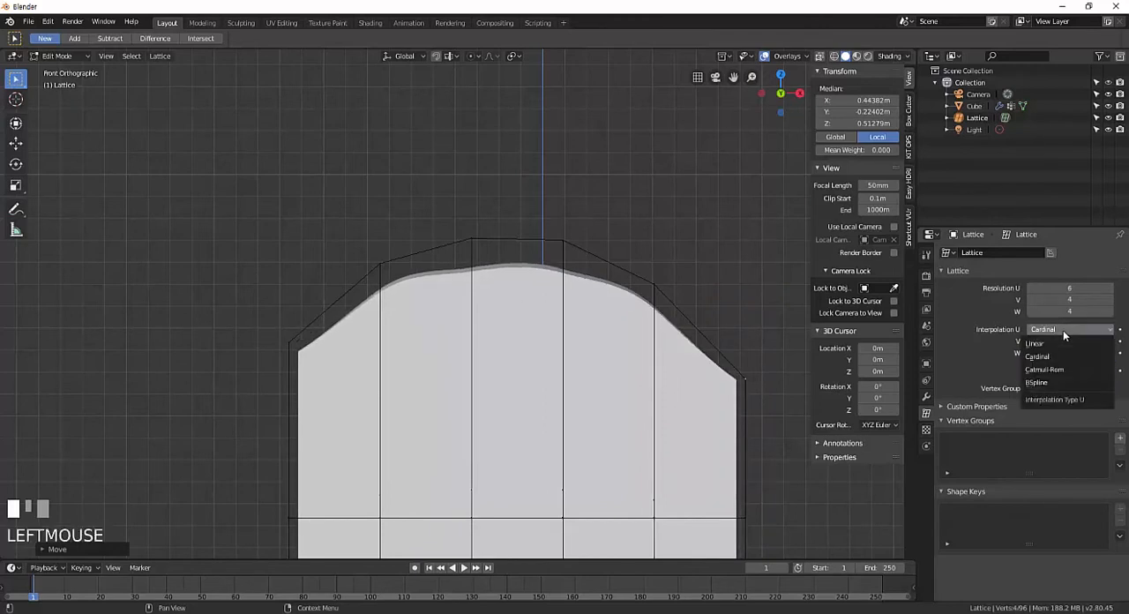
pyautogui.click(1060, 370)
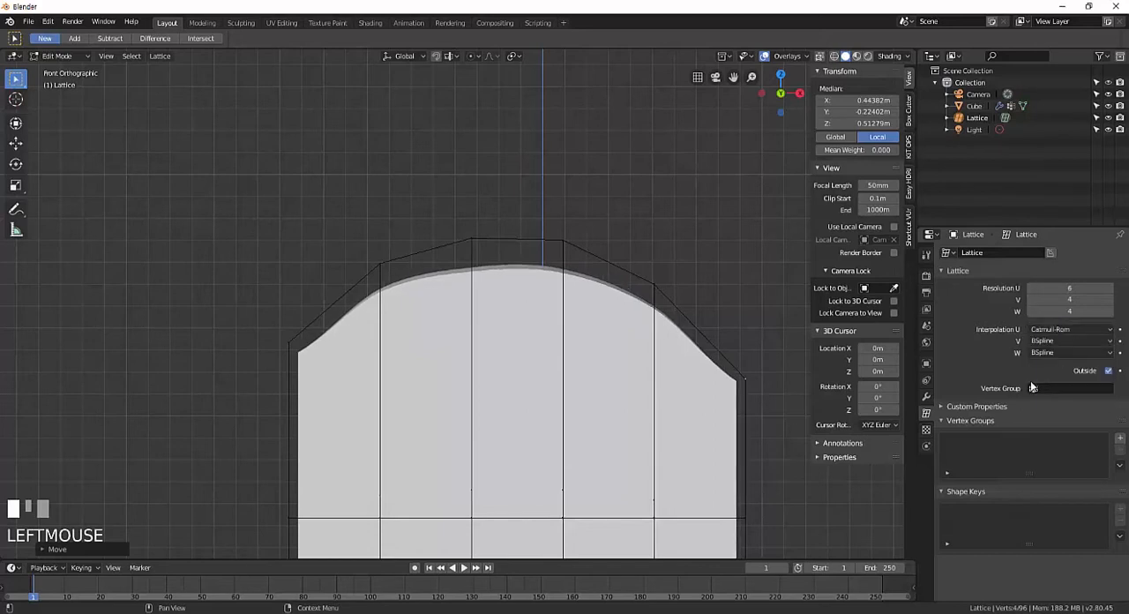
pyautogui.click(1053, 330)
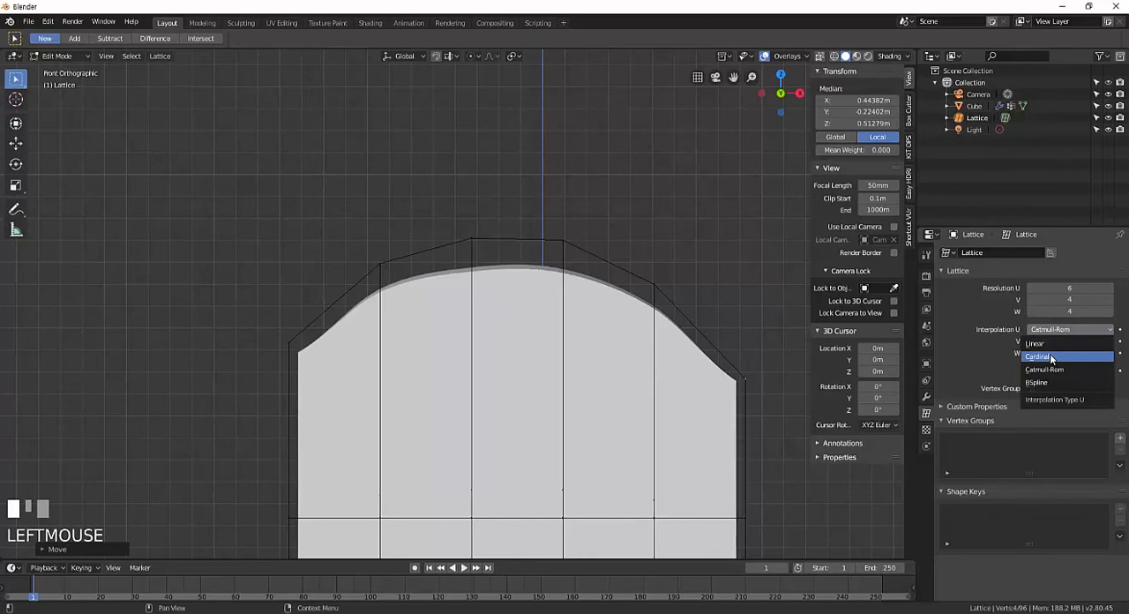
pyautogui.click(1049, 354)
pyautogui.click(1054, 330)
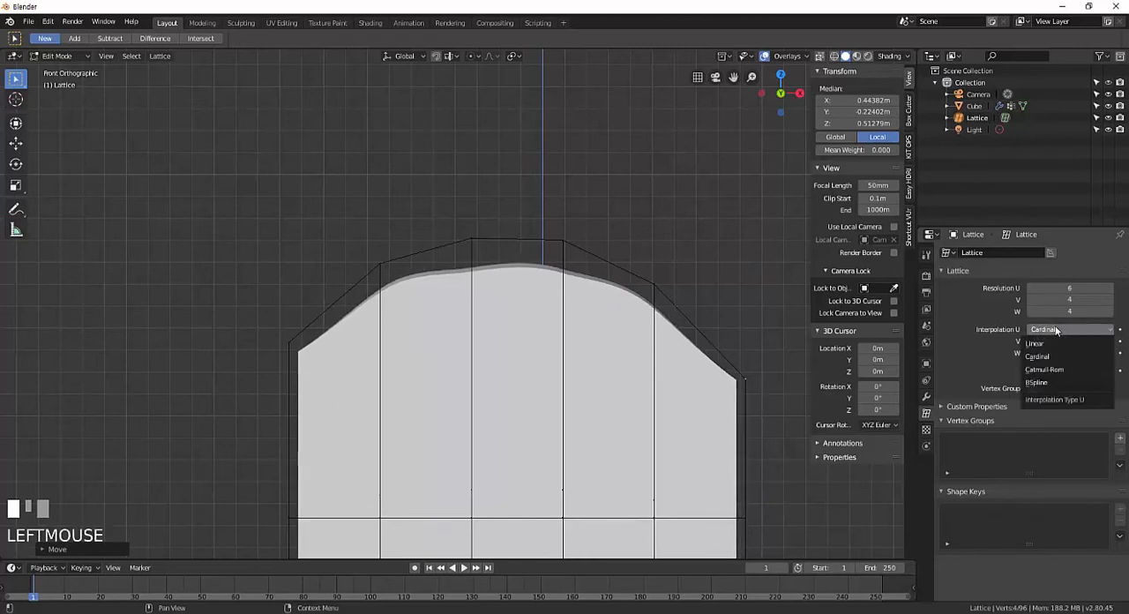
pyautogui.click(1041, 385)
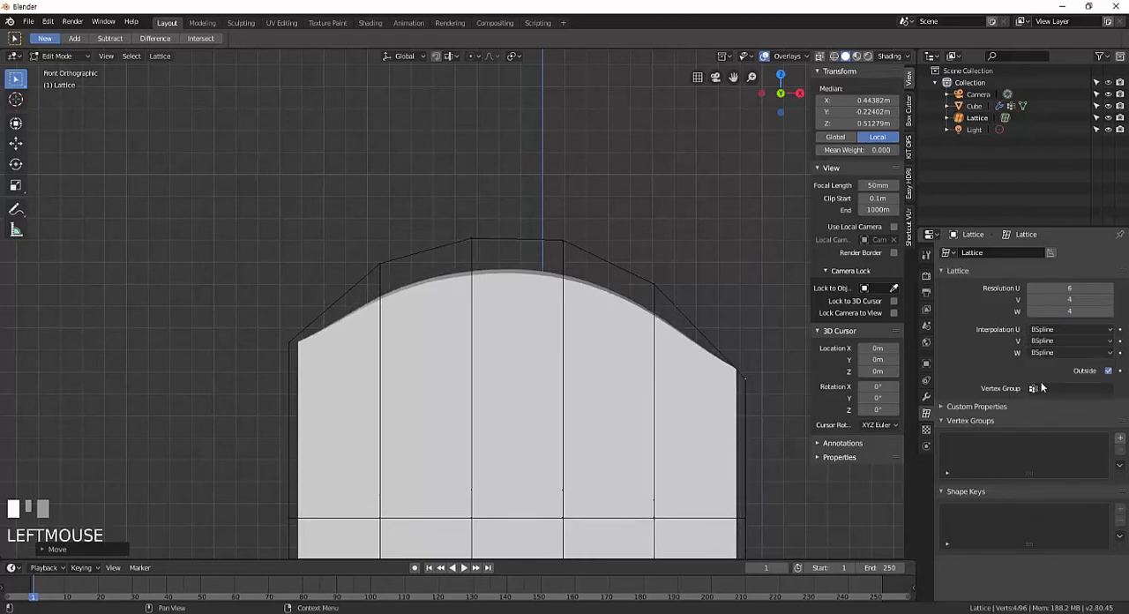
# Step Interpolation U through Cardinal, Catmull-Rom and BSpline in order to compare how smoothly each deforms the mesh.
pyautogui.click(1049, 329)
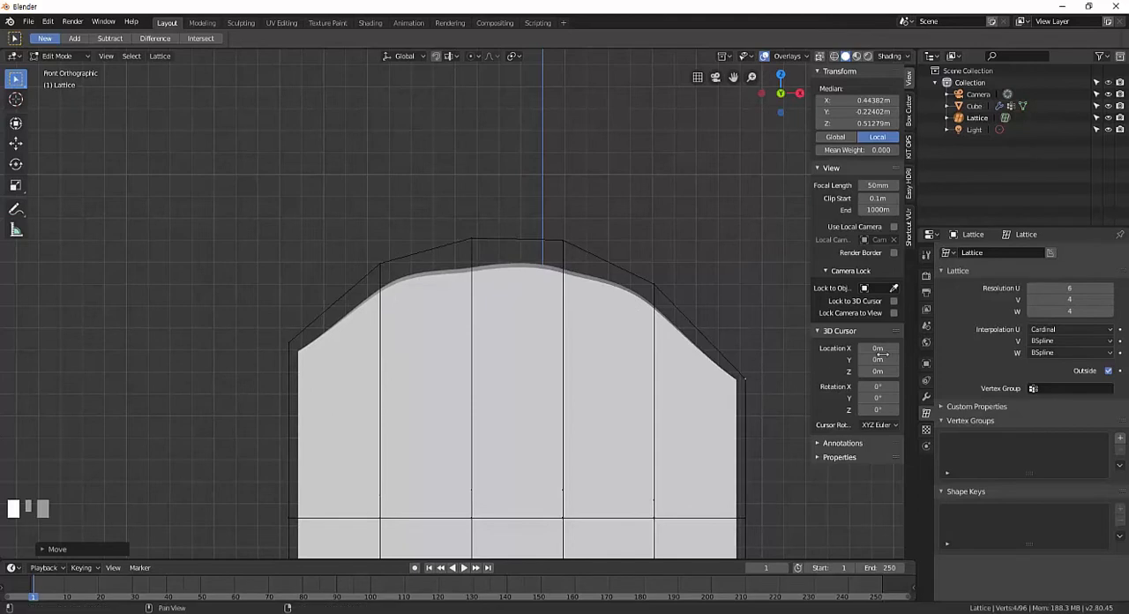
pyautogui.click(1056, 331)
pyautogui.click(1046, 371)
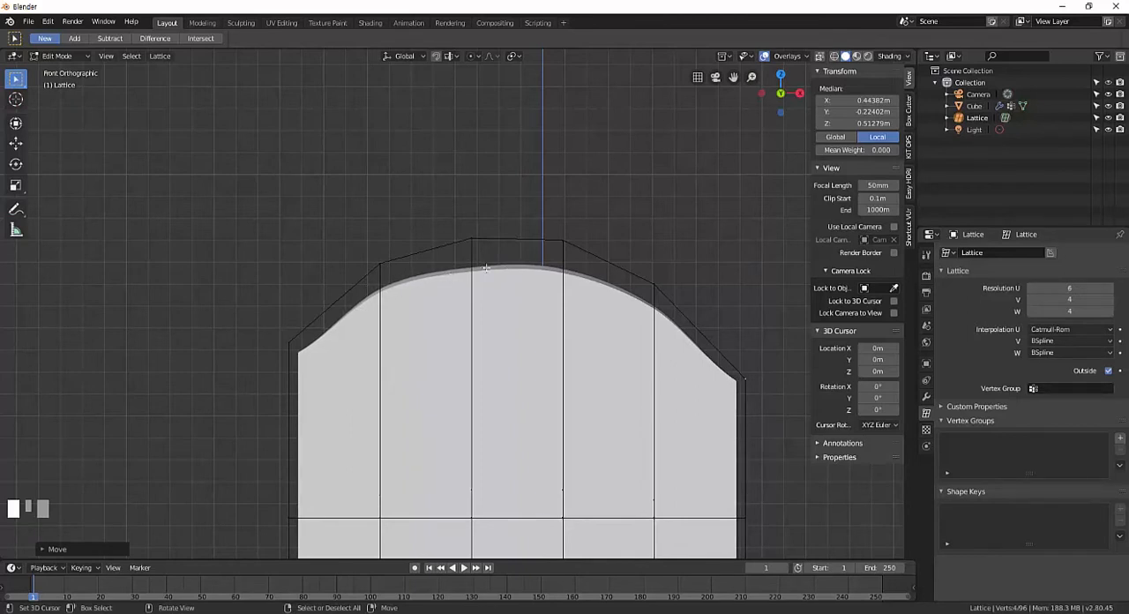
pyautogui.click(1053, 340)
pyautogui.click(1052, 383)
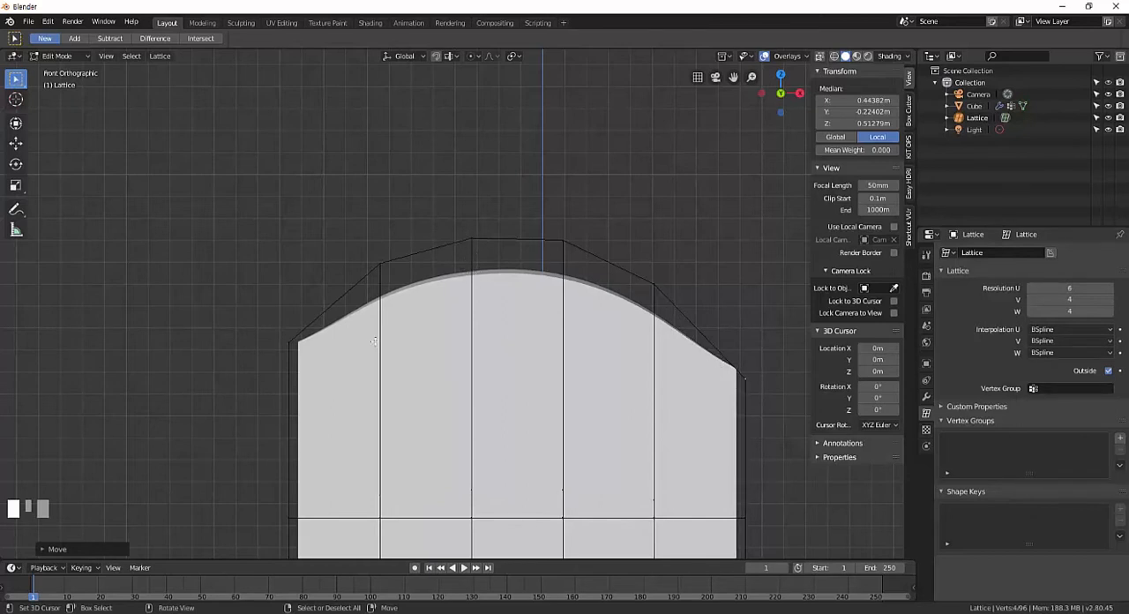
pyautogui.click(1044, 329)
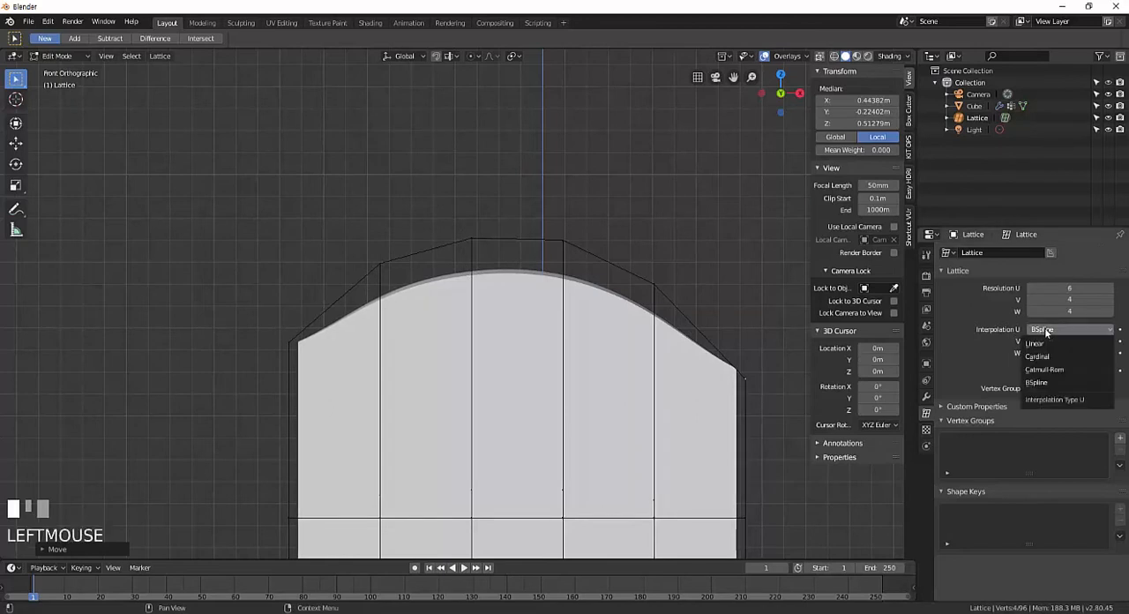
pyautogui.click(1043, 382)
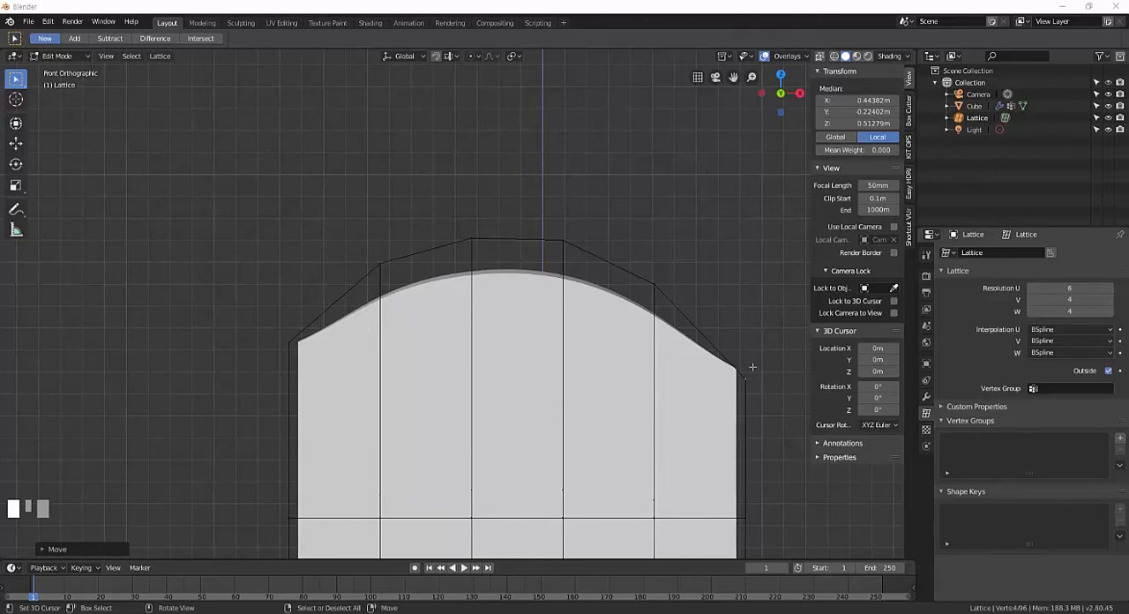
# Box-select the second column of points along the lattice's upper edge and raise it in Z to a local Z of about 0.82 m.
pyautogui.rightClick(378, 262)
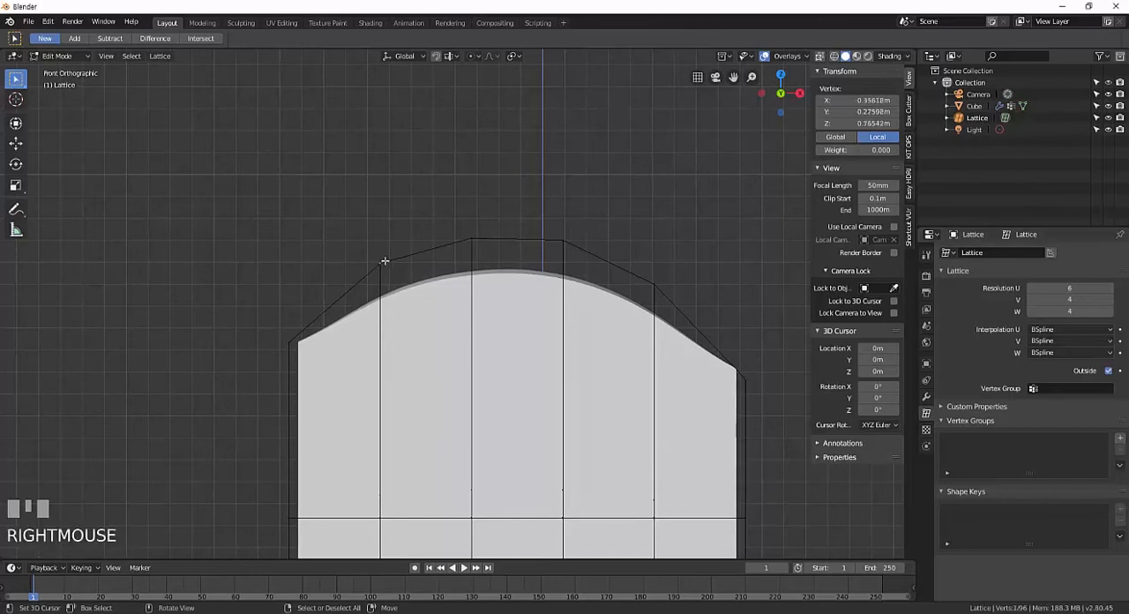
pyautogui.press('b')
pyautogui.moveTo(359, 247); pyautogui.dragTo(397, 270)
pyautogui.press('g')
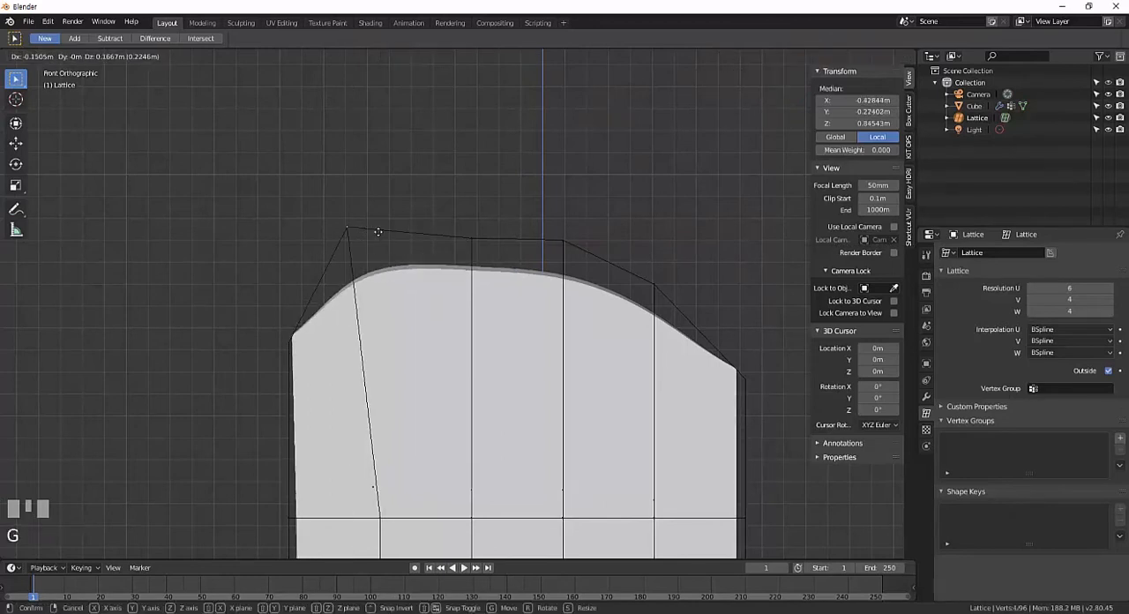
pyautogui.rightClick(383, 218)
pyautogui.press('g')
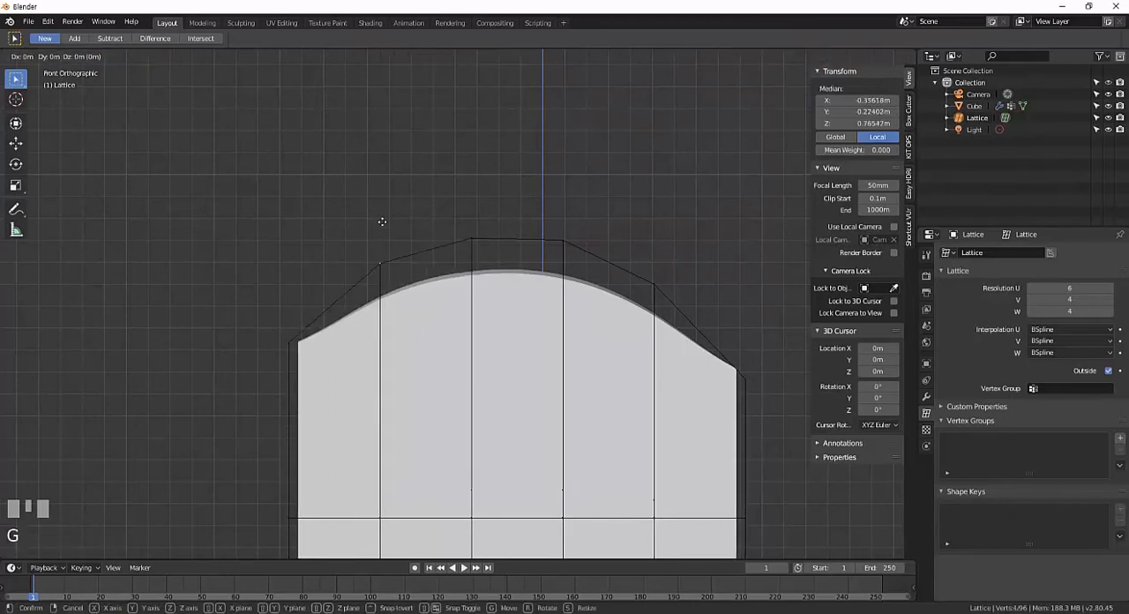
pyautogui.press('z')
pyautogui.click(379, 191)
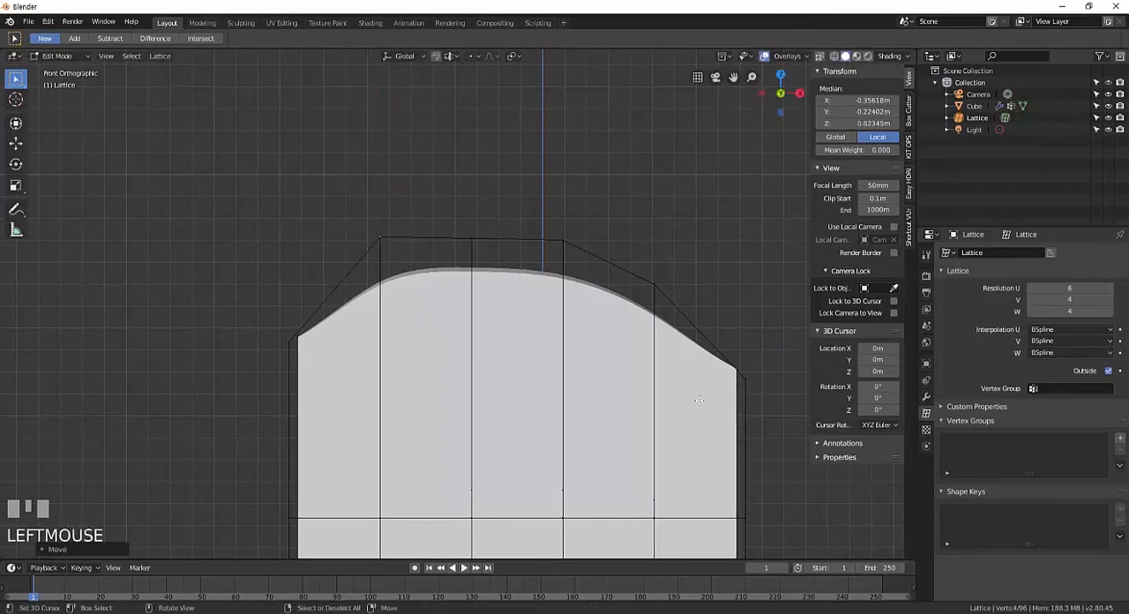
# Compare the reshaped upper edge with Interpolation U set to Cardinal, and restore BSpline.
pyautogui.click(1066, 330)
pyautogui.click(1059, 356)
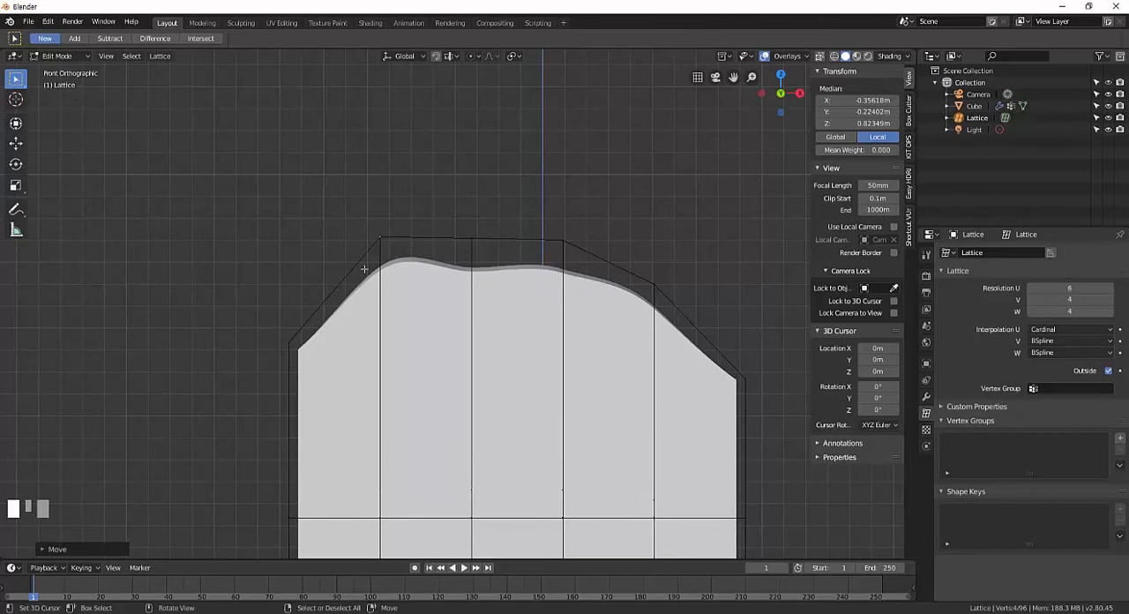
pyautogui.click(1075, 330)
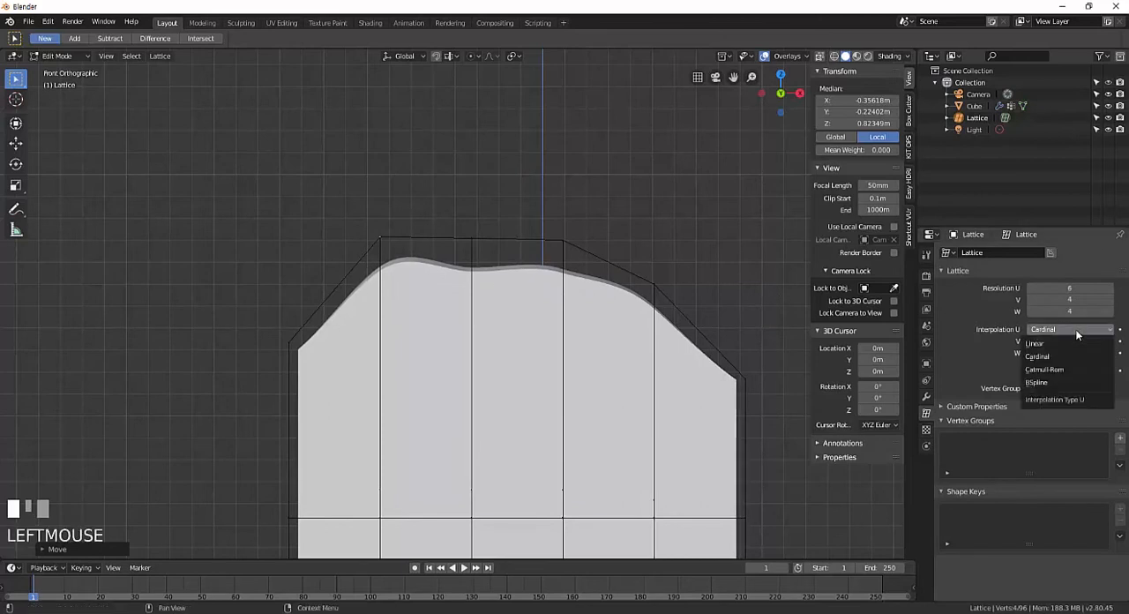
pyautogui.click(1050, 385)
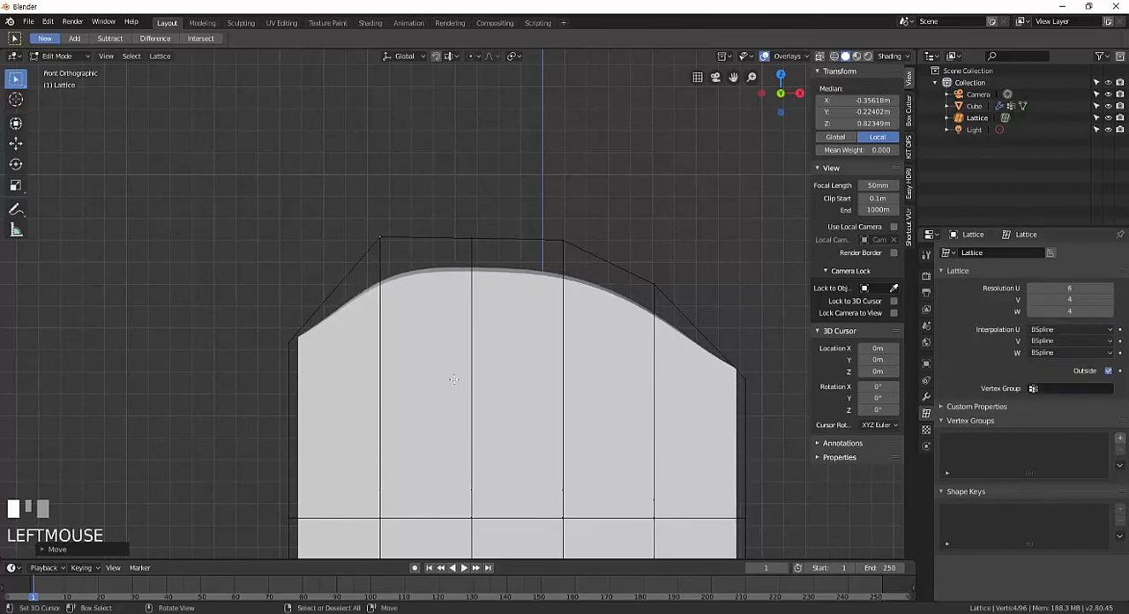
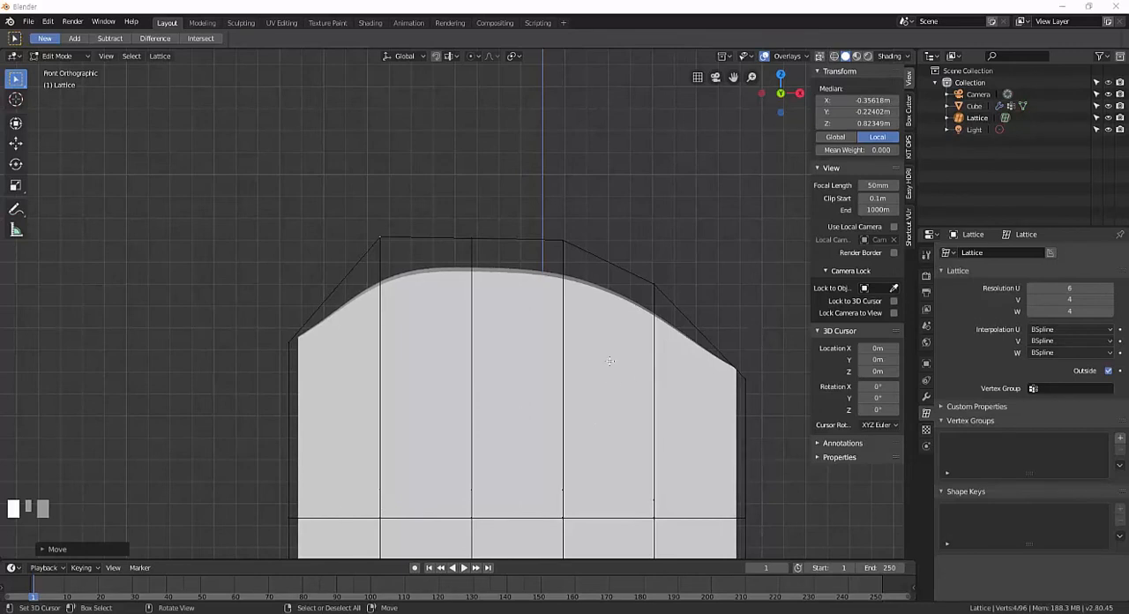
# Leave lattice point editing, select the cube and look at its Lattice modifier settings.
pyautogui.moveTo(641, 352); pyautogui.dragTo(619, 380, button='middle')
pyautogui.scroll(-4, 651, 359)
pyautogui.scroll(3, 663, 366)
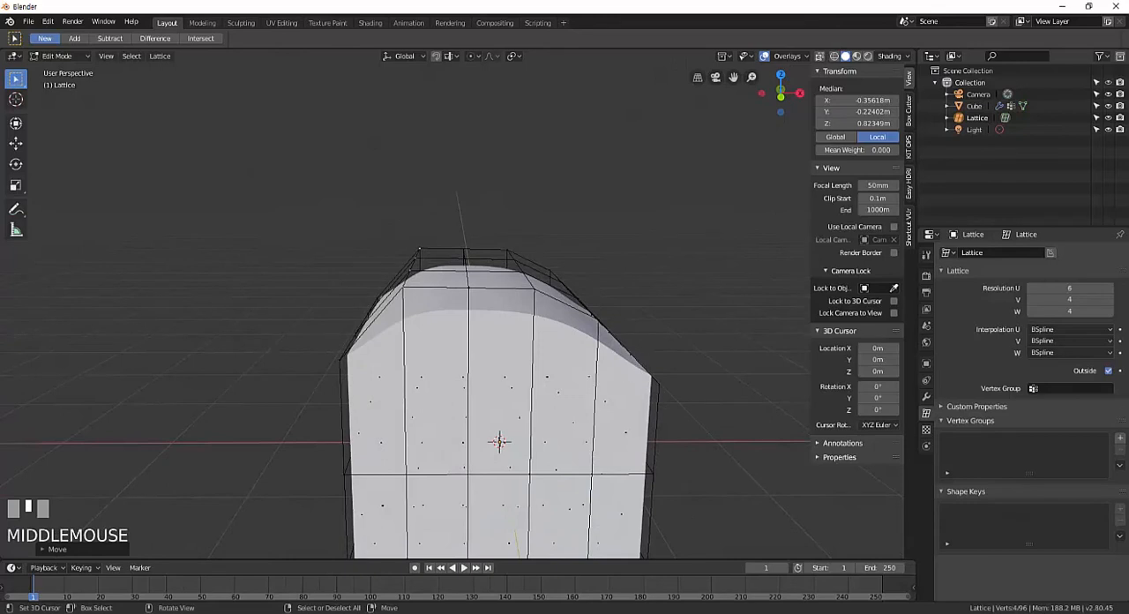
pyautogui.press('KP_1')
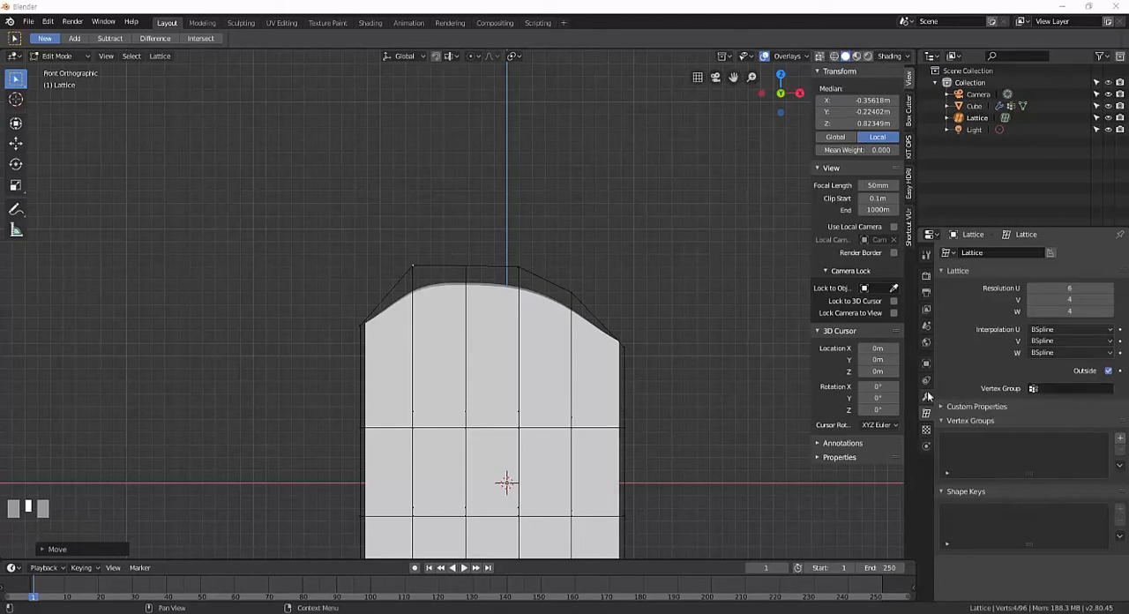
pyautogui.rightClick(591, 376)
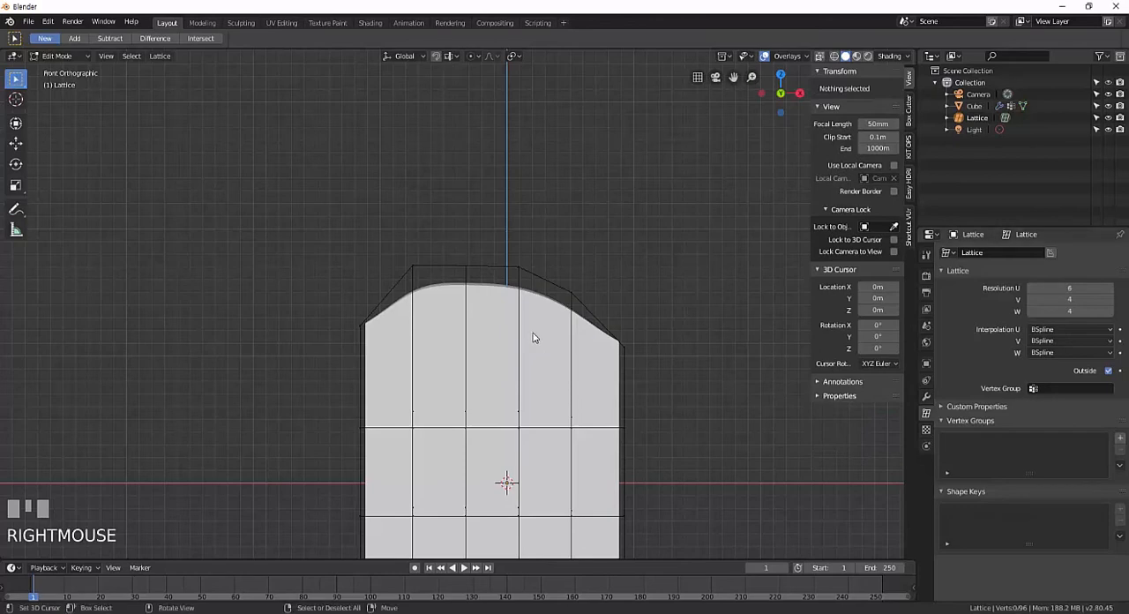
pyautogui.press('Tab')
pyautogui.rightClick(565, 325)
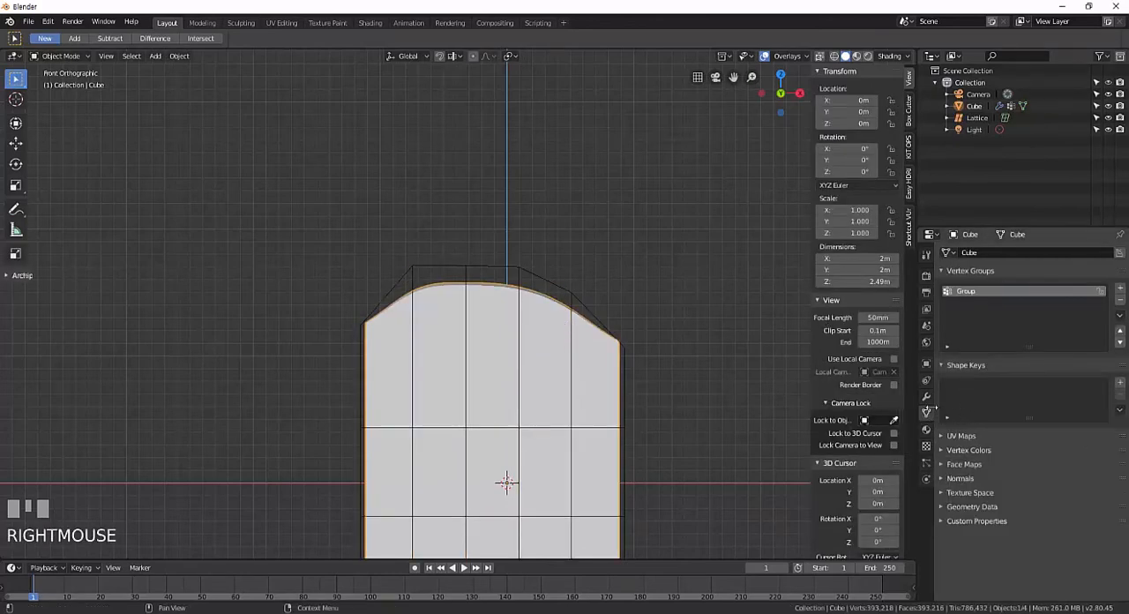
pyautogui.click(925, 396)
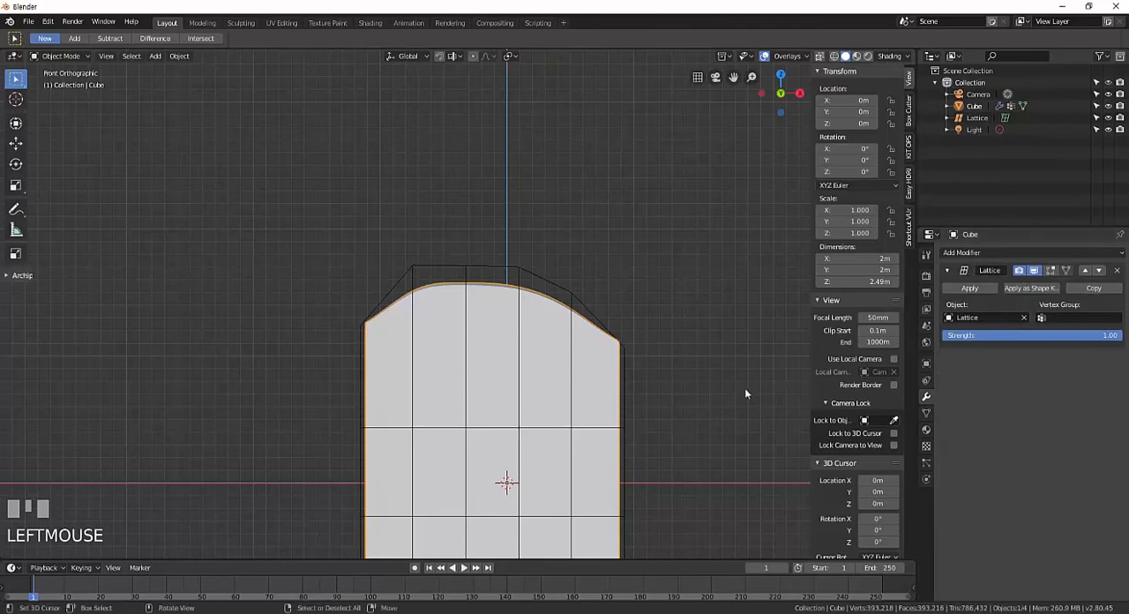
# Select the lattice, look at the choices for its Vertex Group setting, and reopen the lattice in Edit Mode.
pyautogui.rightClick(543, 294)
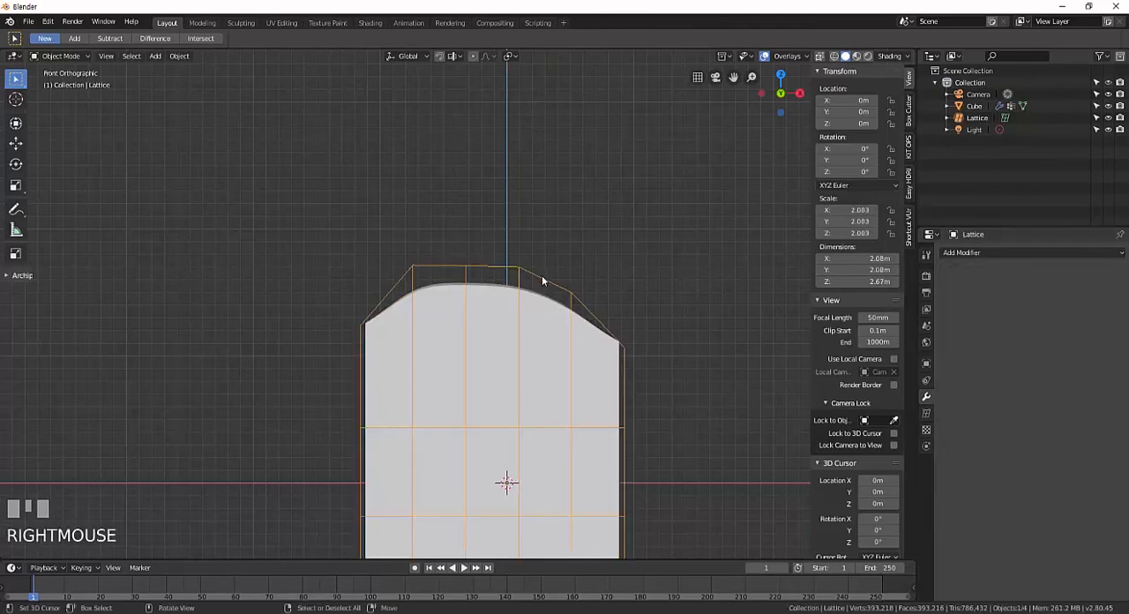
pyautogui.click(925, 412)
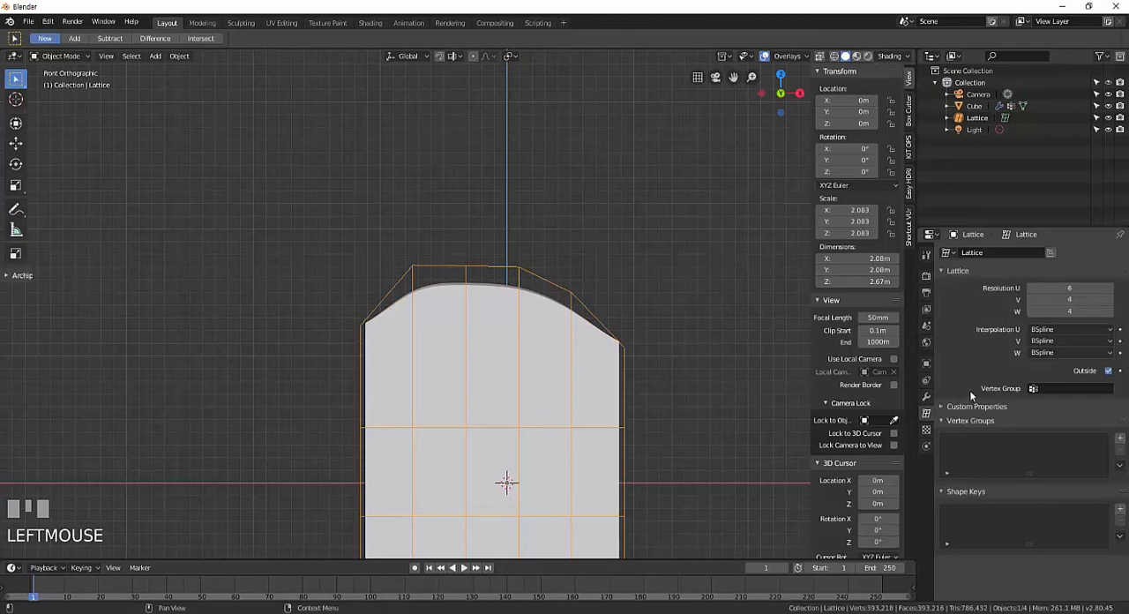
pyautogui.click(1037, 389)
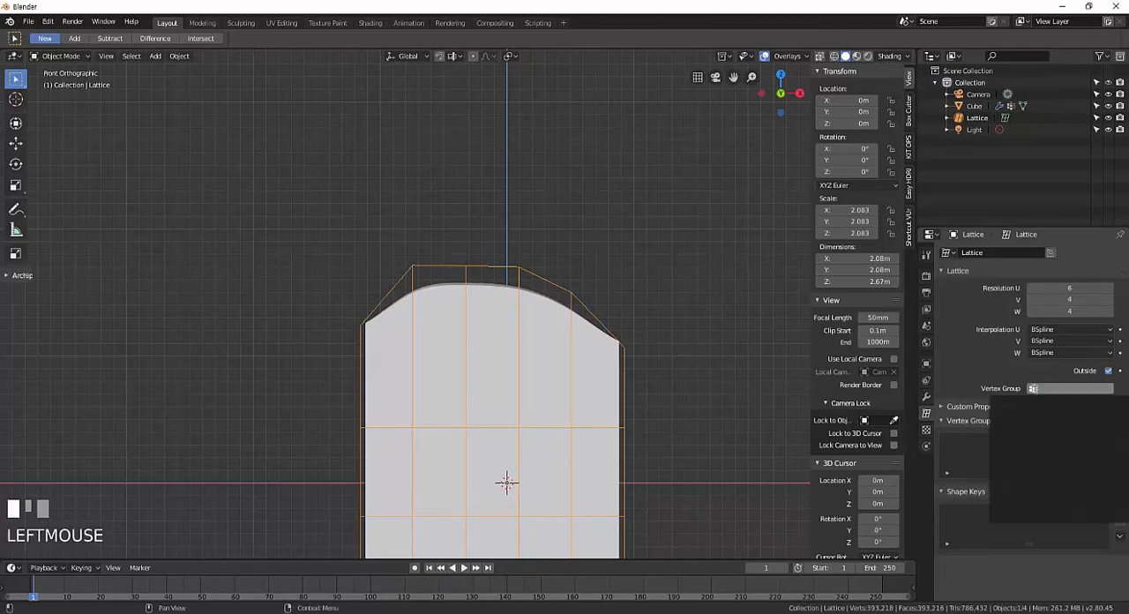
pyautogui.rightClick(560, 293)
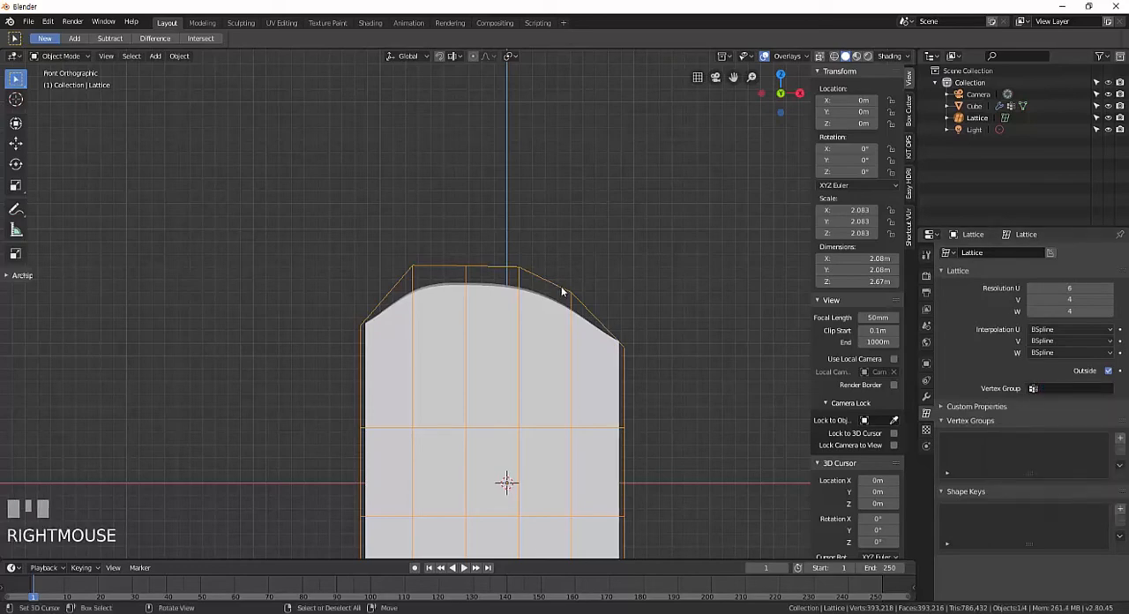
pyautogui.press('Tab')
pyautogui.rightClick(575, 291)
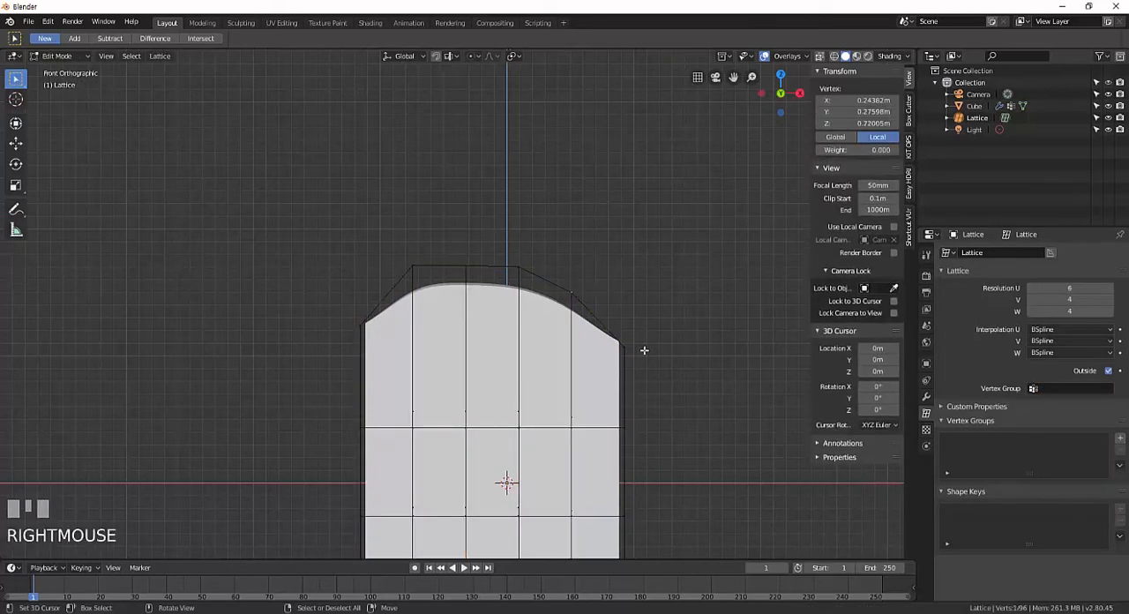
pyautogui.rightClick(628, 345)
pyautogui.moveTo(679, 356); pyautogui.dragTo(637, 316, button='middle')
pyautogui.rightClick(637, 316)
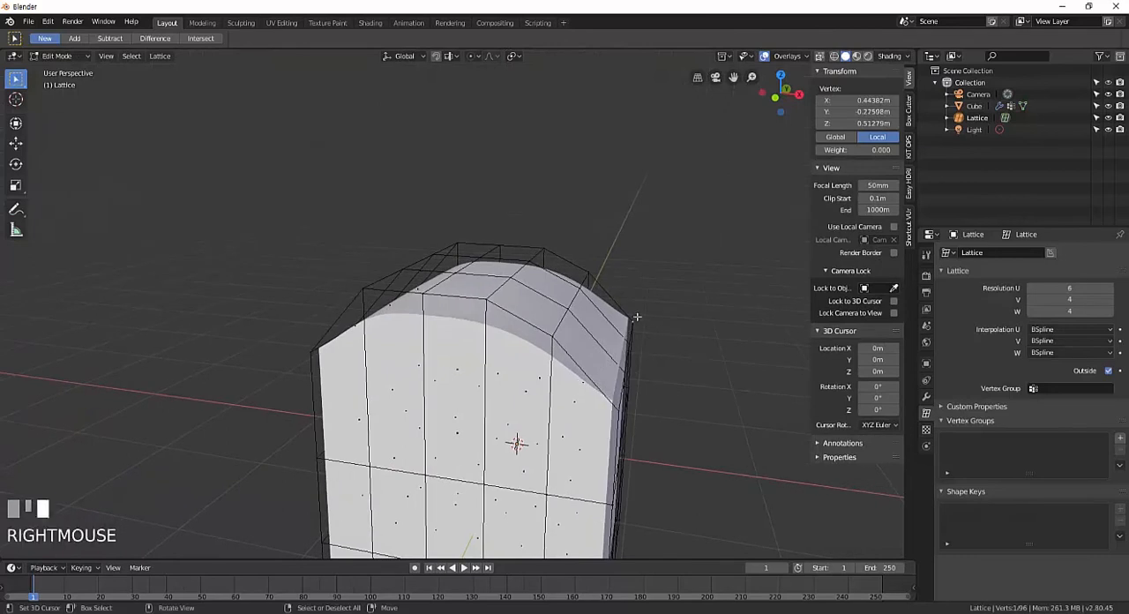
pyautogui.keyDown('shift'); pyautogui.rightClick(632, 342); pyautogui.keyUp('shift')
pyautogui.keyDown('shift'); pyautogui.rightClick(626, 372); pyautogui.keyUp('shift')
pyautogui.keyDown('shift'); pyautogui.rightClick(621, 406); pyautogui.keyUp('shift')
pyautogui.moveTo(645, 408); pyautogui.dragTo(617, 414, button='middle')
pyautogui.keyDown('shift'); pyautogui.rightClick(613, 459); pyautogui.keyUp('shift')
pyautogui.keyDown('shift'); pyautogui.rightClick(659, 429); pyautogui.keyUp('shift')
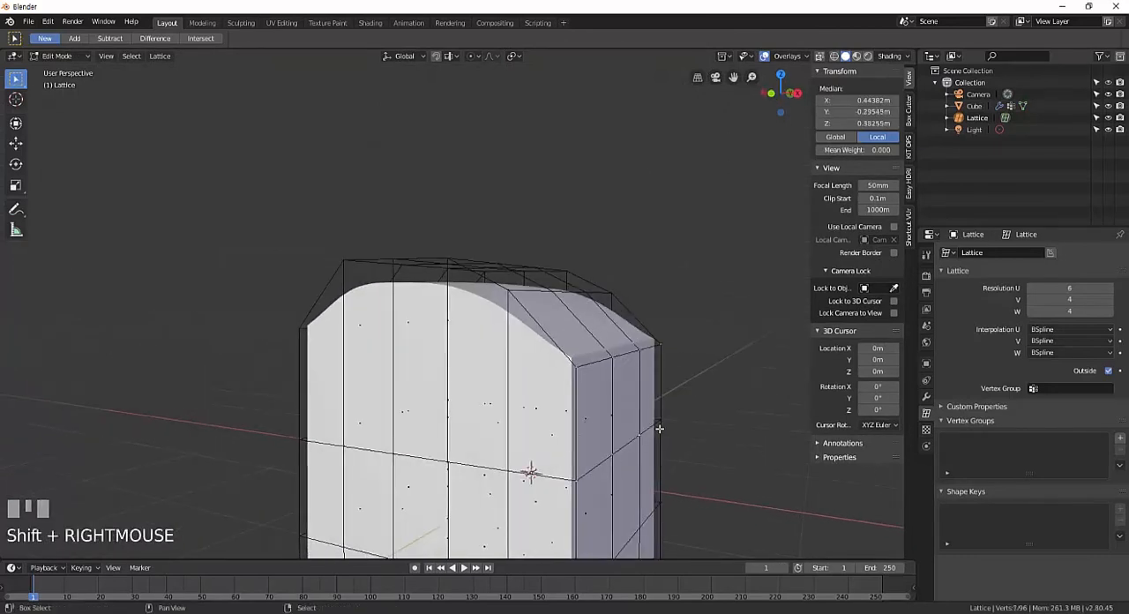
pyautogui.keyDown('shift'); pyautogui.rightClick(674, 348); pyautogui.keyUp('shift')
pyautogui.moveTo(674, 347); pyautogui.dragTo(637, 384, button='middle')
pyautogui.keyDown('shift'); pyautogui.rightClick(531, 342); pyautogui.keyUp('shift')
pyautogui.keyDown('shift'); pyautogui.rightClick(559, 324); pyautogui.keyUp('shift')
pyautogui.keyDown('shift'); pyautogui.rightClick(587, 297); pyautogui.keyUp('shift')
pyautogui.keyDown('shift'); pyautogui.rightClick(606, 277); pyautogui.keyUp('shift')
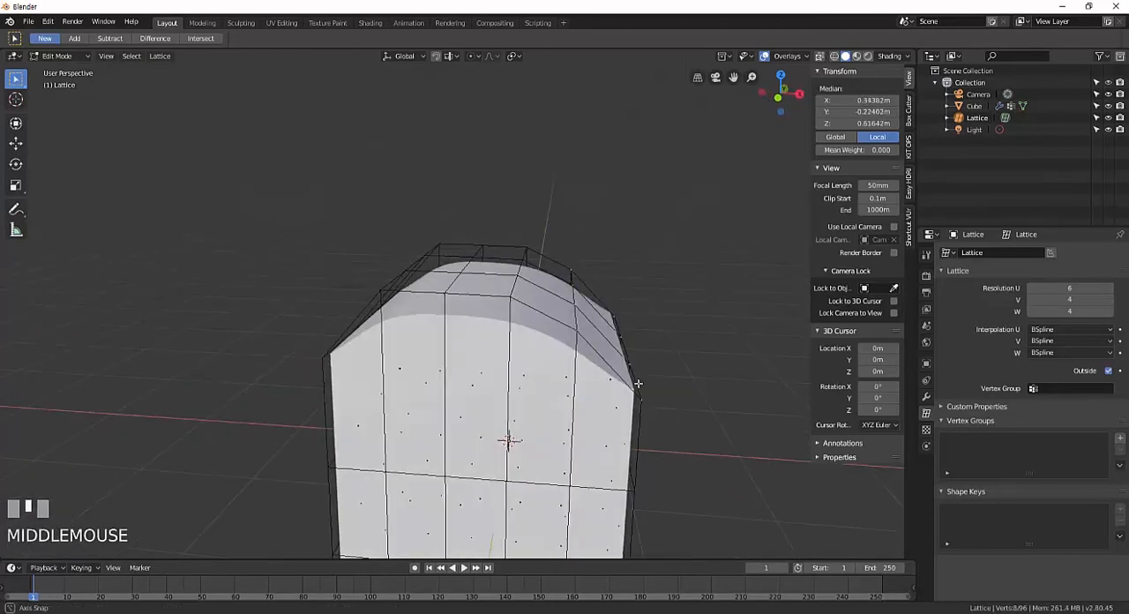
# Select the eight points of the two middle columns across the lattice's upper surface, from front to back.
pyautogui.rightClick(451, 294)
pyautogui.keyDown('shift'); pyautogui.rightClick(478, 278); pyautogui.keyUp('shift')
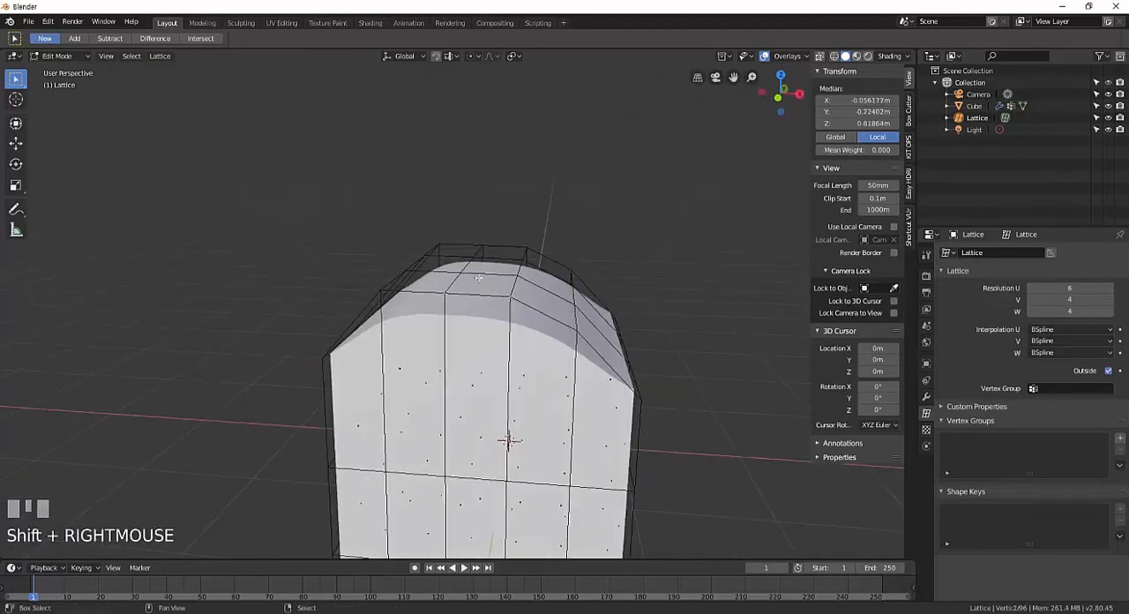
pyautogui.keyDown('shift'); pyautogui.rightClick(460, 275); pyautogui.keyUp('shift')
pyautogui.keyDown('shift'); pyautogui.rightClick(517, 275); pyautogui.keyUp('shift')
pyautogui.keyDown('shift'); pyautogui.rightClick(467, 255); pyautogui.keyUp('shift')
pyautogui.keyDown('shift'); pyautogui.rightClick(518, 261); pyautogui.keyUp('shift')
pyautogui.keyDown('shift'); pyautogui.rightClick(523, 248); pyautogui.keyUp('shift')
pyautogui.keyDown('shift'); pyautogui.rightClick(478, 245); pyautogui.keyUp('shift')
pyautogui.moveTo(478, 245); pyautogui.dragTo(490, 247, button='middle')
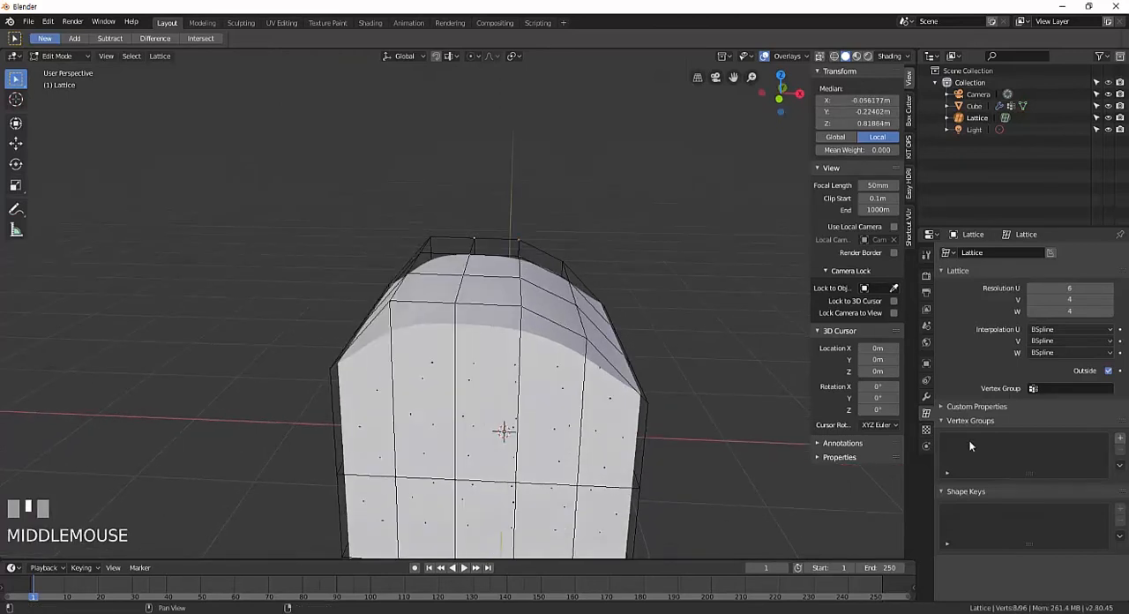
# Add a vertex group to the lattice and assign the selected points to it at weight 1.000.
pyautogui.click(1121, 439)
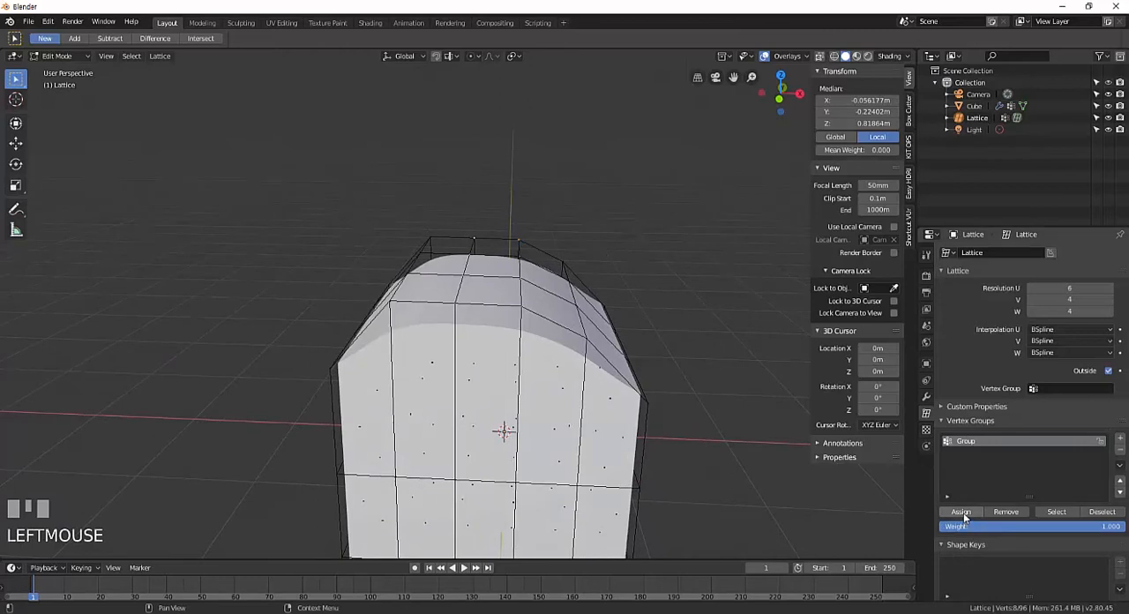
pyautogui.click(963, 515)
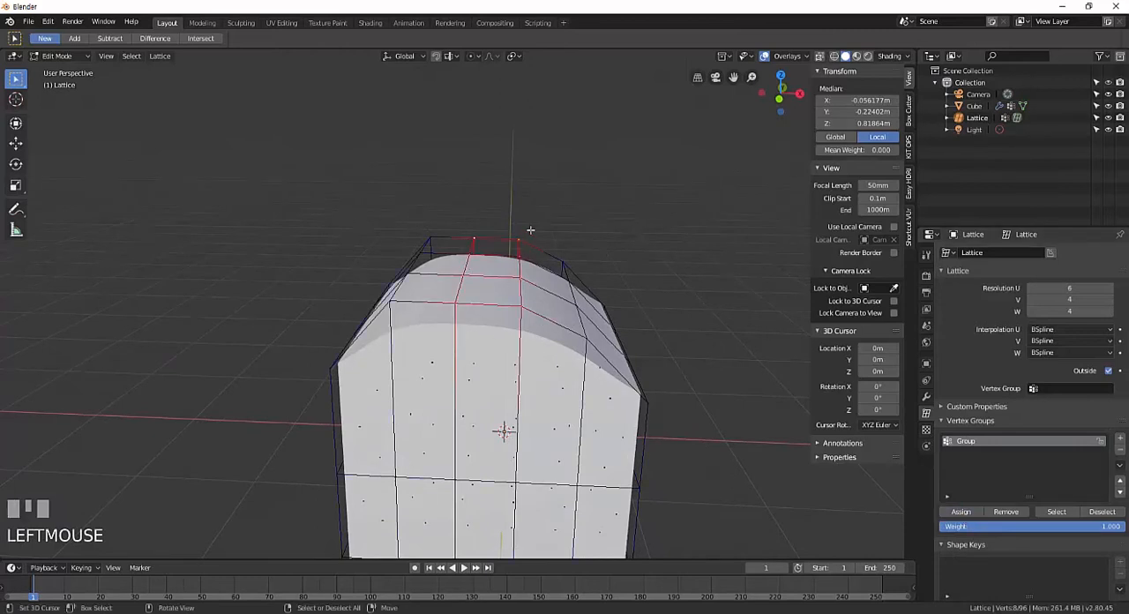
pyautogui.moveTo(551, 244); pyautogui.dragTo(550, 262, button='middle')
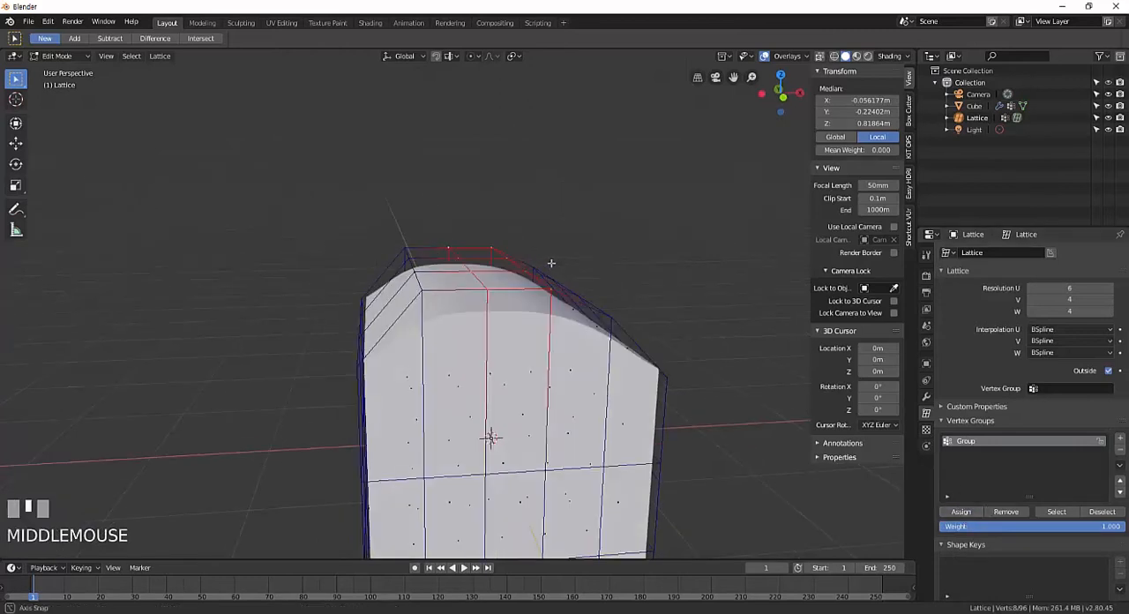
pyautogui.moveTo(739, 347); pyautogui.dragTo(631, 314, button='middle')
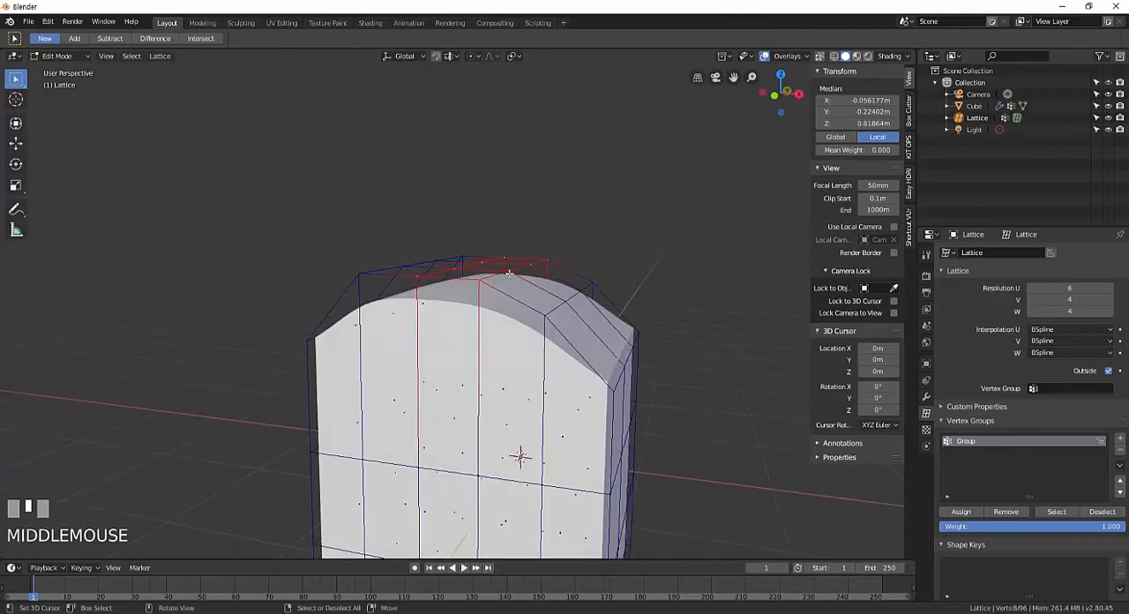
pyautogui.moveTo(481, 295); pyautogui.dragTo(564, 340, button='middle')
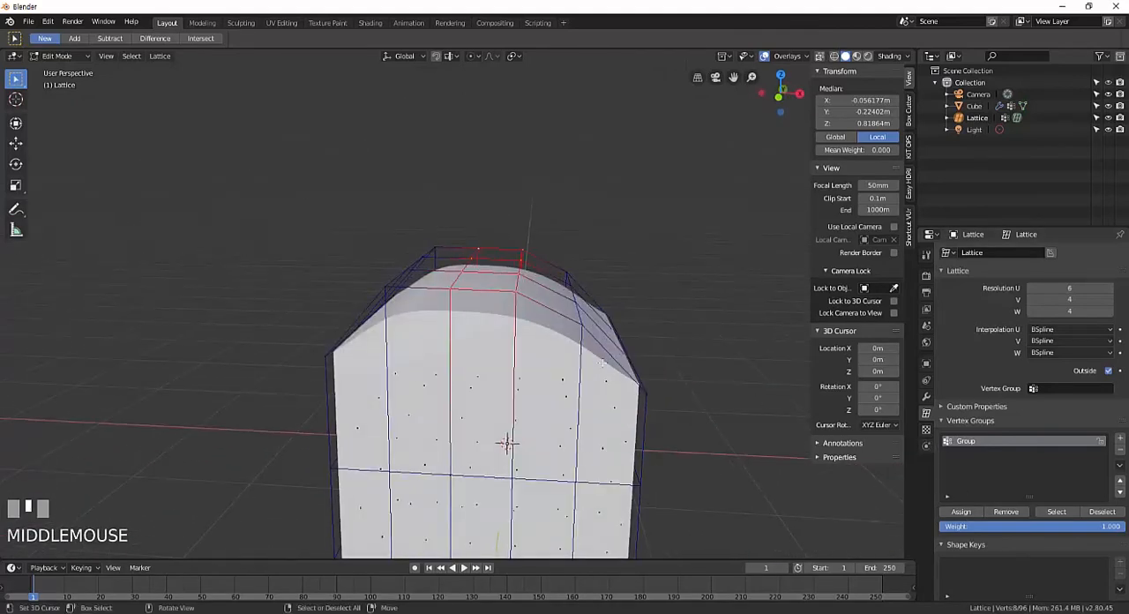
# Pick other single points along the lattice's upper rear edge, and reselect all points of the vertex group.
pyautogui.rightClick(545, 242)
pyautogui.rightClick(487, 241)
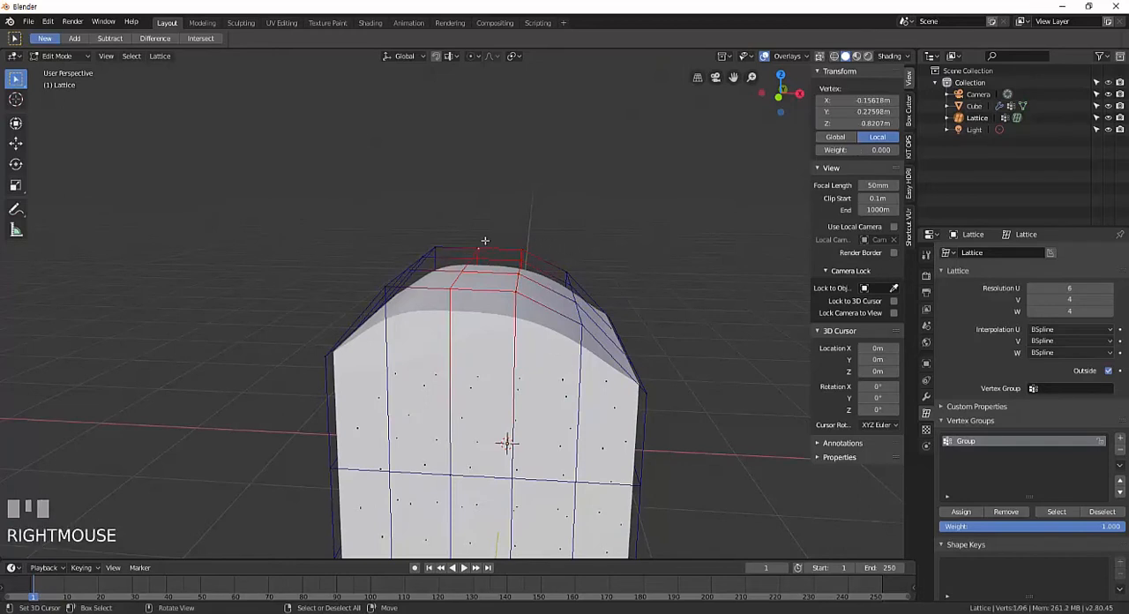
pyautogui.rightClick(433, 243)
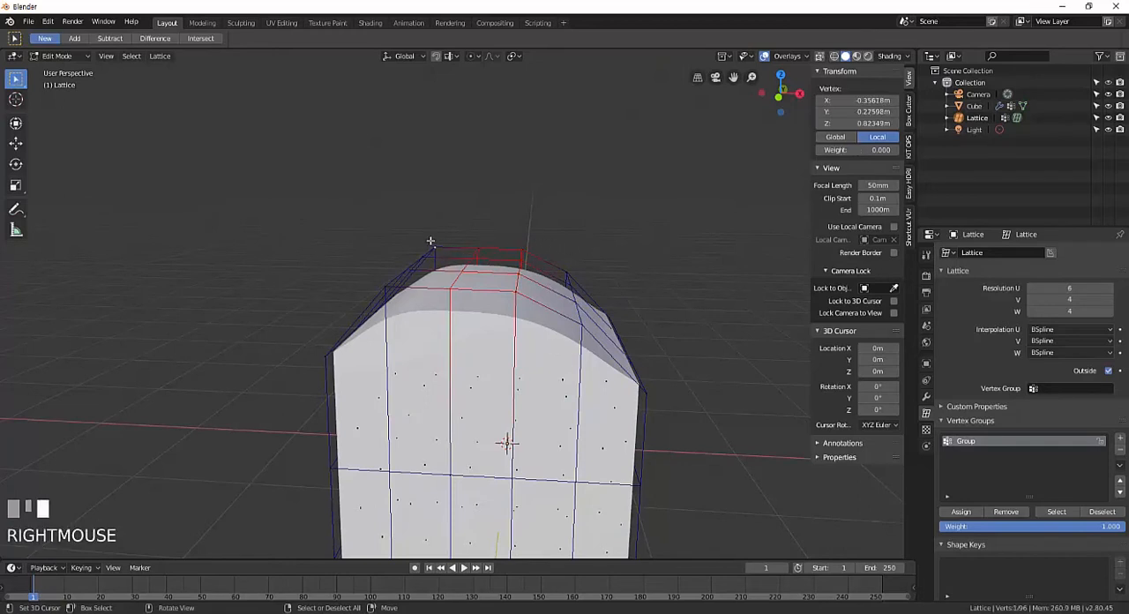
pyautogui.click(1057, 512)
pyautogui.keyDown('shift'); pyautogui.rightClick(437, 246); pyautogui.keyUp('shift')
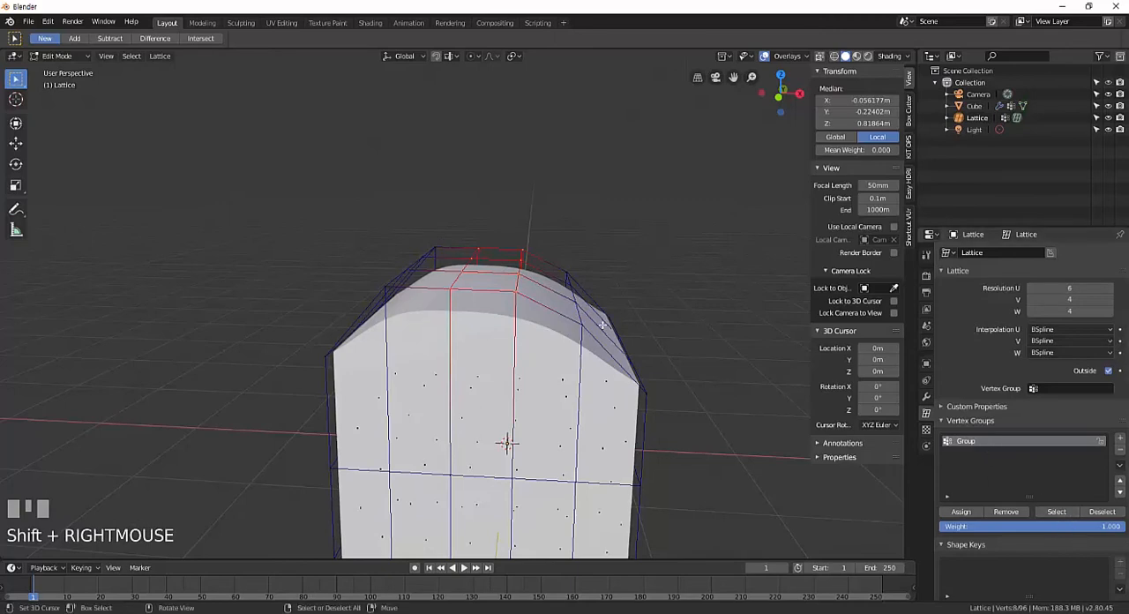
pyautogui.moveTo(603, 324)
pyautogui.mouseDown(button='middle')
pyautogui.moveTo(579, 303)
pyautogui.moveTo(640, 305)
pyautogui.moveTo(600, 303)
pyautogui.moveTo(609, 308)
pyautogui.mouseUp(button='middle')
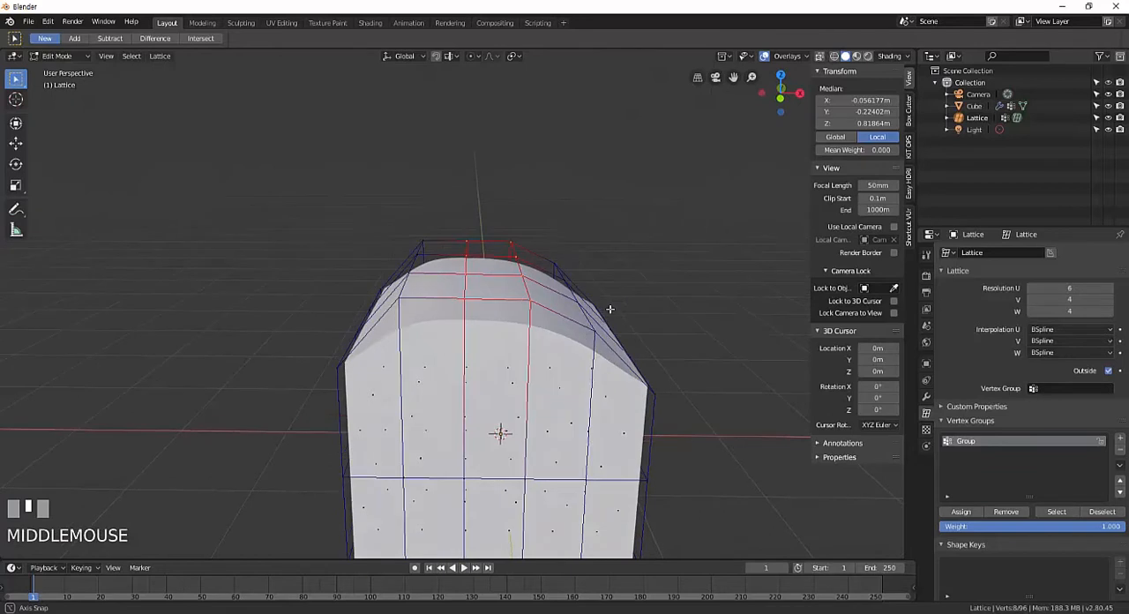
# Set the lattice's Vertex Group to Group and inspect the deformed top of the cube from several angles.
pyautogui.click(1031, 389)
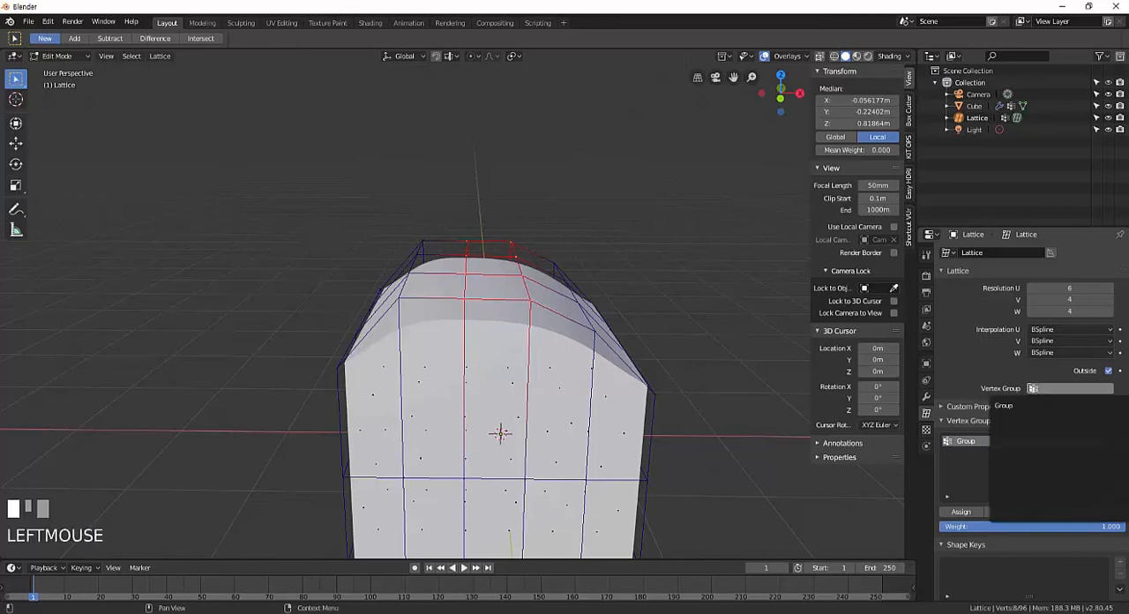
pyautogui.click(1018, 404)
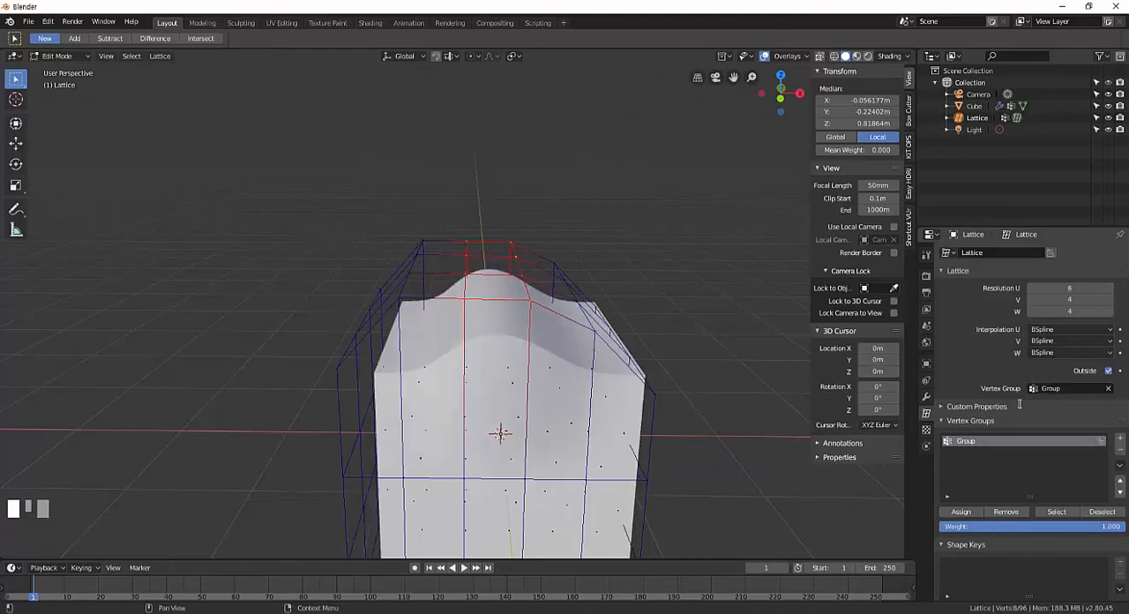
pyautogui.moveTo(732, 393); pyautogui.dragTo(686, 388, button='middle')
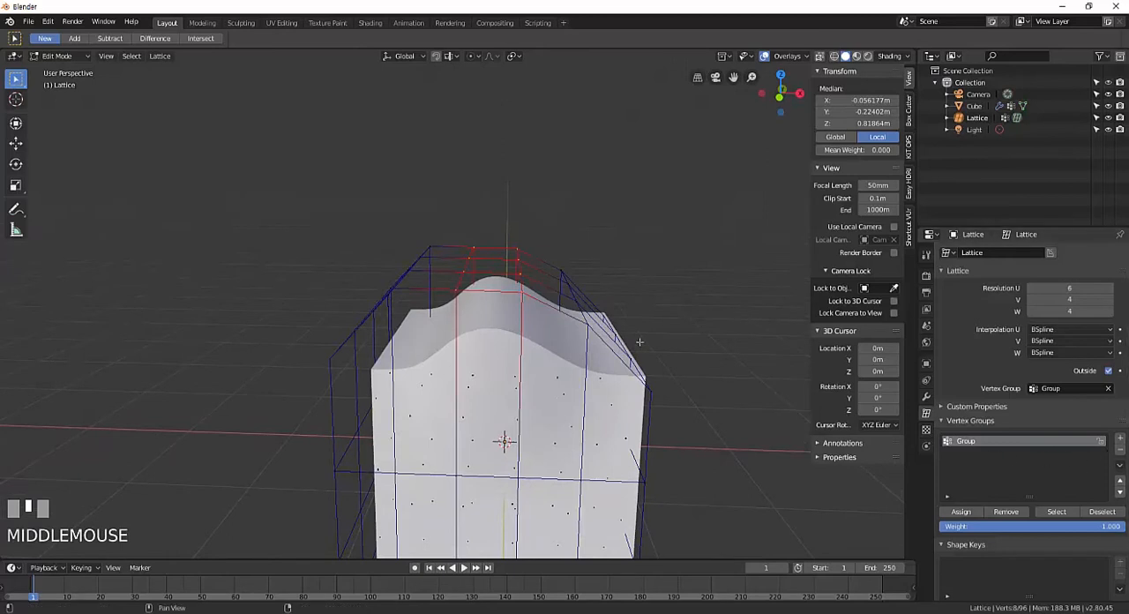
pyautogui.keyDown('shift'); pyautogui.moveTo(605, 343); pyautogui.dragTo(600, 244, button='middle'); pyautogui.keyUp('shift')
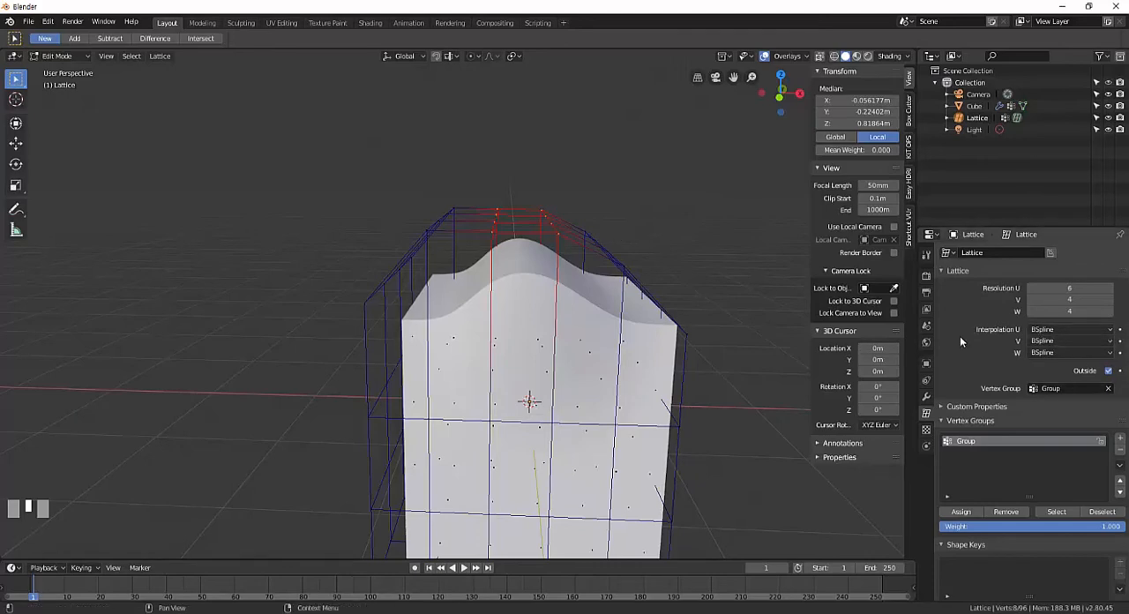
pyautogui.moveTo(666, 282); pyautogui.dragTo(660, 307, button='middle')
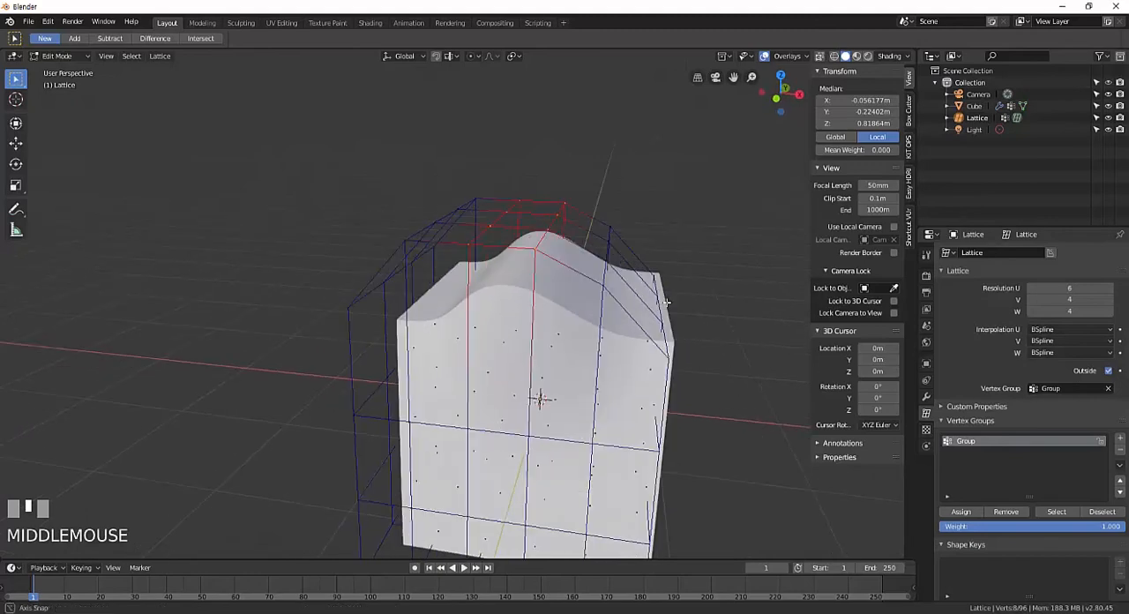
# Add a second lattice vertex group and select the eight upper-surface points of the fourth and fifth columns along X.
pyautogui.click(1118, 439)
pyautogui.rightClick(608, 289)
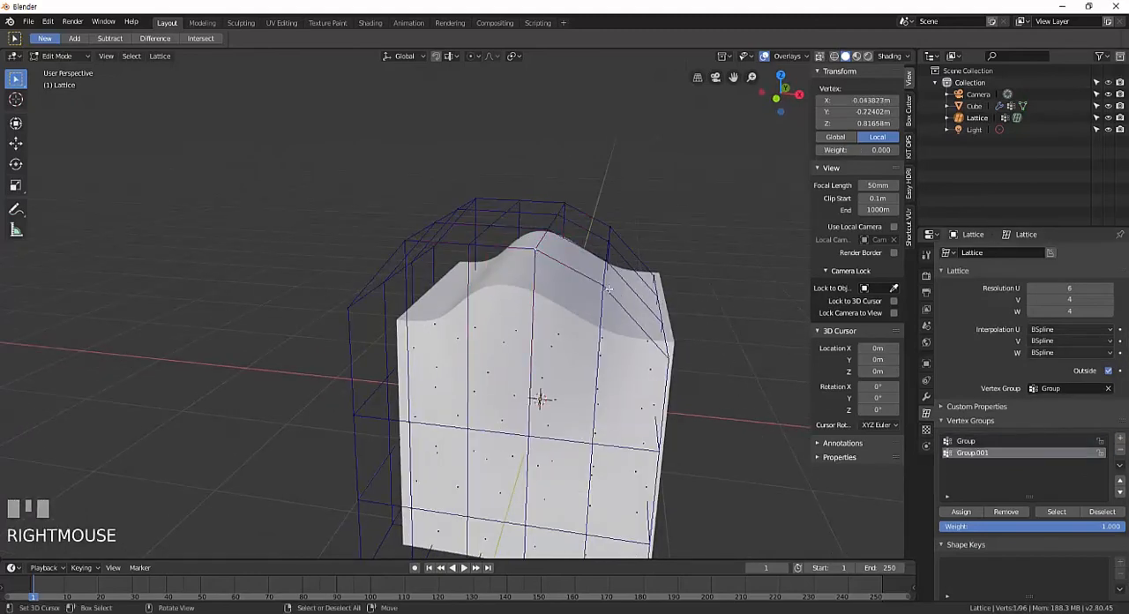
pyautogui.keyDown('shift'); pyautogui.rightClick(608, 275); pyautogui.keyUp('shift')
pyautogui.keyDown('shift'); pyautogui.rightClick(605, 259); pyautogui.keyUp('shift')
pyautogui.keyDown('shift'); pyautogui.rightClick(590, 238); pyautogui.keyUp('shift')
pyautogui.keyDown('shift'); pyautogui.rightClick(552, 215); pyautogui.keyUp('shift')
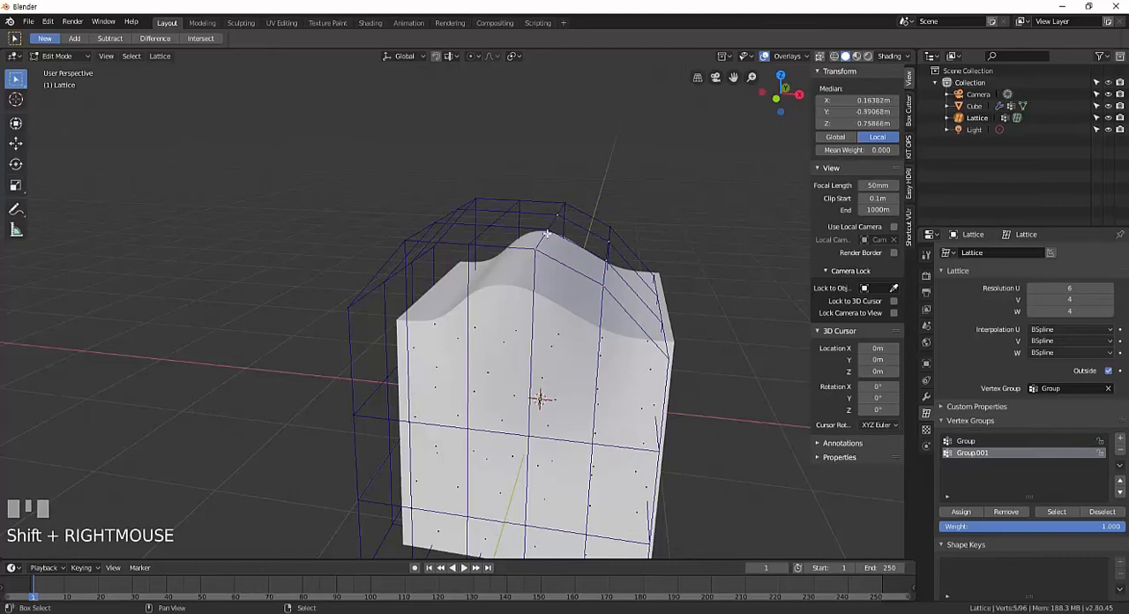
pyautogui.keyDown('shift'); pyautogui.rightClick(547, 233); pyautogui.keyUp('shift')
pyautogui.keyDown('shift'); pyautogui.rightClick(566, 207); pyautogui.keyUp('shift')
pyautogui.keyDown('shift'); pyautogui.rightClick(609, 229); pyautogui.keyUp('shift')
pyautogui.moveTo(609, 231)
pyautogui.mouseDown(button='middle')
pyautogui.moveTo(578, 233)
pyautogui.moveTo(595, 235)
pyautogui.mouseUp(button='middle')
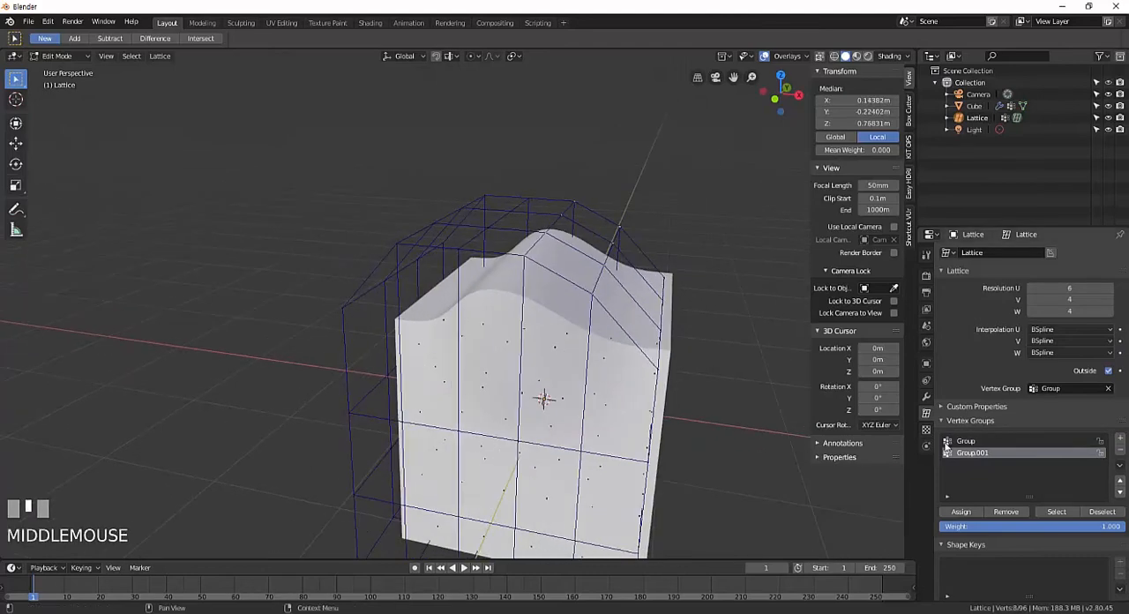
# Assign the selected points to Group.001 at weight 1.000 and set it as the lattice's Vertex Group.
pyautogui.click(960, 512)
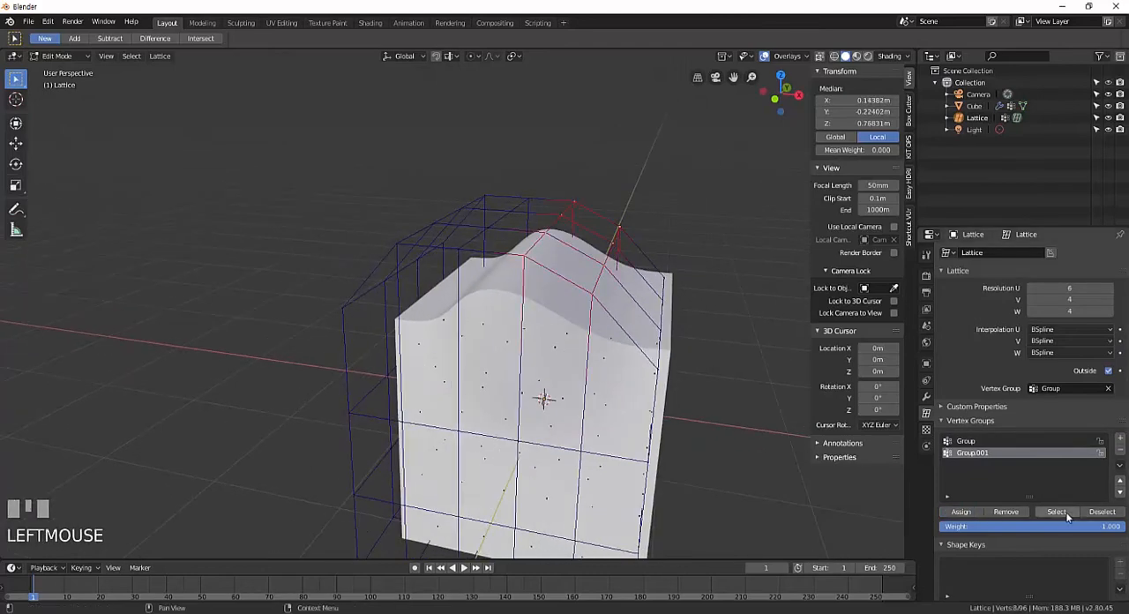
pyautogui.click(1058, 388)
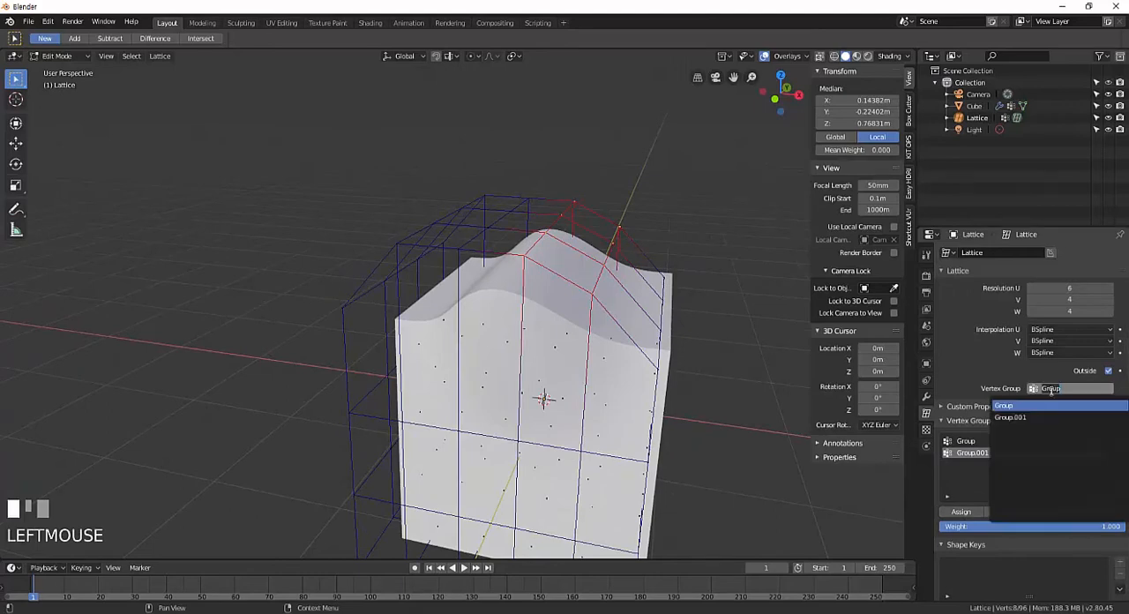
pyautogui.click(1027, 417)
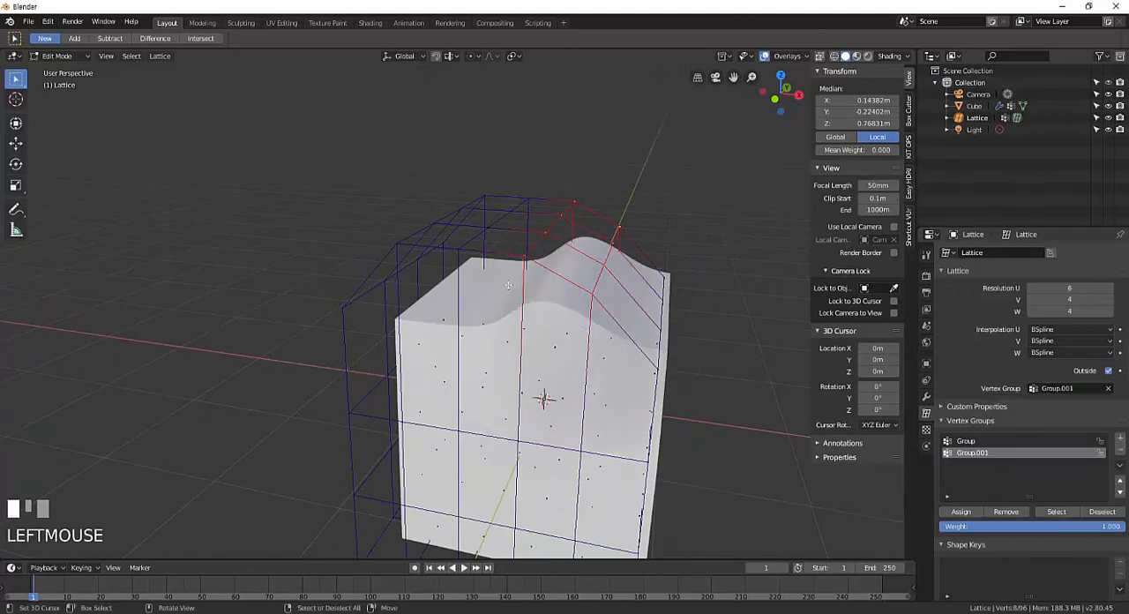
# Examine the cube's deformed top and the lattice's vertex group settings from several angles.
pyautogui.moveTo(521, 265); pyautogui.dragTo(517, 237, button='middle')
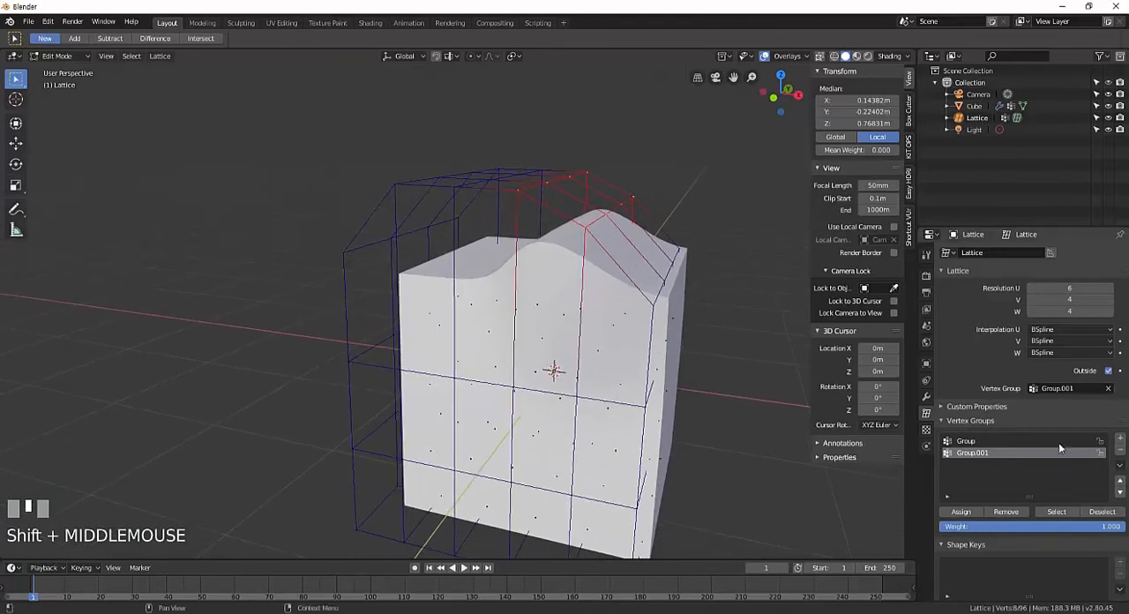
pyautogui.scroll(-1, 1058, 441)
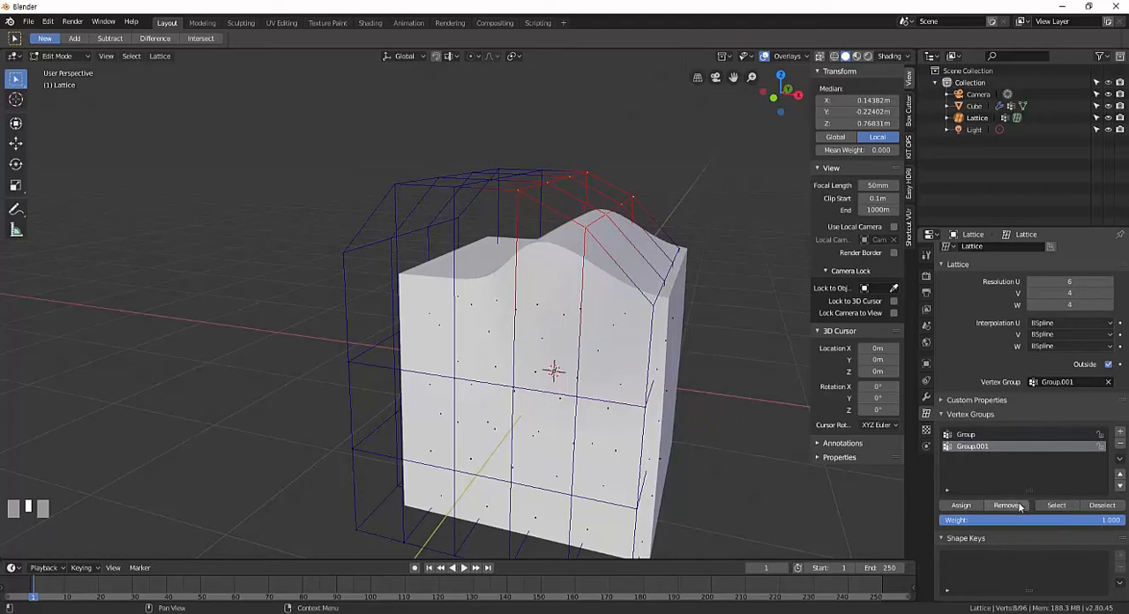
pyautogui.scroll(-1, 1049, 544)
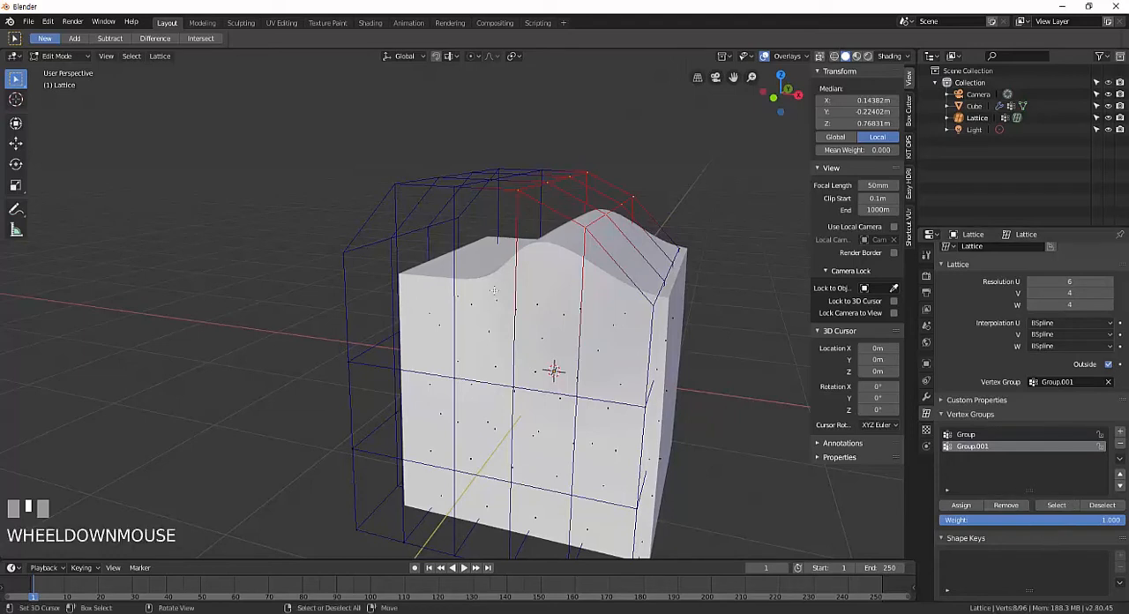
pyautogui.moveTo(696, 317); pyautogui.dragTo(666, 308, button='middle')
pyautogui.rightClick(679, 295)
pyautogui.rightClick(680, 295)
pyautogui.moveTo(666, 325); pyautogui.dragTo(642, 328, button='middle')
pyautogui.keyDown('shift'); pyautogui.moveTo(686, 313); pyautogui.dragTo(635, 317, button='middle'); pyautogui.keyUp('shift')
# Return the lattice to Object Mode and add a Basis shape key and a second shape key, Key 1.
pyautogui.press('Tab')
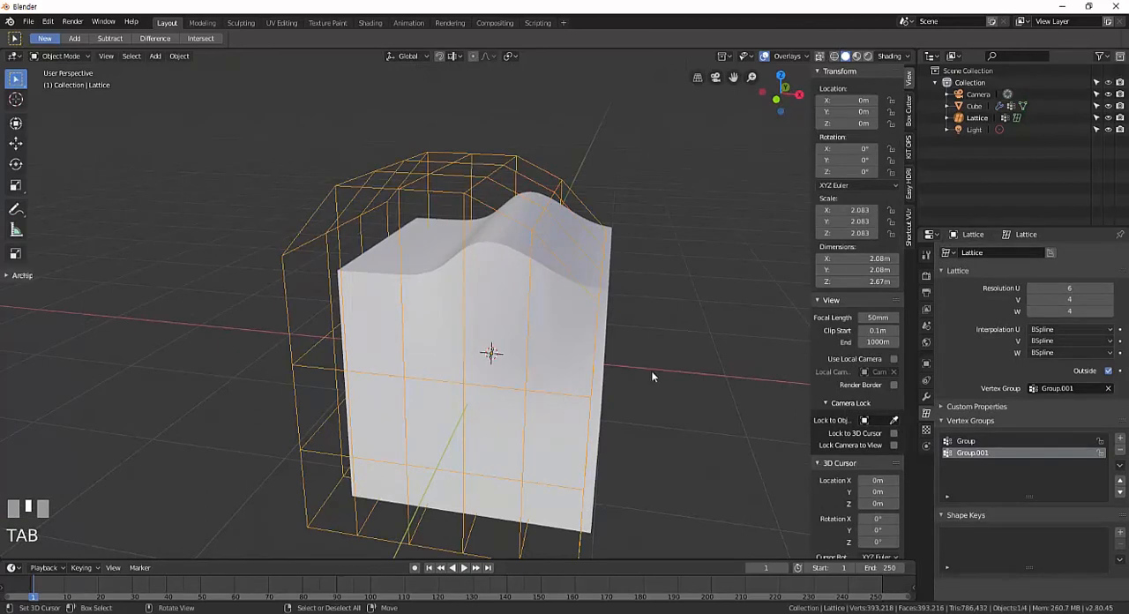
pyautogui.keyDown('shift'); pyautogui.moveTo(652, 371); pyautogui.dragTo(673, 355, button='middle'); pyautogui.keyUp('shift')
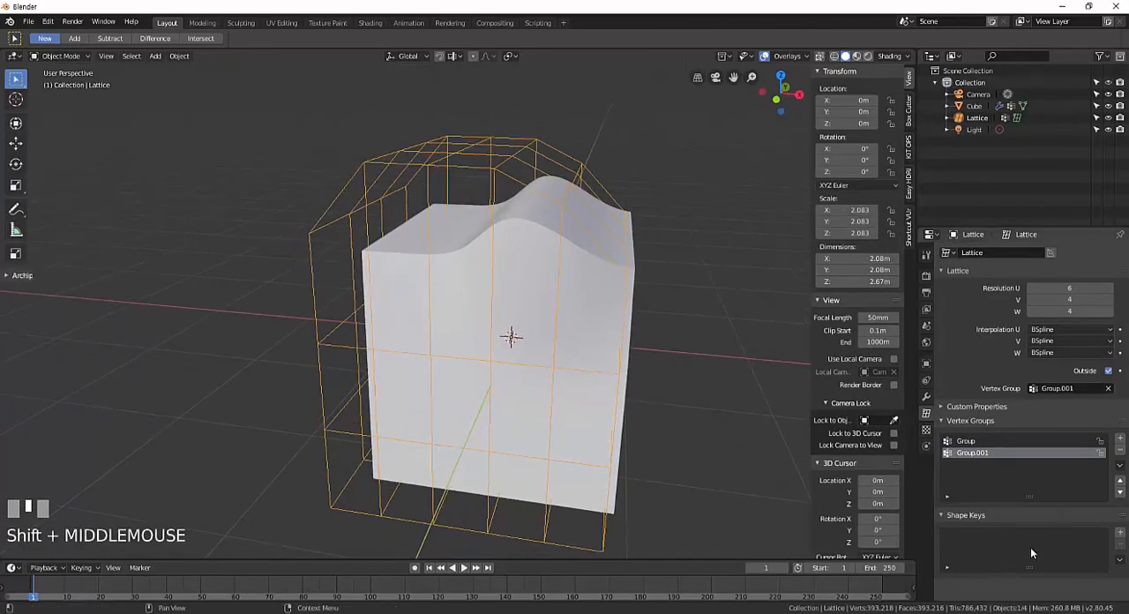
pyautogui.click(1119, 536)
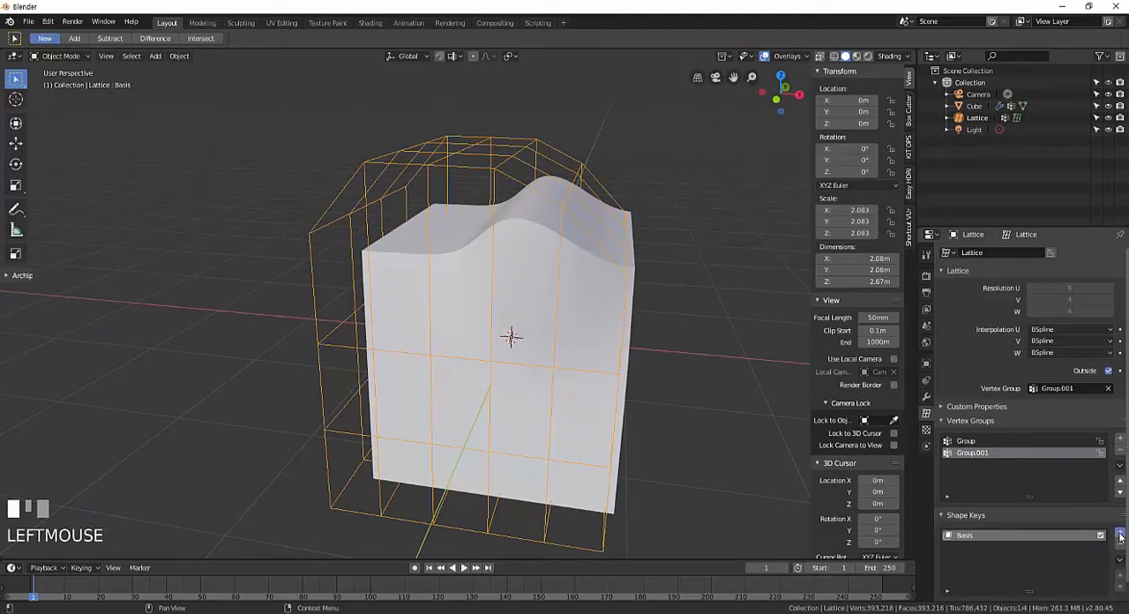
pyautogui.click(1120, 536)
pyautogui.keyDown('shift'); pyautogui.moveTo(662, 333); pyautogui.dragTo(665, 314, button='middle'); pyautogui.keyUp('shift')
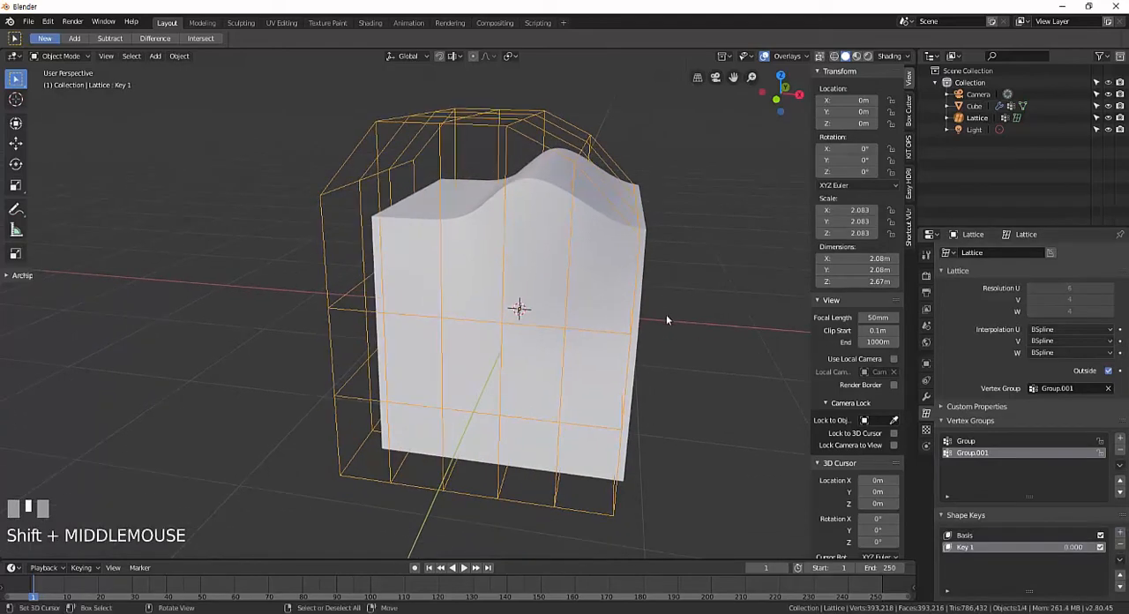
pyautogui.scroll(-2, 668, 317)
pyautogui.rightClick(692, 272)
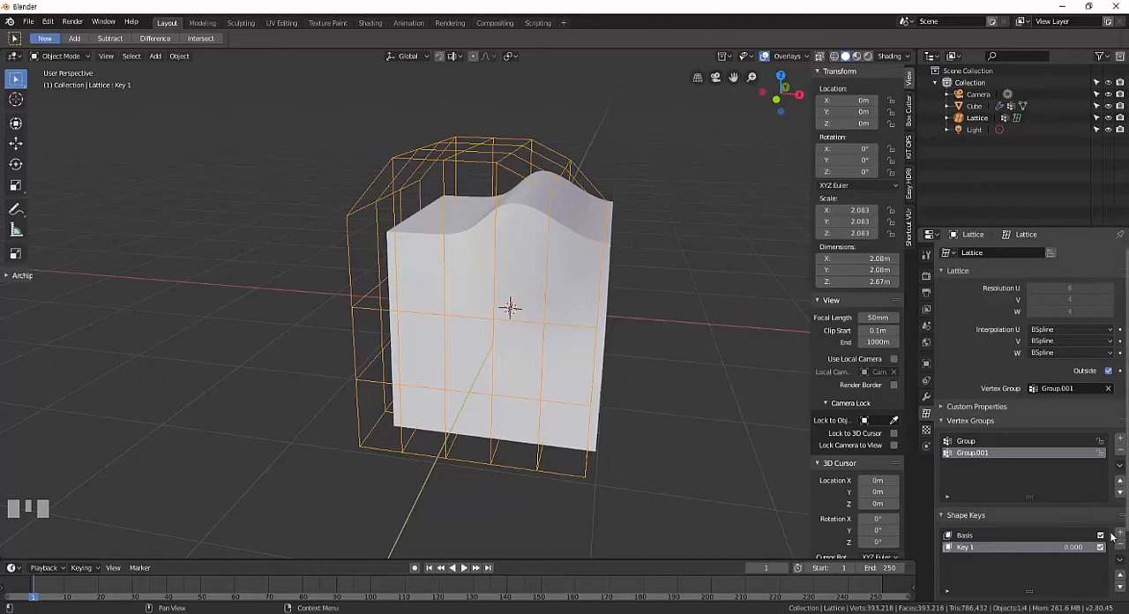
# With Key 1 active, select the lattice's eight upper-surface points in the fourth and fifth columns along X in Edit Mode.
pyautogui.moveTo(529, 254); pyautogui.dragTo(553, 249, button='middle')
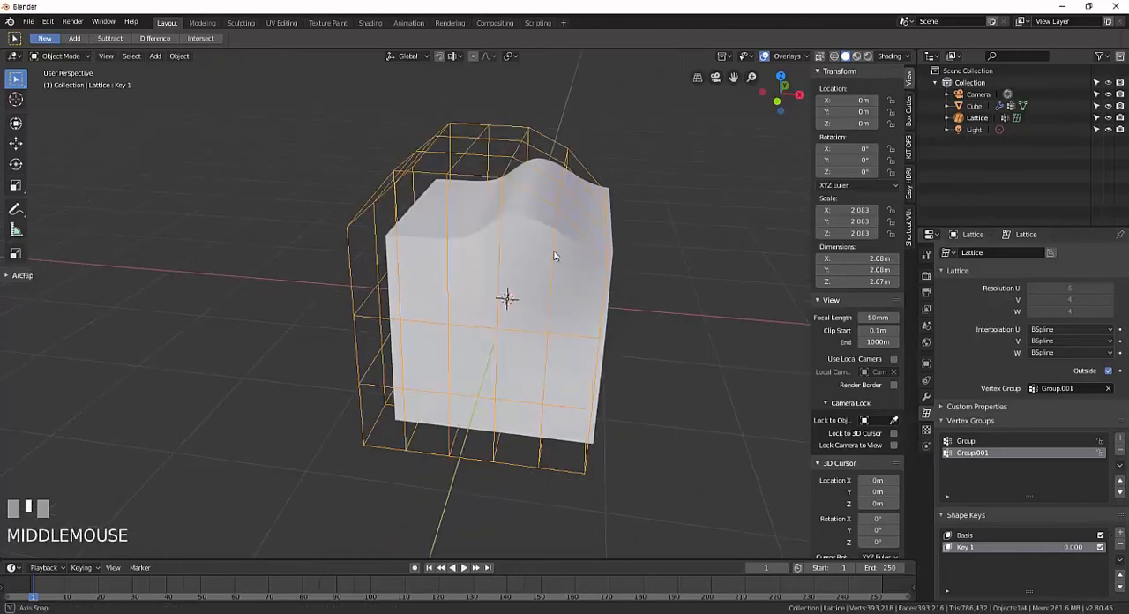
pyautogui.press('Tab')
pyautogui.rightClick(570, 148)
pyautogui.moveTo(575, 185); pyautogui.dragTo(577, 181, button='middle')
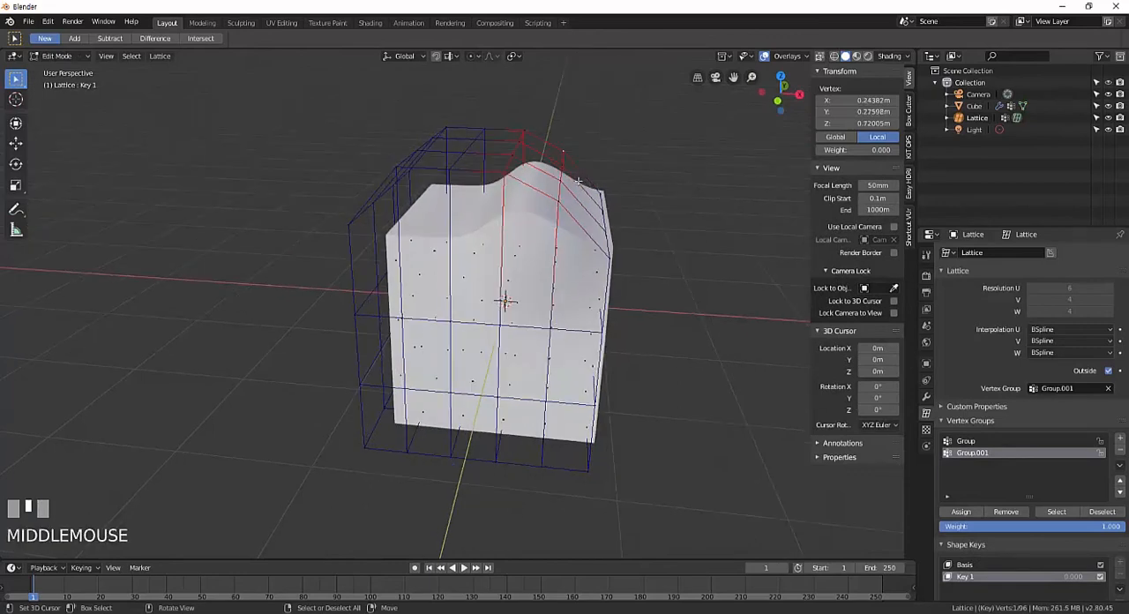
pyautogui.rightClick(525, 130)
pyautogui.keyDown('shift'); pyautogui.rightClick(518, 142); pyautogui.keyUp('shift')
pyautogui.keyDown('shift'); pyautogui.rightClick(512, 156); pyautogui.keyUp('shift')
pyautogui.keyDown('shift'); pyautogui.rightClick(504, 175); pyautogui.keyUp('shift')
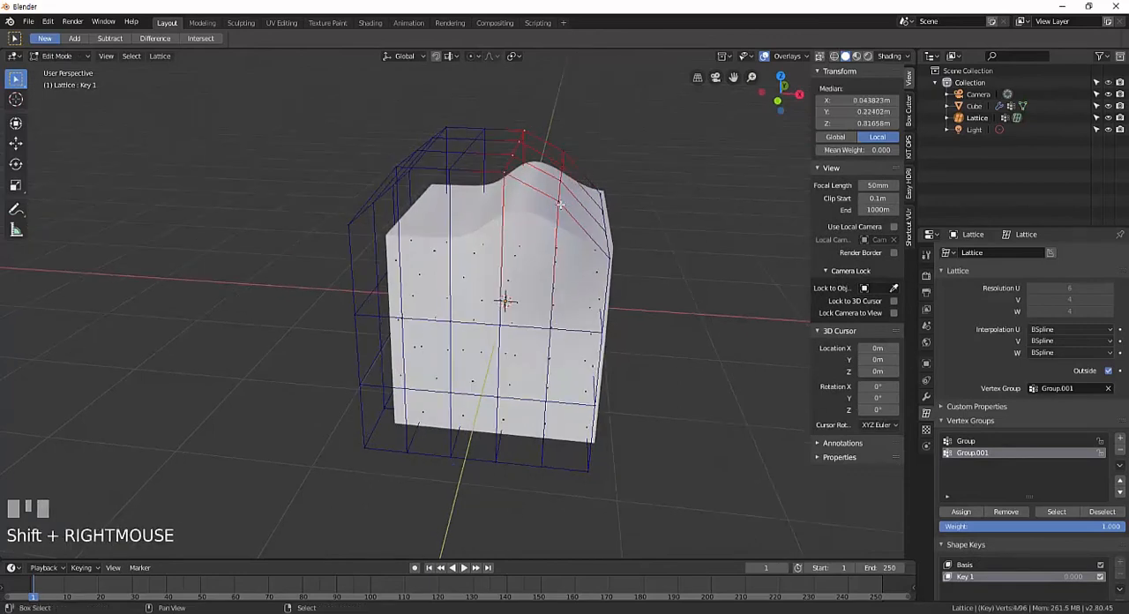
pyautogui.keyDown('shift'); pyautogui.rightClick(560, 204); pyautogui.keyUp('shift')
pyautogui.keyDown('shift'); pyautogui.rightClick(560, 184); pyautogui.keyUp('shift')
pyautogui.keyDown('shift'); pyautogui.rightClick(563, 167); pyautogui.keyUp('shift')
pyautogui.keyDown('shift'); pyautogui.rightClick(562, 153); pyautogui.keyUp('shift')
# Move the selected lattice points up along global Z by about 1 m and return to Object Mode.
pyautogui.moveTo(563, 199); pyautogui.dragTo(562, 179, button='middle')
pyautogui.keyDown('shift'); pyautogui.moveTo(561, 179); pyautogui.dragTo(555, 250, button='middle'); pyautogui.keyUp('shift')
pyautogui.moveTo(555, 251); pyautogui.dragTo(556, 241, button='middle')
pyautogui.press('g')
pyautogui.press('z')
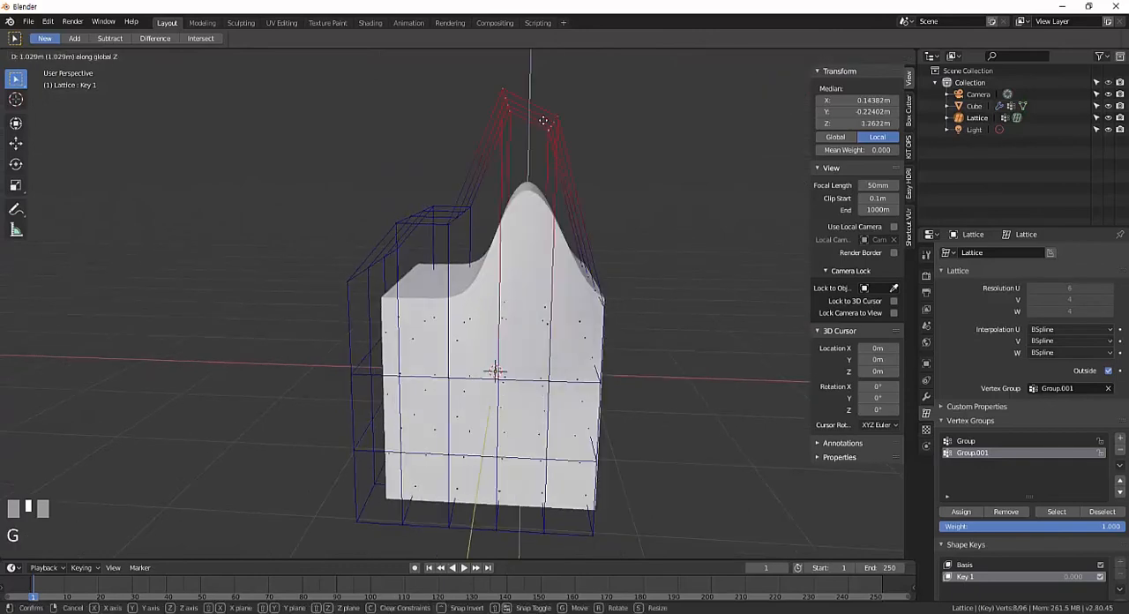
pyautogui.click(540, 122)
pyautogui.moveTo(623, 272); pyautogui.dragTo(628, 298, button='middle')
pyautogui.scroll(3, 631, 292)
pyautogui.scroll(-4, 627, 298)
pyautogui.press('Tab')
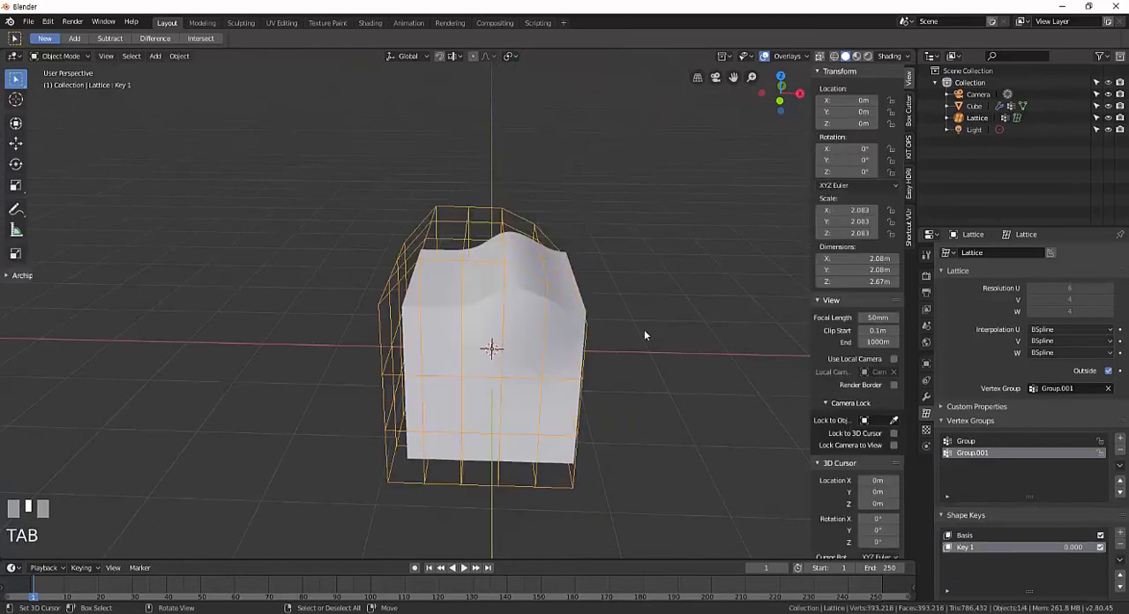
# Switch to the Basis shape key and back to Key 1, and try Key 1's Value at about 0.468.
pyautogui.keyDown('shift'); pyautogui.moveTo(622, 369); pyautogui.dragTo(623, 346, button='middle'); pyautogui.keyUp('shift')
pyautogui.scroll(-3, 1053, 544)
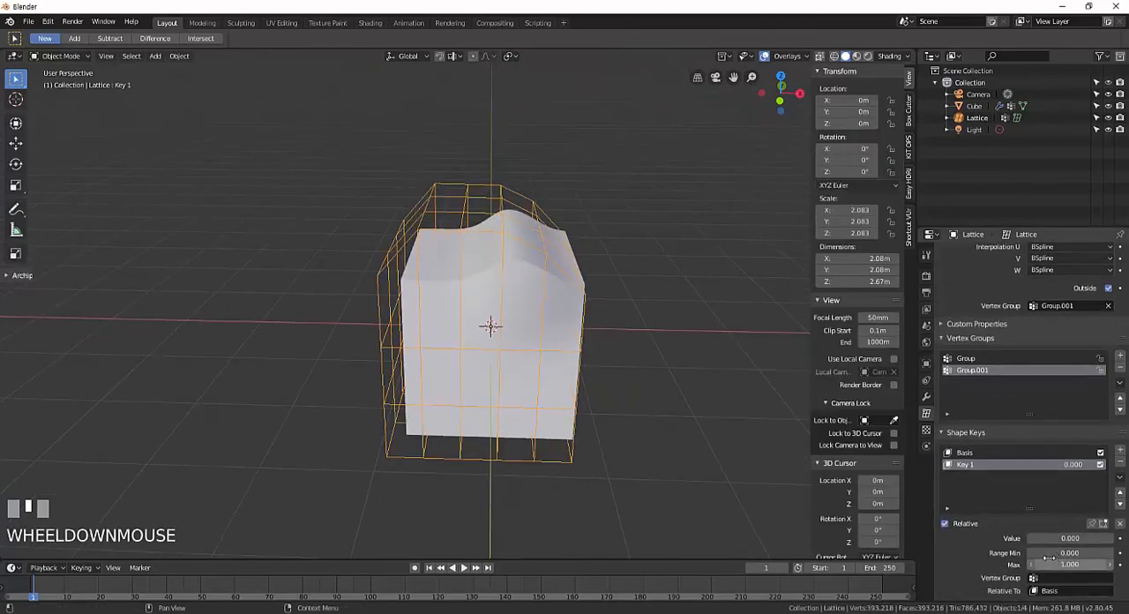
pyautogui.click(965, 453)
pyautogui.scroll(-2, 1037, 535)
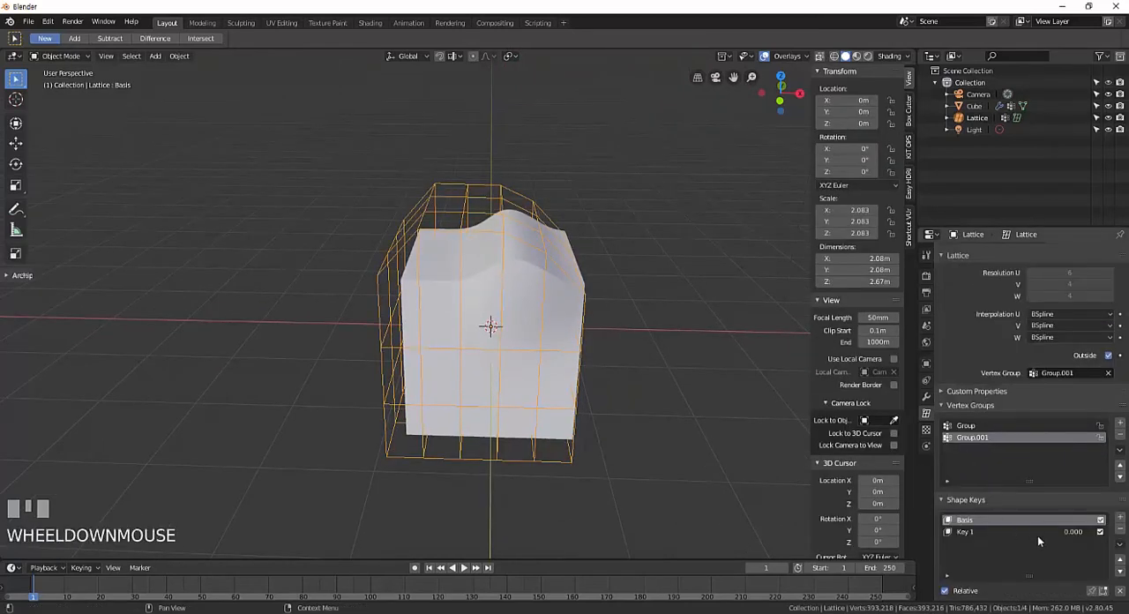
pyautogui.click(978, 532)
pyautogui.scroll(-3, 1005, 524)
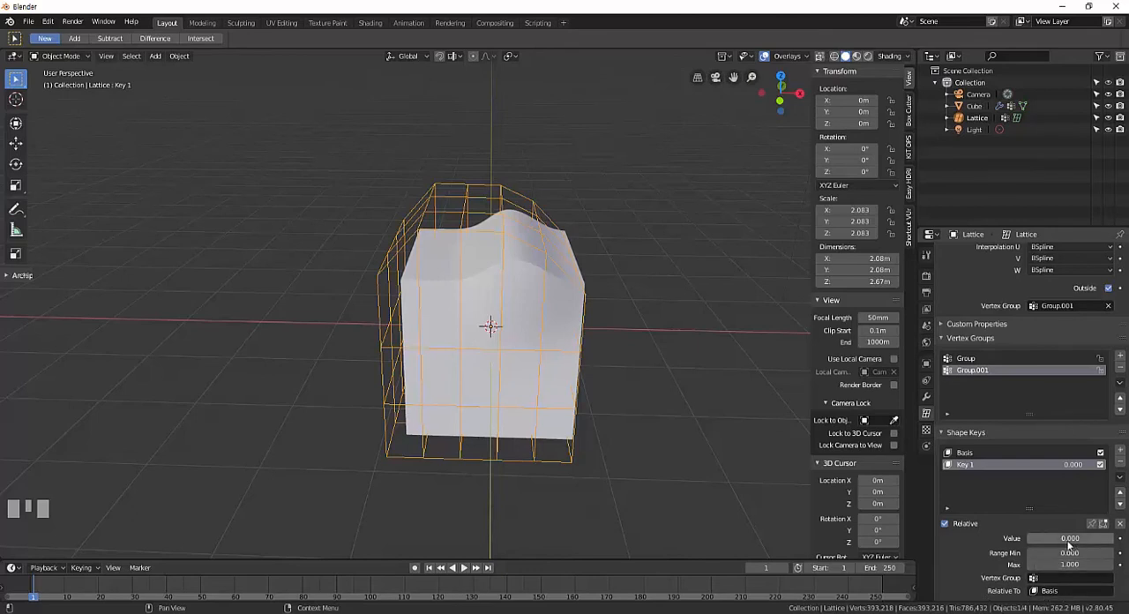
pyautogui.moveTo(1038, 537); pyautogui.dragTo(1076, 537)
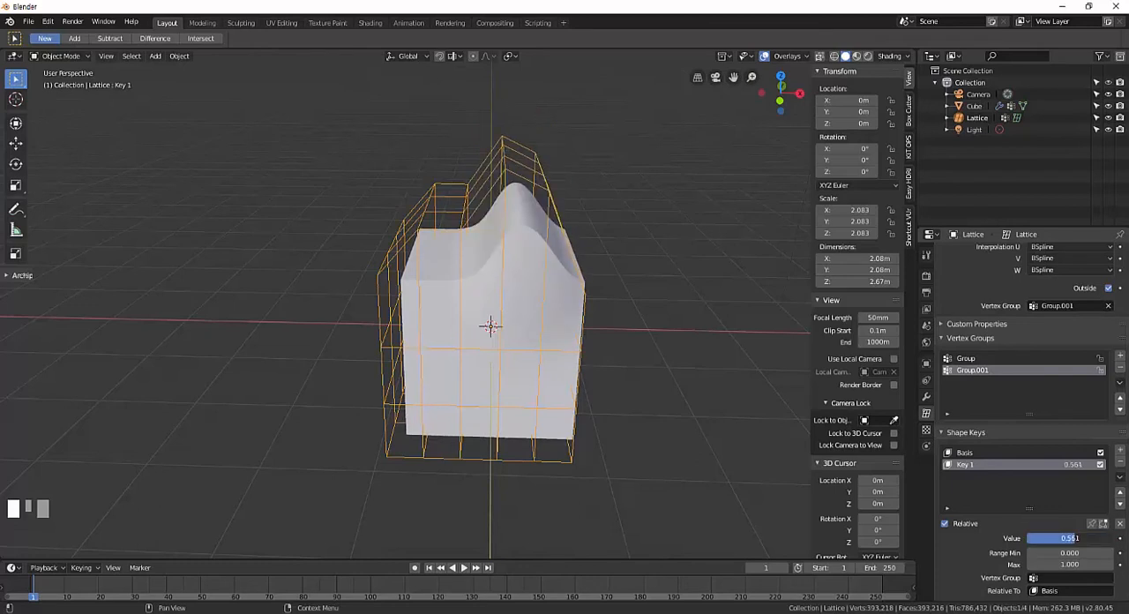
pyautogui.moveTo(1075, 539)
pyautogui.mouseDown()
pyautogui.moveTo(1022, 540)
pyautogui.moveTo(1113, 539)
pyautogui.moveTo(1069, 540)
pyautogui.mouseUp()
# Set Key 1's Range Max to 2 and its Range Min to 0.5.
pyautogui.click(1077, 552)
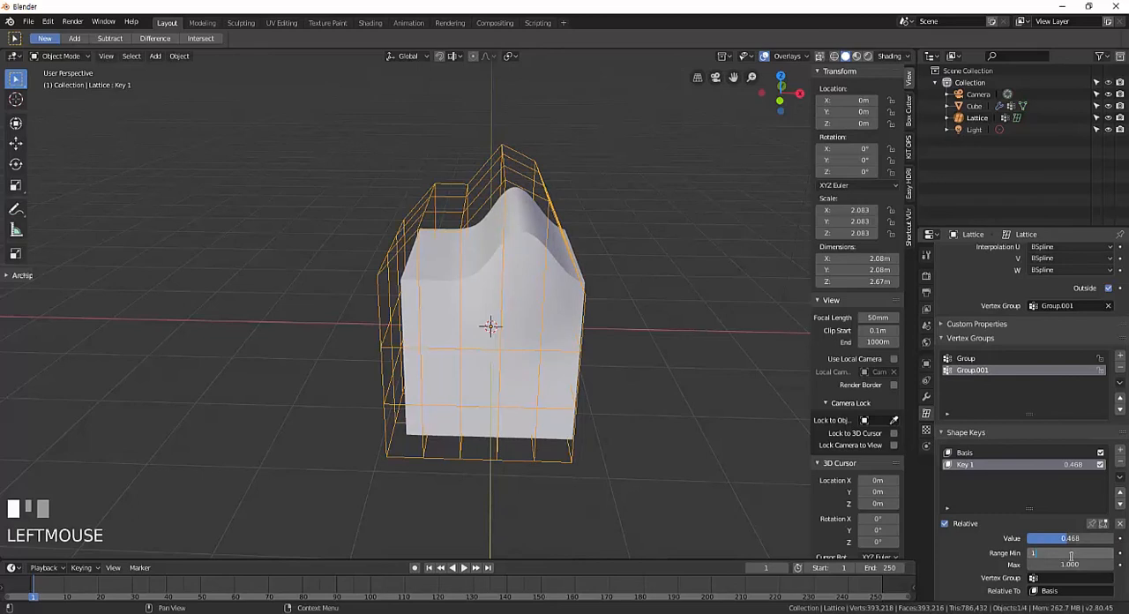
pyautogui.press('Return')
pyautogui.click(1071, 564)
pyautogui.write('2')
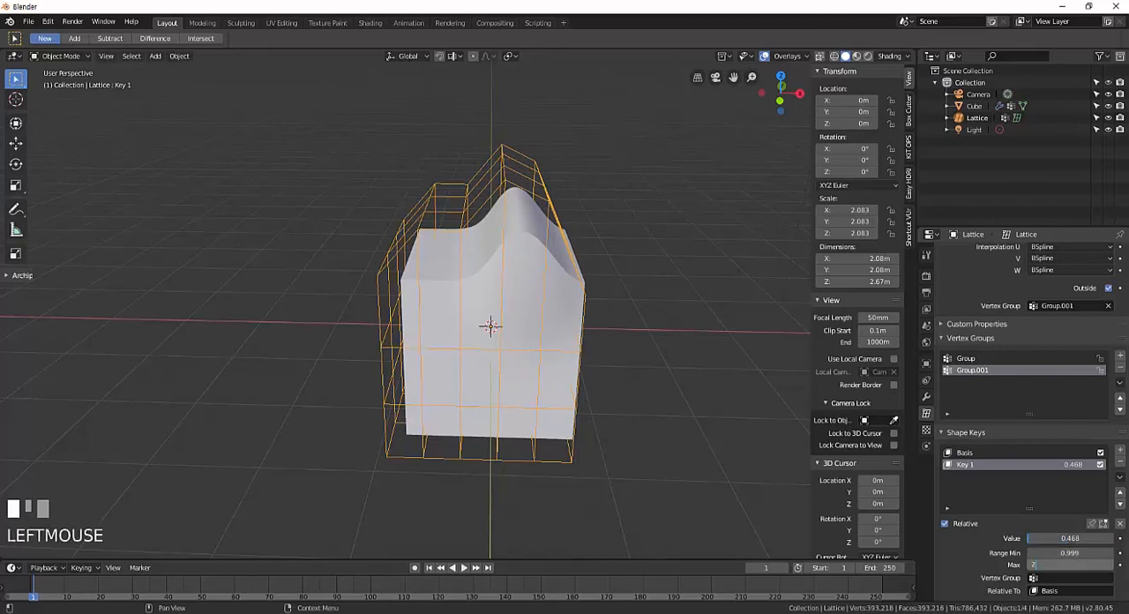
pyautogui.press('Return')
pyautogui.click(1070, 551)
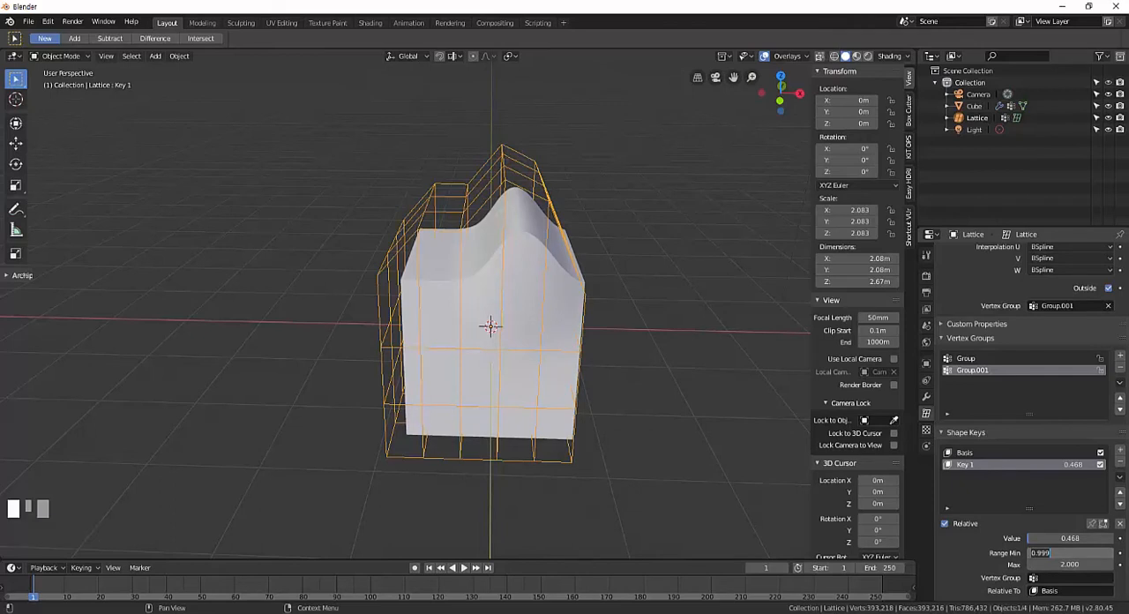
pyautogui.press('BackSpace')
pyautogui.write('0.5')
pyautogui.press('Return')
# Raise Key 1's Value to 2.000 and inspect the stretched cube from another angle.
pyautogui.click(1032, 537)
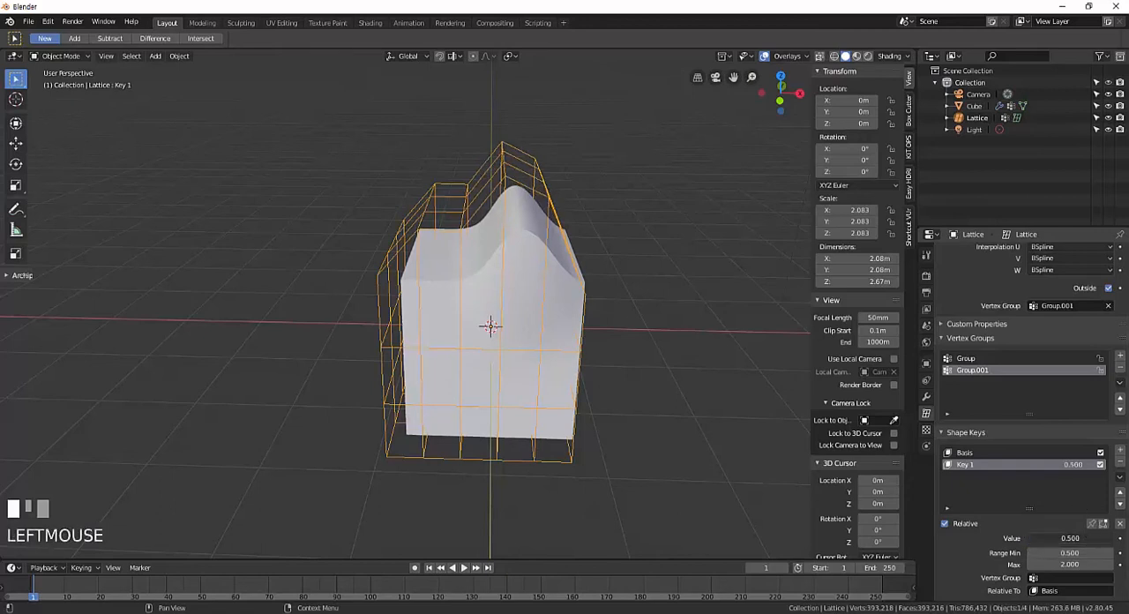
pyautogui.moveTo(1032, 537); pyautogui.dragTo(1097, 537)
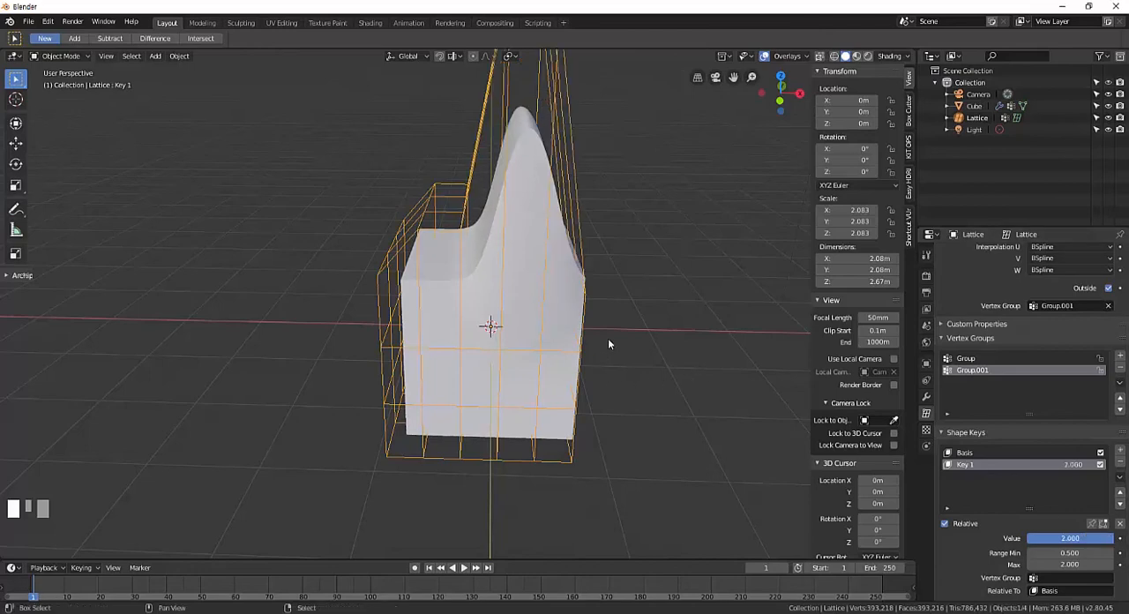
pyautogui.keyDown('shift'); pyautogui.moveTo(607, 338); pyautogui.dragTo(609, 370, button='middle'); pyautogui.keyUp('shift')
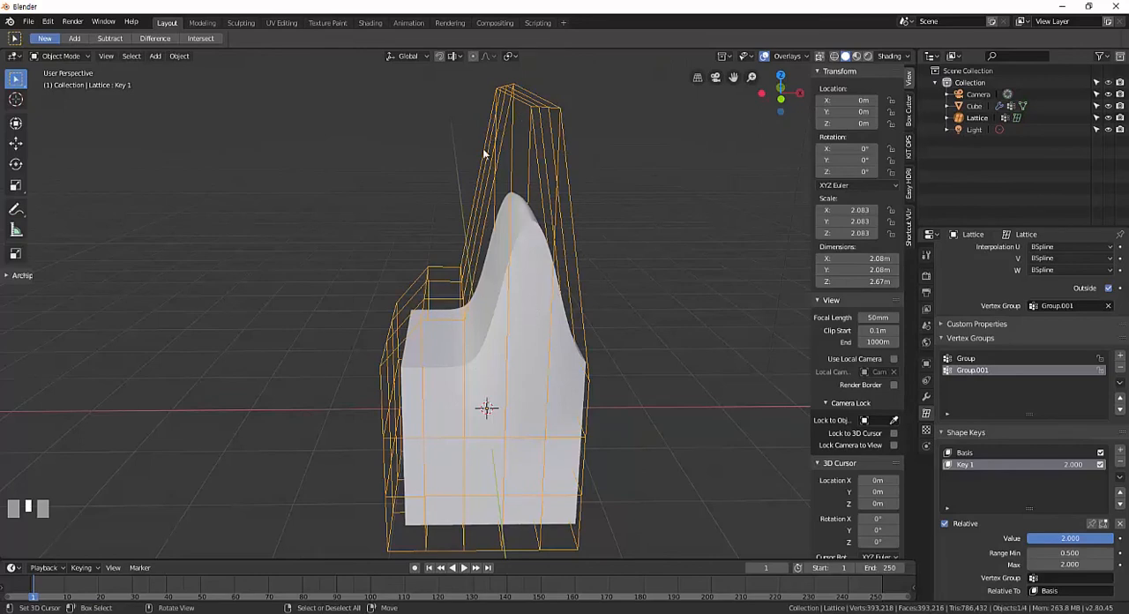
pyautogui.moveTo(558, 279); pyautogui.dragTo(632, 332, button='middle')
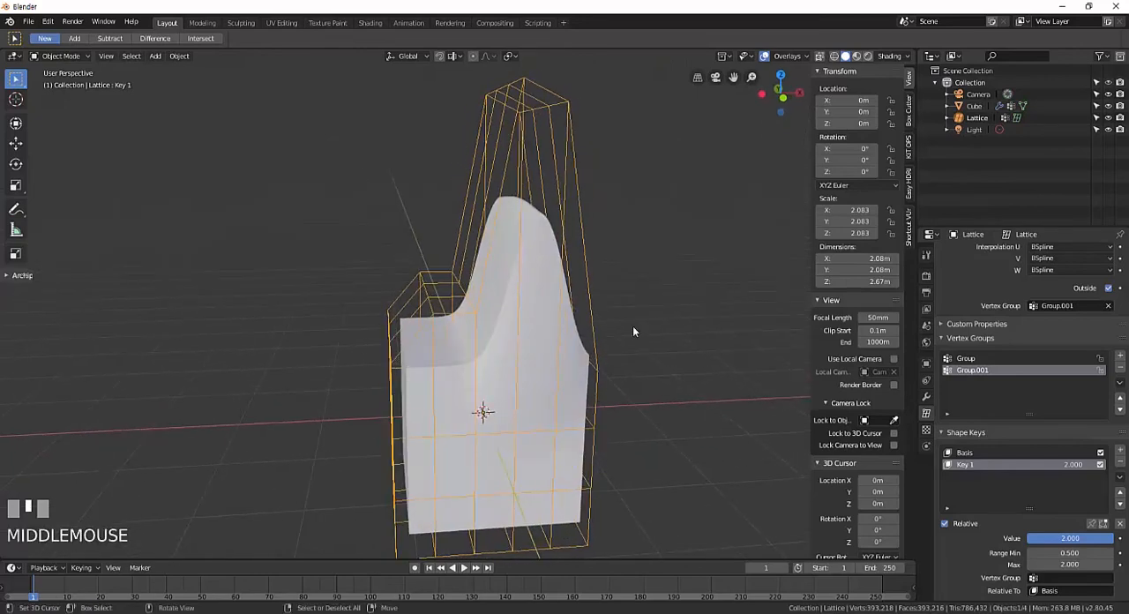
# Try a Range Max of 10 for Key 1, switch it to 2, and try 10 again.
pyautogui.click(1069, 563)
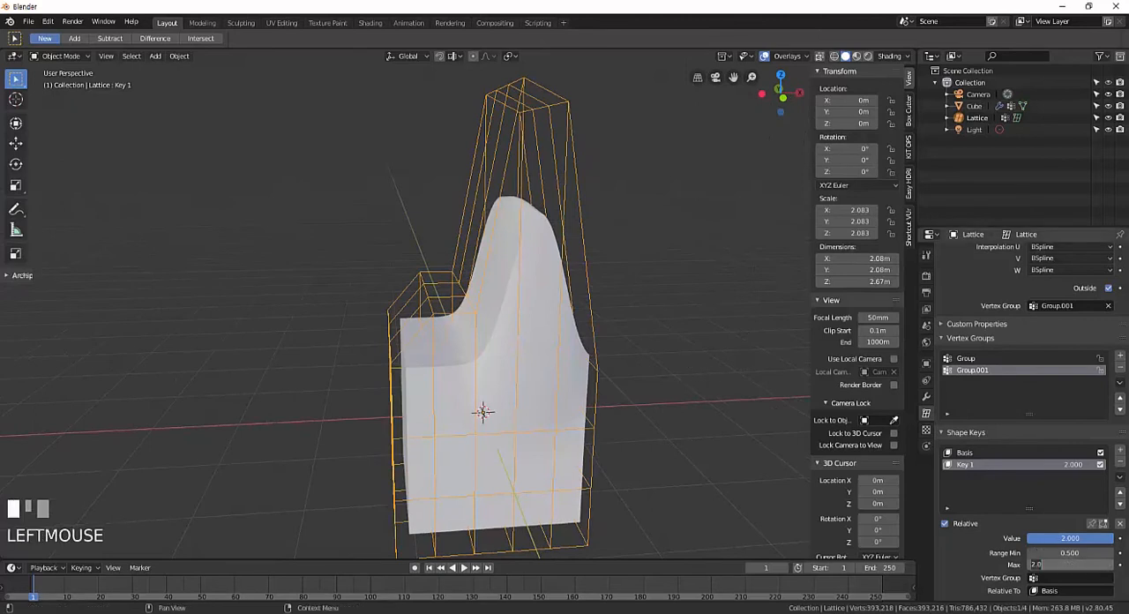
pyautogui.write('10')
pyautogui.press('Return')
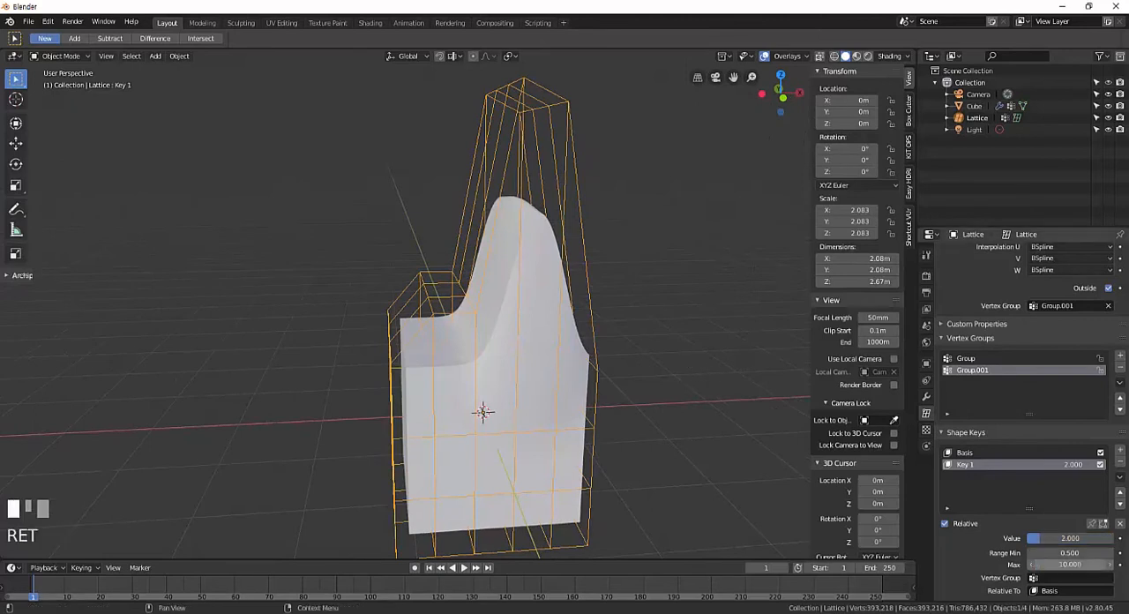
pyautogui.click(1069, 564)
pyautogui.write('2.')
pyautogui.write('0')
pyautogui.press('Return')
pyautogui.click(1069, 563)
pyautogui.write('10')
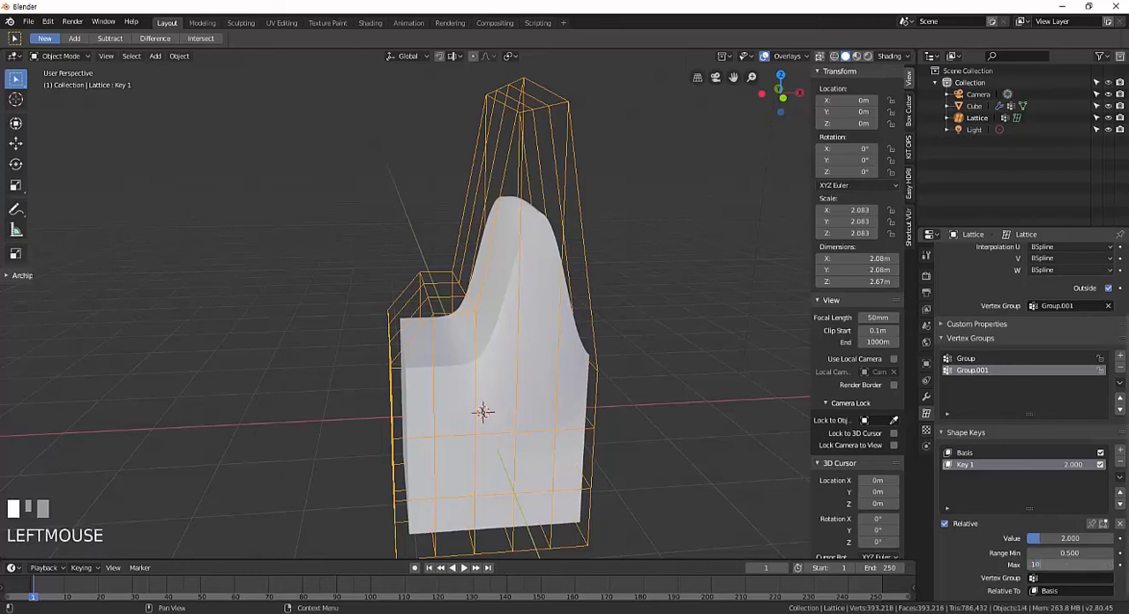
pyautogui.press('Return')
pyautogui.scroll(-1, 1026, 505)
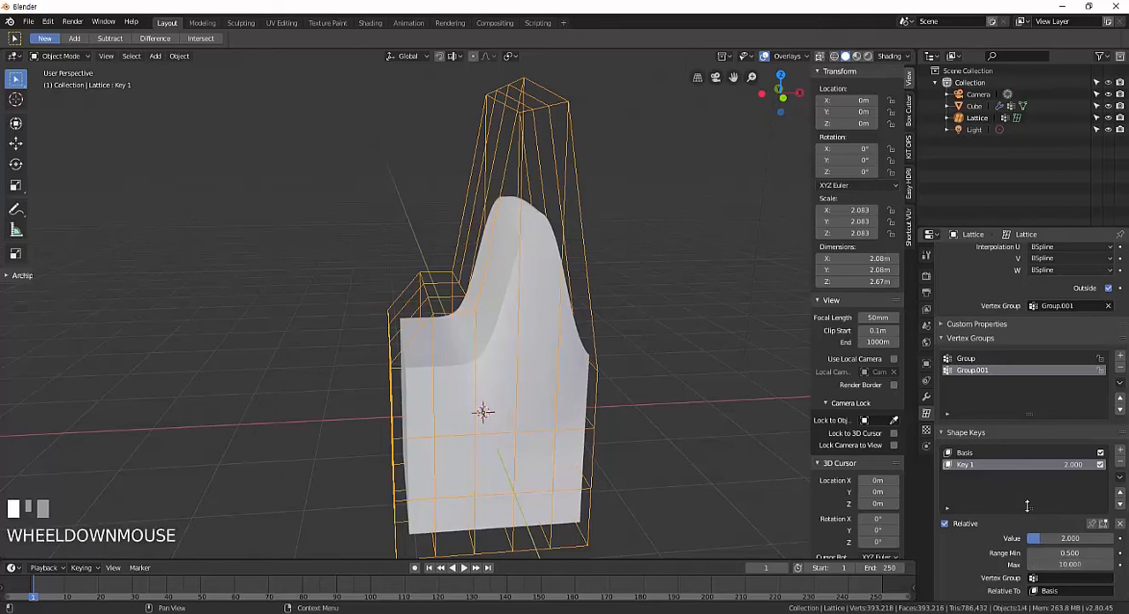
# Reset Key 1's value range to a minimum of 0 and a maximum of 1.
pyautogui.click(1075, 548)
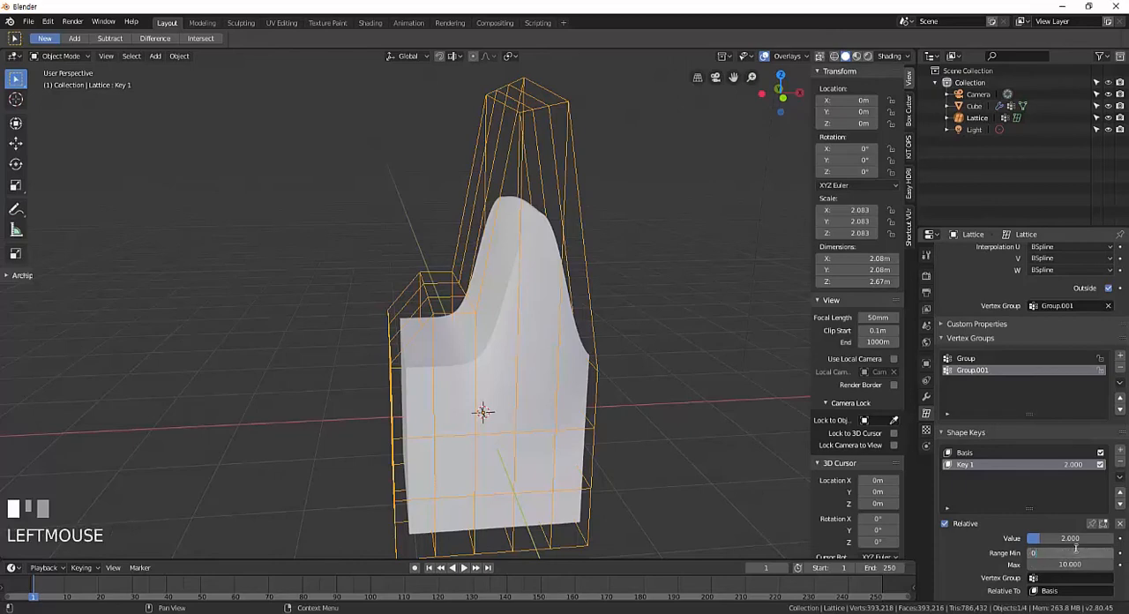
pyautogui.press('Tab')
pyautogui.write('1')
pyautogui.press('Return')
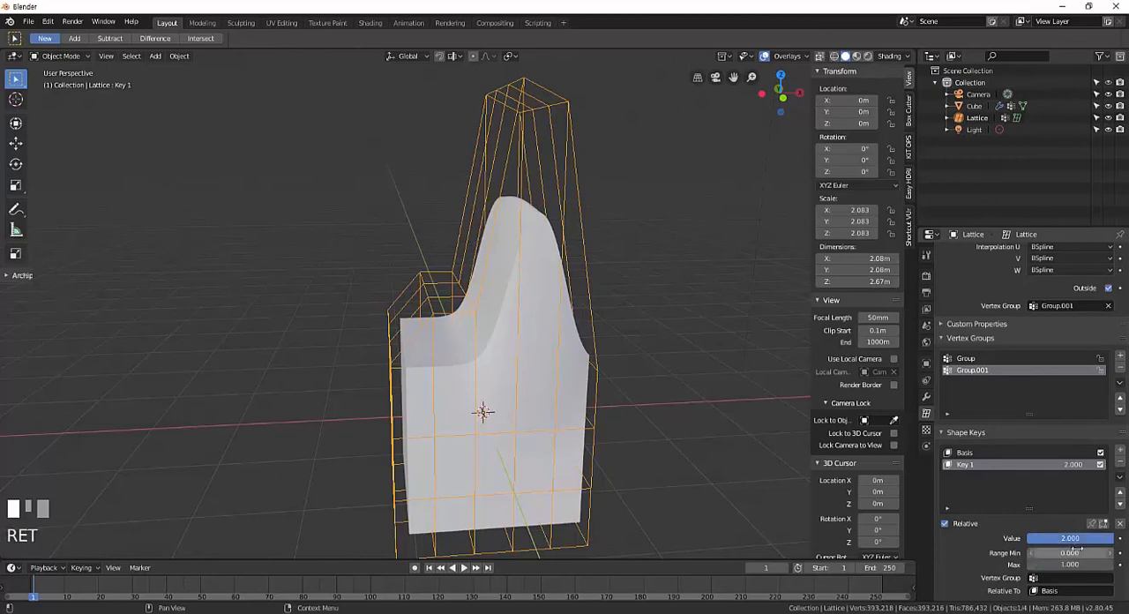
# Limit the Key 1 shape key to the vertex group Group and inspect the deformed cube from several angles.
pyautogui.moveTo(605, 294); pyautogui.dragTo(612, 316, button='middle')
pyautogui.scroll(2, 625, 311)
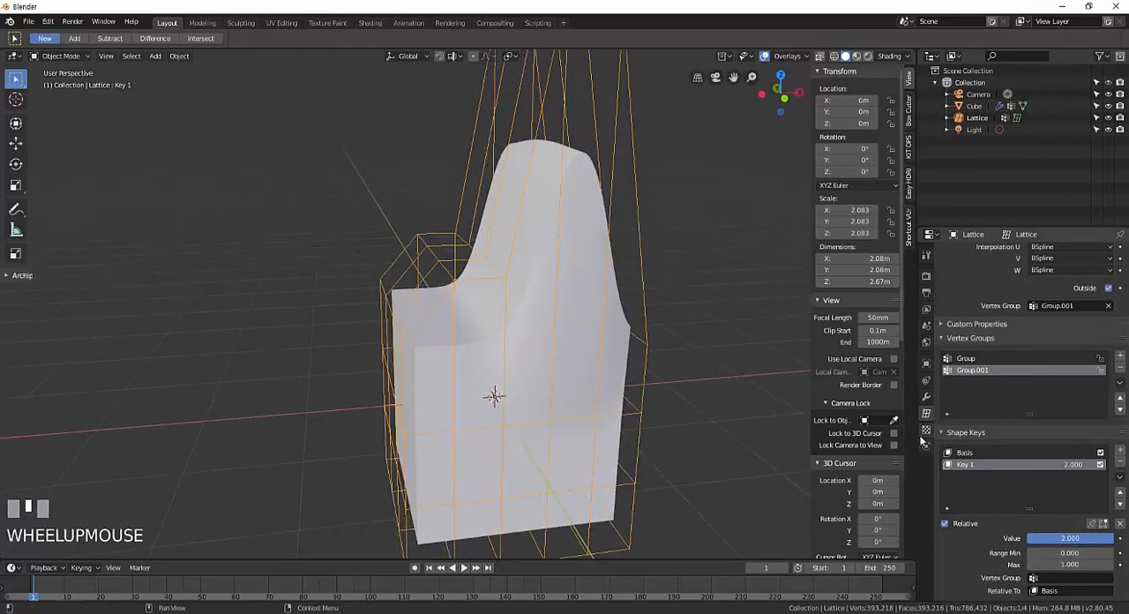
pyautogui.click(1032, 577)
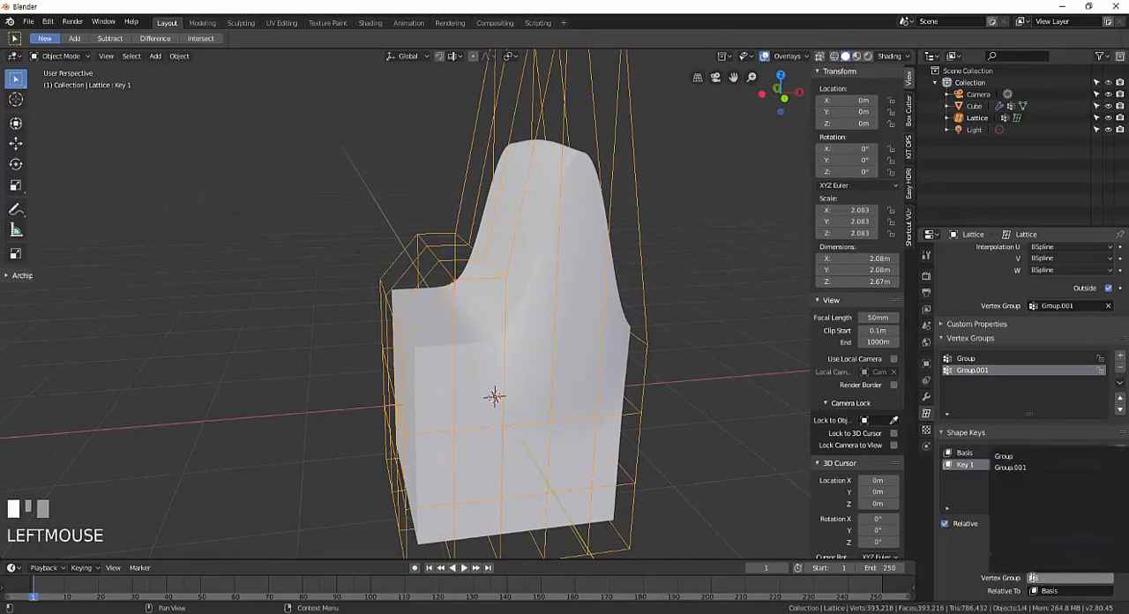
pyautogui.click(1003, 455)
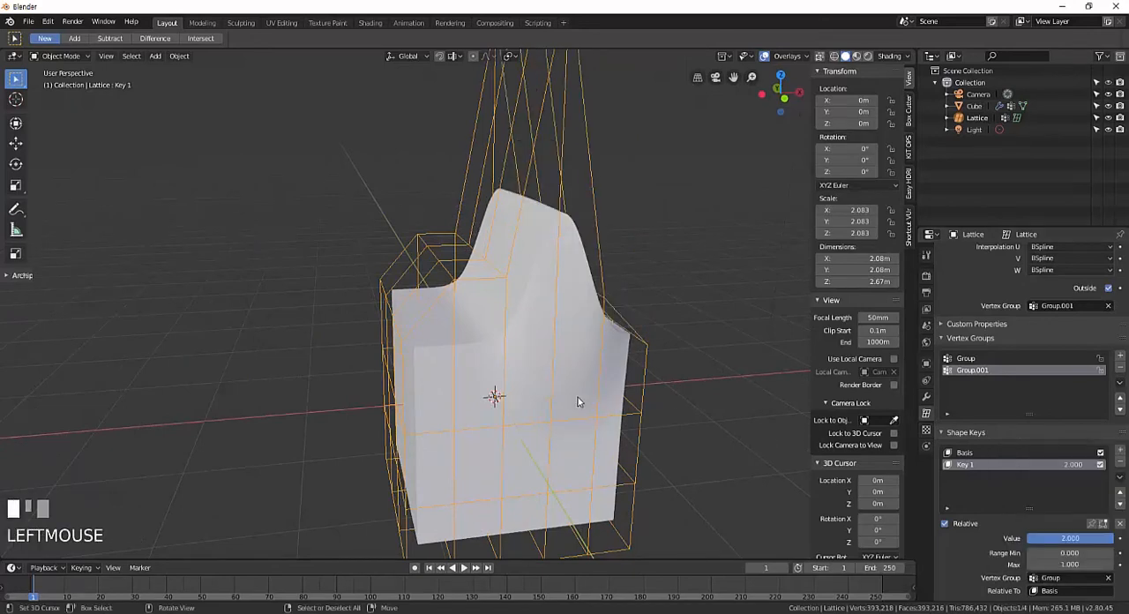
pyautogui.moveTo(578, 396); pyautogui.dragTo(553, 378, button='middle')
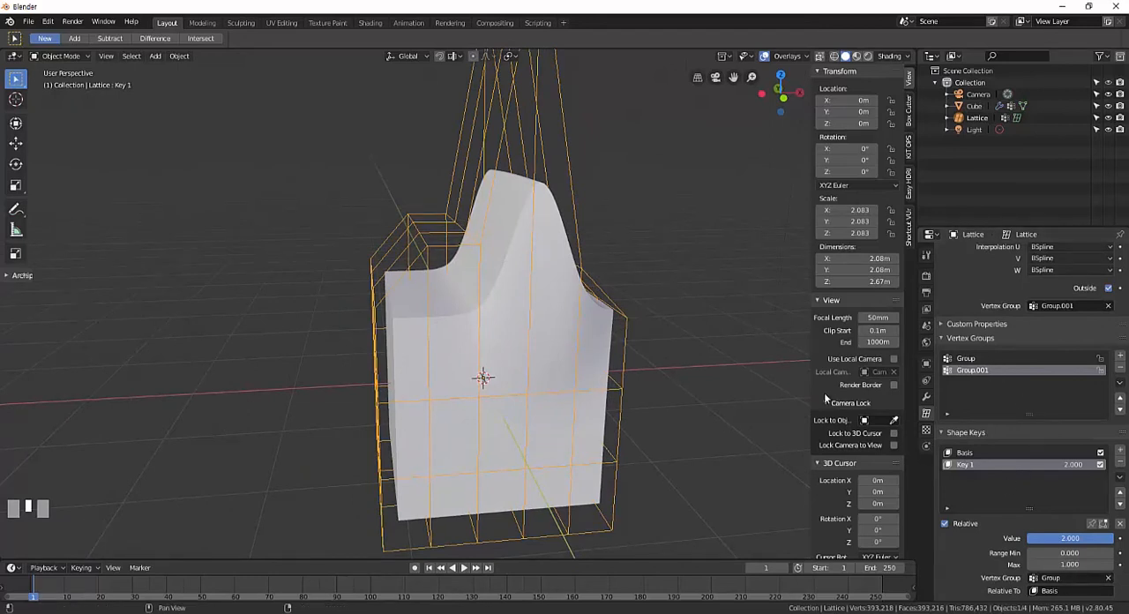
pyautogui.moveTo(612, 352); pyautogui.dragTo(638, 406, button='middle')
pyautogui.scroll(-2, 626, 389)
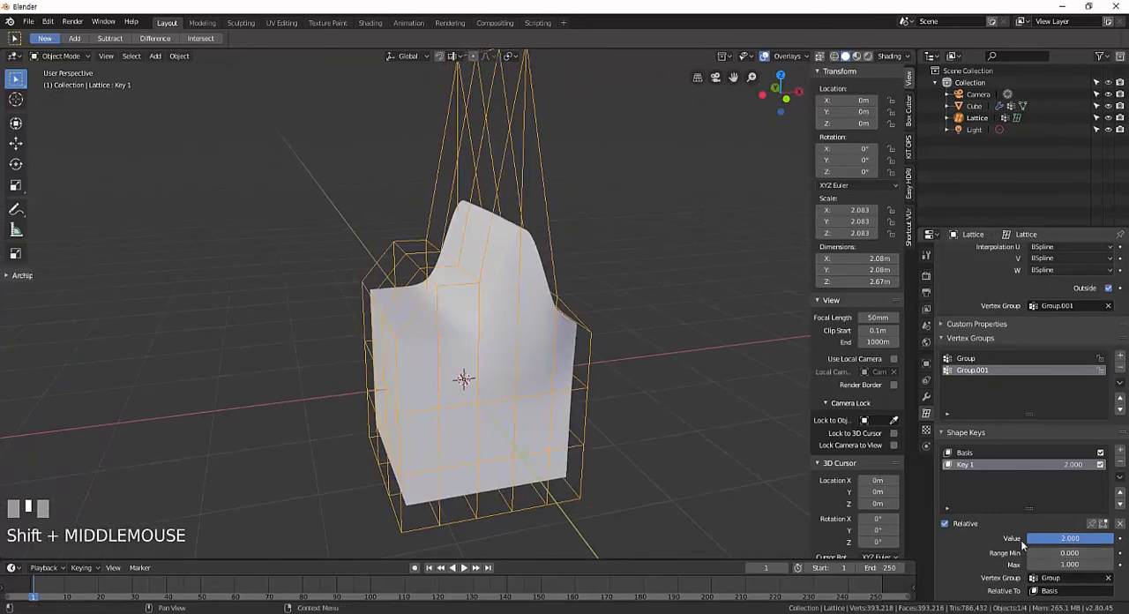
# Switch the lattice's shape keys from relative to absolute and back to relative.
pyautogui.click(972, 453)
pyautogui.click(968, 534)
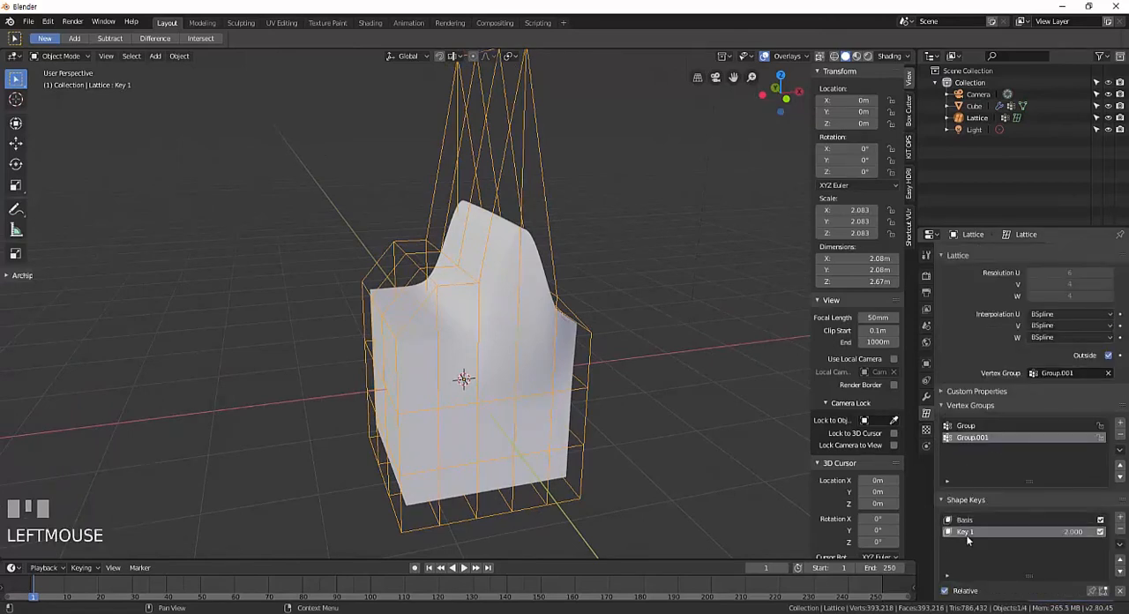
pyautogui.scroll(-4, 969, 534)
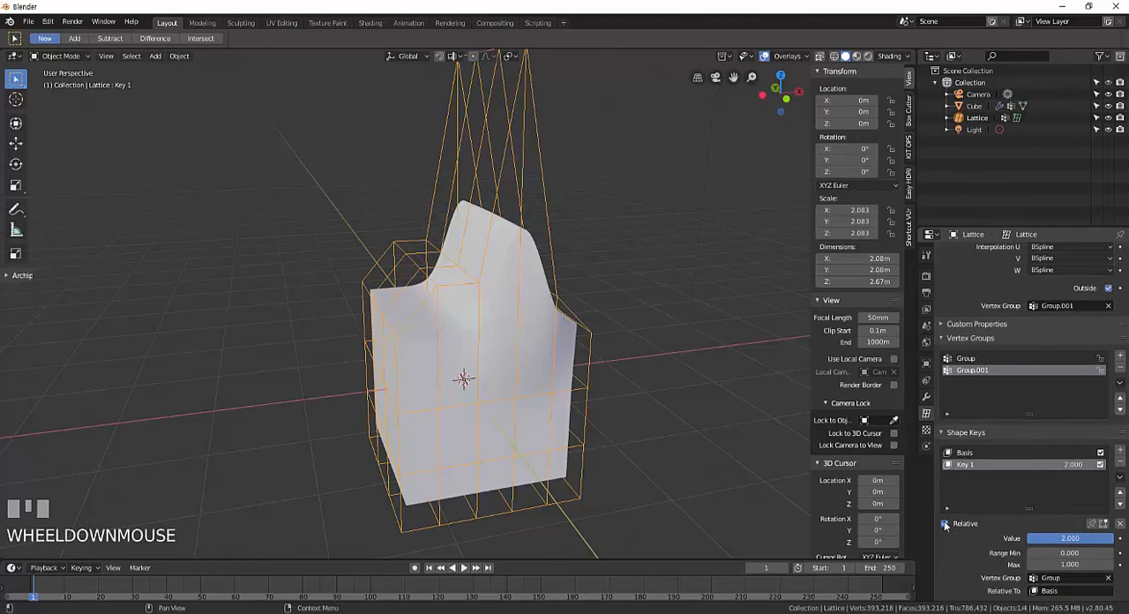
pyautogui.click(944, 523)
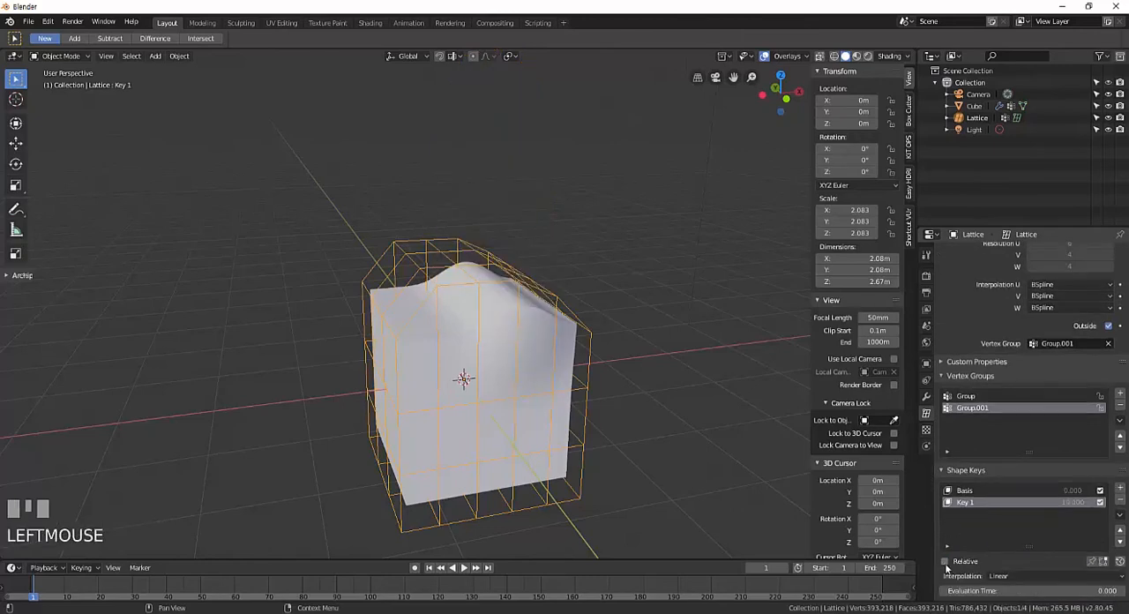
pyautogui.click(944, 561)
# Add a new shape key below Key 1 and enter Edit Mode on the lattice.
pyautogui.moveTo(647, 269)
pyautogui.mouseDown(button='middle')
pyautogui.moveTo(628, 317)
pyautogui.moveTo(642, 268)
pyautogui.mouseUp(button='middle')
pyautogui.click(1120, 489)
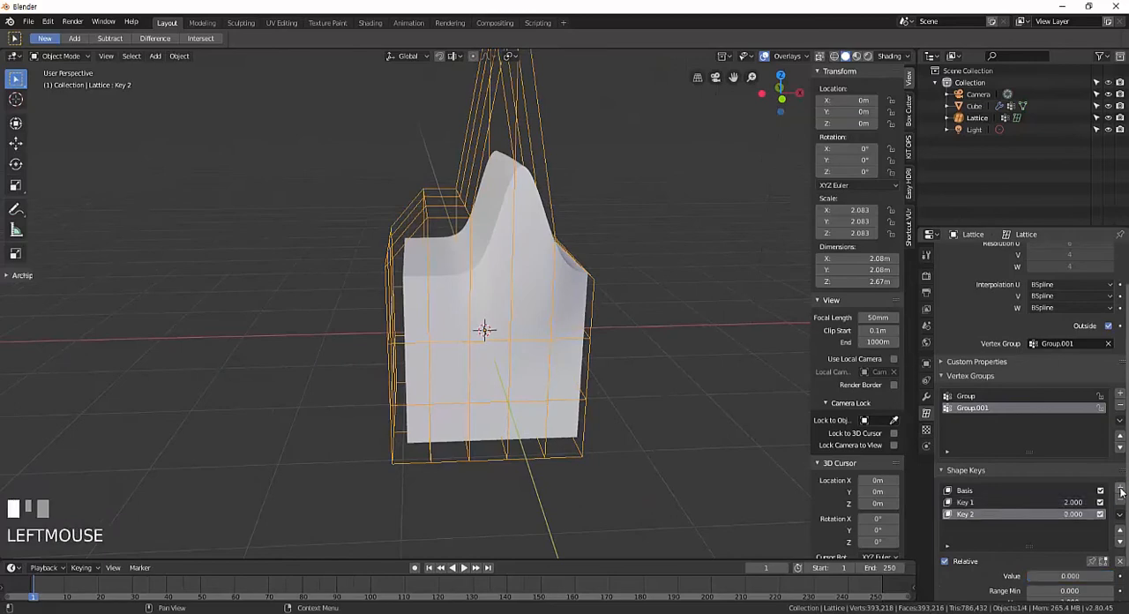
pyautogui.keyDown('shift'); pyautogui.moveTo(527, 286); pyautogui.dragTo(500, 359, button='middle'); pyautogui.keyUp('shift')
pyautogui.press('Tab')
# Raise the four lattice points along one upper side edge to a local Z of about 1.21 m and return to Object Mode.
pyautogui.rightClick(582, 314)
pyautogui.keyDown('shift'); pyautogui.rightClick(582, 315); pyautogui.keyUp('shift')
pyautogui.rightClick(506, 354)
pyautogui.keyDown('shift'); pyautogui.rightClick(557, 333); pyautogui.keyUp('shift')
pyautogui.keyDown('shift'); pyautogui.rightClick(580, 321); pyautogui.keyUp('shift')
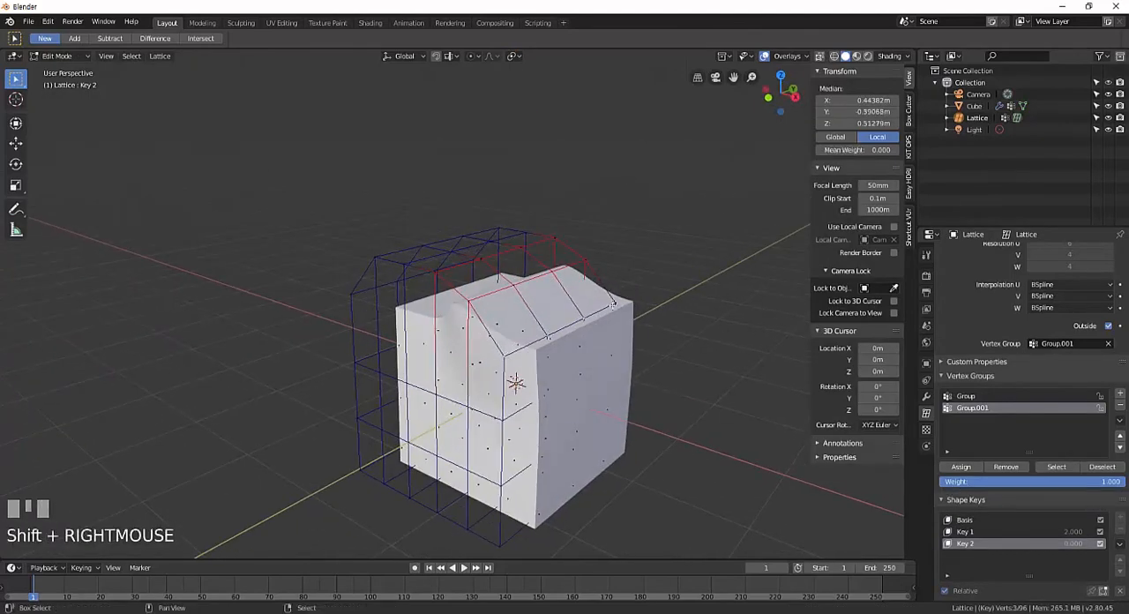
pyautogui.moveTo(612, 305); pyautogui.dragTo(624, 360, button='middle')
pyautogui.press('g')
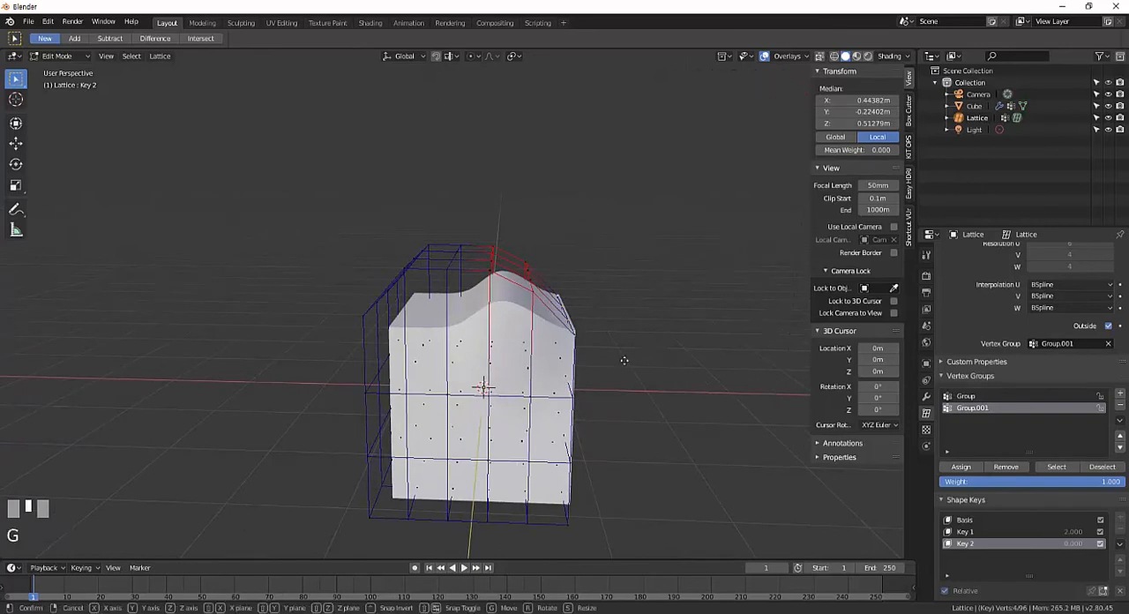
pyautogui.press('z')
pyautogui.click(605, 265)
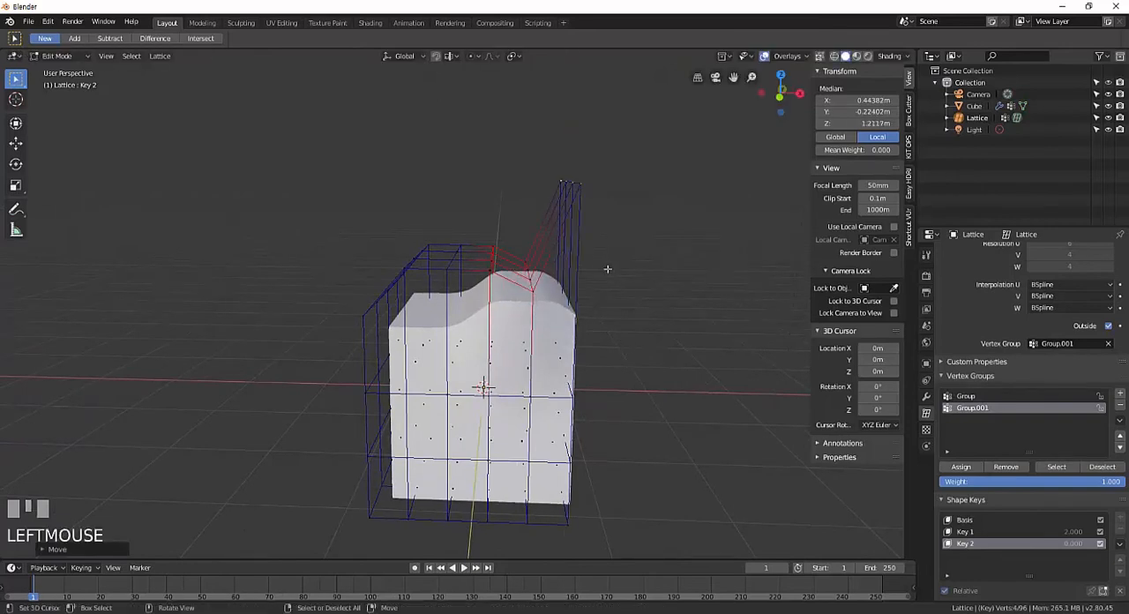
pyautogui.press('Tab')
pyautogui.keyDown('shift'); pyautogui.moveTo(591, 329); pyautogui.dragTo(742, 390, button='middle'); pyautogui.keyUp('shift')
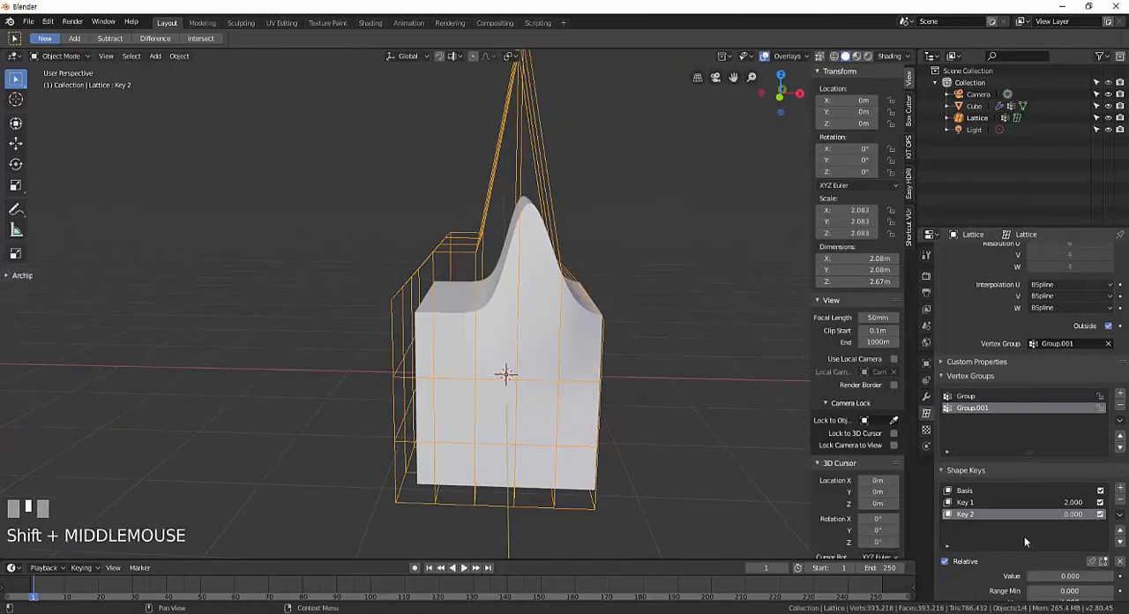
# Set the Value of both Key 2 and Key 1 to 1.000.
pyautogui.scroll(-2, 1024, 529)
pyautogui.click(1046, 538)
pyautogui.moveTo(1046, 537); pyautogui.dragTo(1102, 538)
pyautogui.click(1008, 465)
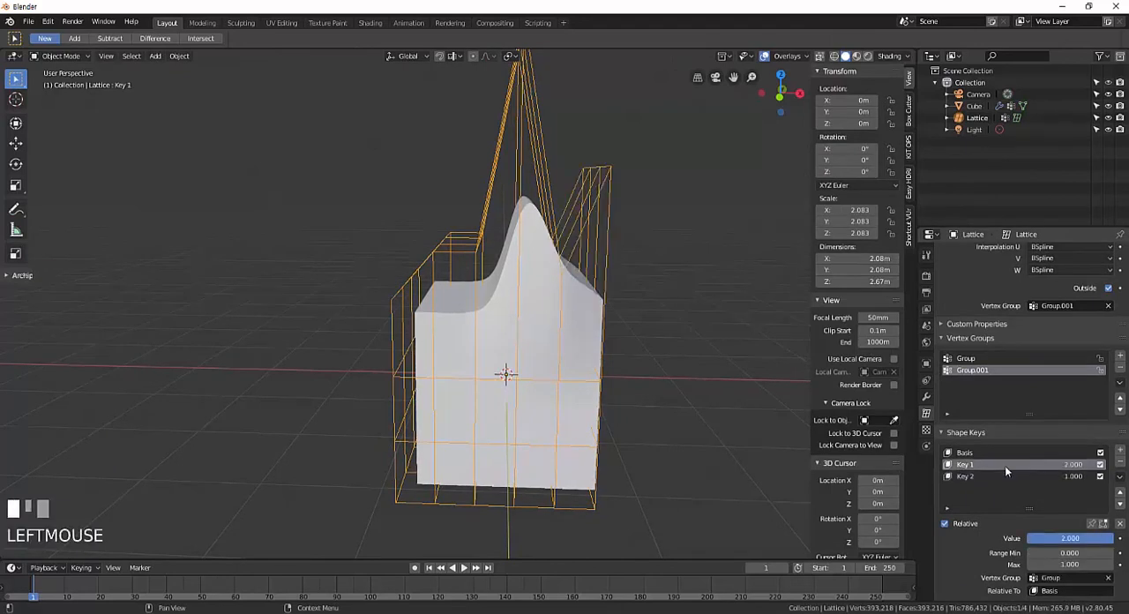
pyautogui.click(957, 465)
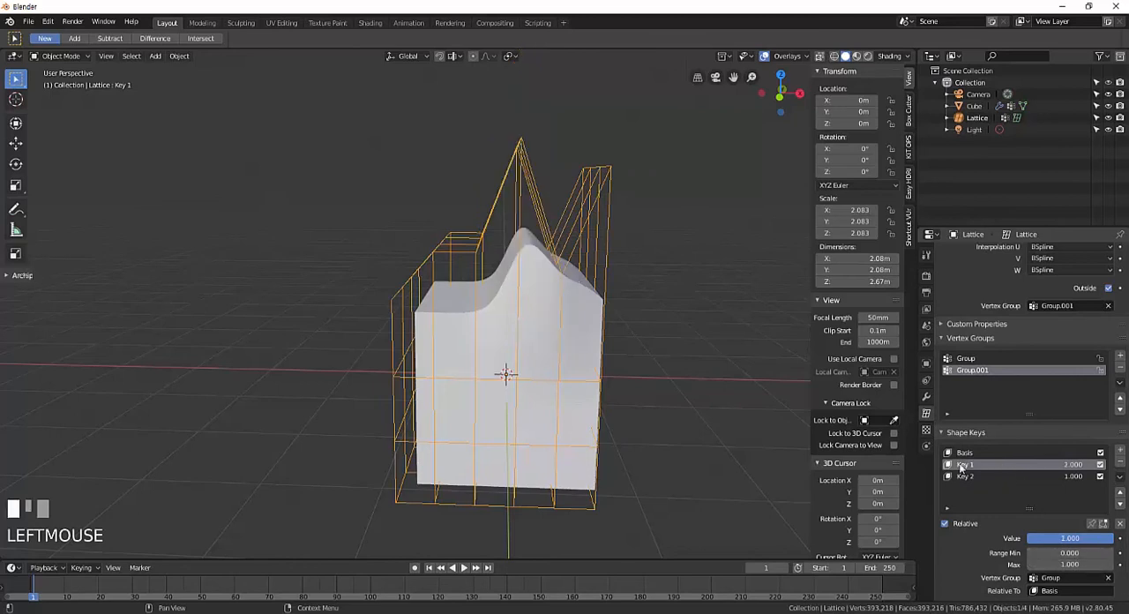
pyautogui.click(961, 477)
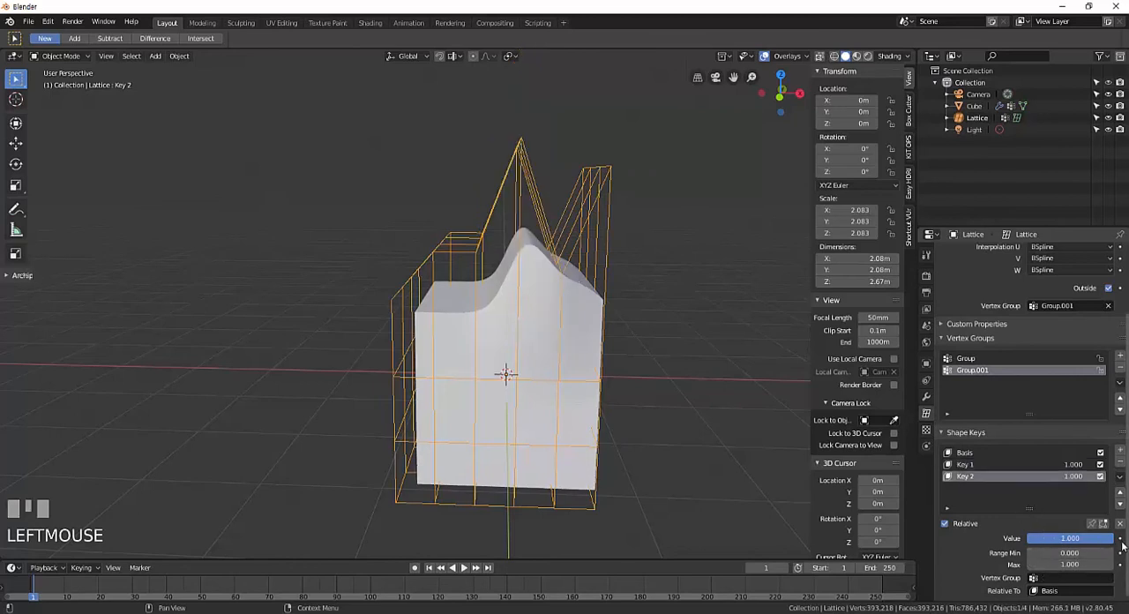
pyautogui.moveTo(1098, 542)
pyautogui.mouseDown()
pyautogui.moveTo(1054, 542)
pyautogui.moveTo(1112, 541)
pyautogui.mouseUp()
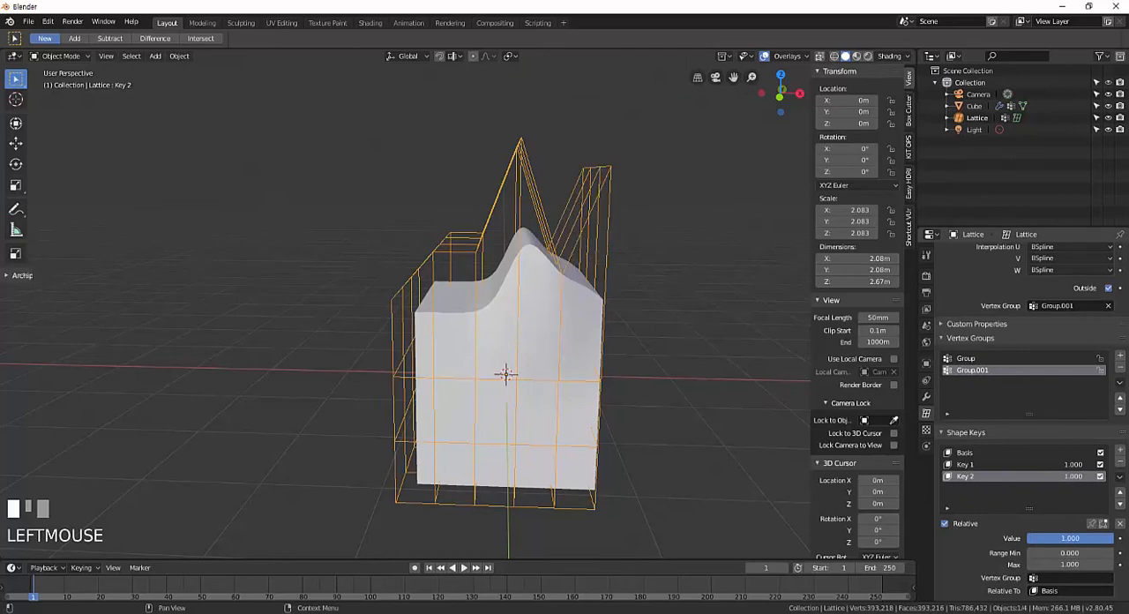
# Toggle the shape keys' Relative option to compare the shapes and leave it turned off.
pyautogui.click(945, 523)
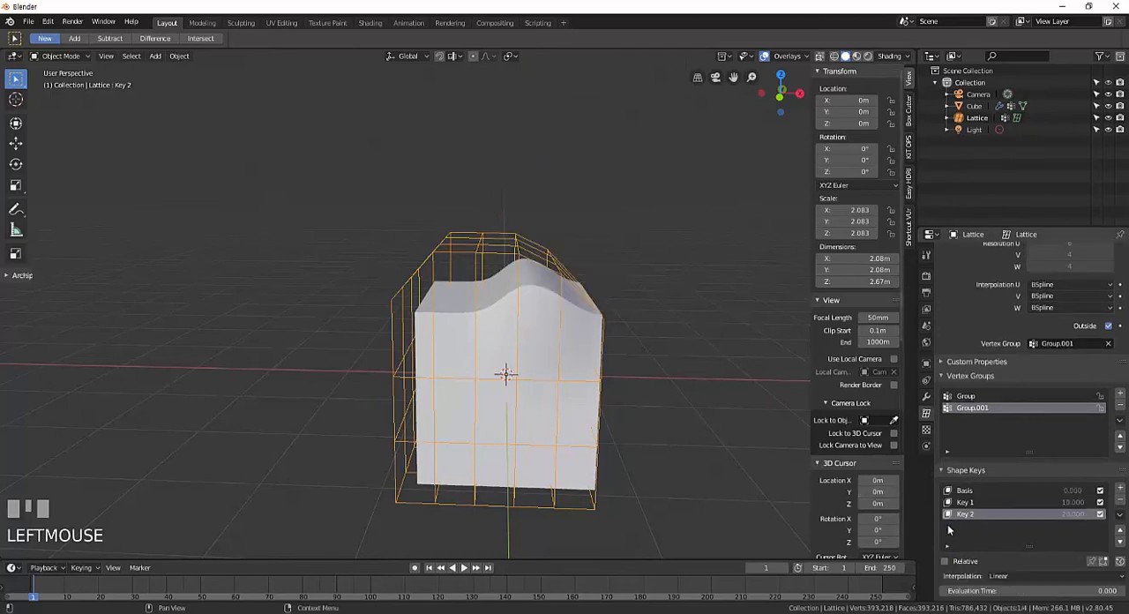
pyautogui.scroll(-1, 1037, 569)
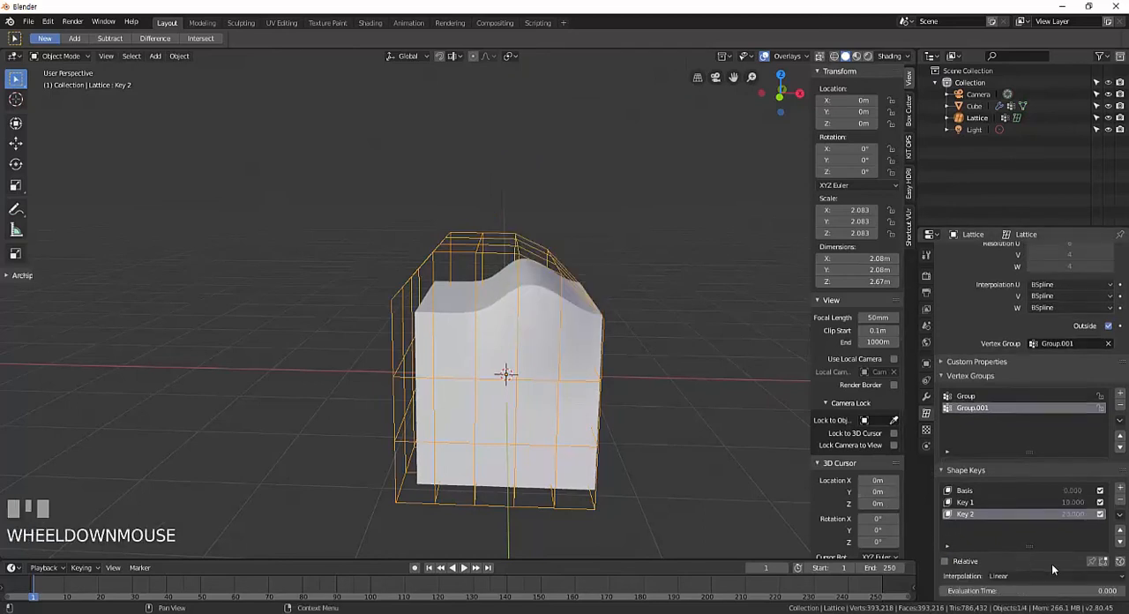
pyautogui.click(945, 561)
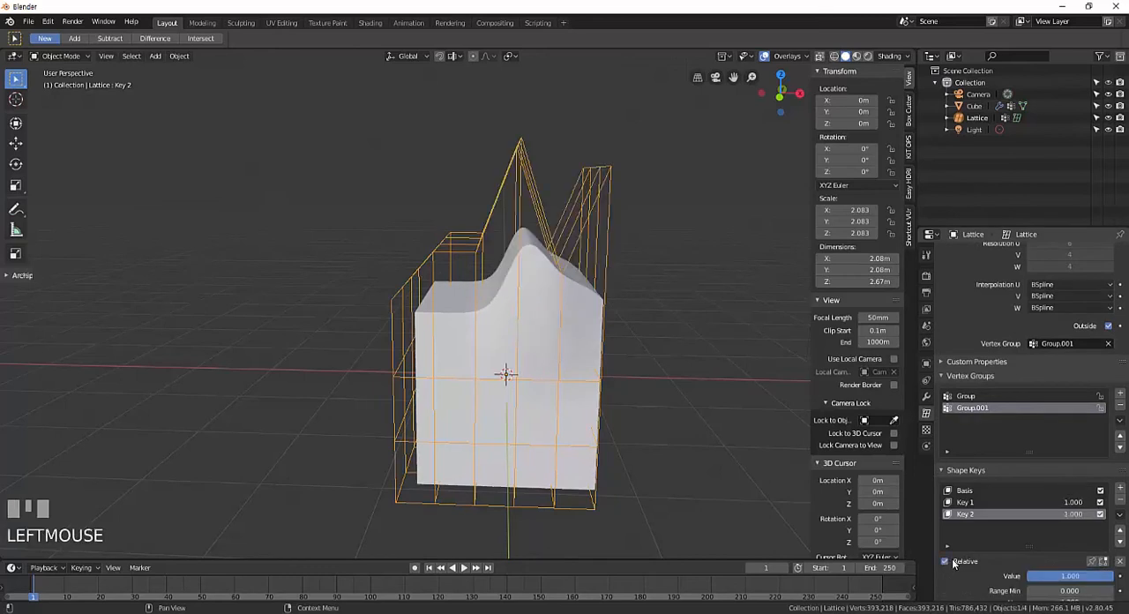
pyautogui.scroll(-1, 957, 561)
pyautogui.click(944, 524)
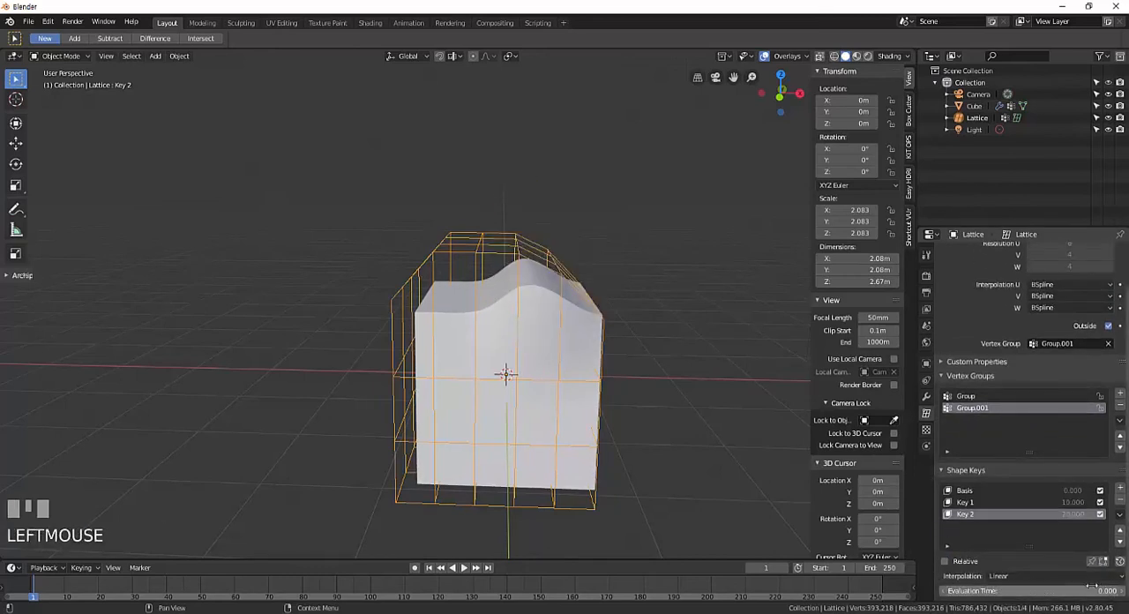
pyautogui.click(1120, 577)
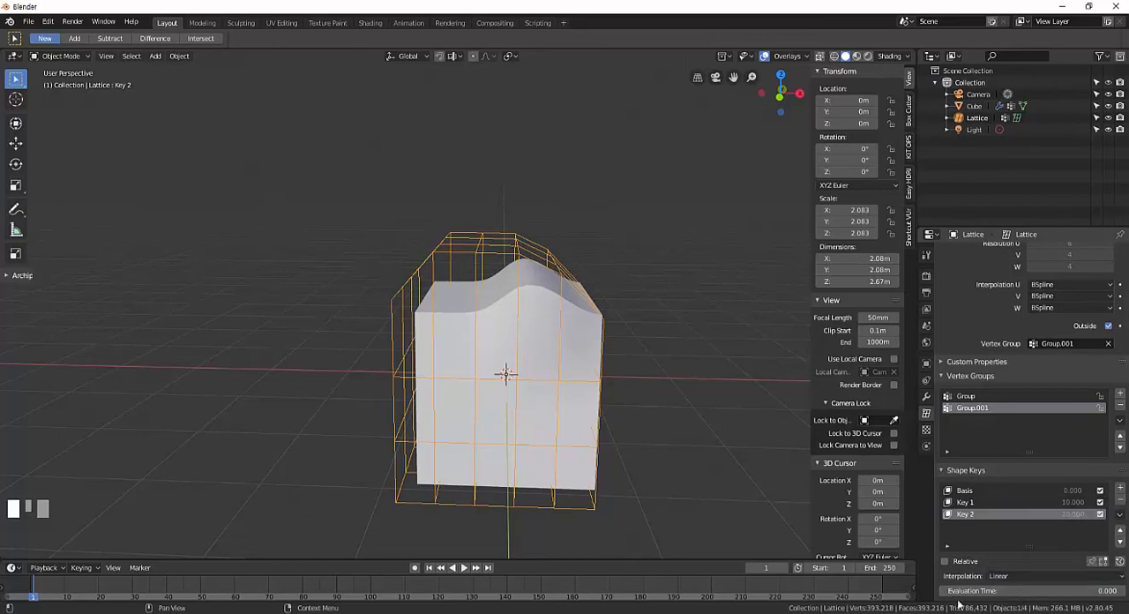
# Scrub the shape keys' Evaluation Time up to about 51.7 and back down to about 12.4.
pyautogui.moveTo(956, 591)
pyautogui.mouseDown()
pyautogui.moveTo(1094, 591)
pyautogui.moveTo(958, 590)
pyautogui.mouseUp()
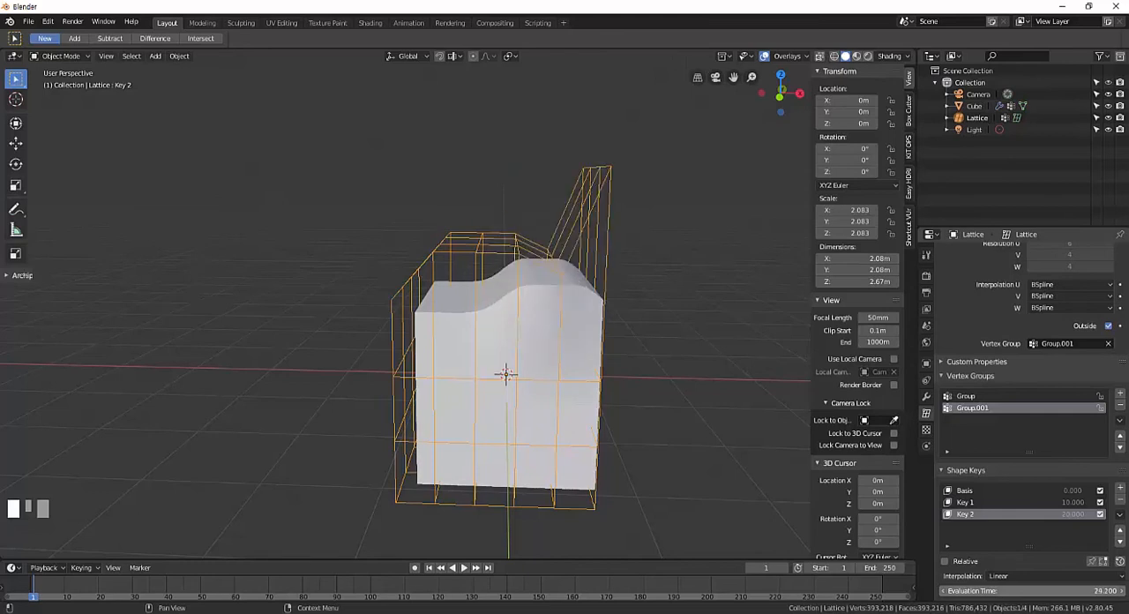
pyautogui.moveTo(952, 590); pyautogui.dragTo(1021, 580)
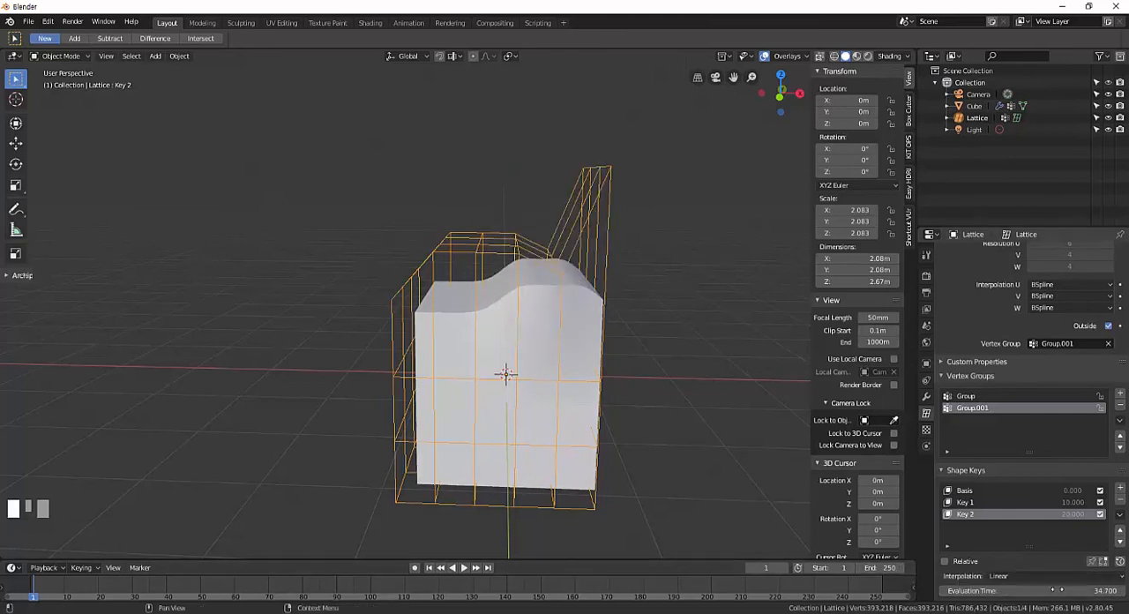
pyautogui.click(1023, 590)
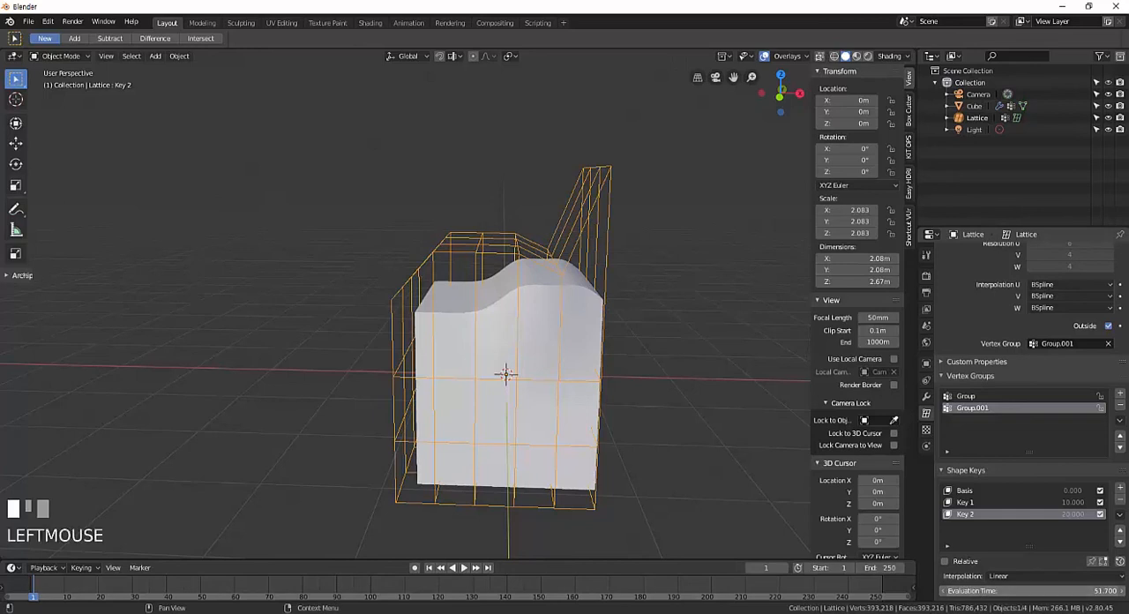
pyautogui.moveTo(1023, 590); pyautogui.dragTo(996, 590)
# Try Cardinal interpolation for Key 2 and scrub the Evaluation Time to about 15.3.
pyautogui.click(1019, 576)
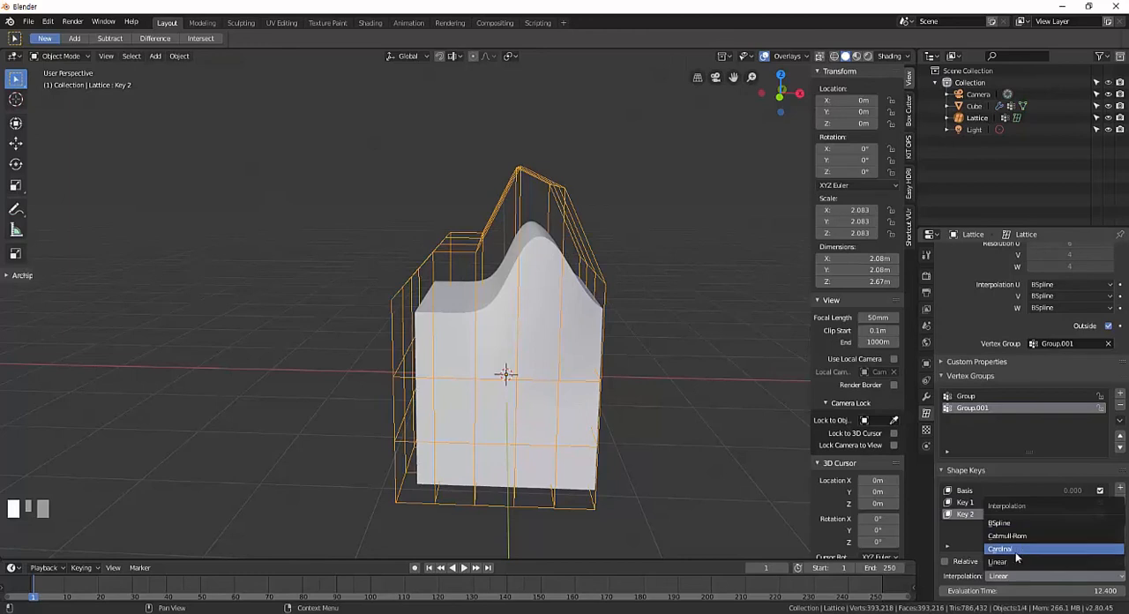
pyautogui.click(1018, 551)
pyautogui.moveTo(961, 589)
pyautogui.mouseDown()
pyautogui.moveTo(1046, 590)
pyautogui.moveTo(957, 590)
pyautogui.mouseUp()
# Set Key 2's interpolation to BSpline and bring the Evaluation Time to 0.000.
pyautogui.click(1018, 575)
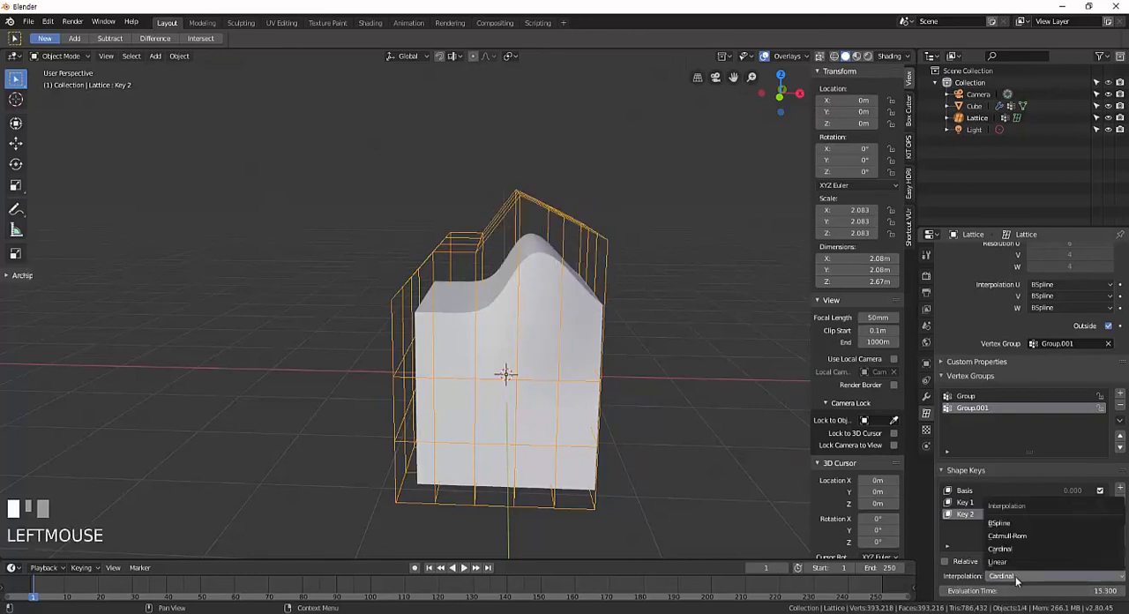
pyautogui.click(999, 523)
pyautogui.moveTo(957, 590)
pyautogui.mouseDown()
pyautogui.moveTo(1058, 590)
pyautogui.moveTo(947, 591)
pyautogui.mouseUp()
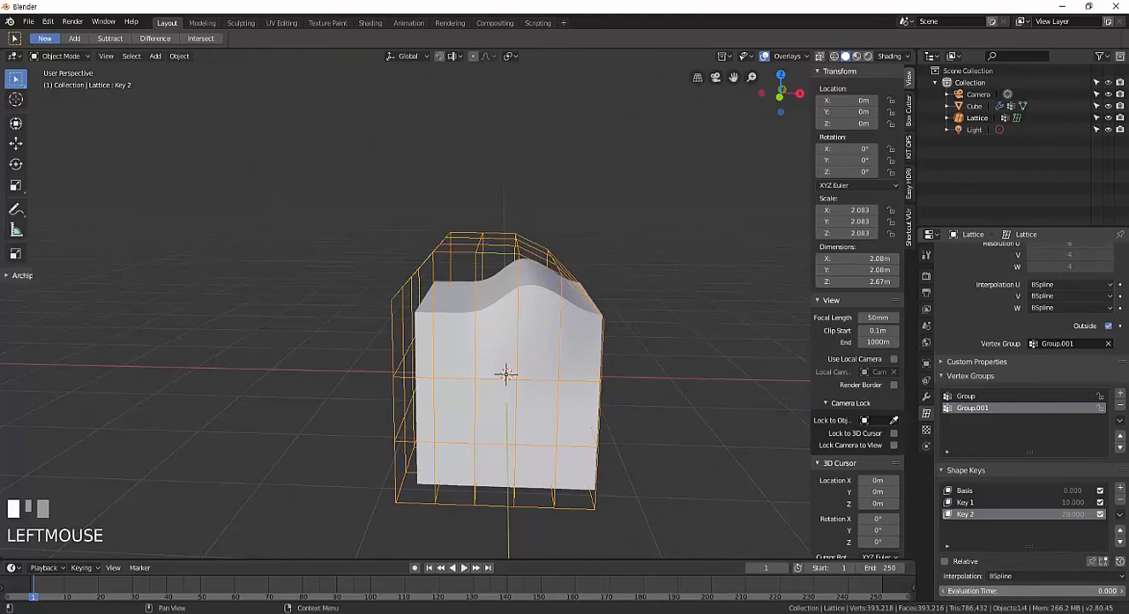
# Select Key 1 and set the Evaluation Time to 10 to show that key's shape.
pyautogui.click(964, 503)
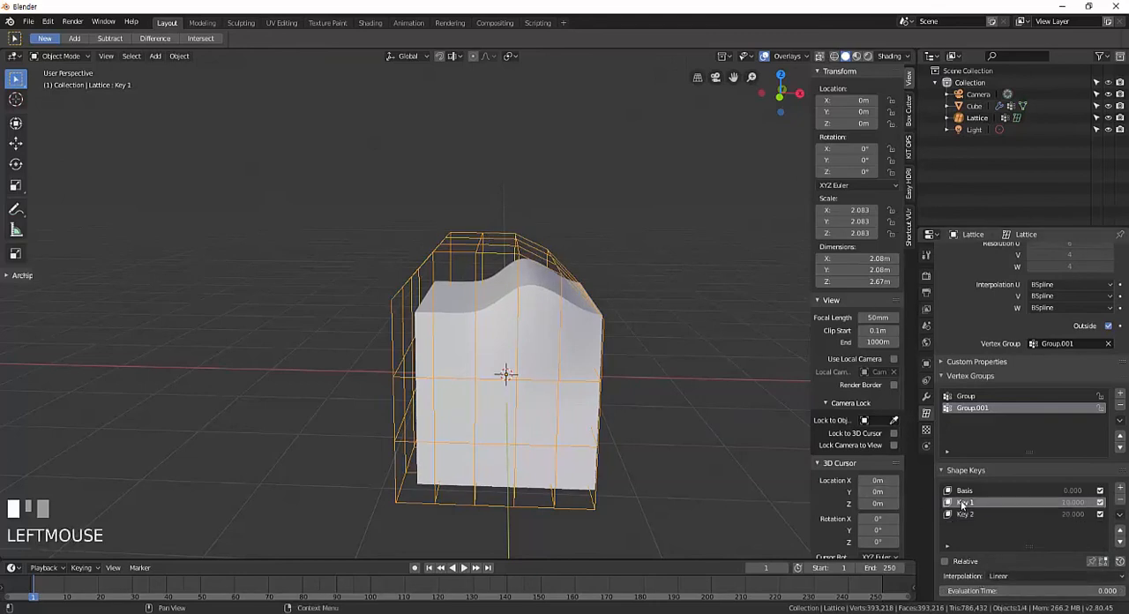
pyautogui.click(1070, 591)
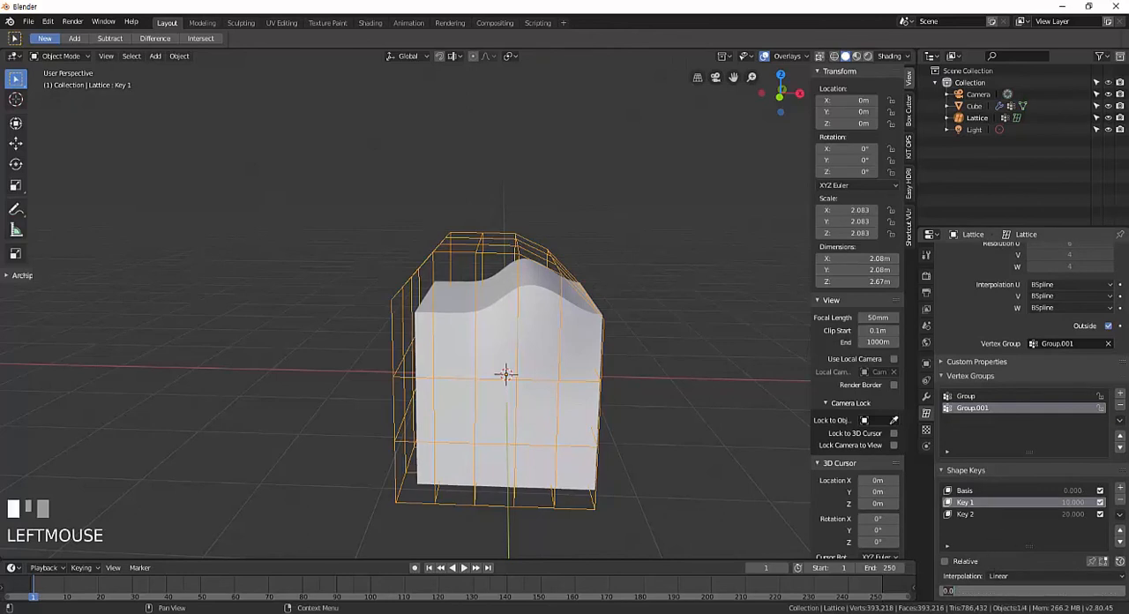
pyautogui.write('10')
pyautogui.press('Return')
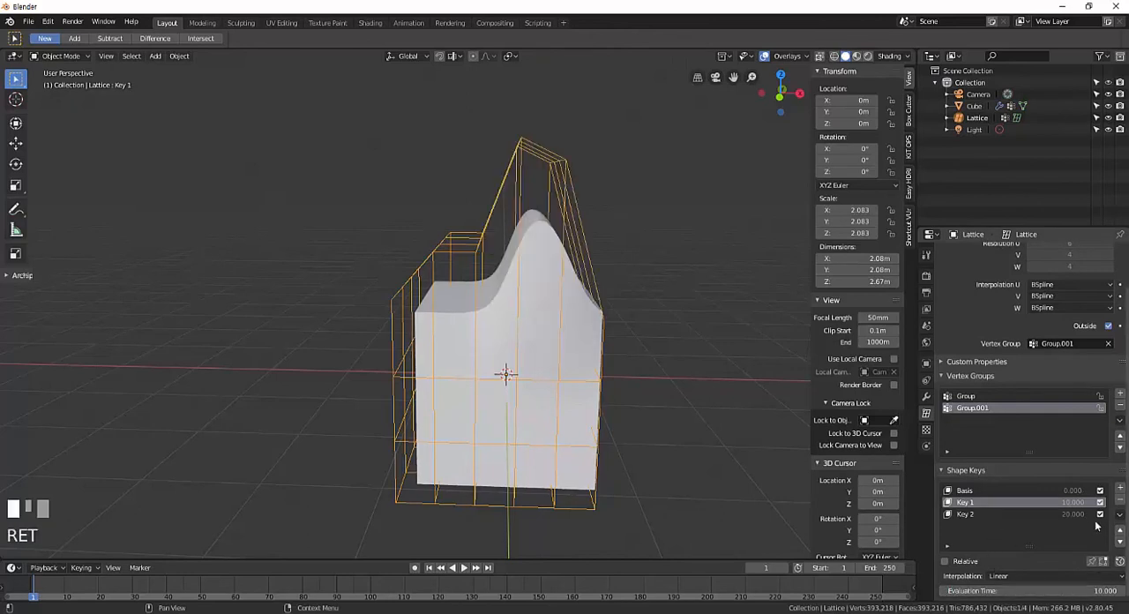
# Select Key 2 and set the Evaluation Time to 20 to show that key's shape.
pyautogui.click(1006, 514)
pyautogui.click(1058, 591)
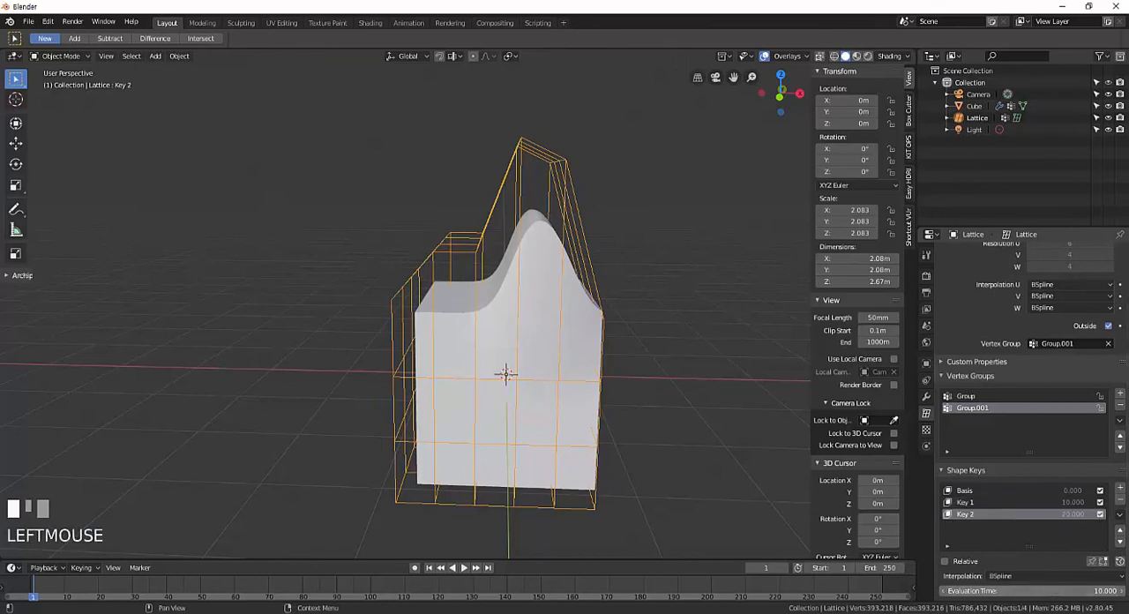
pyautogui.write('20')
pyautogui.press('Return')
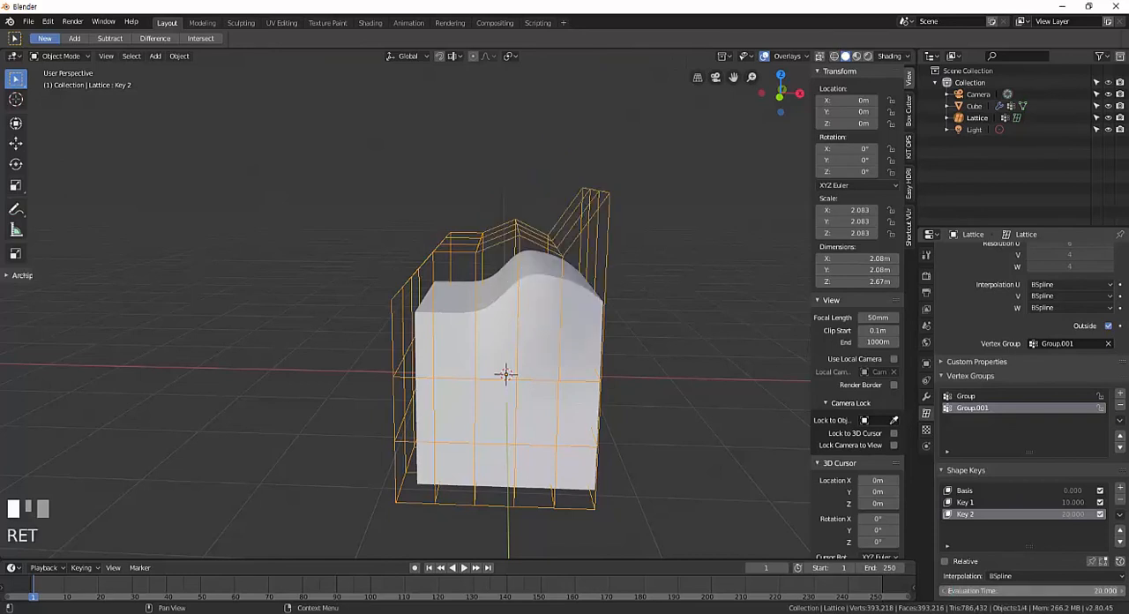
# Select the Basis key and scrub the Evaluation Time back to 0.000.
pyautogui.click(1040, 502)
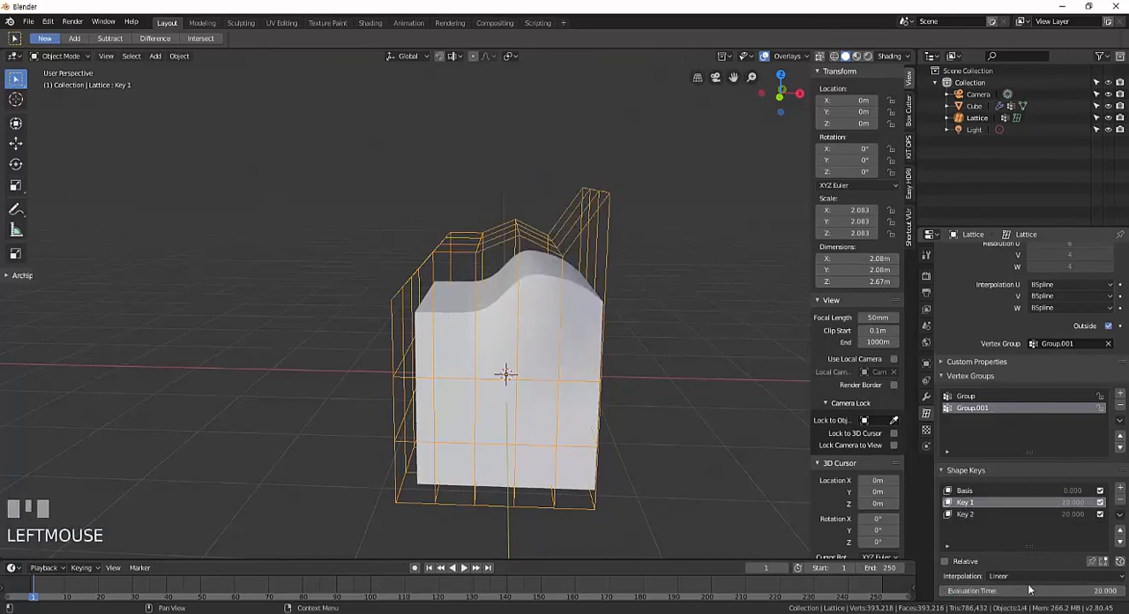
pyautogui.click(979, 491)
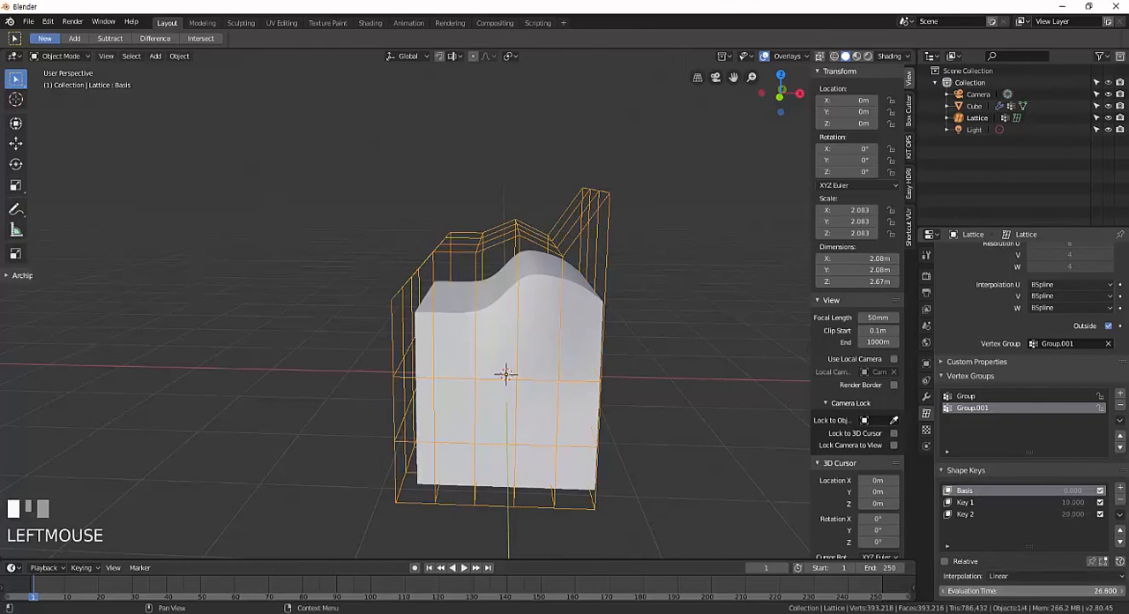
pyautogui.moveTo(970, 587)
pyautogui.mouseDown()
pyautogui.moveTo(992, 589)
pyautogui.moveTo(956, 589)
pyautogui.mouseUp()
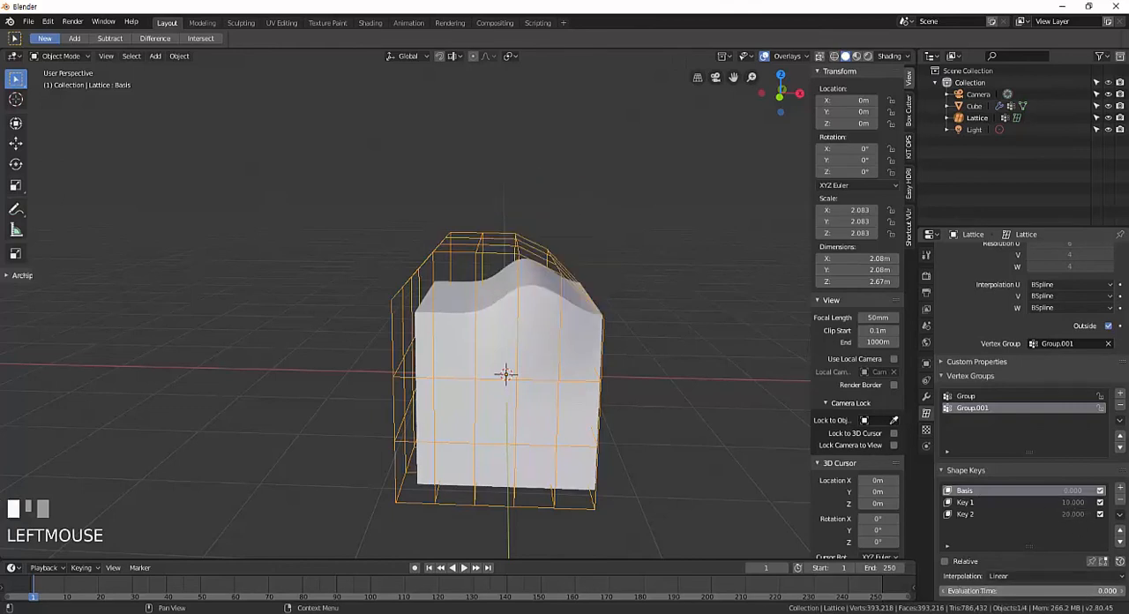
pyautogui.click(1040, 593)
pyautogui.press('Return')
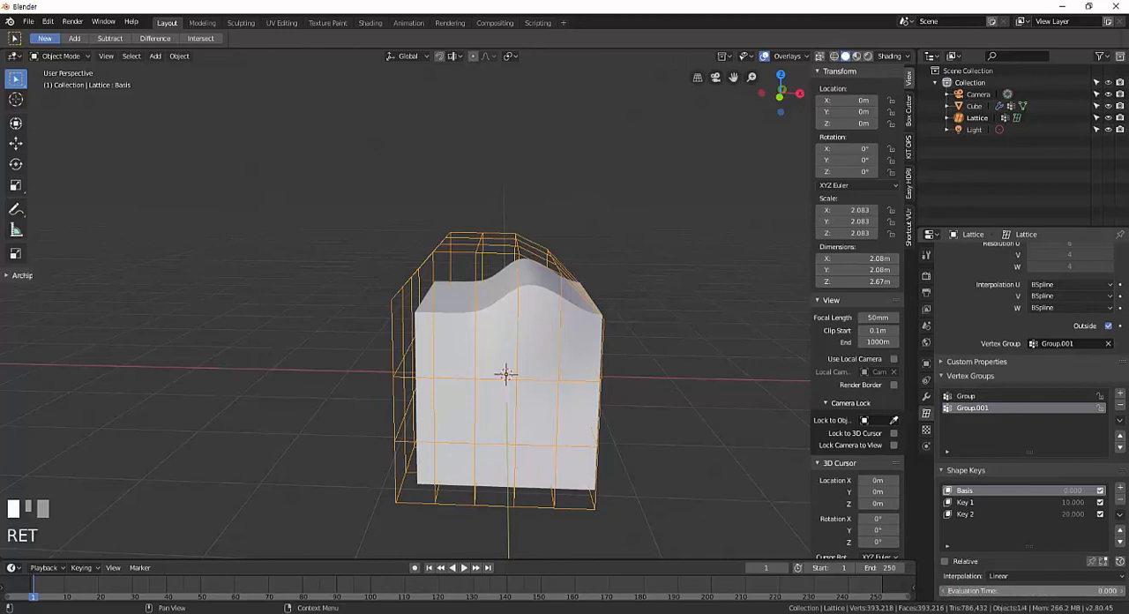
pyautogui.moveTo(1045, 592)
pyautogui.mouseDown()
pyautogui.moveTo(1089, 591)
pyautogui.moveTo(1048, 591)
pyautogui.mouseUp()
pyautogui.scroll(-1, 1056, 488)
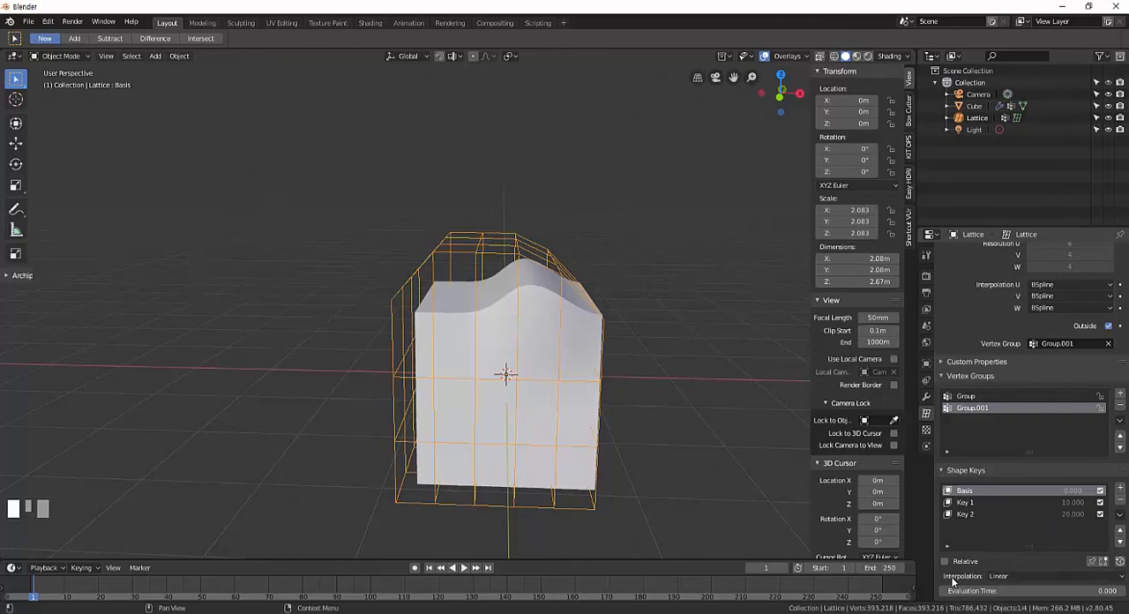
pyautogui.click(1085, 578)
pyautogui.scroll(2, 1012, 489)
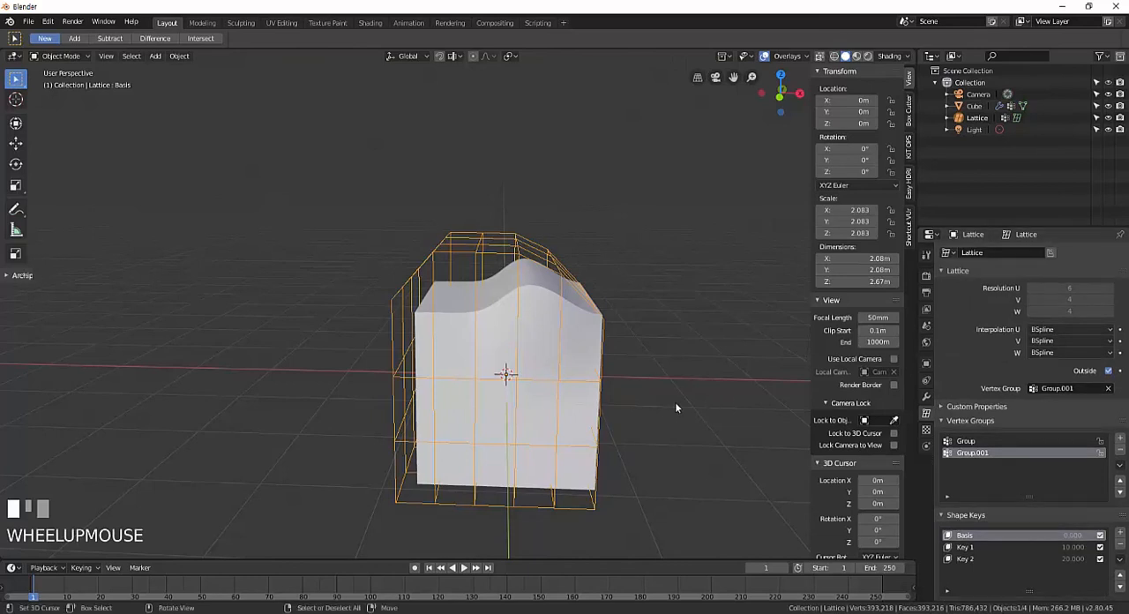
pyautogui.moveTo(675, 401); pyautogui.dragTo(666, 402, button='middle')
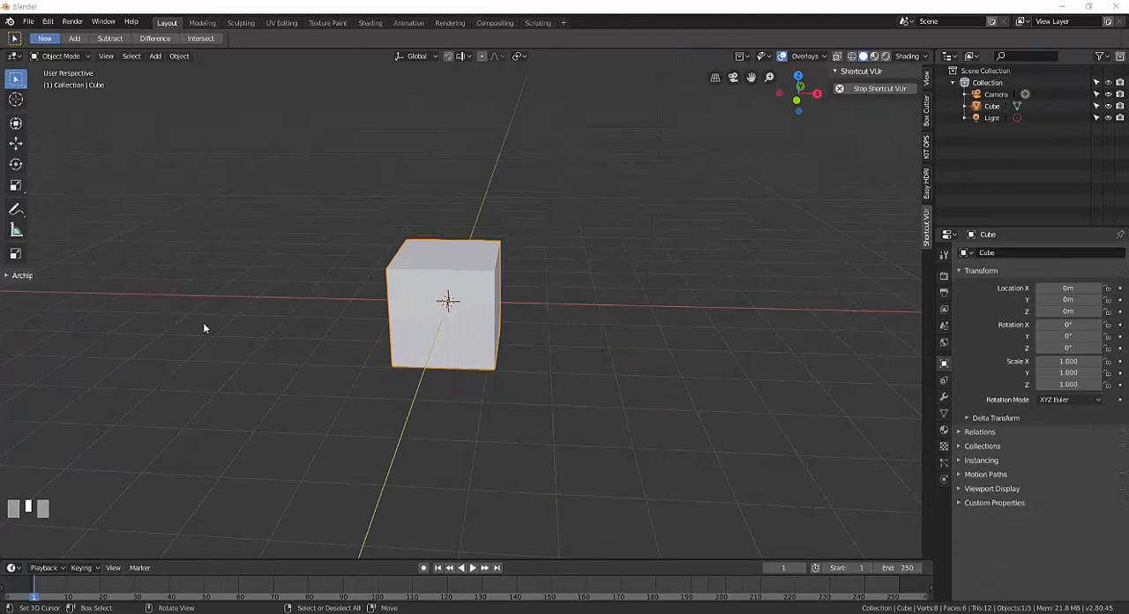
# Delete the default cube from the scene, working in the front orthographic view.
pyautogui.moveTo(203, 328); pyautogui.dragTo(349, 351, button='middle')
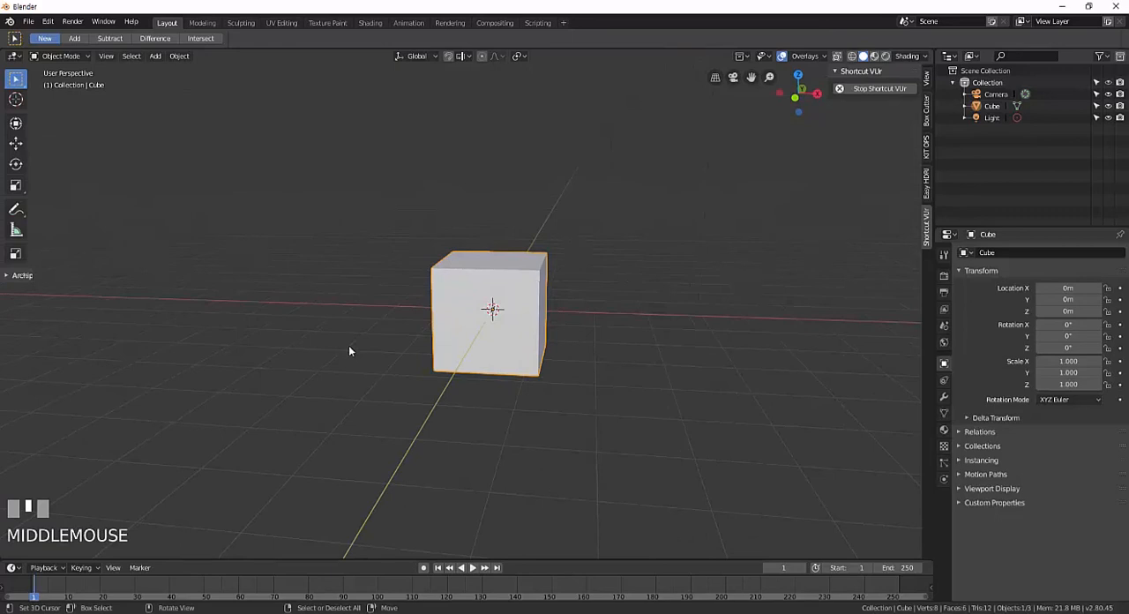
pyautogui.press('KP_1')
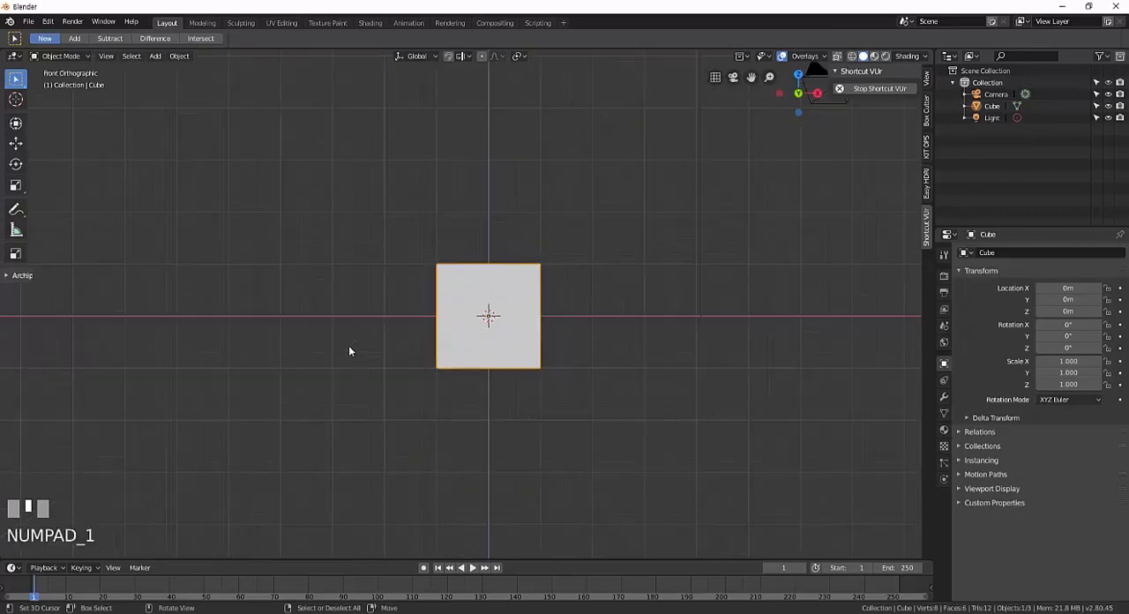
pyautogui.keyDown('shift'); pyautogui.moveTo(486, 313); pyautogui.dragTo(492, 321, button='middle'); pyautogui.keyUp('shift')
pyautogui.scroll(2, 484, 327)
pyautogui.press('x')
pyautogui.click(481, 311)
# Add a cylinder mesh at the origin.
pyautogui.hotkey('shift', 'a')
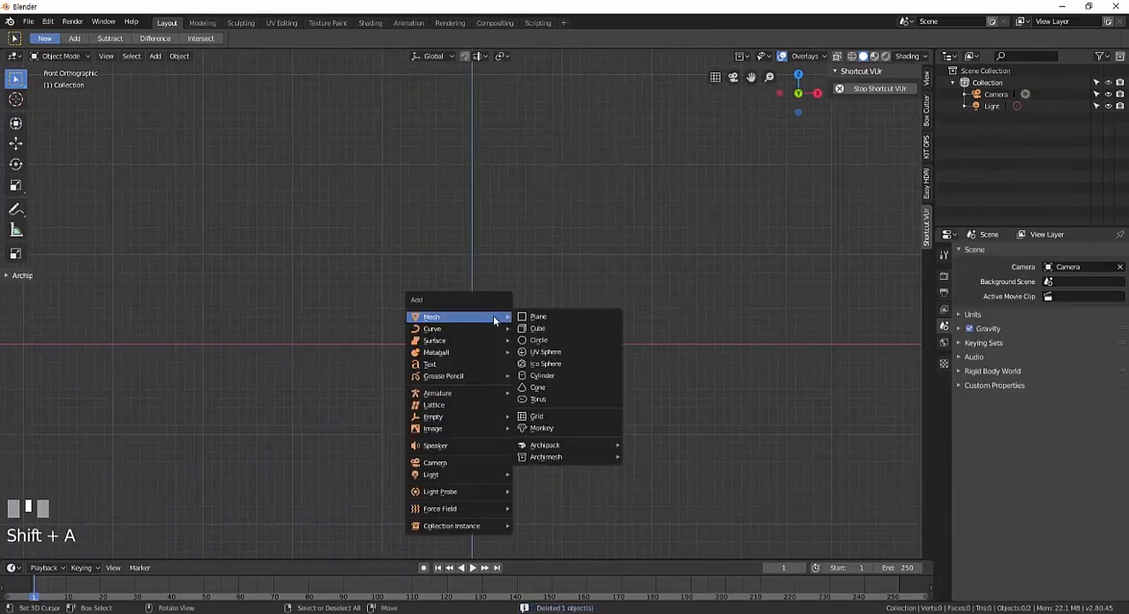
pyautogui.moveTo(455, 323)
pyautogui.click(535, 373)
pyautogui.keyDown('shift'); pyautogui.moveTo(499, 302); pyautogui.dragTo(494, 283, button='middle'); pyautogui.keyUp('shift')
# Add six evenly spaced horizontal loop cuts around the cylinder without sliding them, and return to Object Mode.
pyautogui.press('Tab')
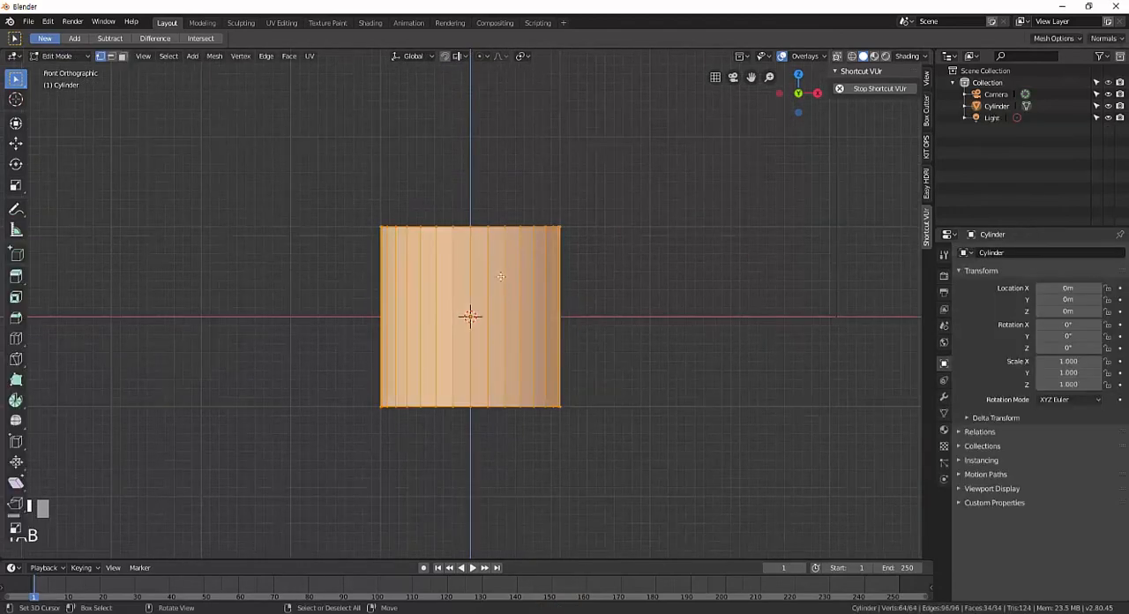
pyautogui.hotkey('ctrl', 'r')
pyautogui.scroll(5, 499, 279)
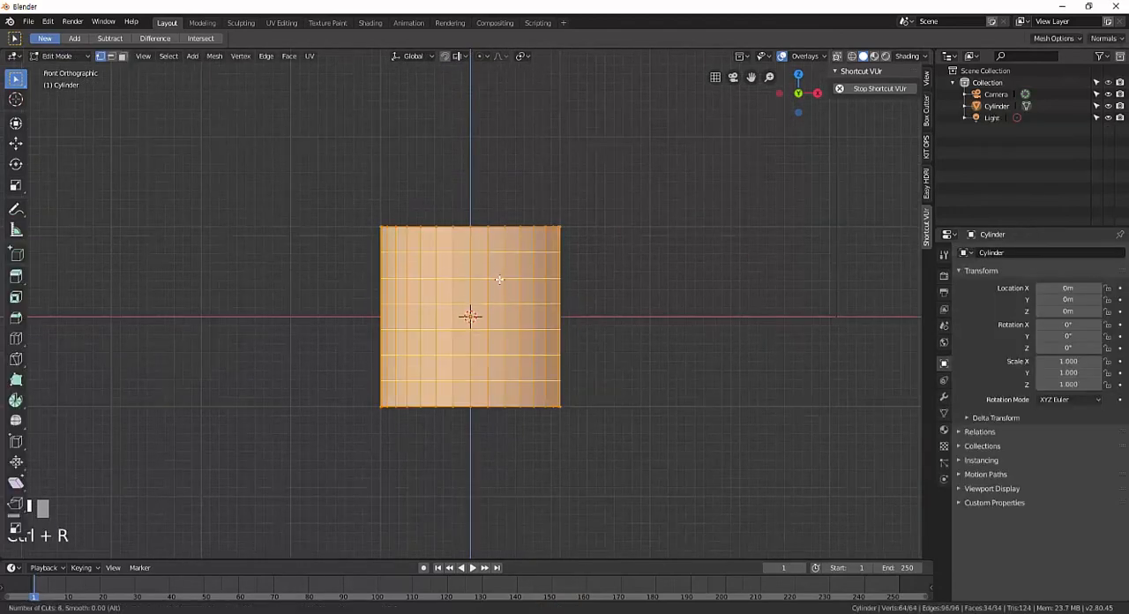
pyautogui.click(499, 279)
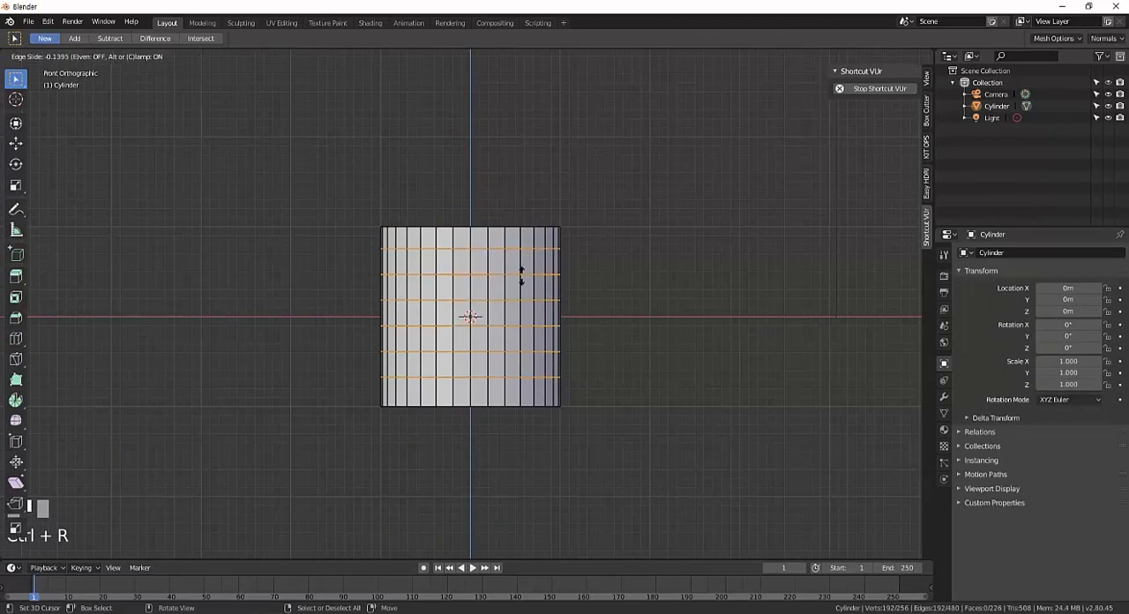
pyautogui.rightClick(521, 275)
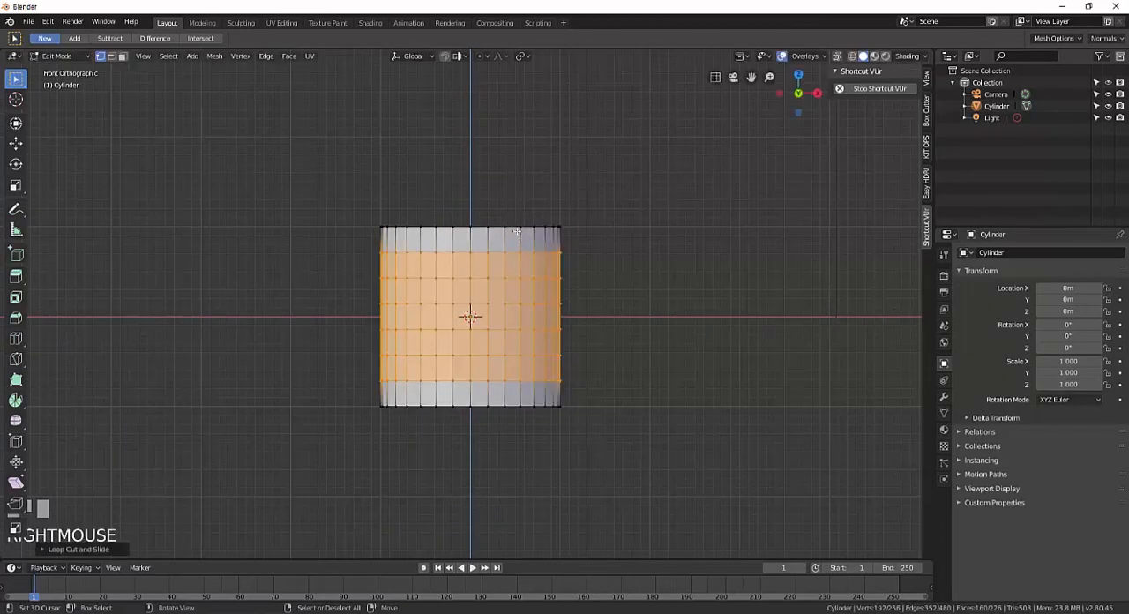
pyautogui.click(518, 230)
pyautogui.press('Tab')
pyautogui.press('Tab')
pyautogui.press('Tab')
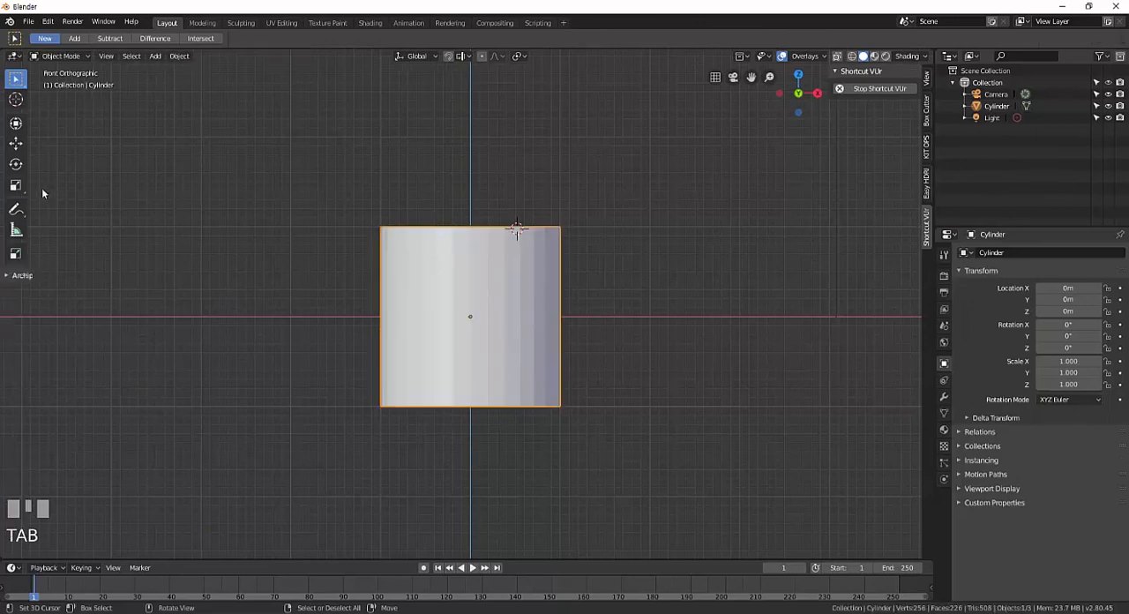
# Annotate a tapered outline over the cylinder, narrow at the top and flaring slightly past the base.
pyautogui.click(16, 209)
pyautogui.moveTo(434, 222)
pyautogui.mouseDown()
pyautogui.moveTo(375, 405)
pyautogui.moveTo(526, 407)
pyautogui.moveTo(571, 388)
pyautogui.moveTo(519, 256)
pyautogui.moveTo(443, 225)
pyautogui.mouseUp()
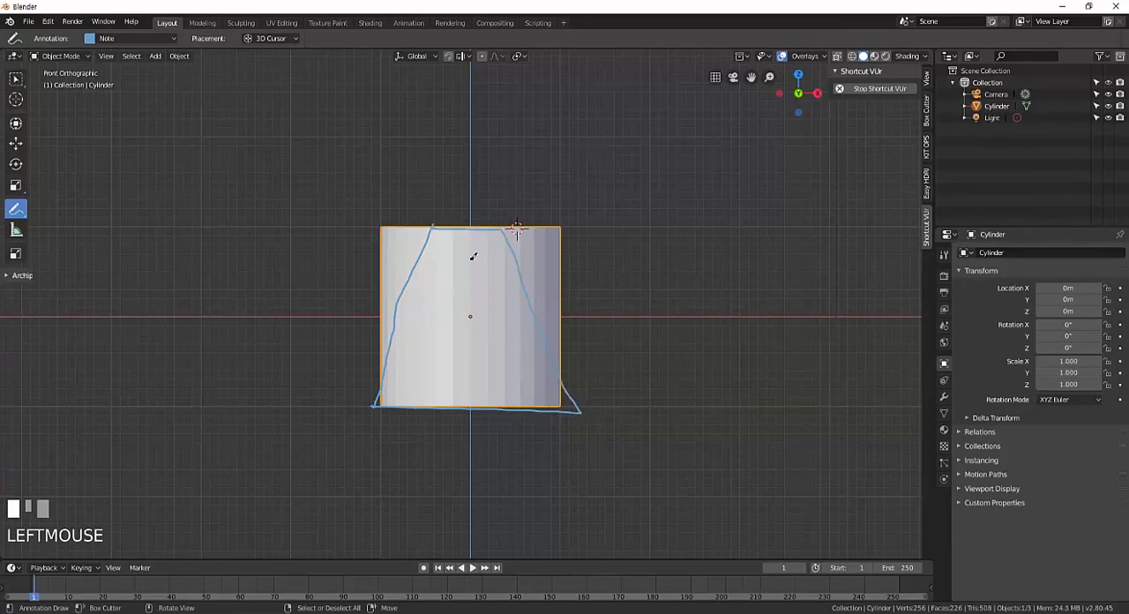
# Scale the cylinder's top rim and the edge loop just below it inward to match the annotated outline.
pyautogui.press('Tab')
pyautogui.rightClick(517, 232)
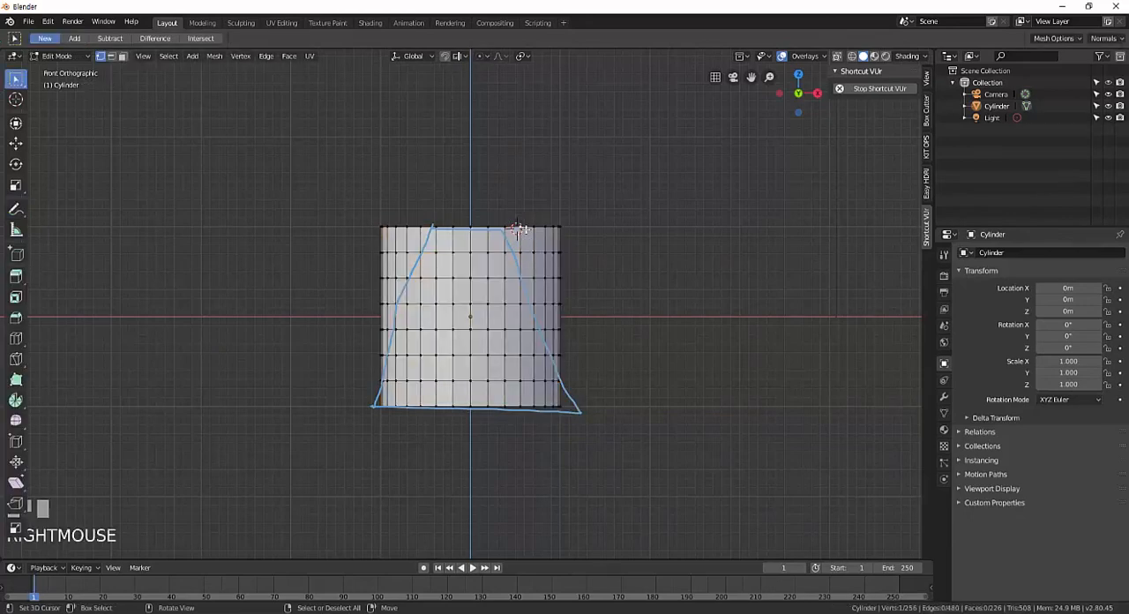
pyautogui.keyDown('alt'); pyautogui.rightClick(516, 232); pyautogui.keyUp('alt')
pyautogui.press('s')
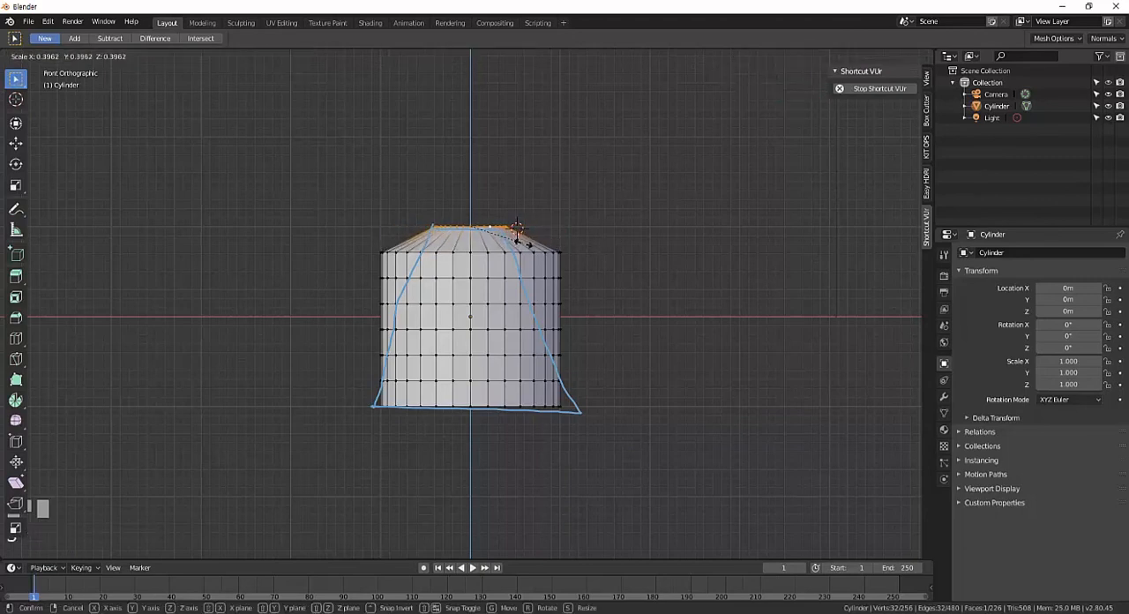
pyautogui.click(522, 241)
pyautogui.keyDown('alt'); pyautogui.rightClick(540, 253); pyautogui.keyUp('alt')
pyautogui.press('s')
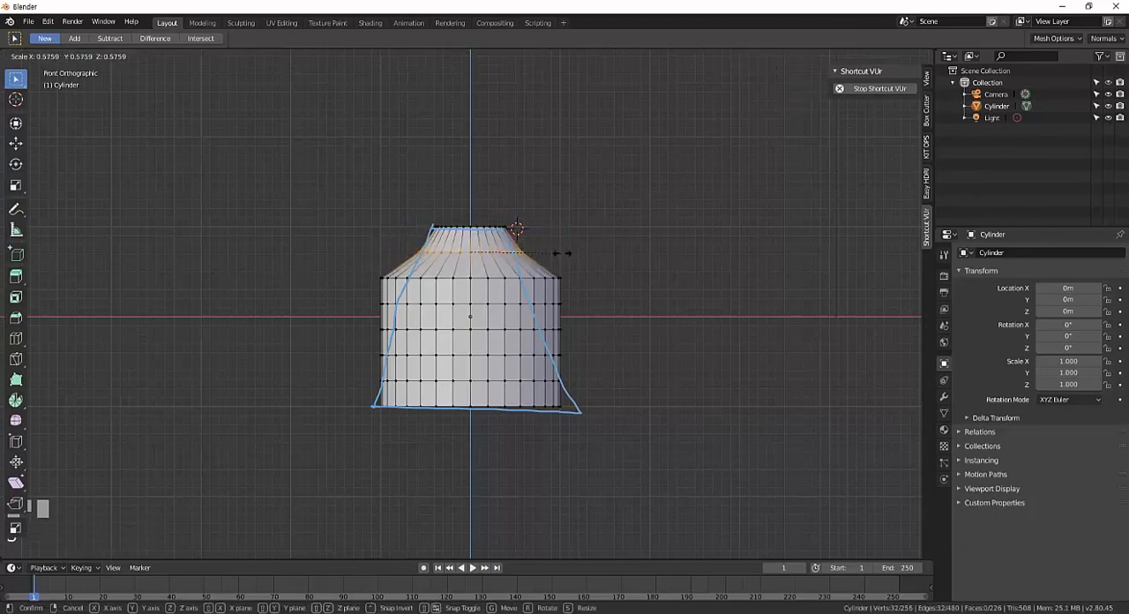
pyautogui.click(547, 253)
# Scale the third and fourth edge loops from the top inward to follow the annotated taper.
pyautogui.rightClick(549, 275)
pyautogui.keyDown('alt'); pyautogui.rightClick(549, 278); pyautogui.keyUp('alt')
pyautogui.press('s')
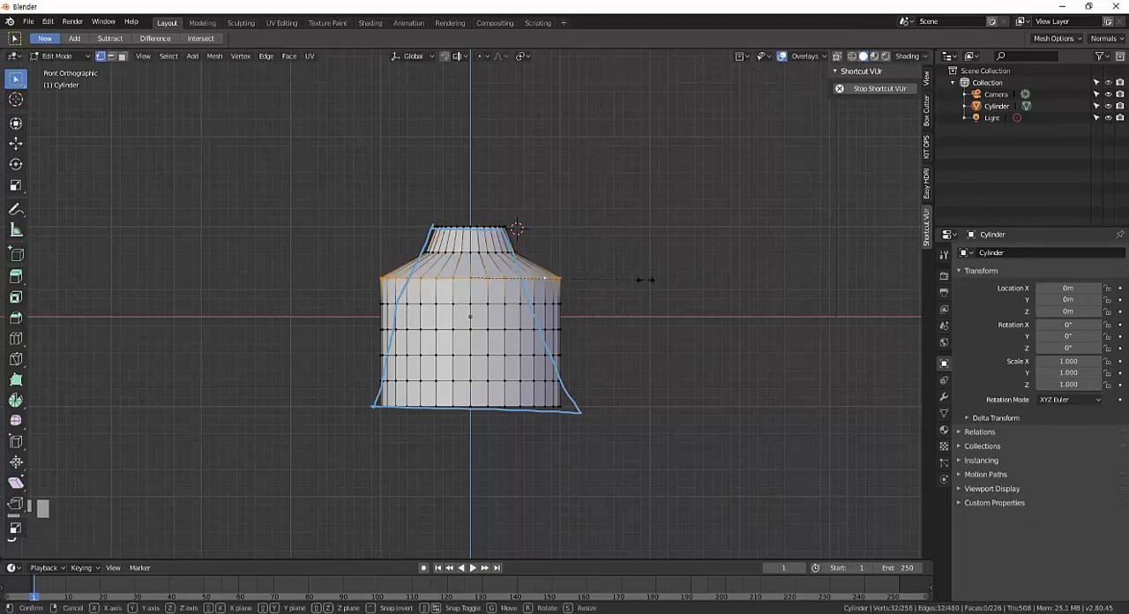
pyautogui.click(574, 279)
pyautogui.keyDown('alt'); pyautogui.rightClick(548, 304); pyautogui.keyUp('alt')
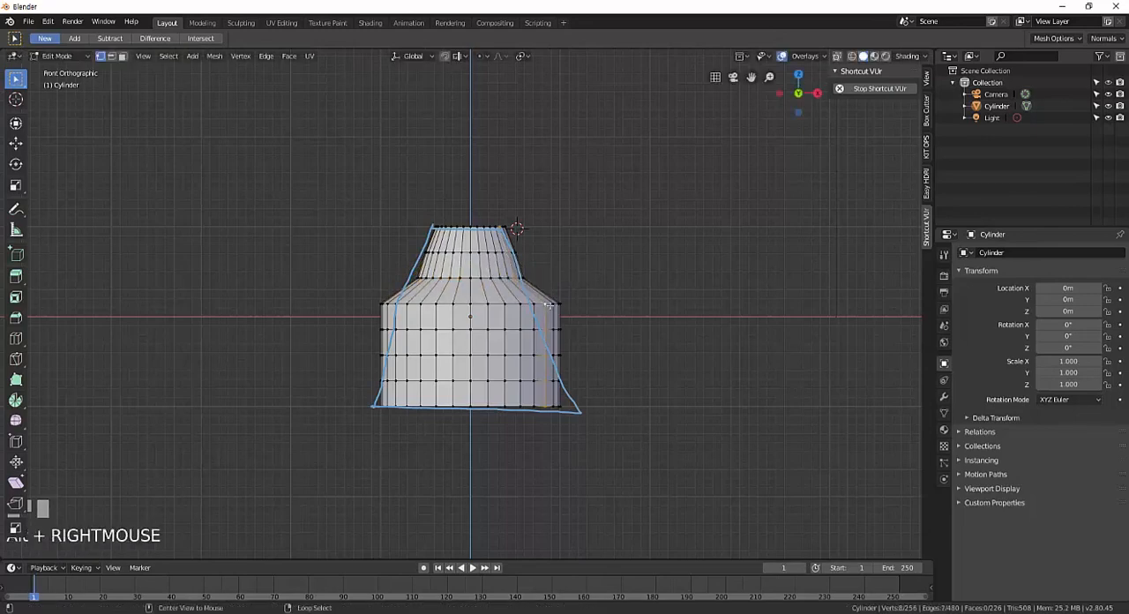
pyautogui.press('s')
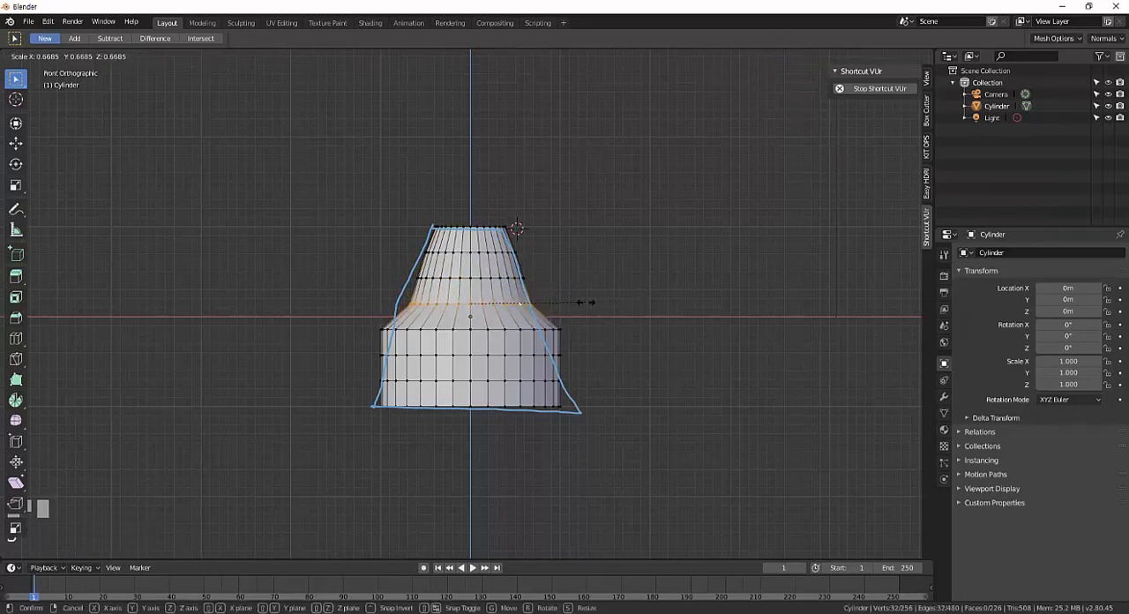
pyautogui.click(586, 301)
# Scale the fifth and sixth edge loops from the top inward to continue the taper.
pyautogui.rightClick(553, 329)
pyautogui.keyDown('alt'); pyautogui.rightClick(553, 329); pyautogui.keyUp('alt')
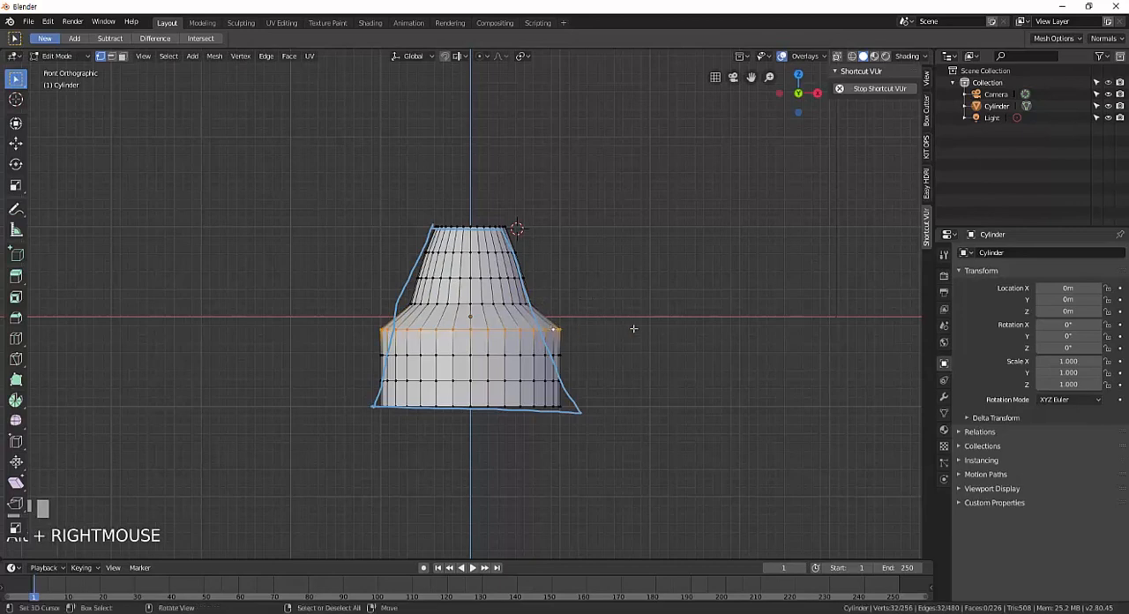
pyautogui.press('s')
pyautogui.click(578, 335)
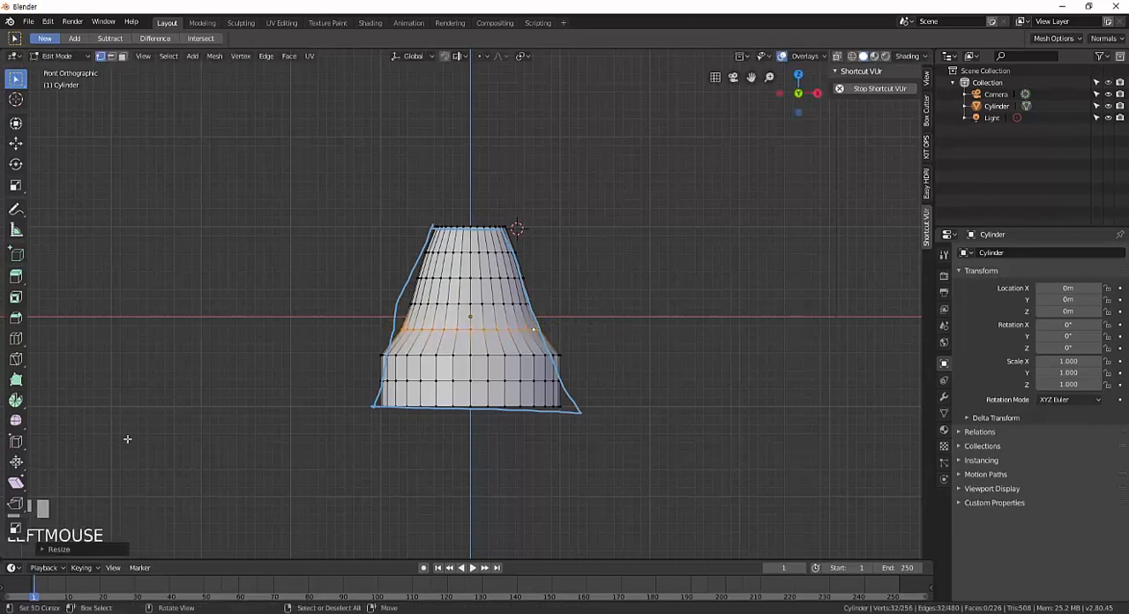
pyautogui.rightClick(523, 354)
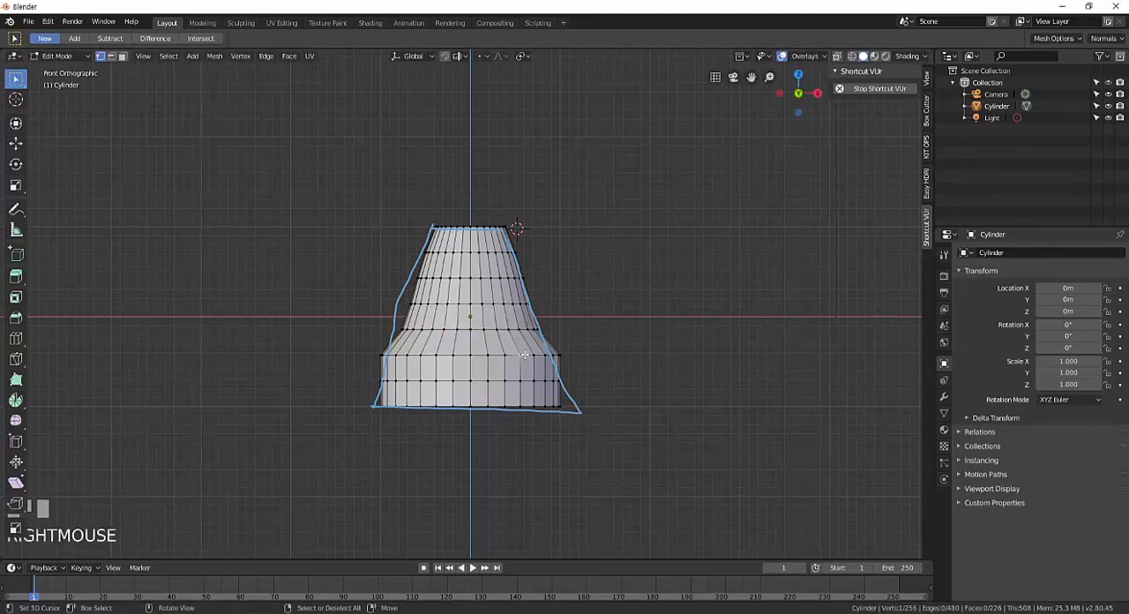
pyautogui.keyDown('alt'); pyautogui.rightClick(524, 353); pyautogui.keyUp('alt')
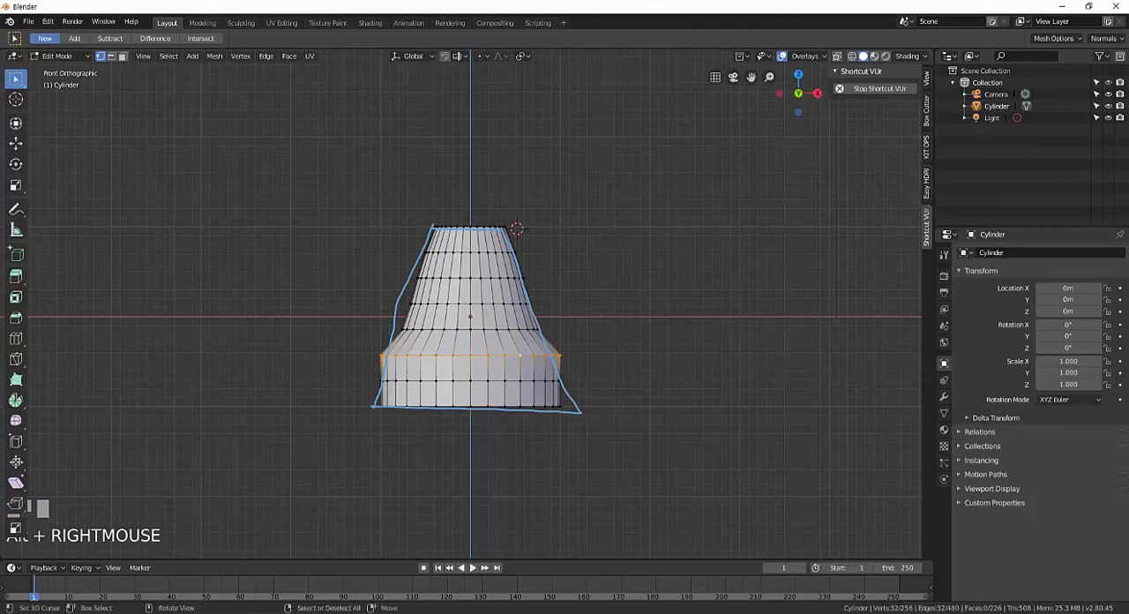
pyautogui.press('s')
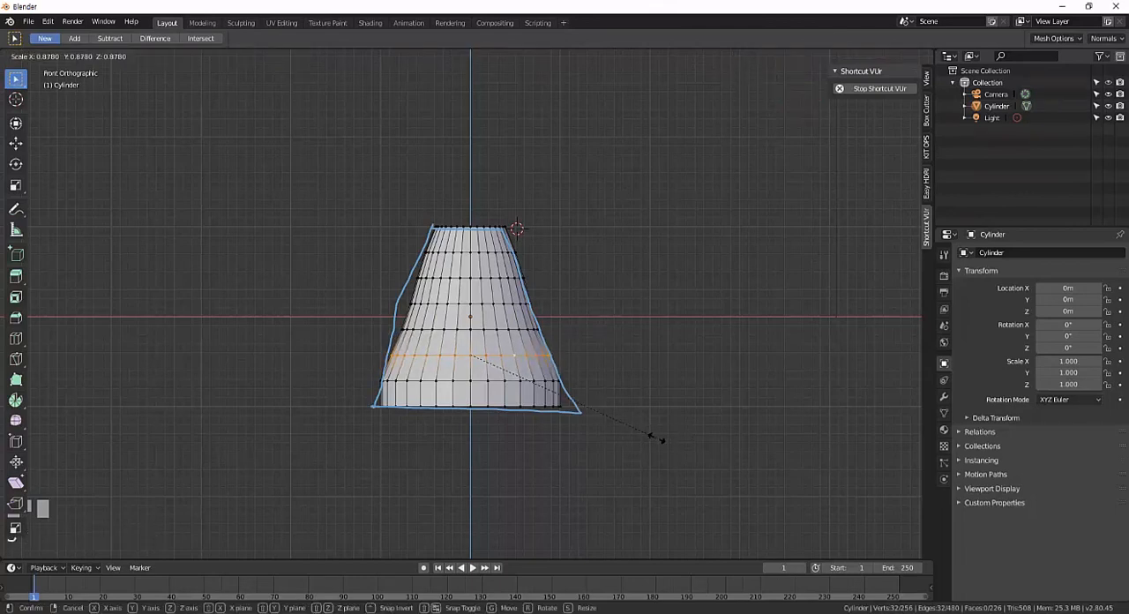
pyautogui.click(660, 439)
# Scale the cylinder's bottom rim outward by about 1.1 to reach the outline's flare, and inspect the shape.
pyautogui.keyDown('alt'); pyautogui.rightClick(515, 379); pyautogui.keyUp('alt')
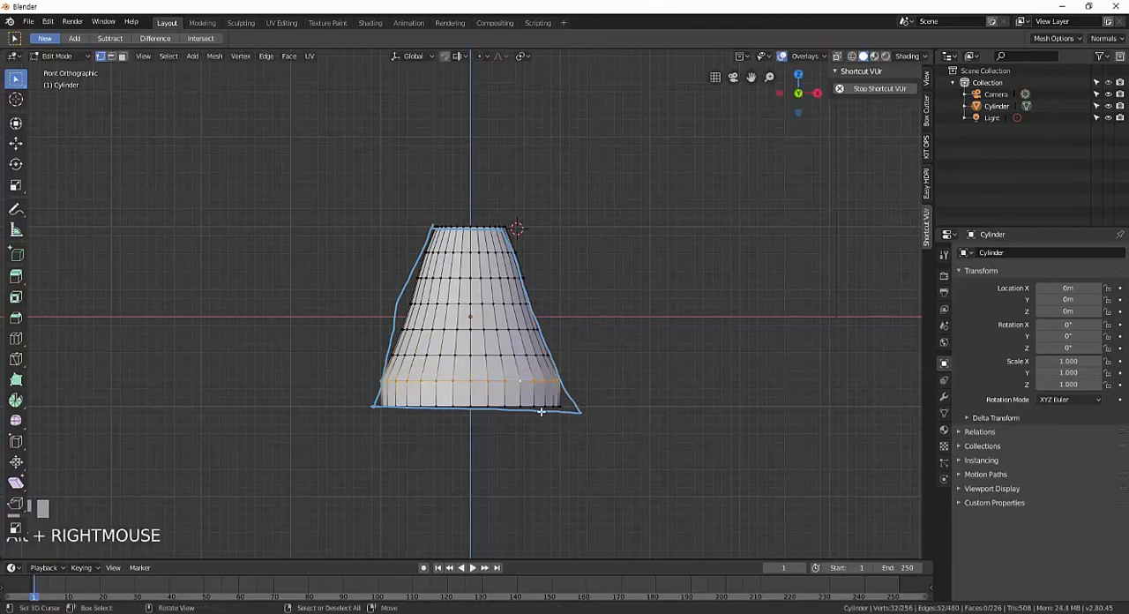
pyautogui.keyDown('alt'); pyautogui.rightClick(540, 408); pyautogui.keyUp('alt')
pyautogui.press('s')
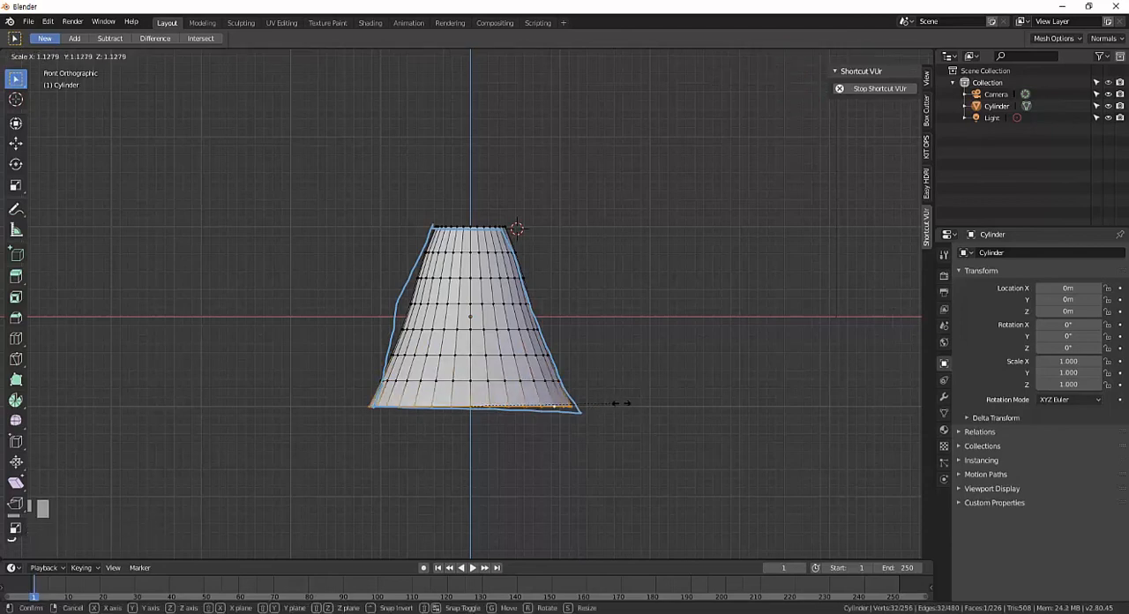
pyautogui.click(616, 404)
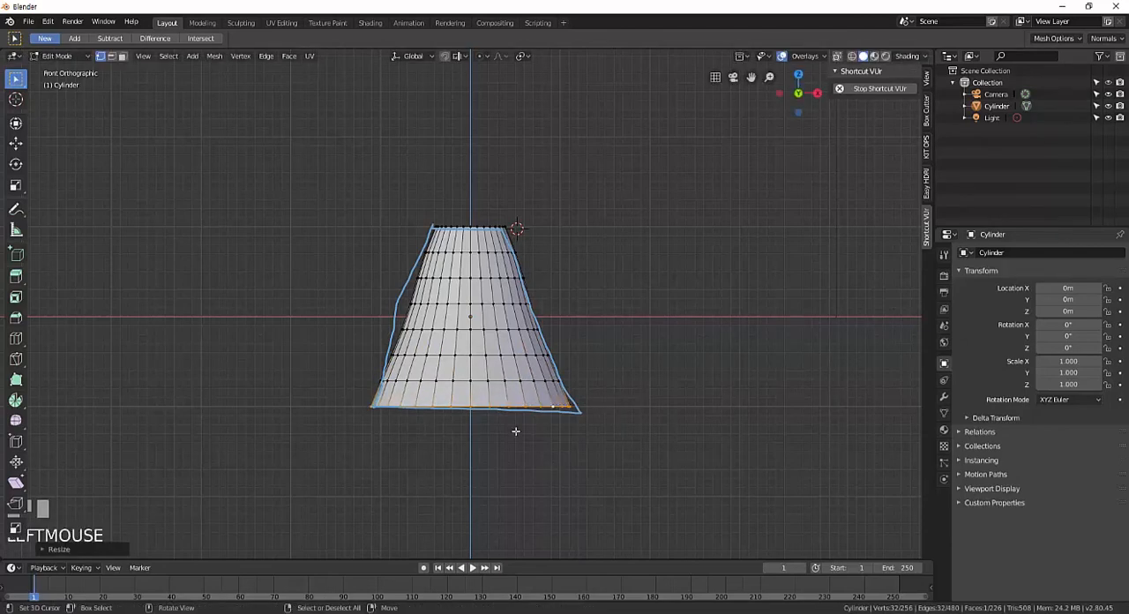
pyautogui.moveTo(512, 405)
pyautogui.mouseDown(button='middle')
pyautogui.moveTo(481, 413)
pyautogui.moveTo(492, 409)
pyautogui.mouseUp(button='middle')
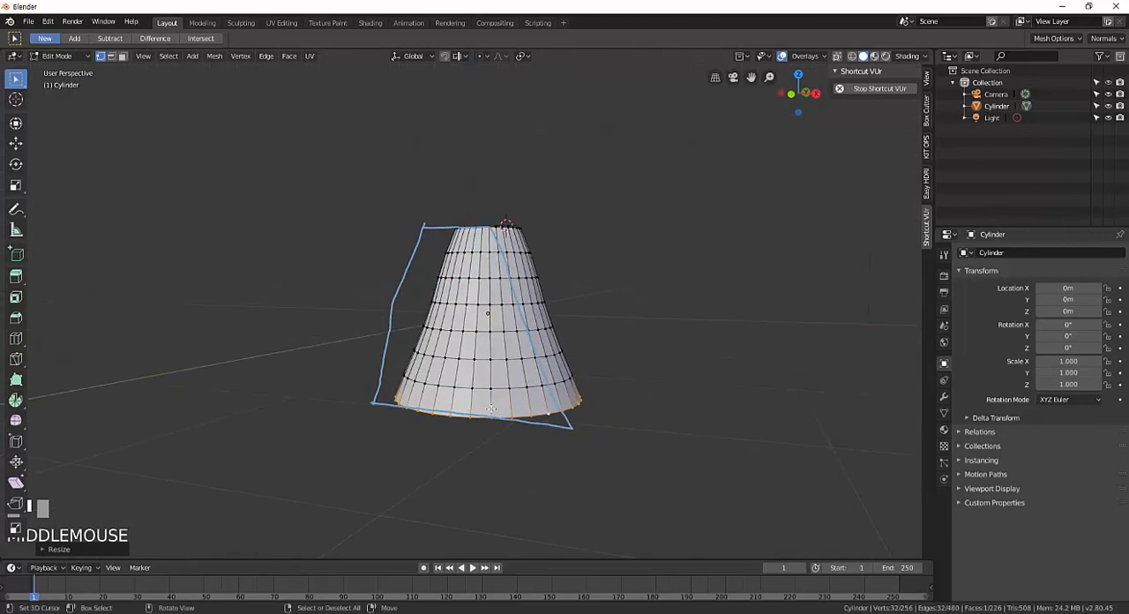
pyautogui.press('KP_1')
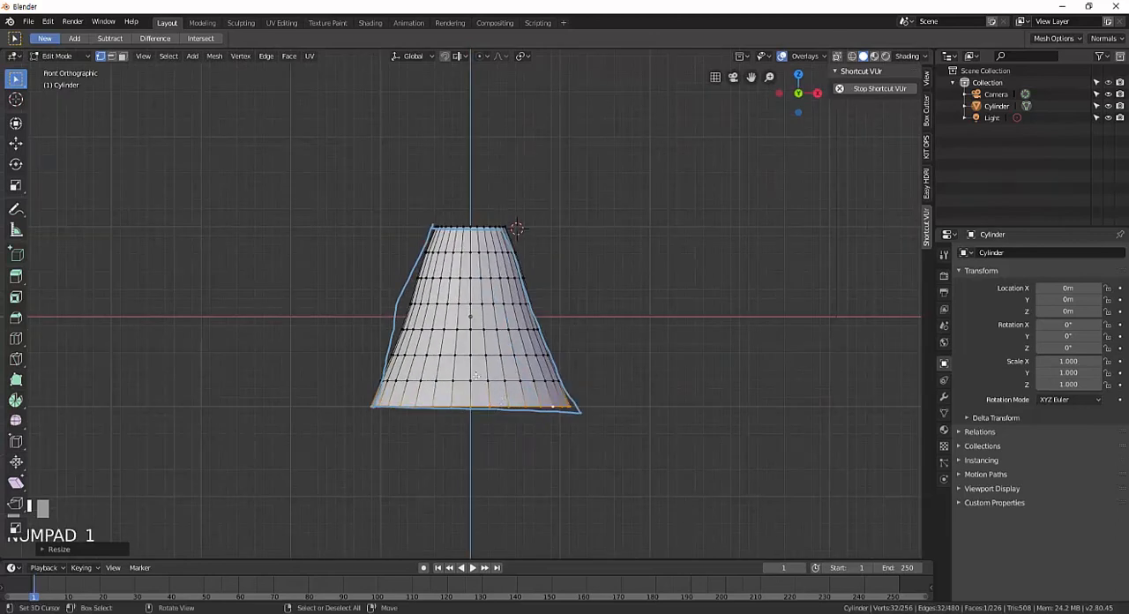
# Undo all the edge-loop scaling on the cylinder.
pyautogui.click(375, 393)
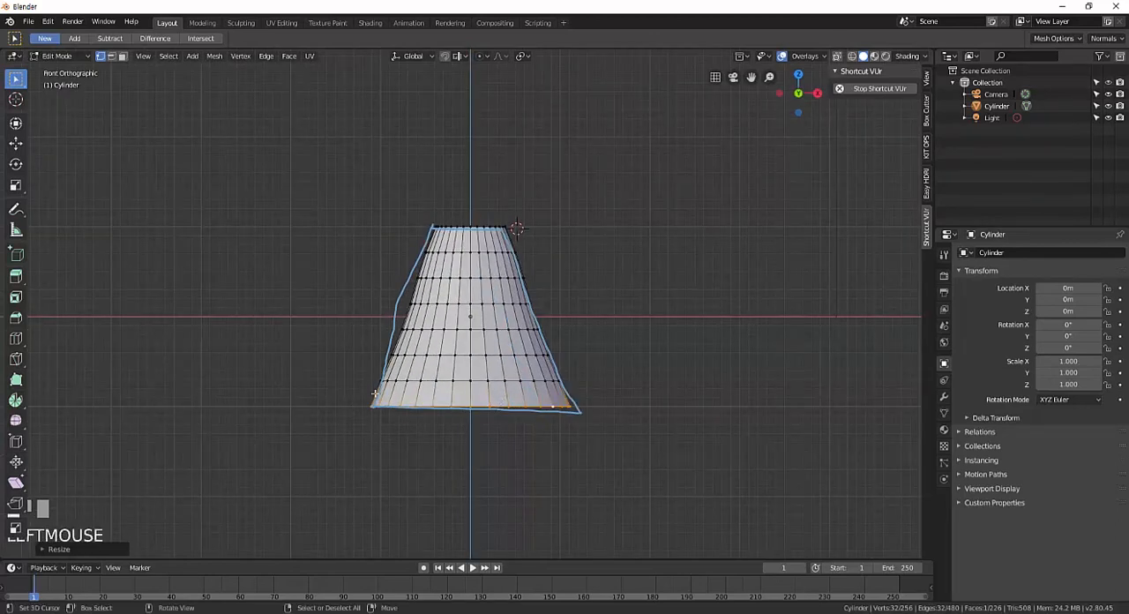
pyautogui.hotkey('ctrl', 'z')
pyautogui.hotkey('ctrl', 'z')
pyautogui.hotkey('ctrl', 'z')
pyautogui.hotkey('ctrl', 'z')
pyautogui.hotkey('ctrl', 'z')
pyautogui.hotkey('ctrl', 'z')
pyautogui.hotkey('ctrl', 'z')
pyautogui.hotkey('ctrl', 'z')
pyautogui.hotkey('ctrl', 'z')
pyautogui.hotkey('ctrl', 'z')
pyautogui.hotkey('ctrl', 'z')
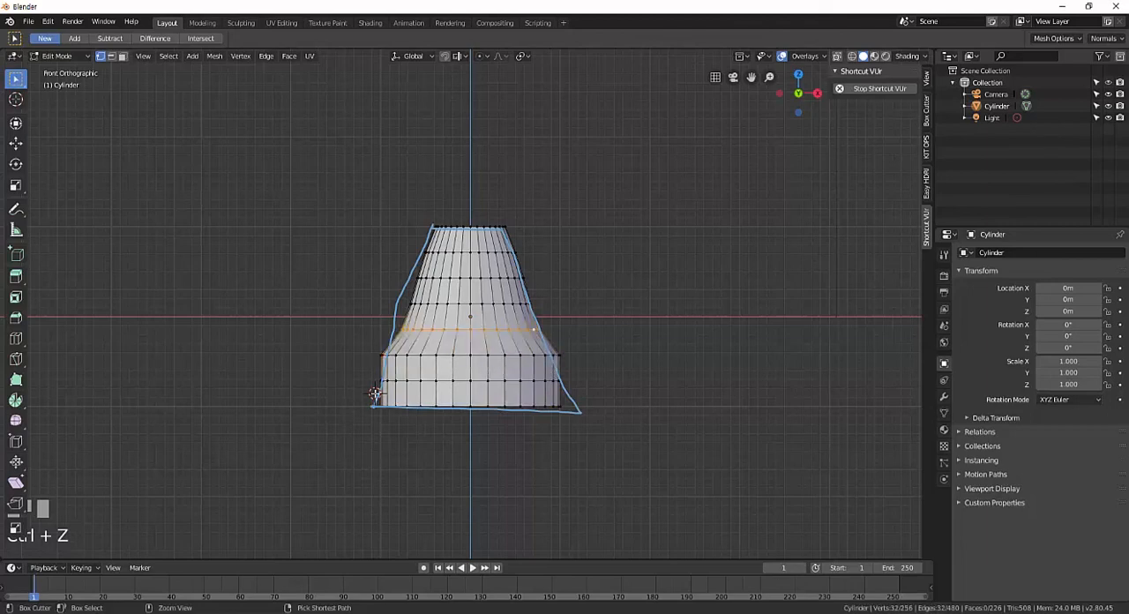
pyautogui.hotkey('ctrl', 'z')
pyautogui.hotkey('ctrl', 'z')
pyautogui.hotkey('ctrl', 'z')
pyautogui.hotkey('ctrl', 'z')
pyautogui.hotkey('ctrl', 'z')
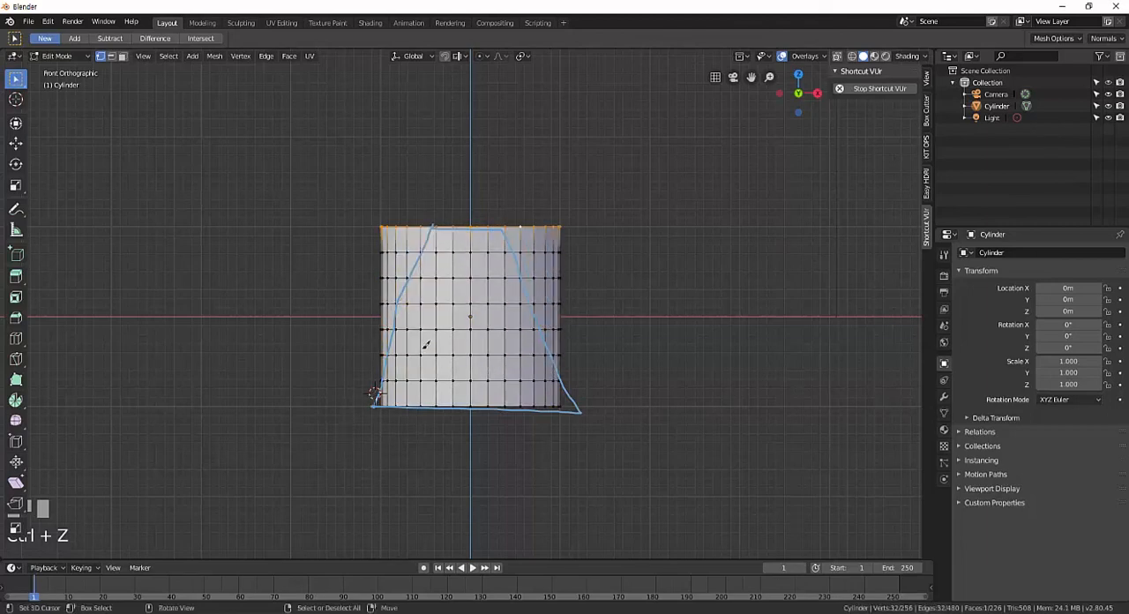
# Return to Object Mode, reset the 3D cursor to the world origin, and add a lattice there.
pyautogui.press('Tab')
pyautogui.press('Home')
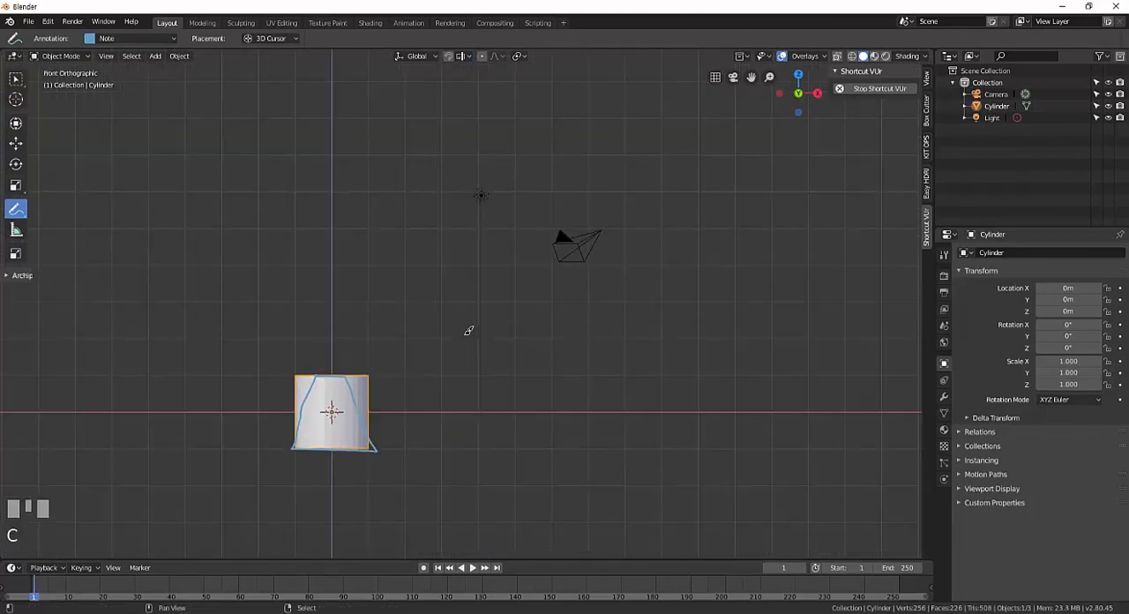
pyautogui.hotkey('shift', 'a')
pyautogui.hotkey('shift', 'a')
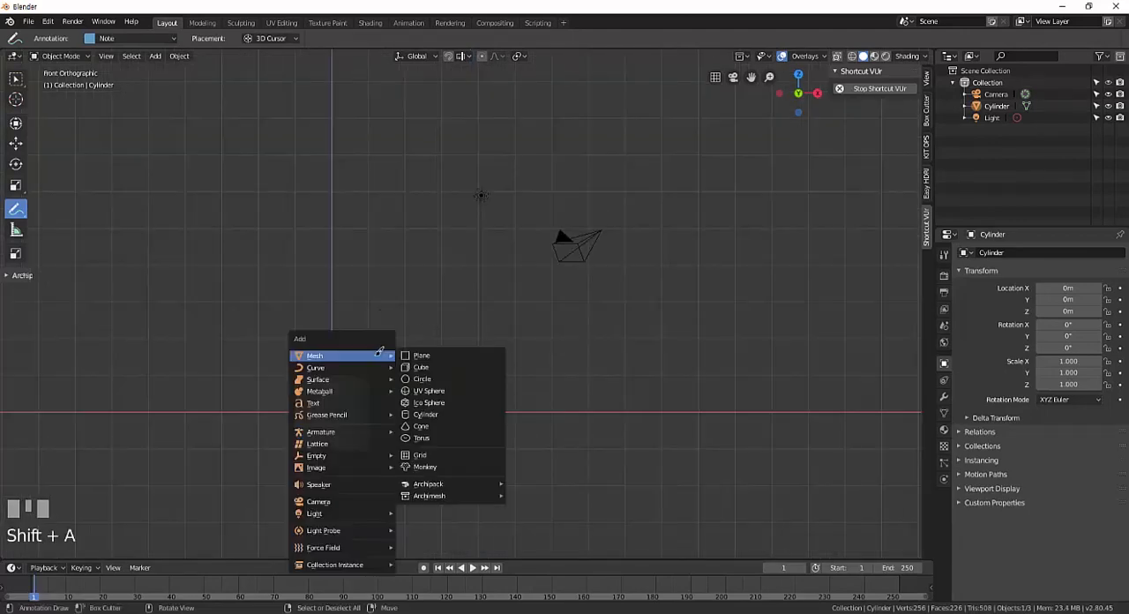
pyautogui.click(328, 448)
pyautogui.keyDown('shift'); pyautogui.moveTo(441, 423); pyautogui.dragTo(517, 292, button='middle'); pyautogui.keyUp('shift')
pyautogui.scroll(3, 496, 420)
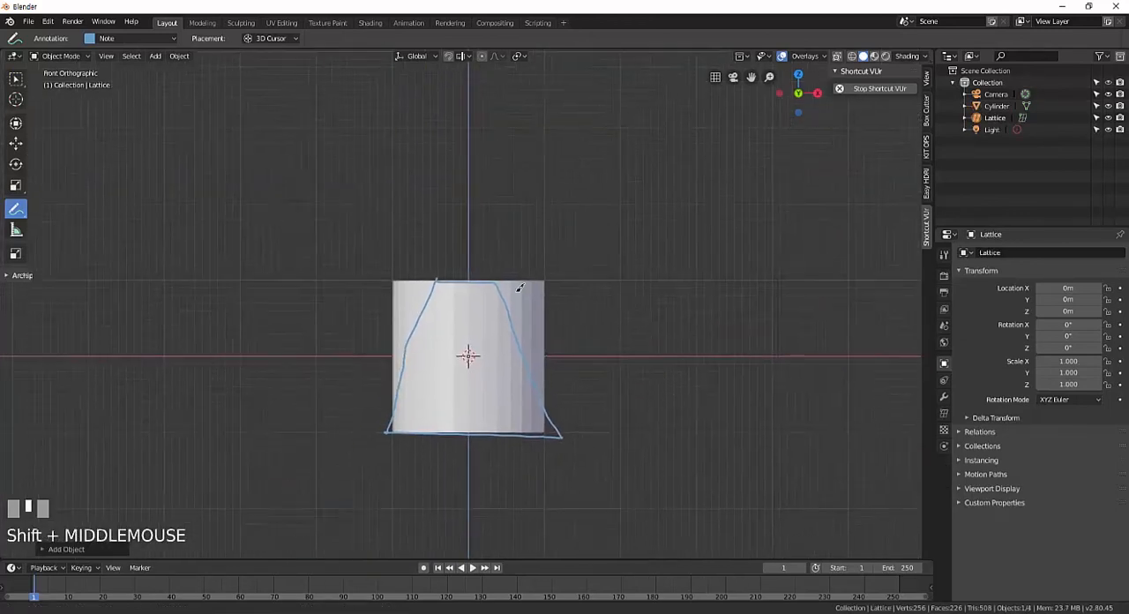
# Activate the Select Box tool and switch the viewport shading to Wireframe.
pyautogui.click(15, 79)
pyautogui.keyDown('shift'); pyautogui.moveTo(502, 409); pyautogui.dragTo(502, 384, button='middle'); pyautogui.keyUp('shift')
pyautogui.press('z')
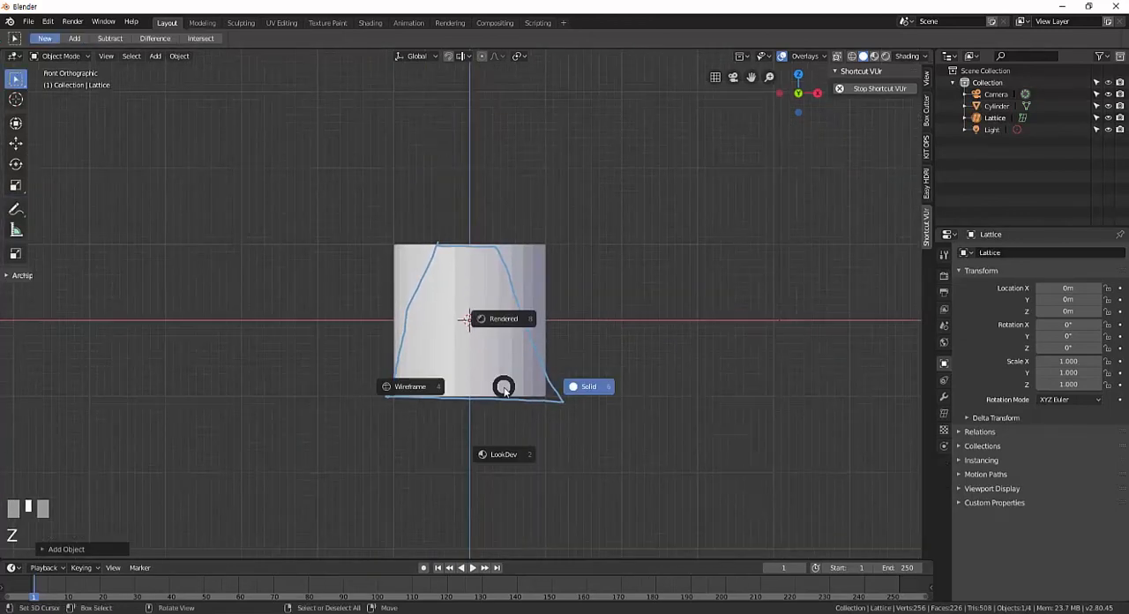
pyautogui.click(406, 388)
# Scale the lattice to 2.120 so it encloses the cylinder and move it down along Z to -0.04651 m.
pyautogui.press('s')
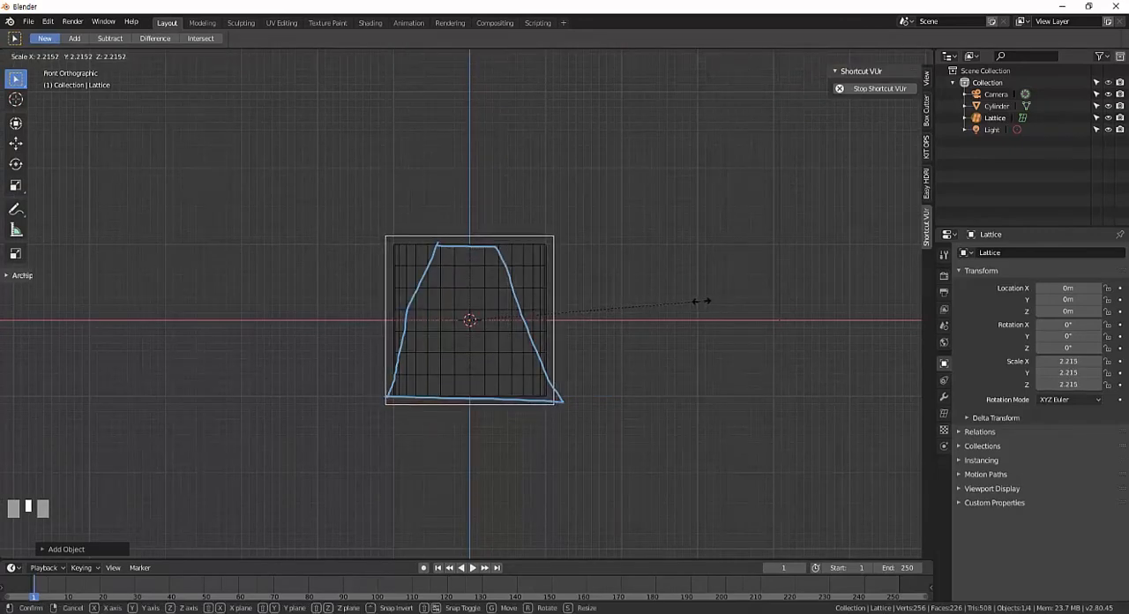
pyautogui.click(664, 297)
pyautogui.press('g')
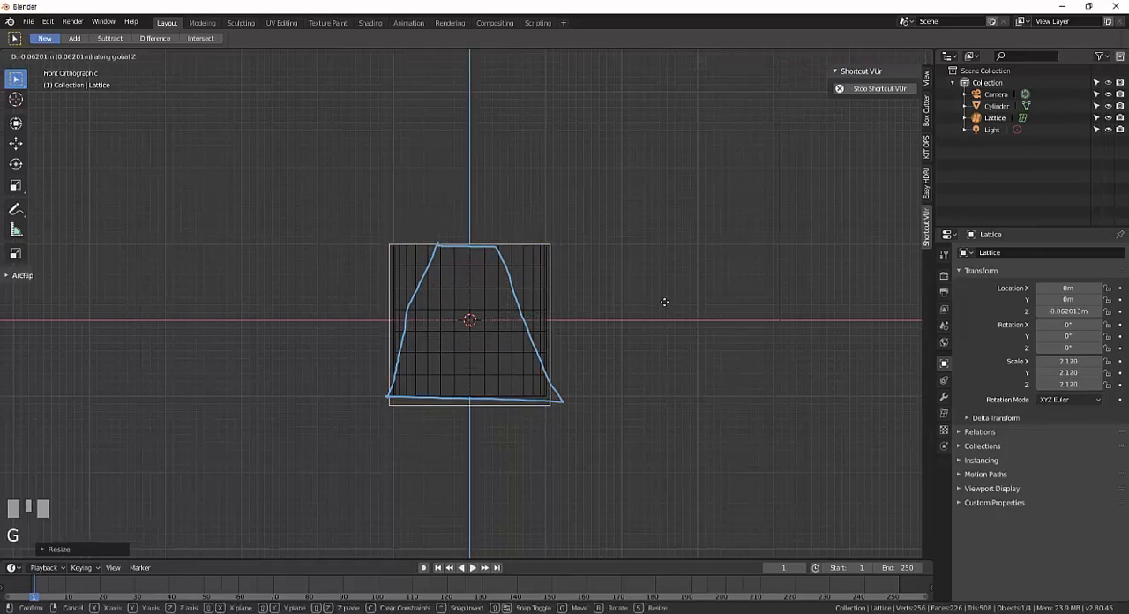
pyautogui.click(664, 300)
# Switch the viewport to Solid shading and parent the cylinder to the lattice with Lattice Deform.
pyautogui.press('z')
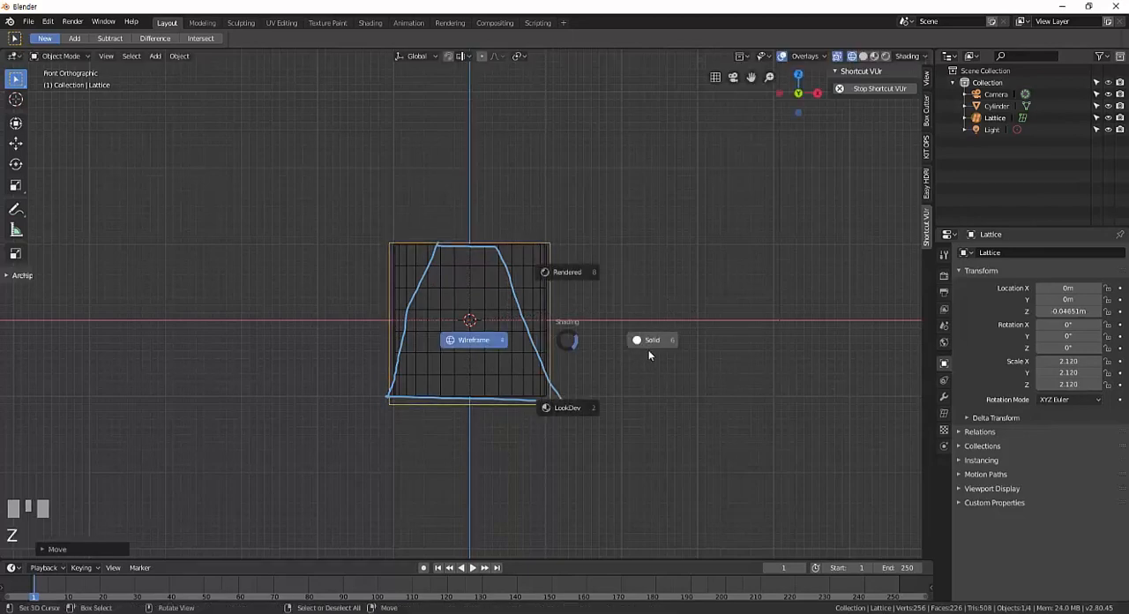
pyautogui.rightClick(551, 264)
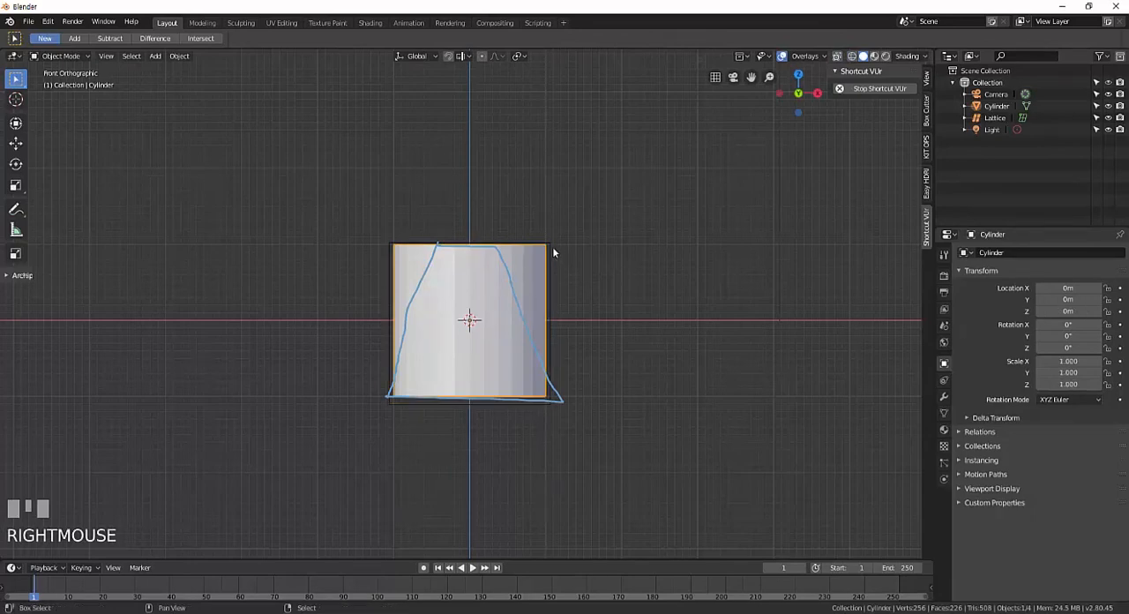
pyautogui.keyDown('shift'); pyautogui.rightClick(551, 263); pyautogui.keyUp('shift')
pyautogui.rightClick(552, 263)
pyautogui.keyDown('shift'); pyautogui.rightClick(551, 261); pyautogui.keyUp('shift')
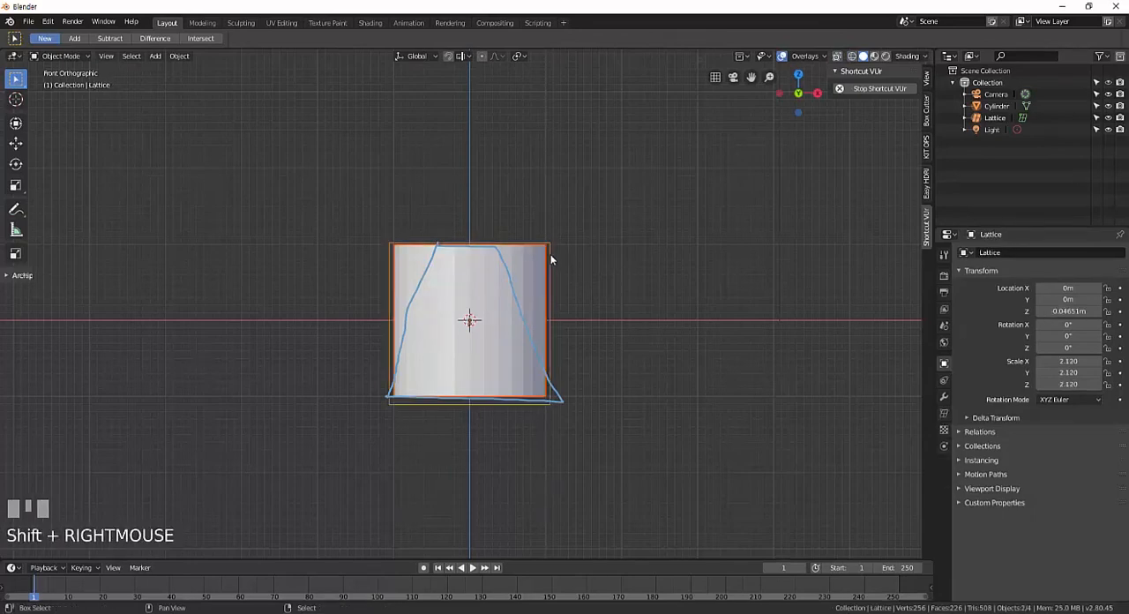
pyautogui.hotkey('ctrl', 'p')
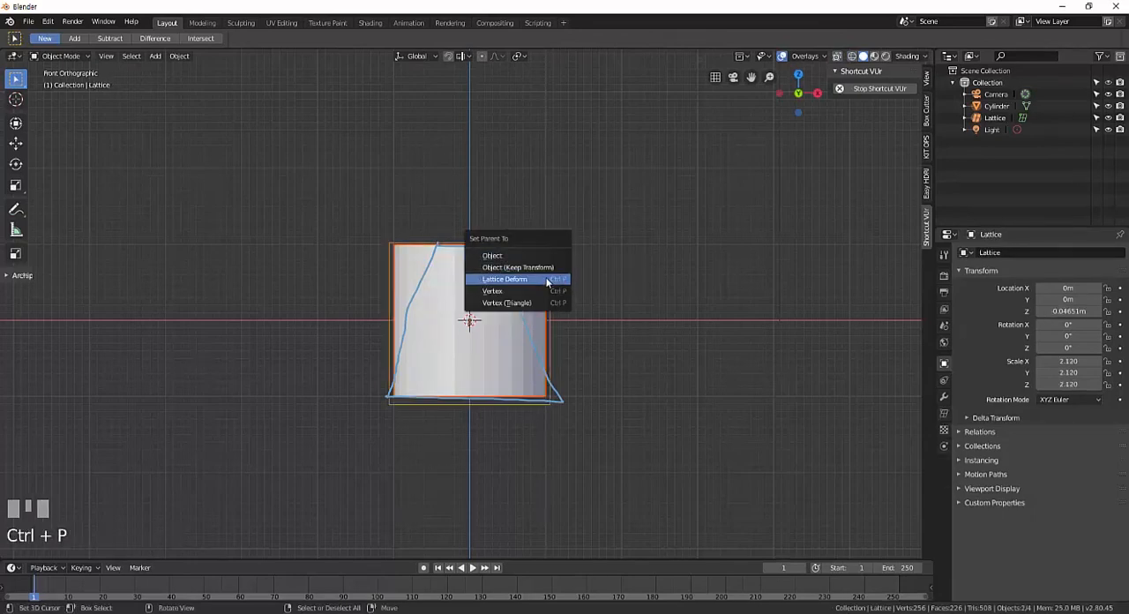
pyautogui.click(536, 277)
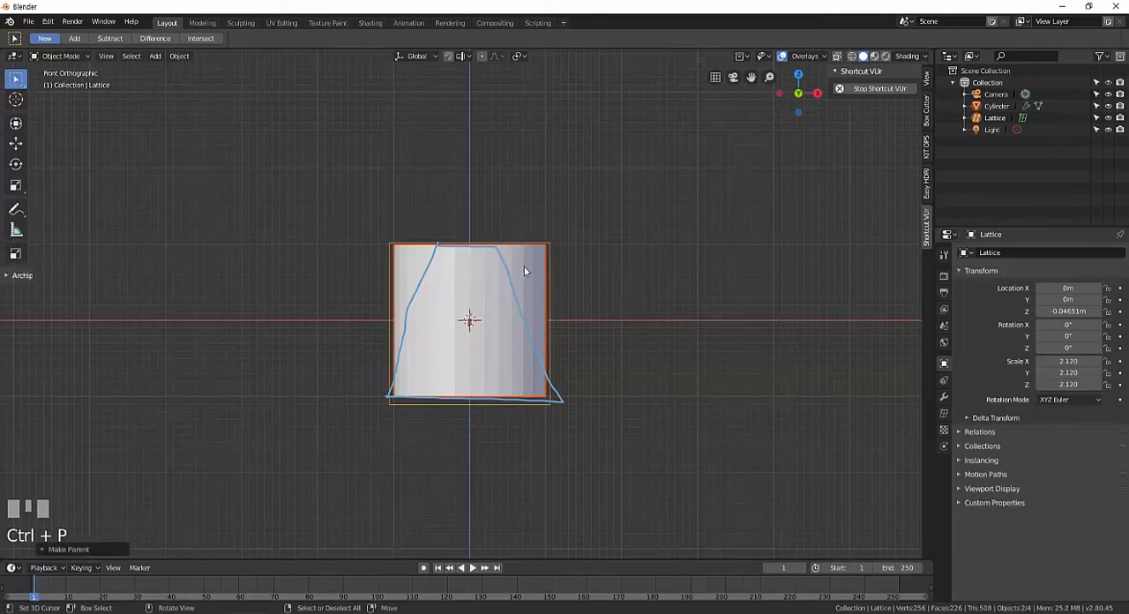
# Select only the cylinder and open its modifier settings to check the Lattice modifier.
pyautogui.rightClick(534, 270)
pyautogui.rightClick(548, 263)
pyautogui.rightClick(544, 264)
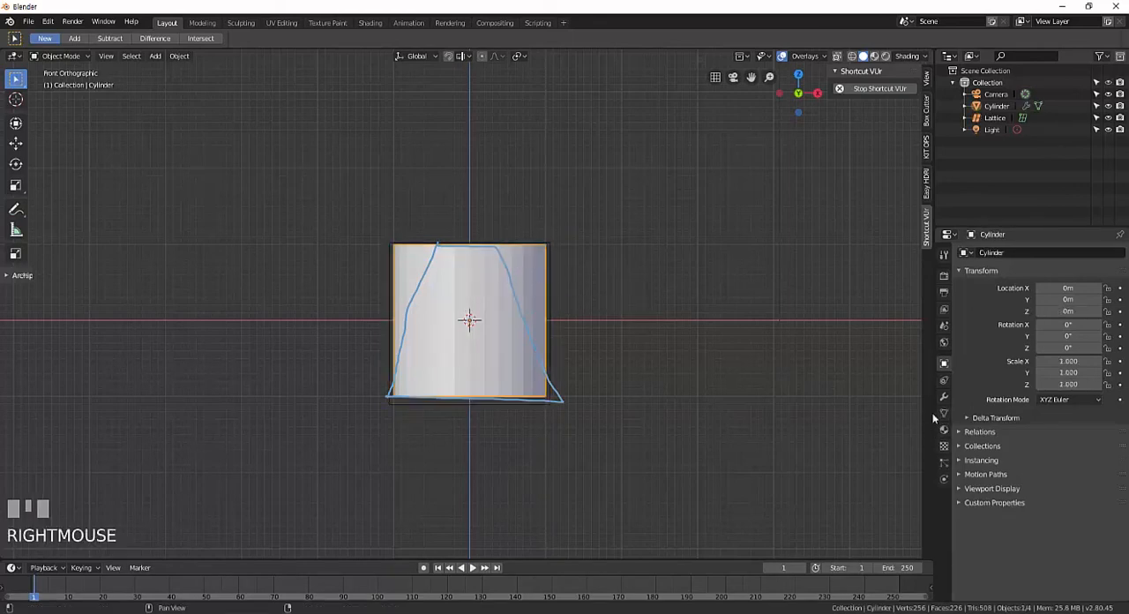
pyautogui.click(944, 397)
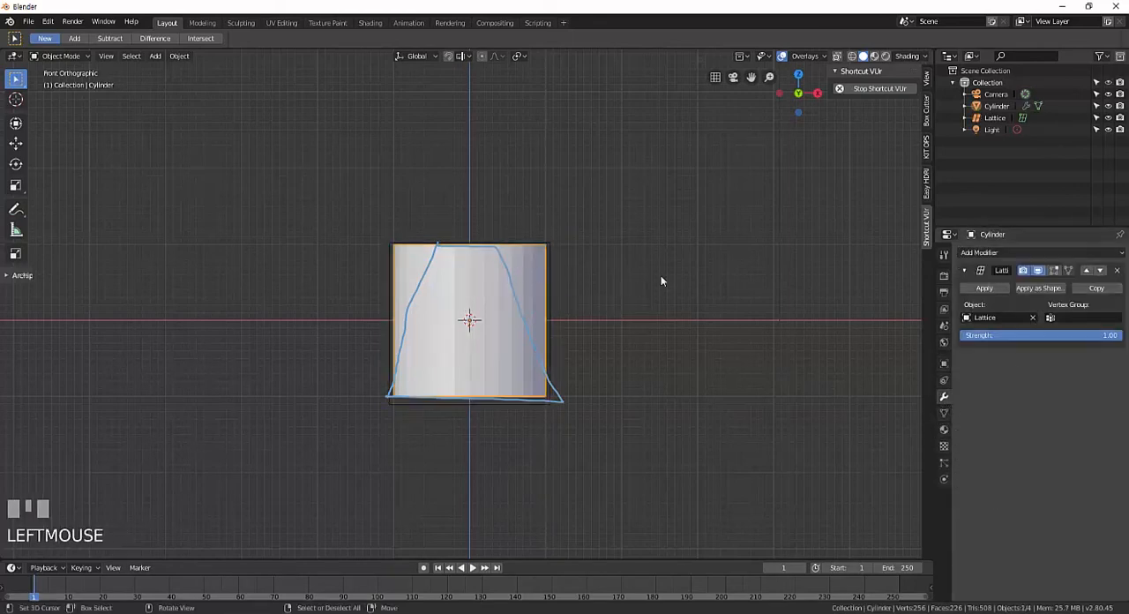
# Select the lattice, enter Edit Mode, and scale its four top points down to about 0.20.
pyautogui.rightClick(551, 245)
pyautogui.press('Tab')
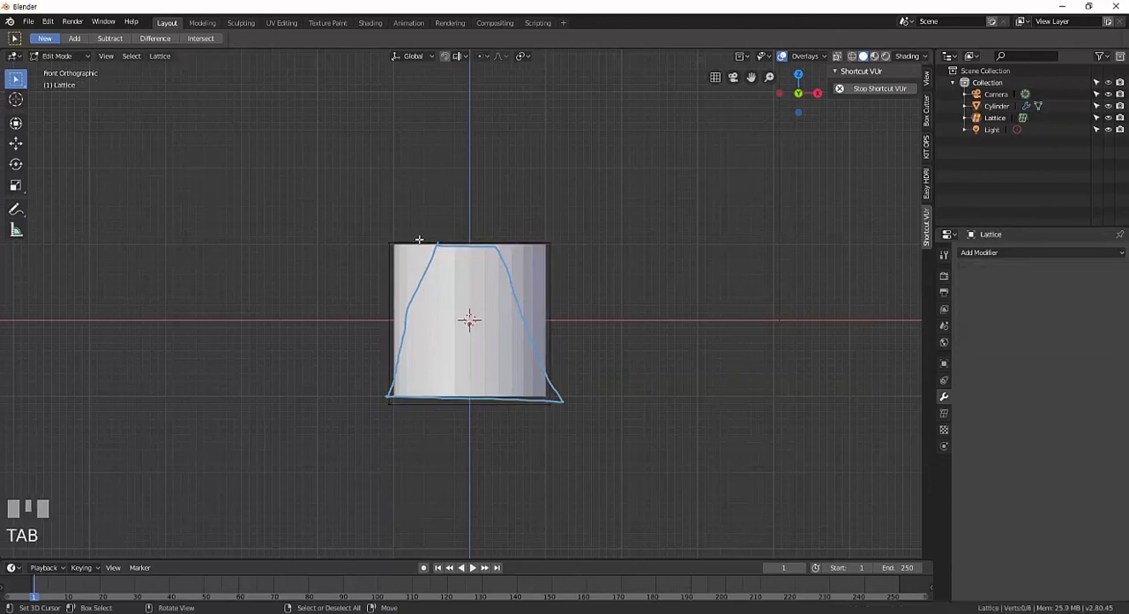
pyautogui.press('b')
pyautogui.moveTo(327, 212); pyautogui.dragTo(675, 280)
pyautogui.press('s')
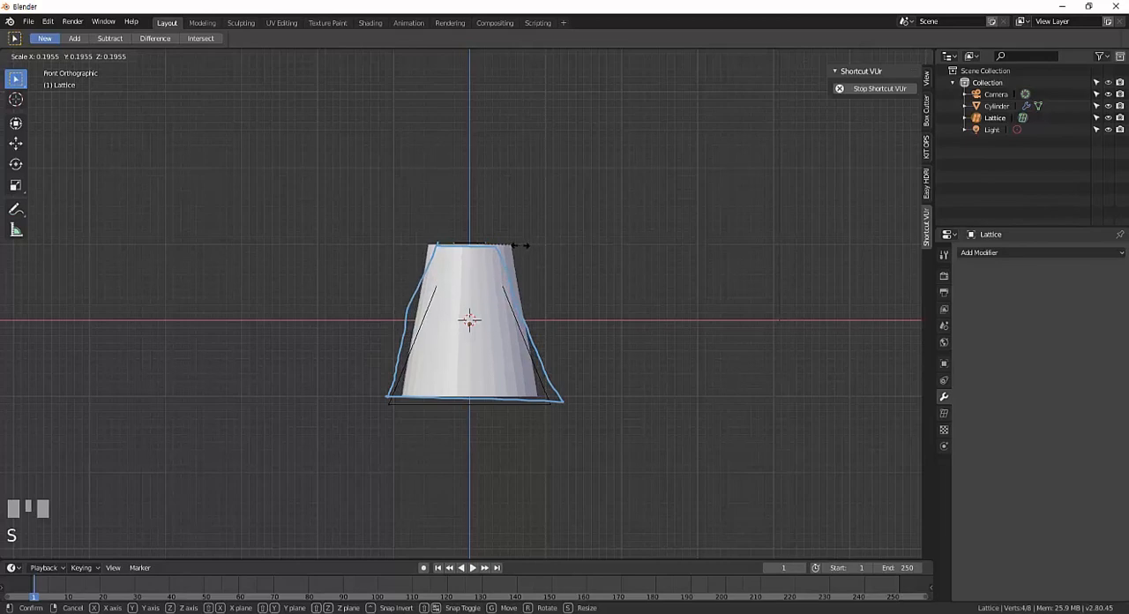
pyautogui.click(460, 363)
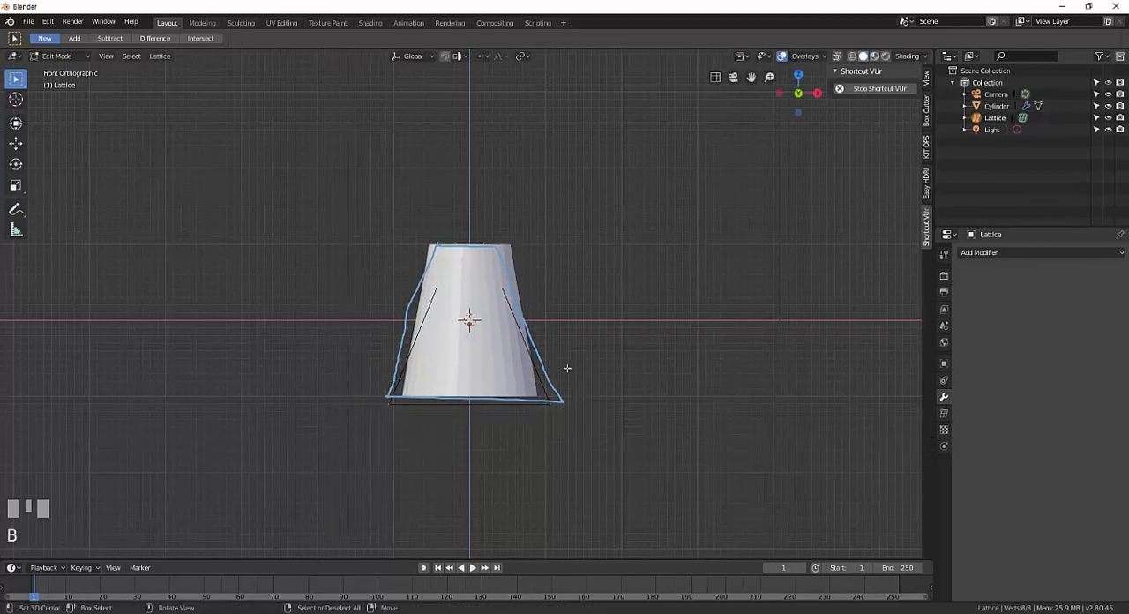
# Scale the lattice's four bottom points slightly outward to widen the cylinder's base, and return to Object Mode.
pyautogui.press('s')
pyautogui.rightClick(615, 377)
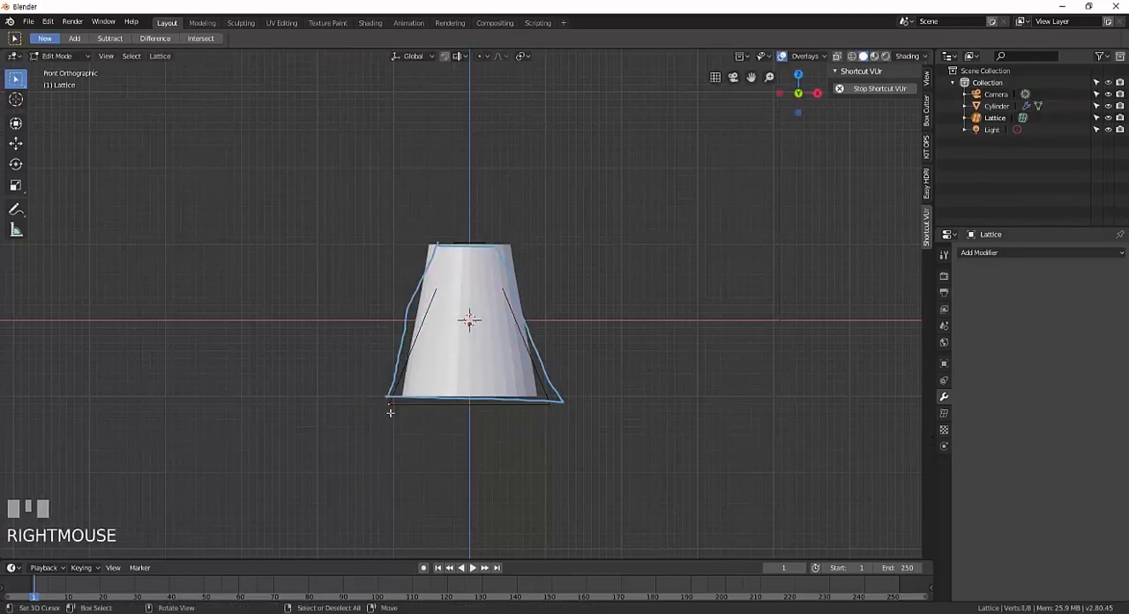
pyautogui.press('b')
pyautogui.moveTo(341, 451); pyautogui.dragTo(623, 393)
pyautogui.press('s')
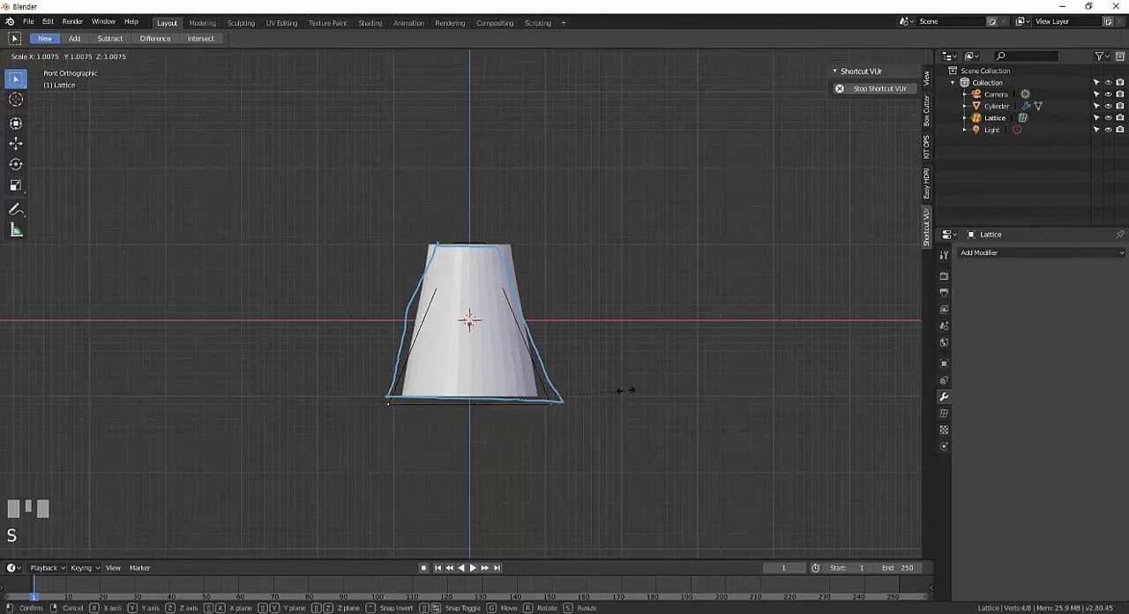
pyautogui.click(655, 391)
pyautogui.press('Tab')
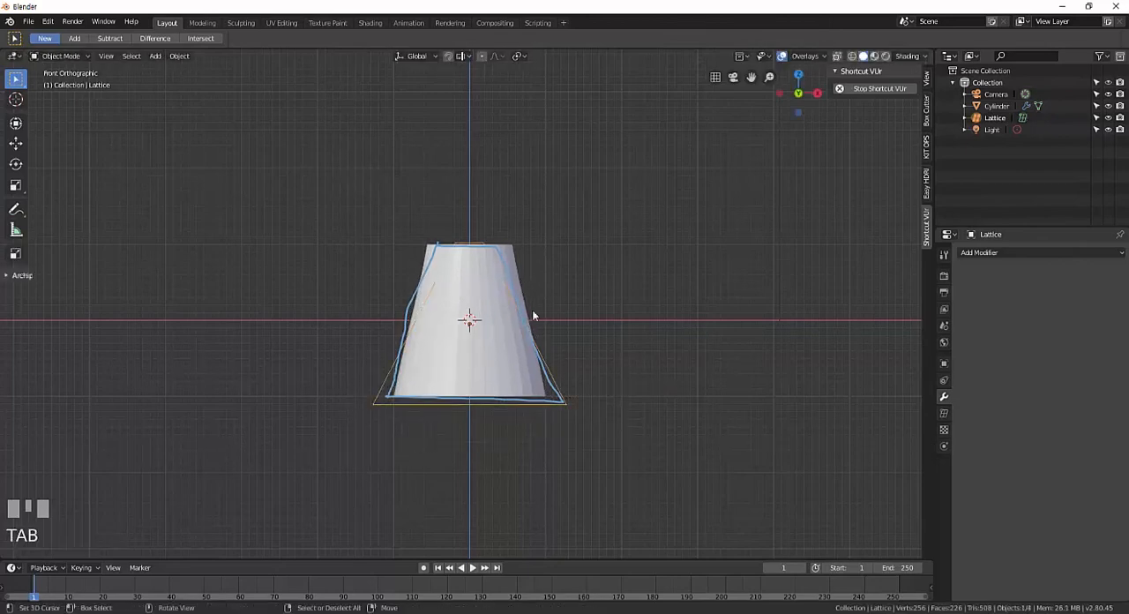
# Set the lattice's interpolation to Linear for U, V and W.
pyautogui.click(944, 413)
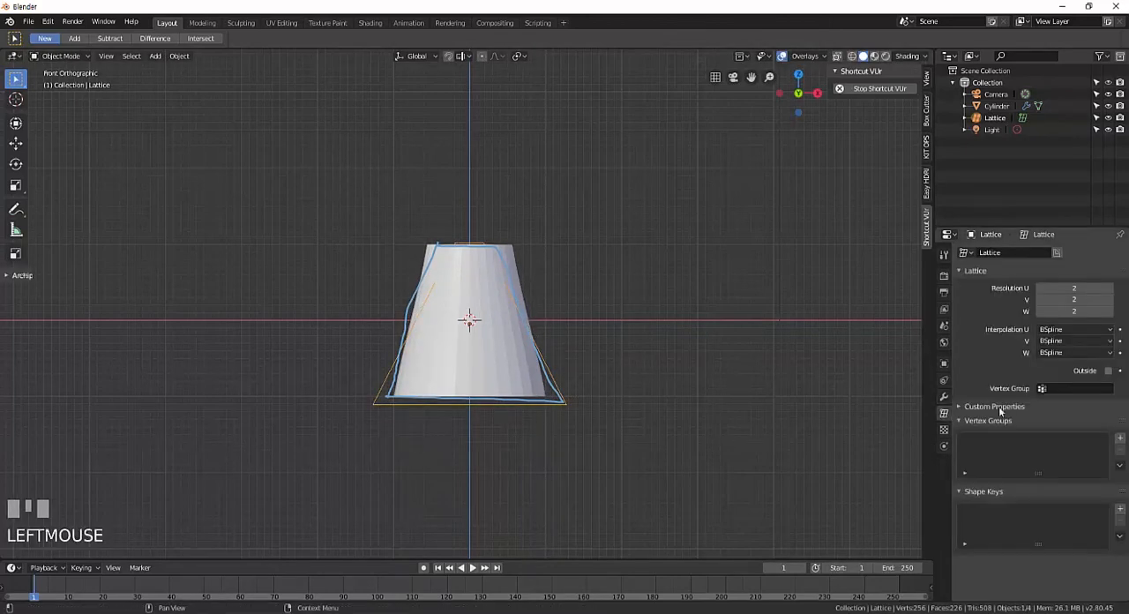
pyautogui.click(1093, 330)
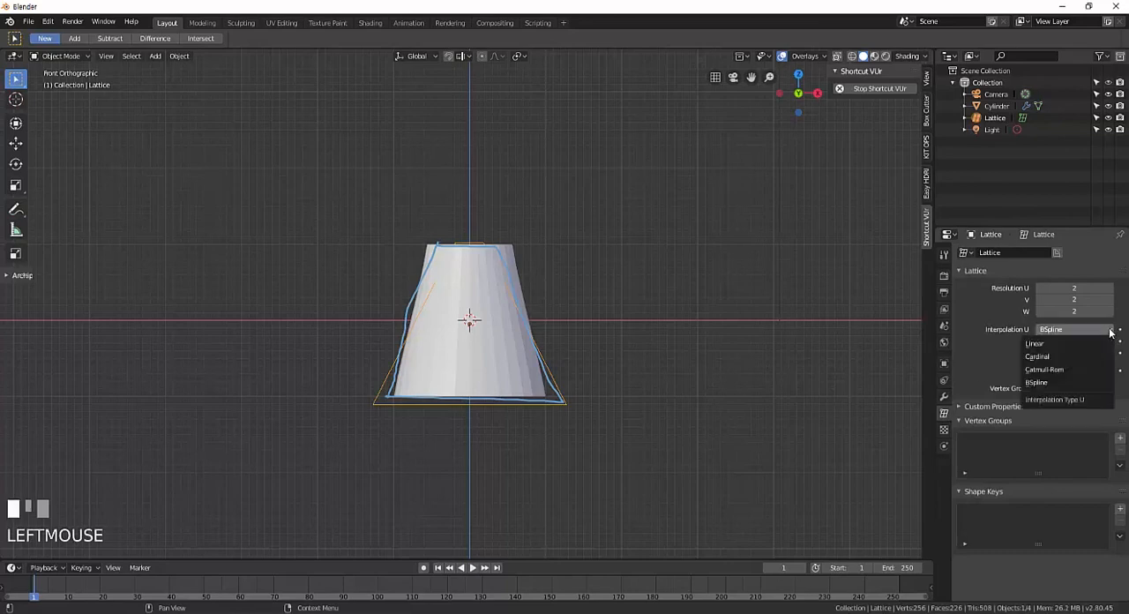
pyautogui.click(1065, 349)
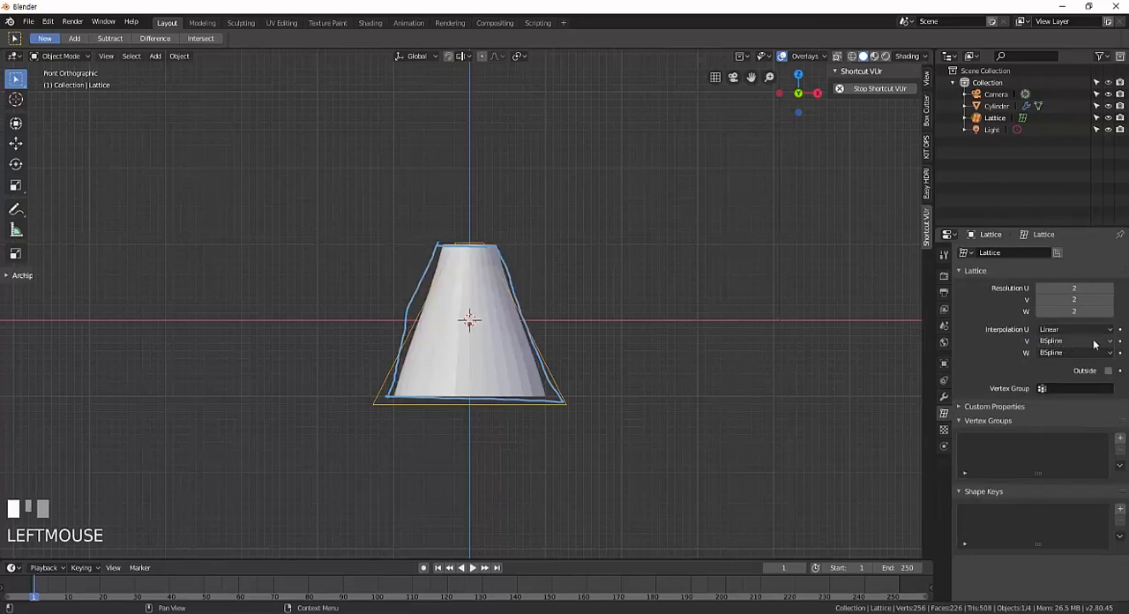
pyautogui.click(1094, 342)
pyautogui.click(1057, 355)
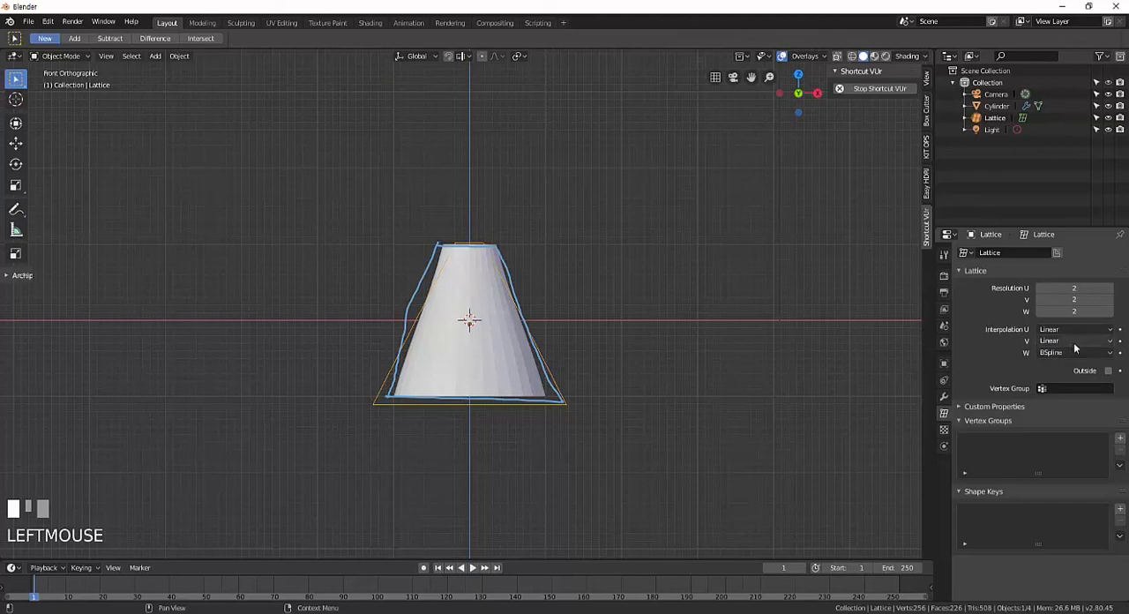
pyautogui.click(1073, 343)
pyautogui.click(1051, 355)
pyautogui.click(1050, 354)
pyautogui.click(1043, 367)
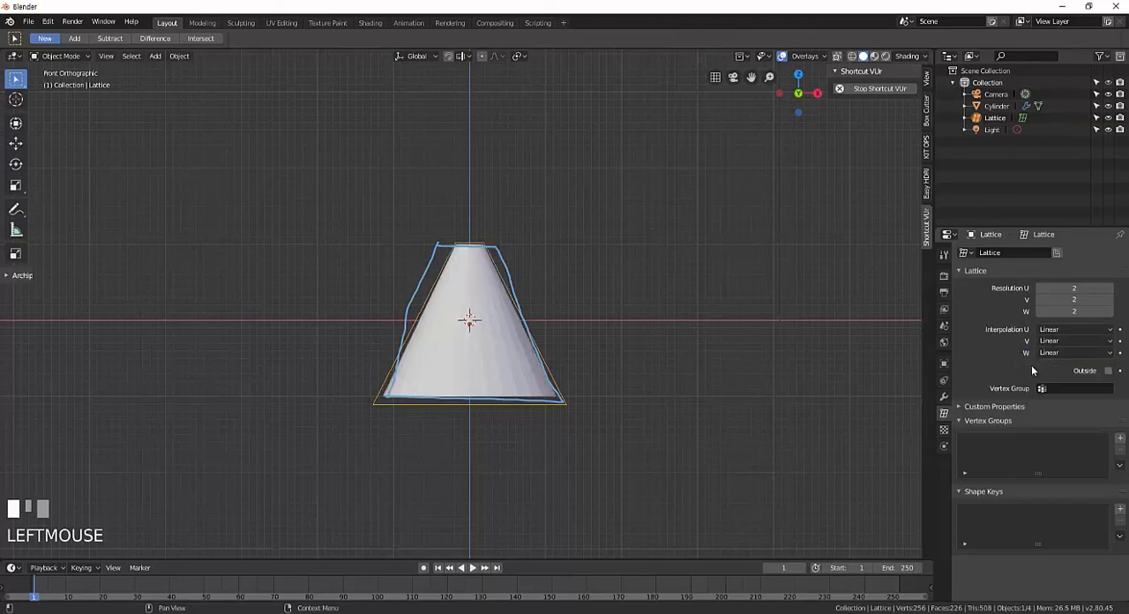
pyautogui.scroll(3, 601, 347)
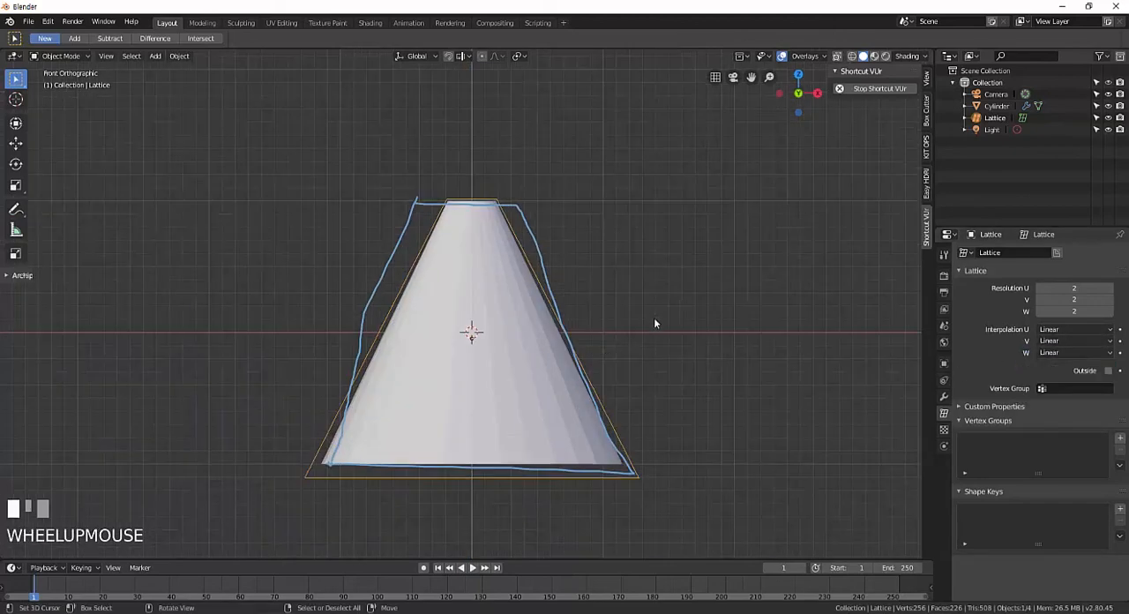
pyautogui.moveTo(655, 323); pyautogui.dragTo(602, 353, button='middle')
pyautogui.scroll(3, 567, 367)
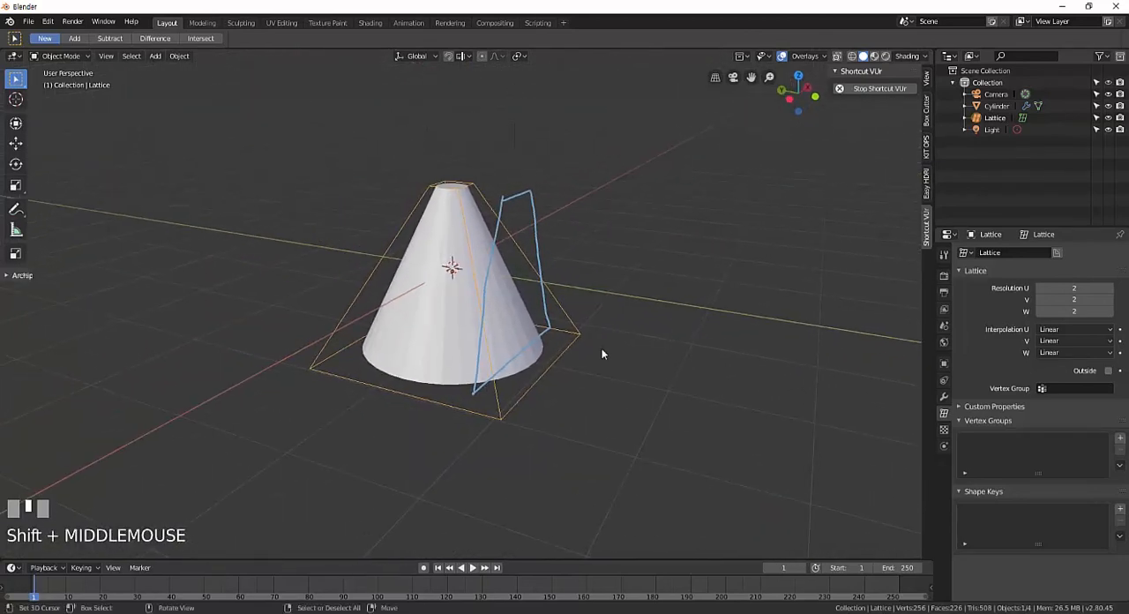
pyautogui.moveTo(697, 391); pyautogui.dragTo(578, 394, button='middle')
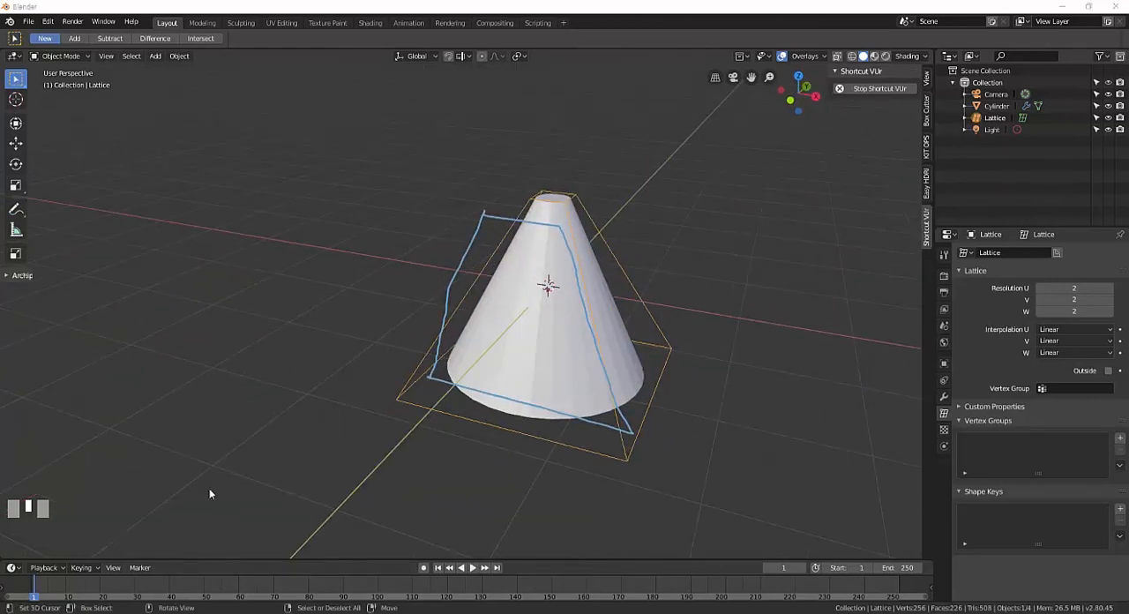
pyautogui.moveTo(339, 445); pyautogui.dragTo(415, 434, button='middle')
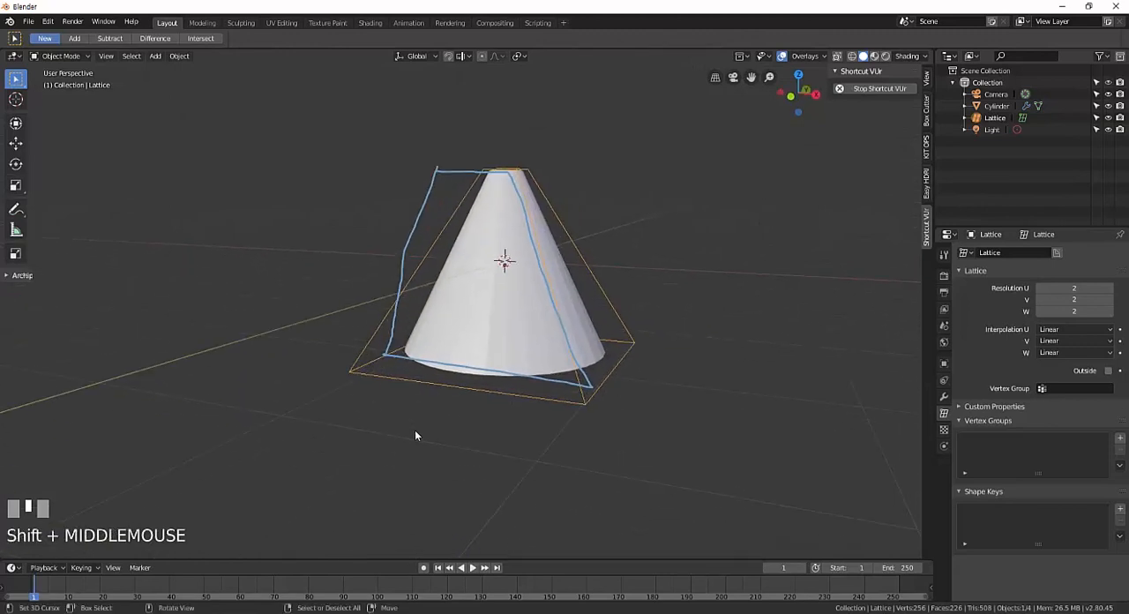